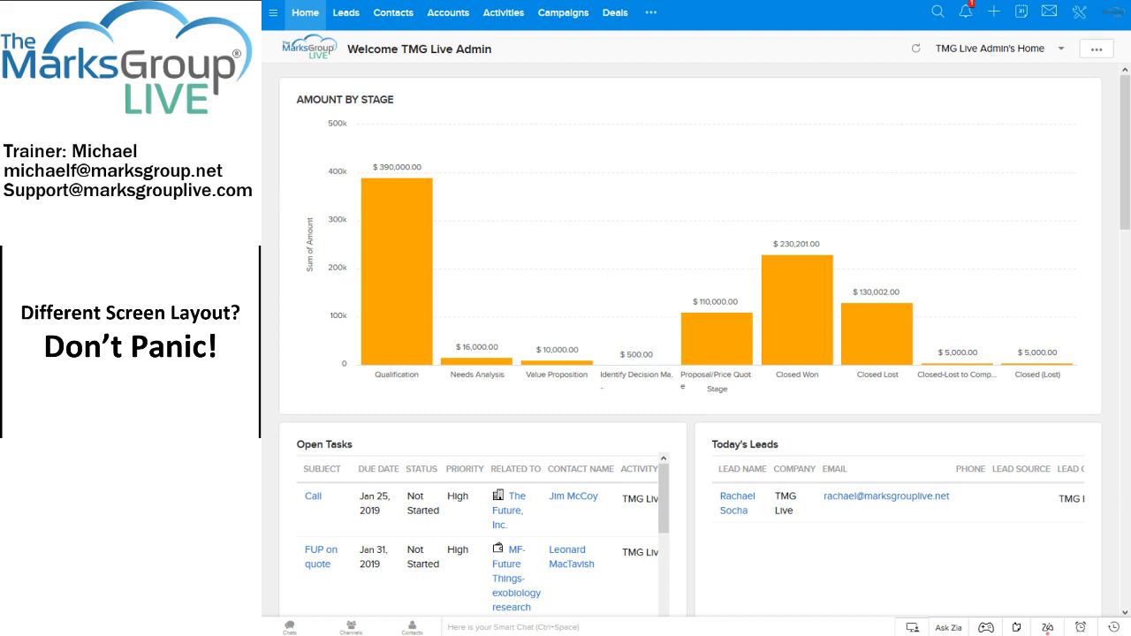
Find the Forecasts module by searching the module list for "fore" and open it.
mouse_move(383, 216)
left_click(649, 15)
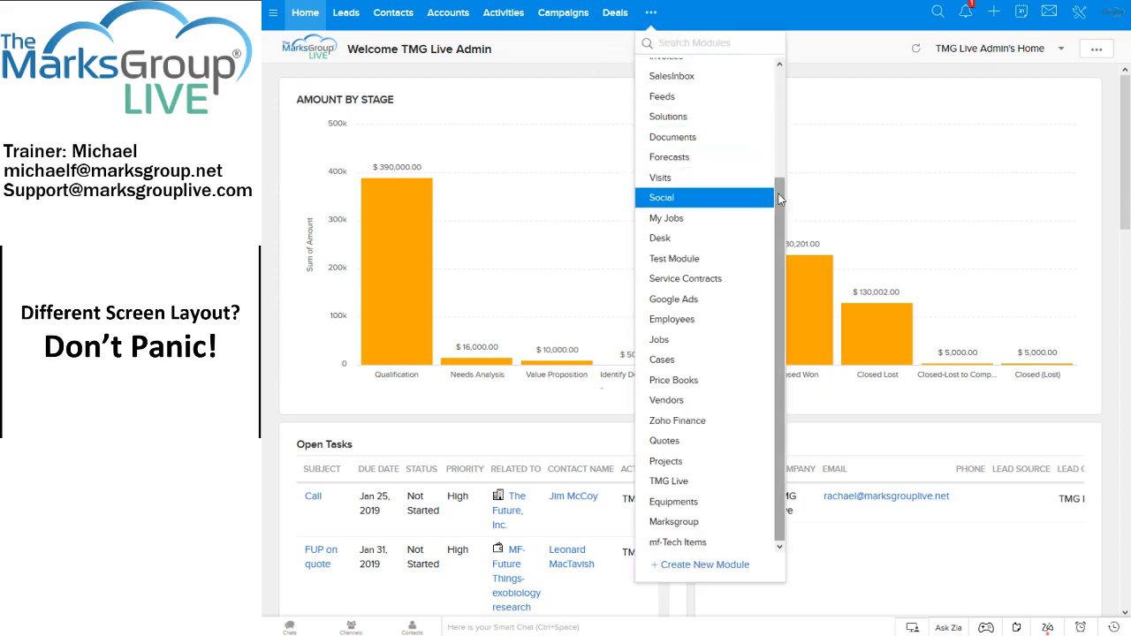
scroll(779, 200, "up", 3)
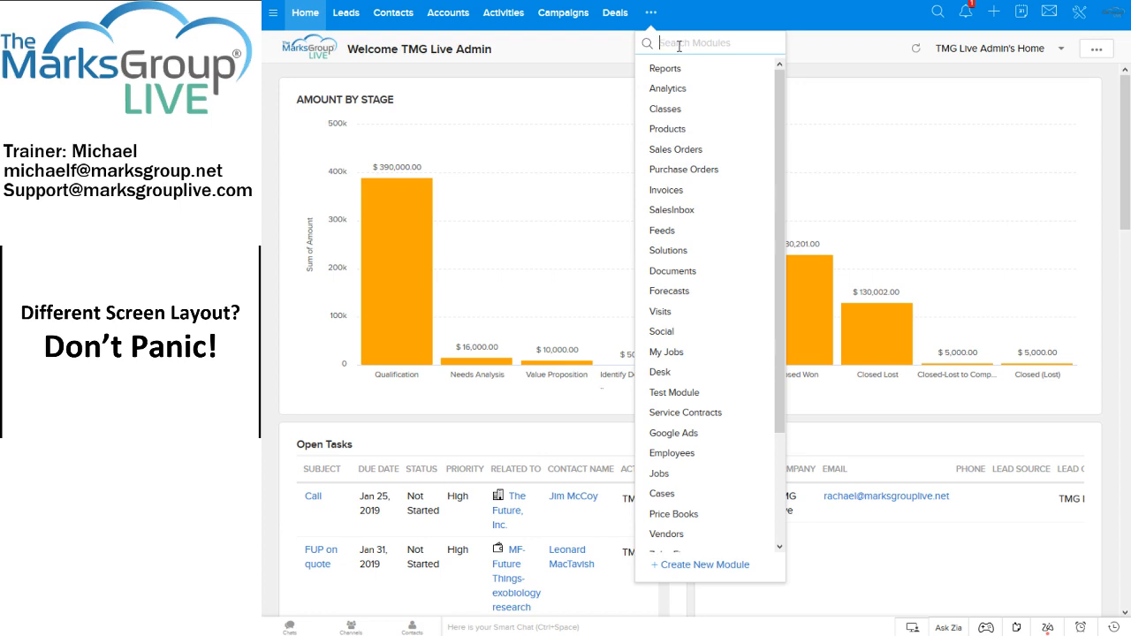
type("fore")
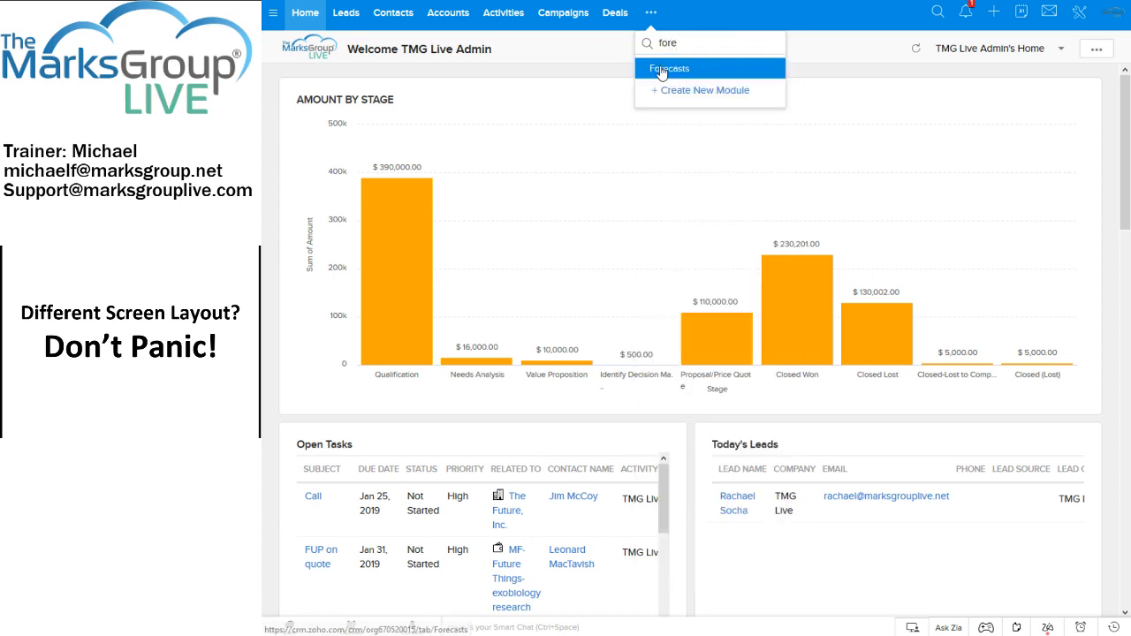
left_click(661, 70)
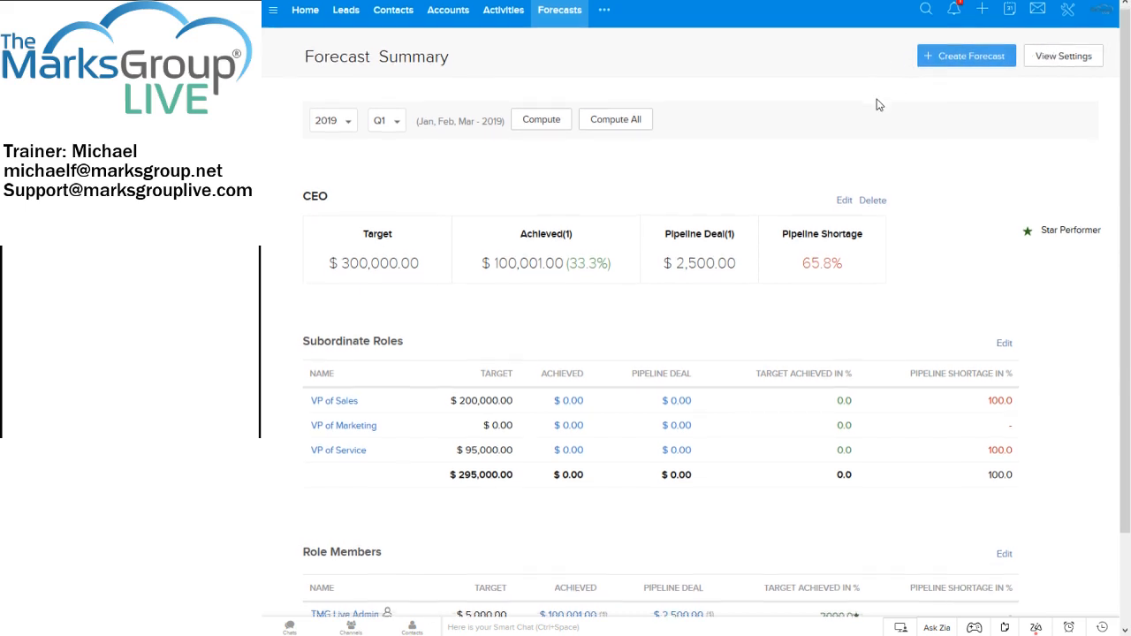
Examine the Q1 2019 forecast summary and the organization's forecast settings, then return to the summary.
scroll(876, 104, "down", 3)
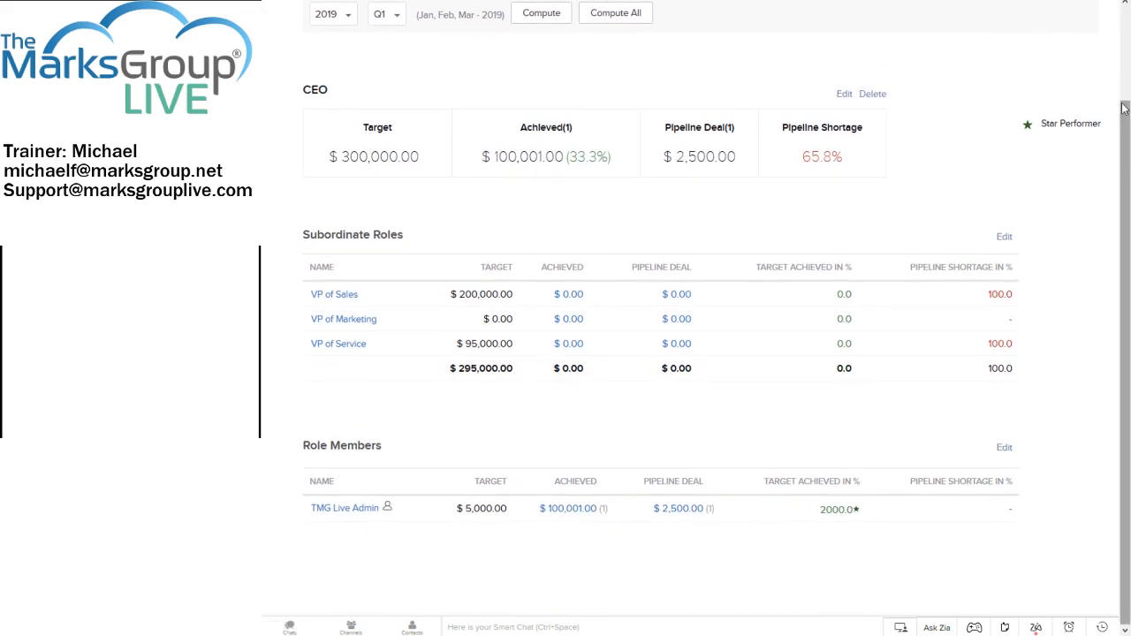
scroll(1052, 48, "up", 3)
left_click(1074, 55)
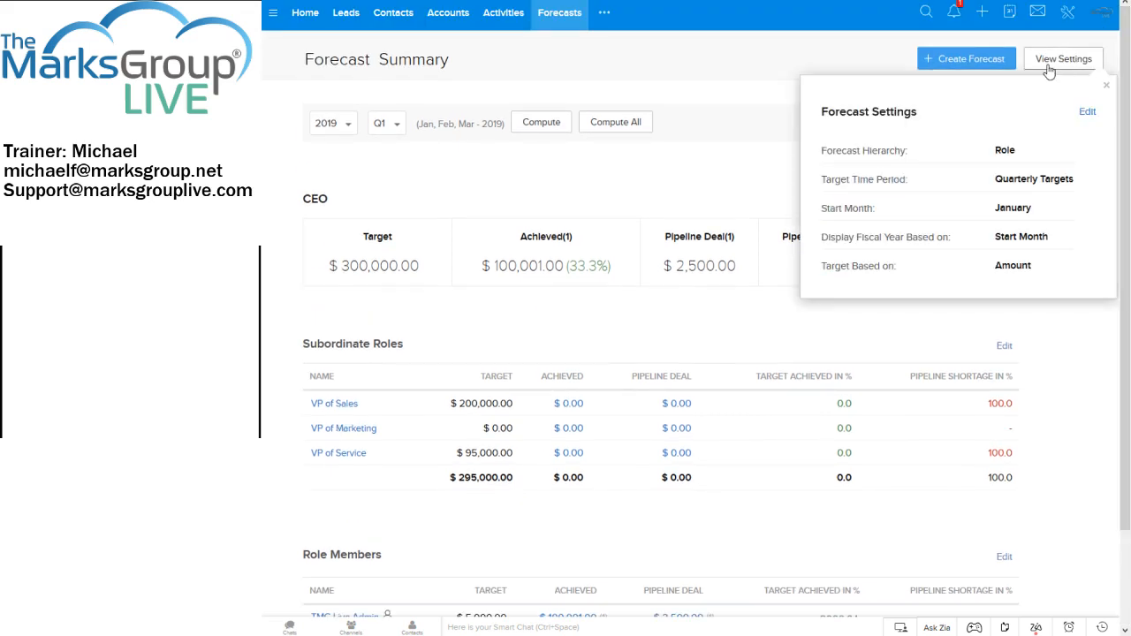
left_click(676, 84)
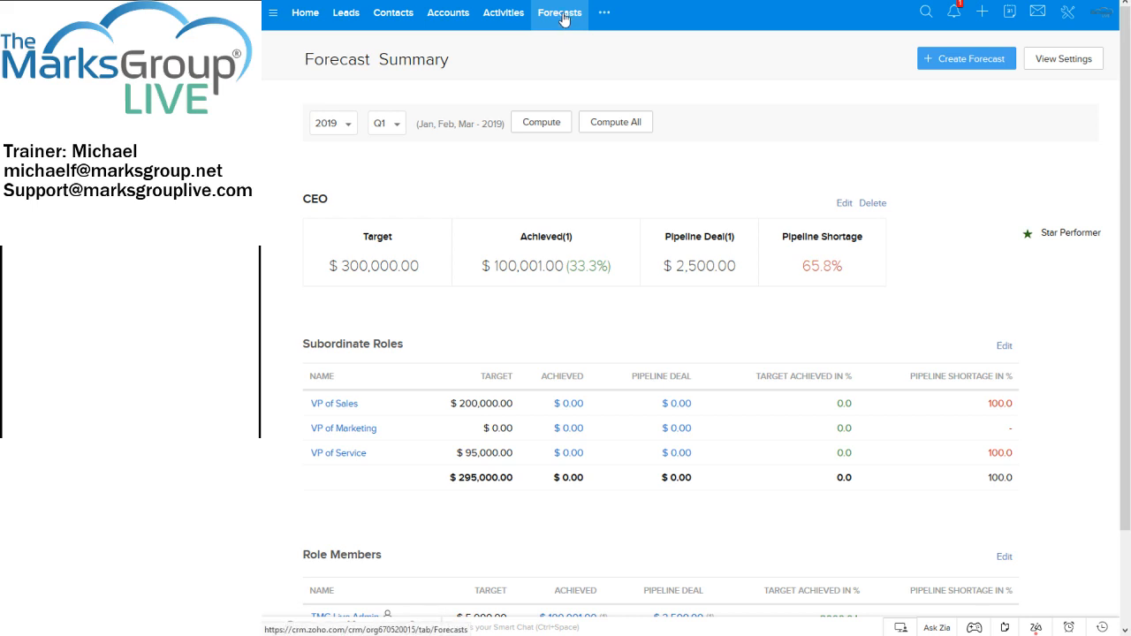
left_click(1069, 59)
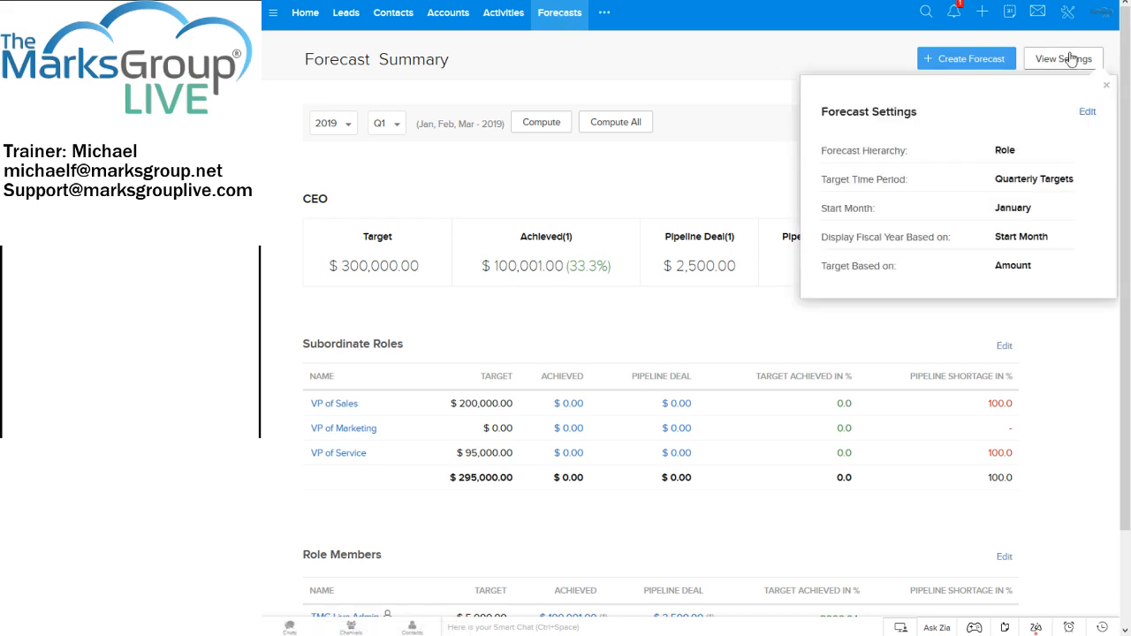
left_click(1086, 111)
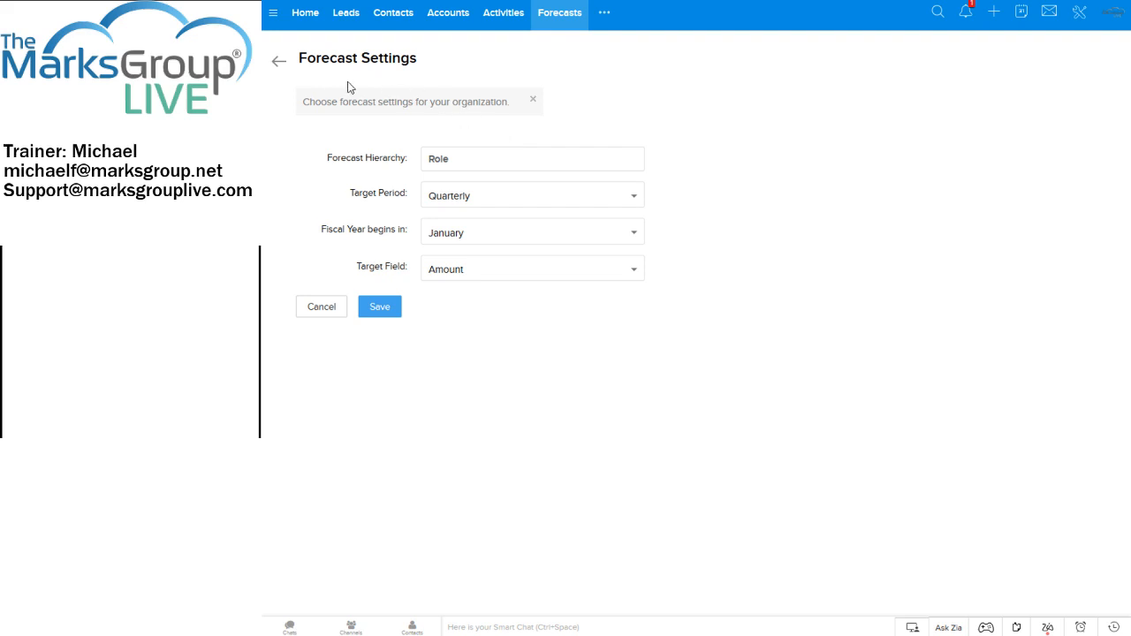
left_click(279, 65)
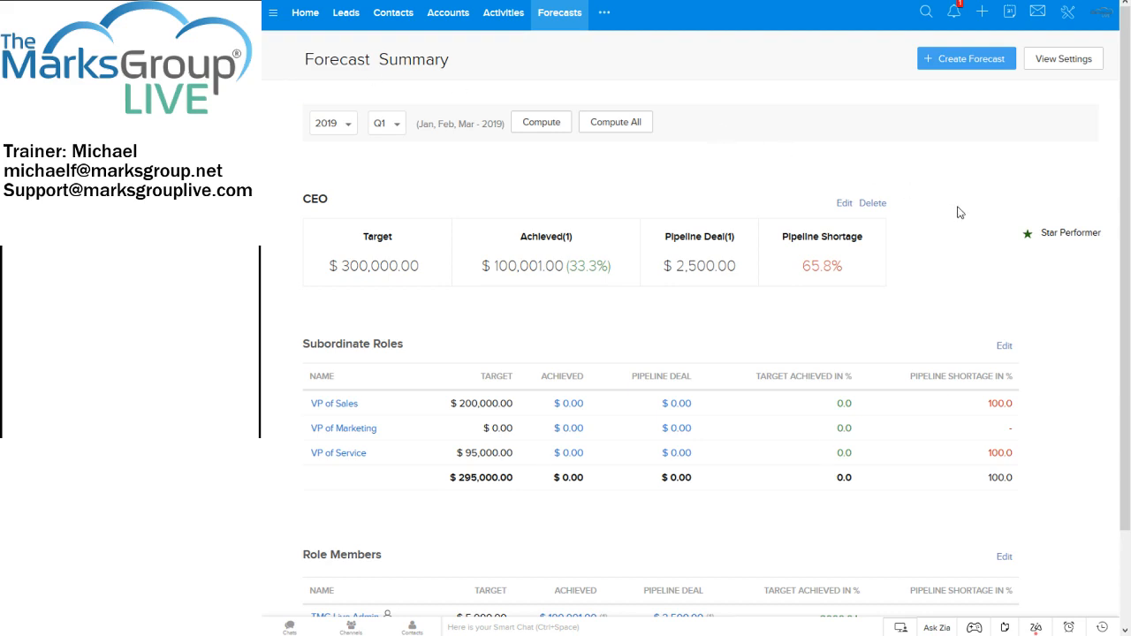
Delete the CEO forecast for Q1 2019, including the forecasts of its child roles and users.
scroll(956, 217, "down", 2)
scroll(954, 223, "up", 2)
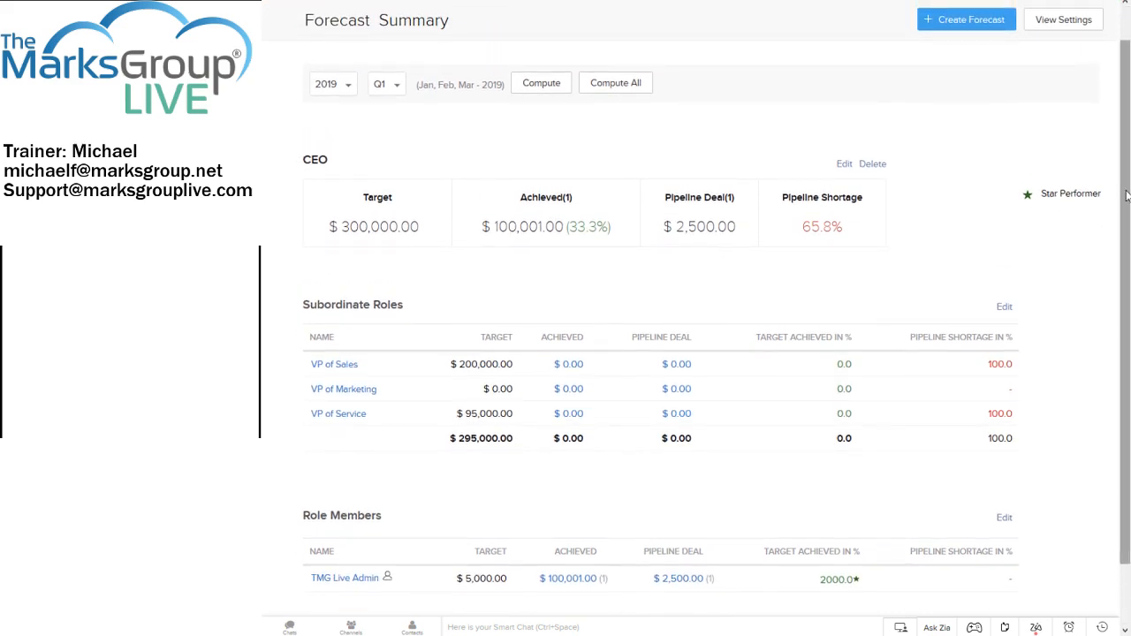
scroll(1122, 174, "up", 1)
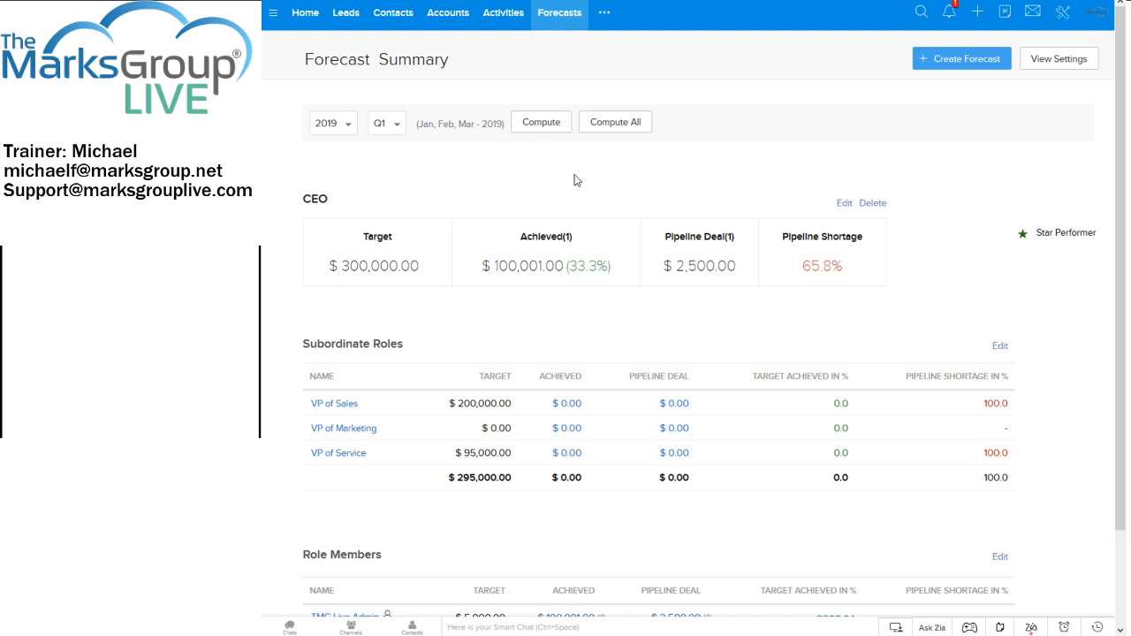
left_click(875, 204)
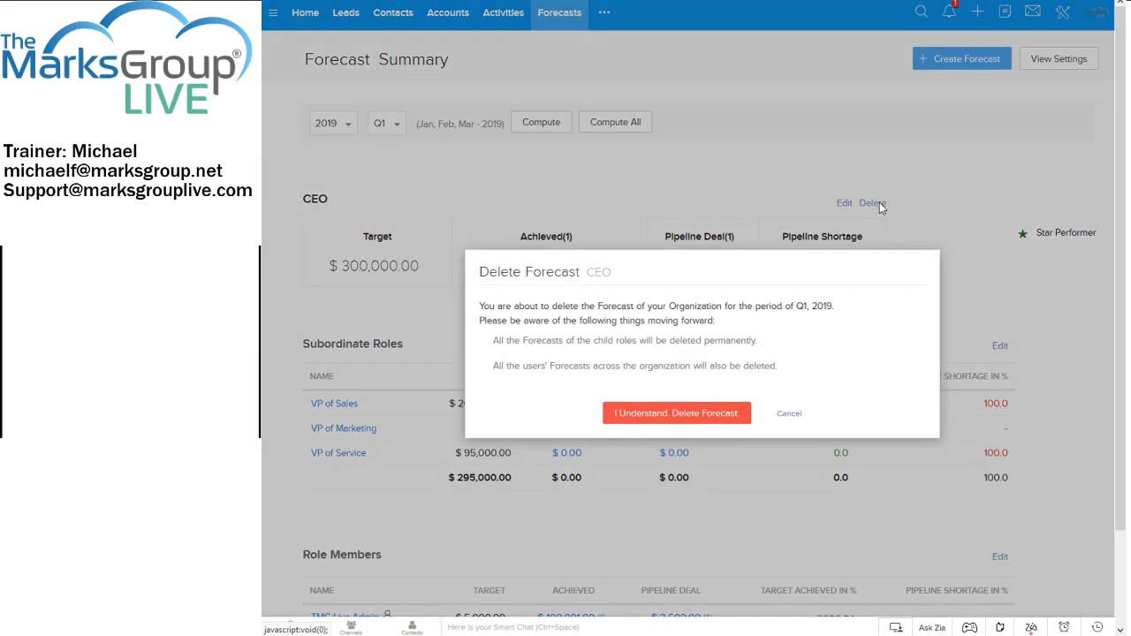
left_click(682, 414)
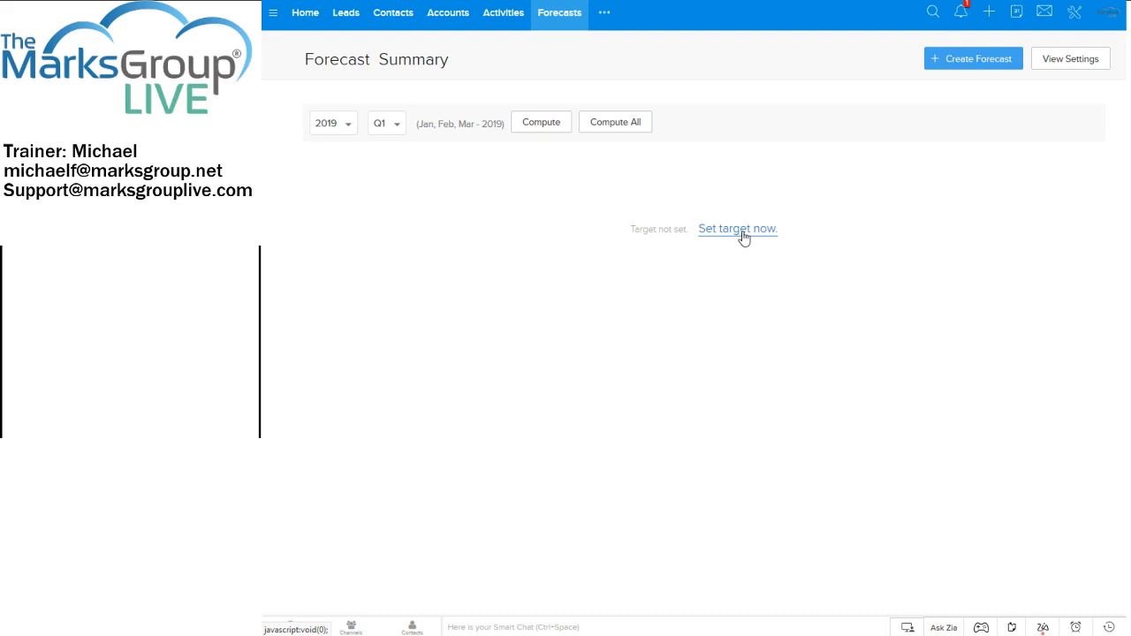
Check the Target Period options in the forecast settings and save the settings with Amount as the Target Field.
left_click(1071, 62)
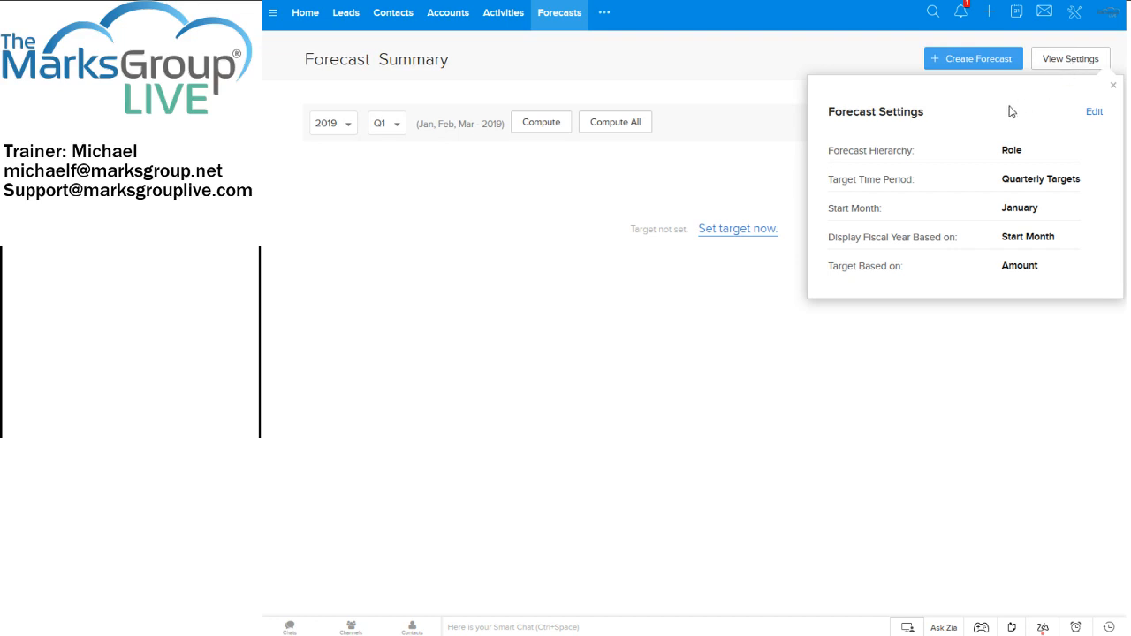
left_click(1094, 113)
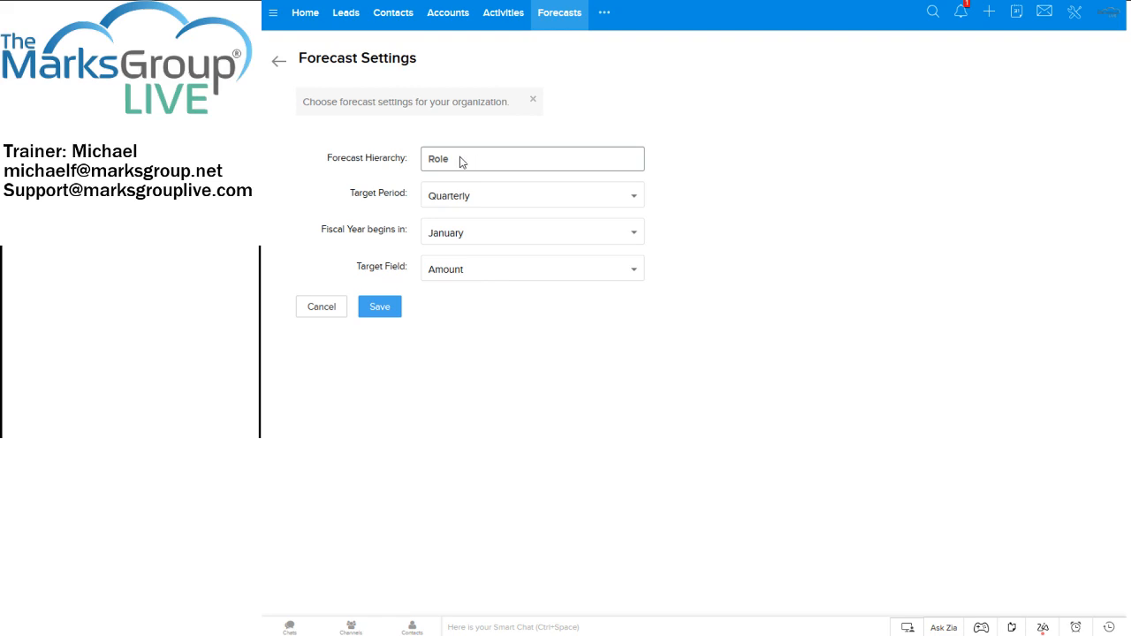
left_click(500, 208)
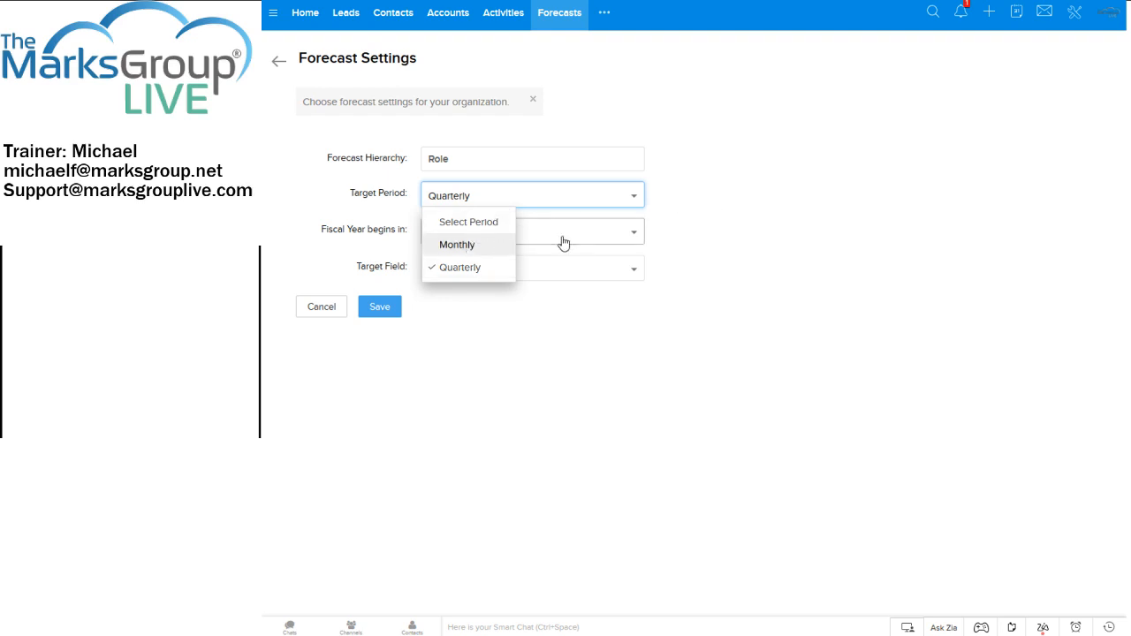
left_click(742, 192)
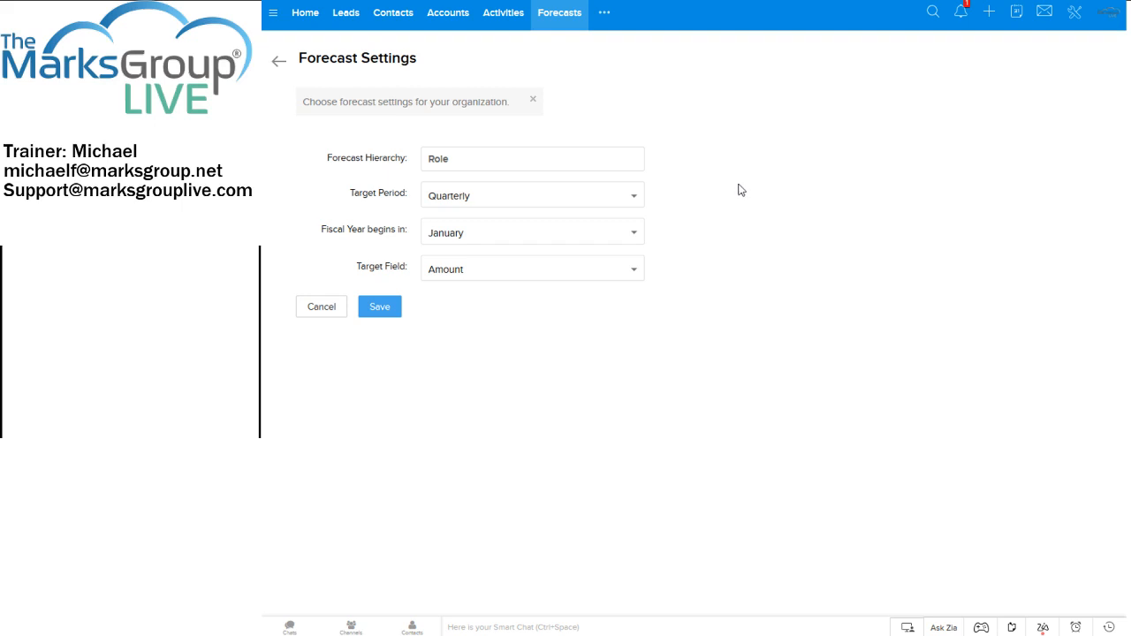
left_click(581, 270)
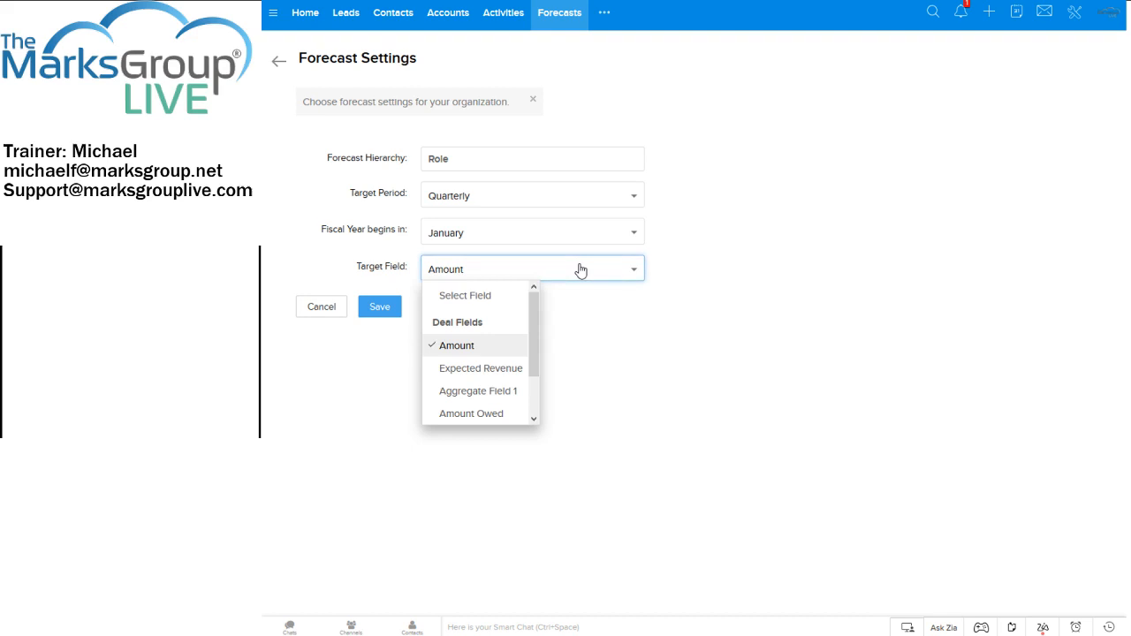
left_click_drag(536, 313, 537, 375)
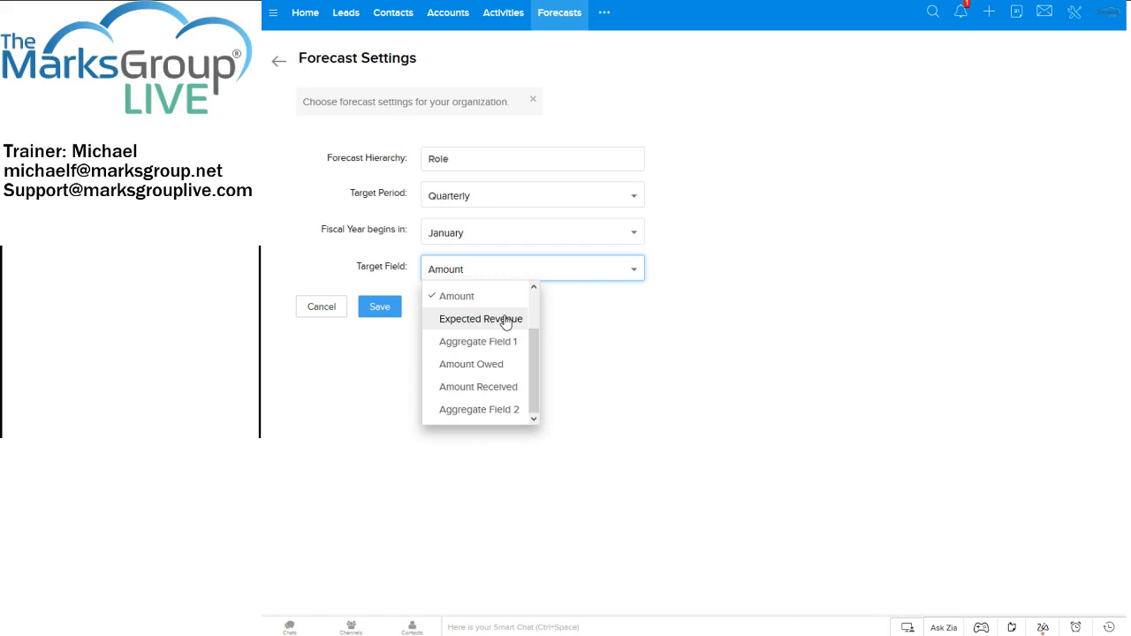
left_click(470, 298)
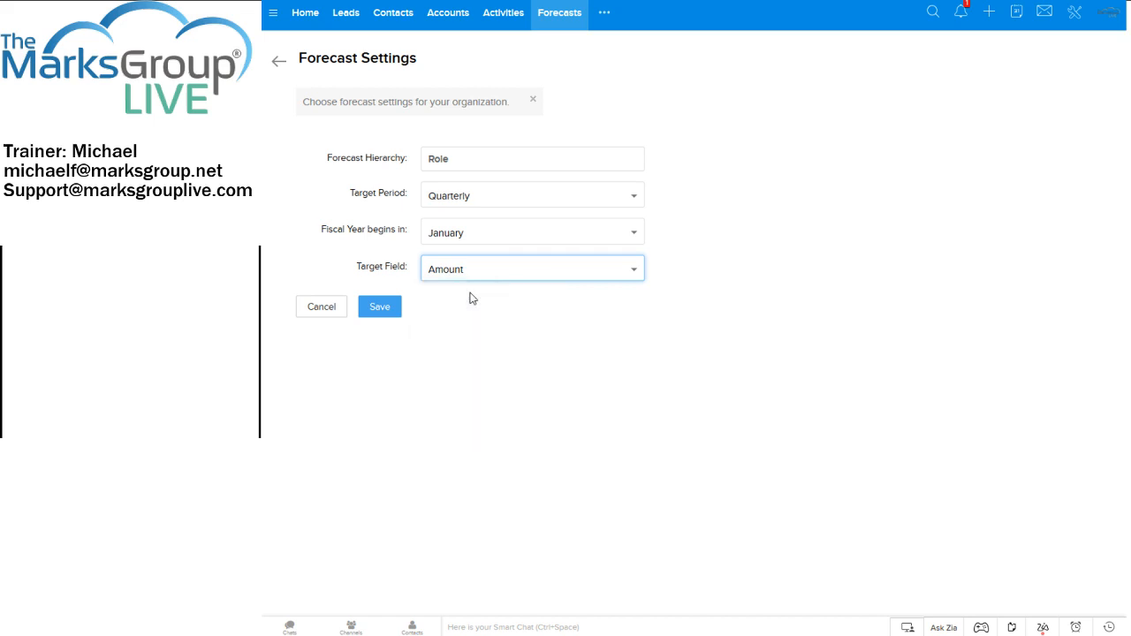
left_click(492, 270)
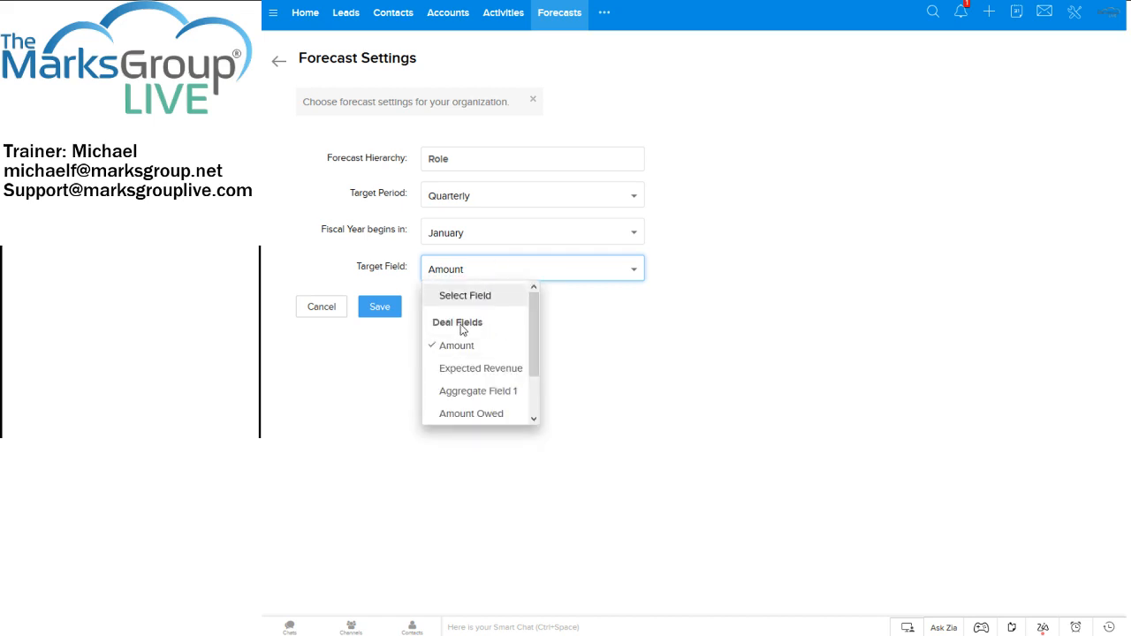
left_click(554, 331)
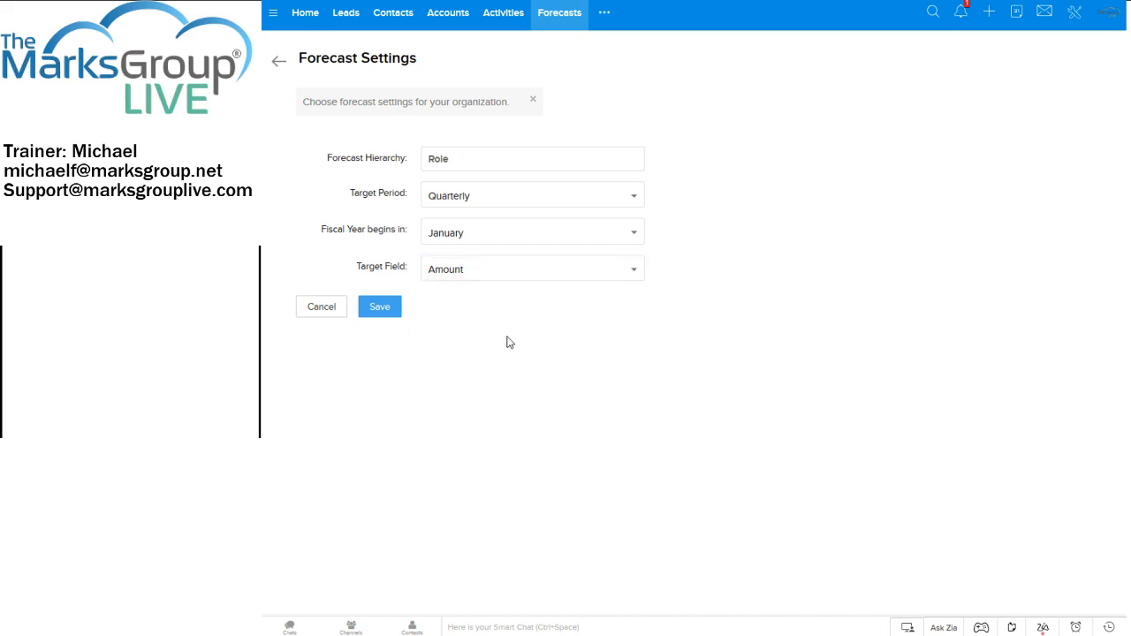
left_click(382, 308)
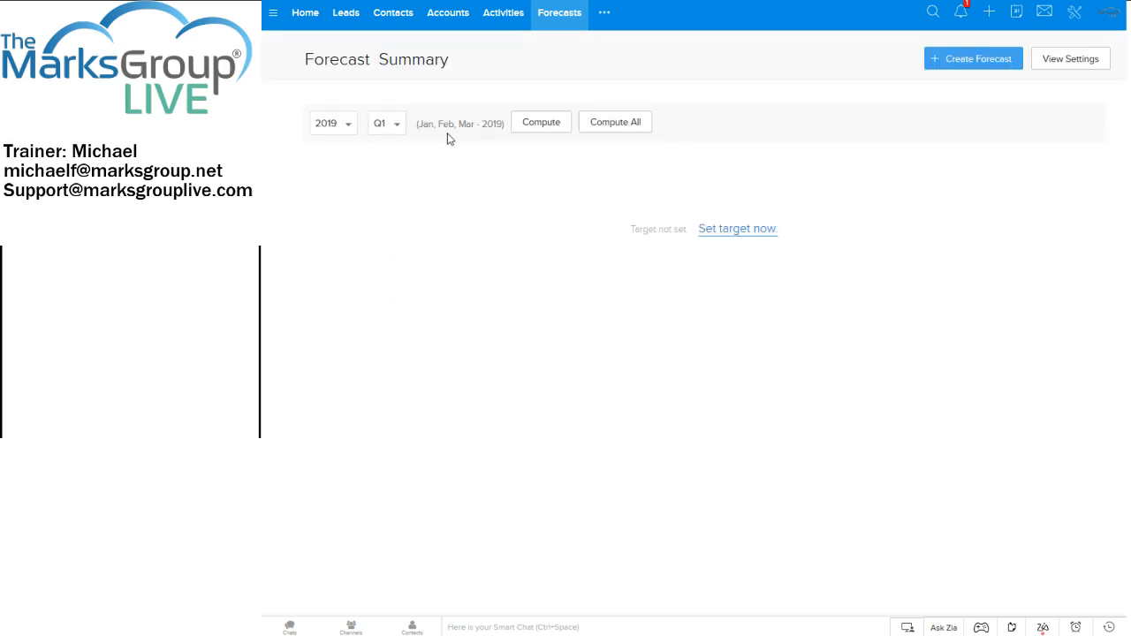
Start a Q1 2019 forecast for the CEO role with a target of 200000 and check its current and previous target details.
left_click(757, 233)
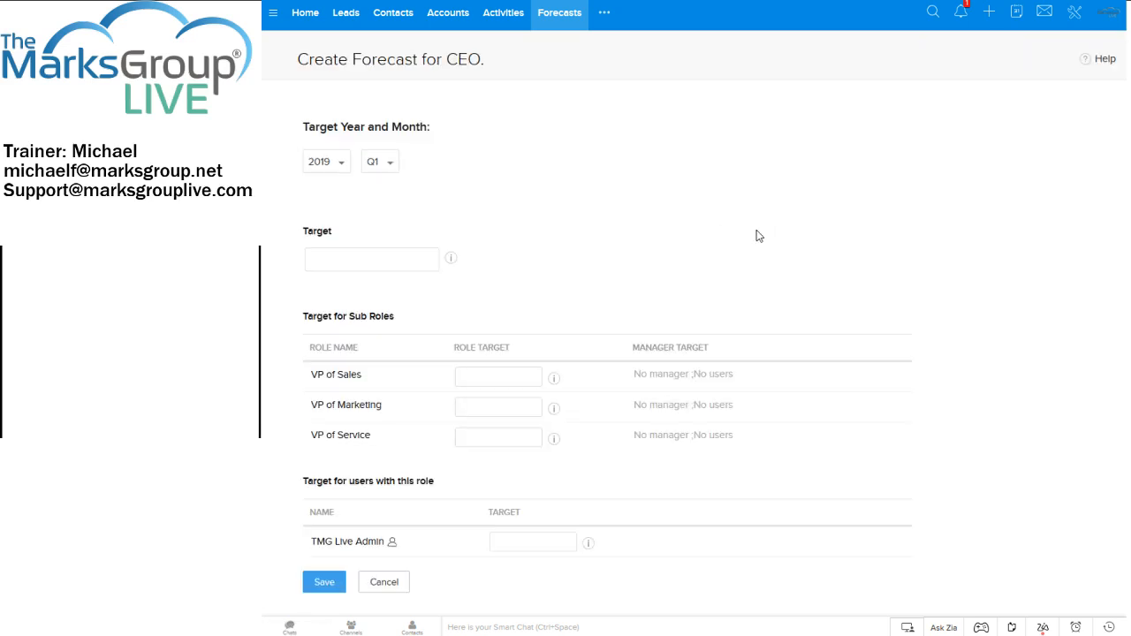
left_click(379, 262)
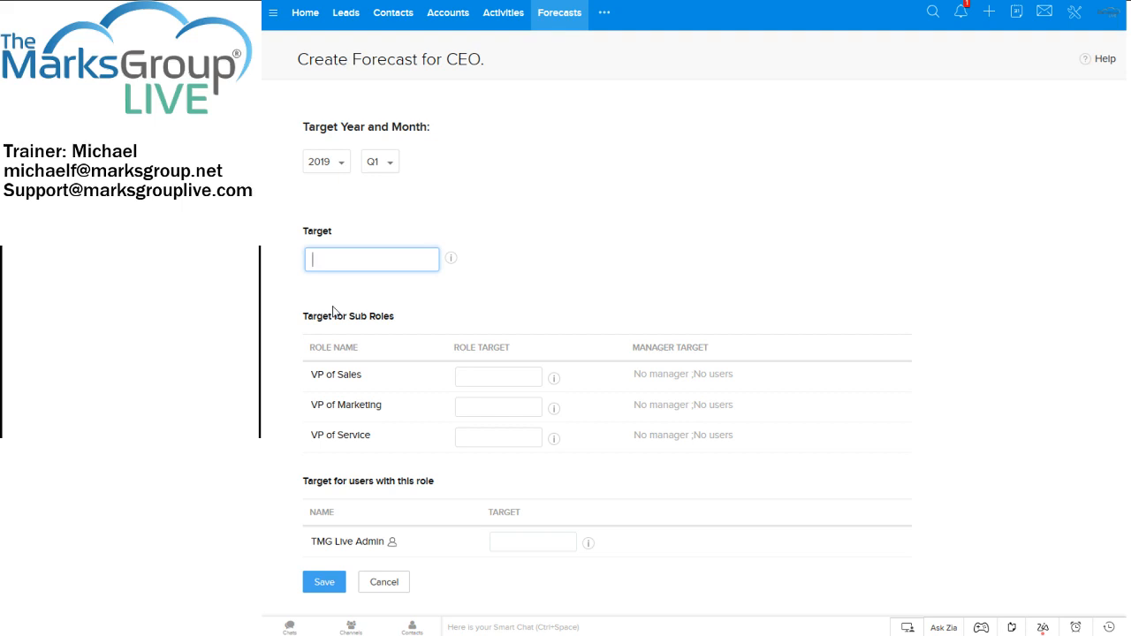
type("200000")
left_click(451, 261)
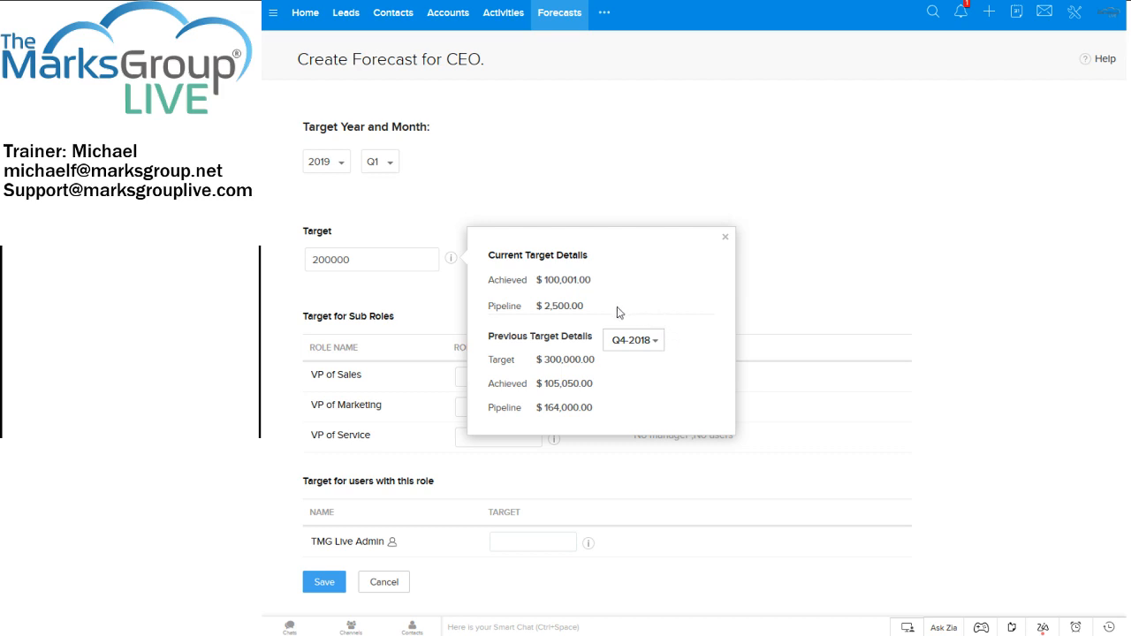
left_click(595, 305)
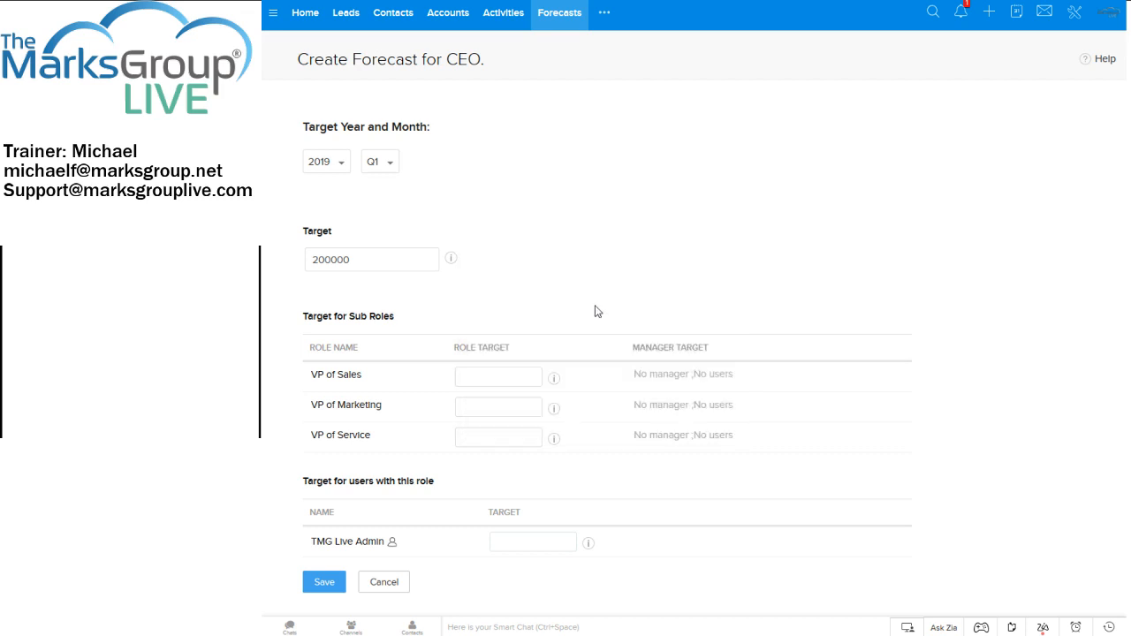
left_click(452, 259)
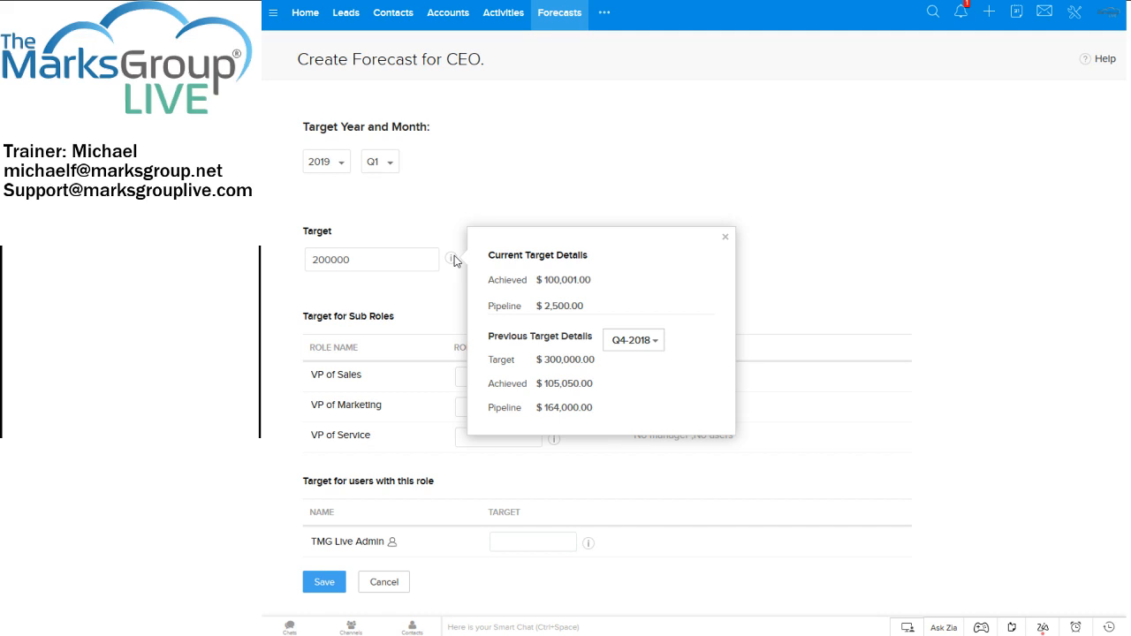
left_click(505, 177)
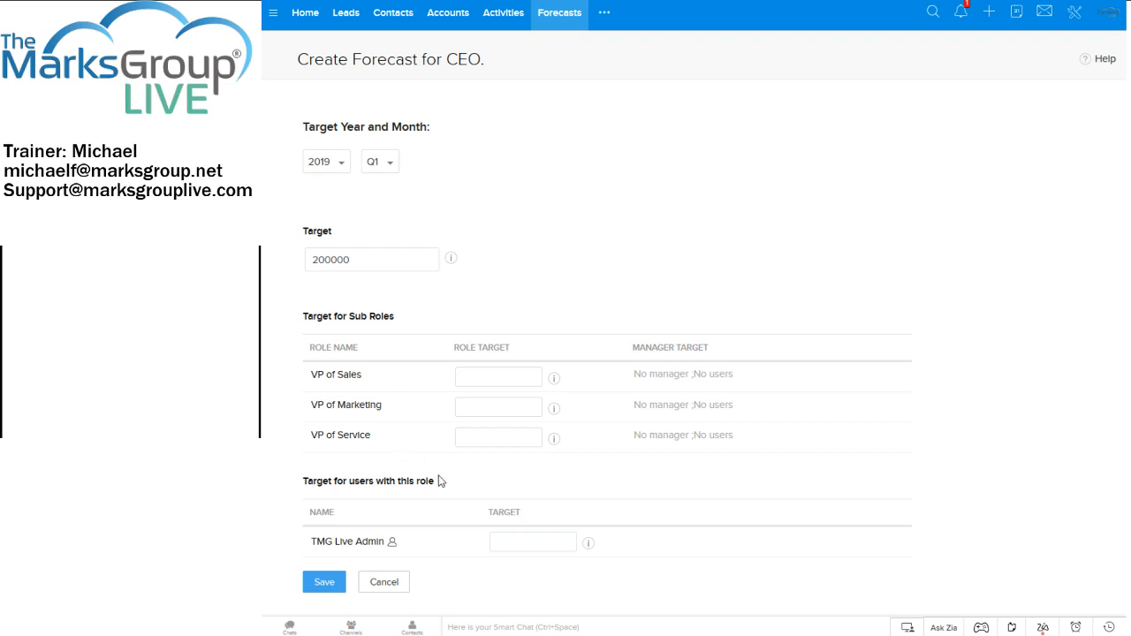
Set the sub-role targets to 150000 for VP of Sales and 25000 for VP of Service, leaving VP of Marketing blank.
left_click(496, 382)
type("150000")
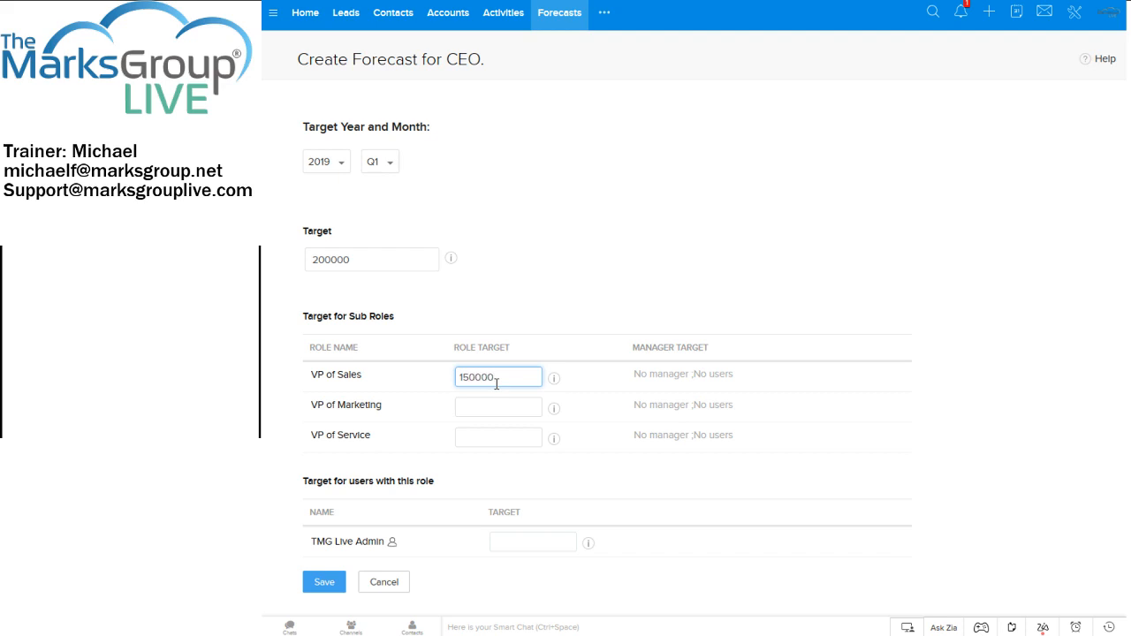
left_click(495, 408)
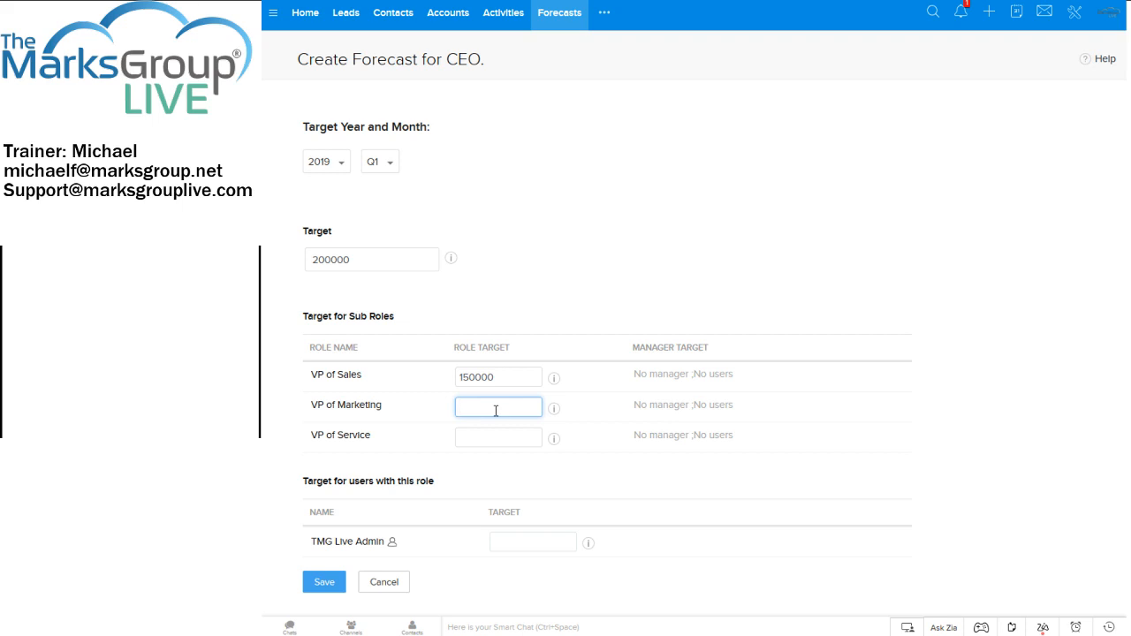
key("Tab")
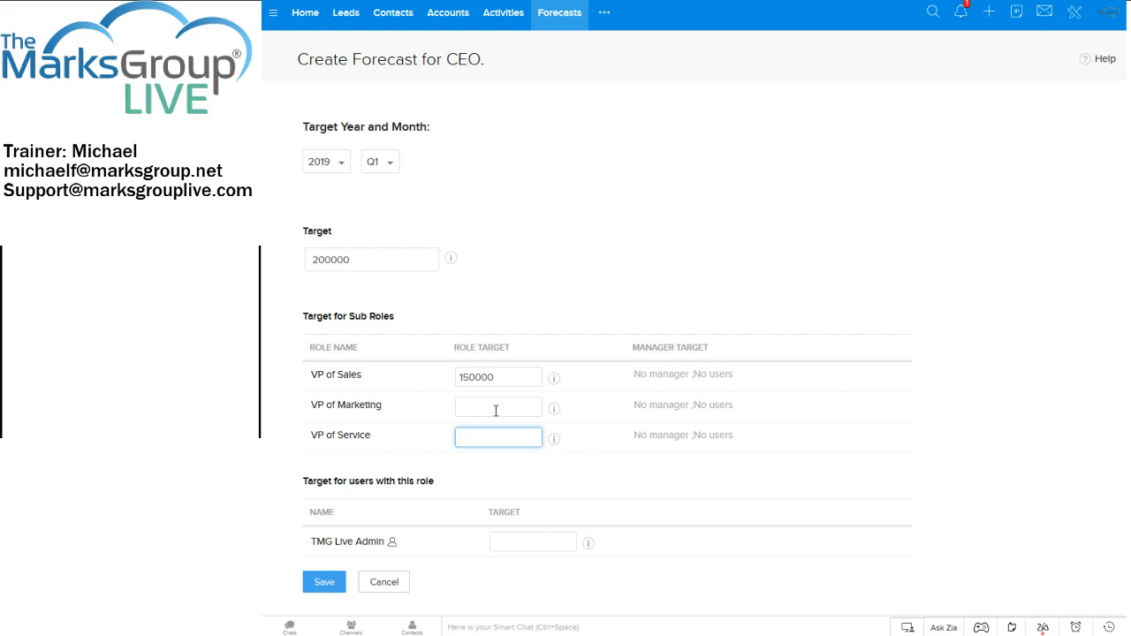
type("25000")
Set the individual target for the TMG Live Admin user to 5000.
left_click(510, 540)
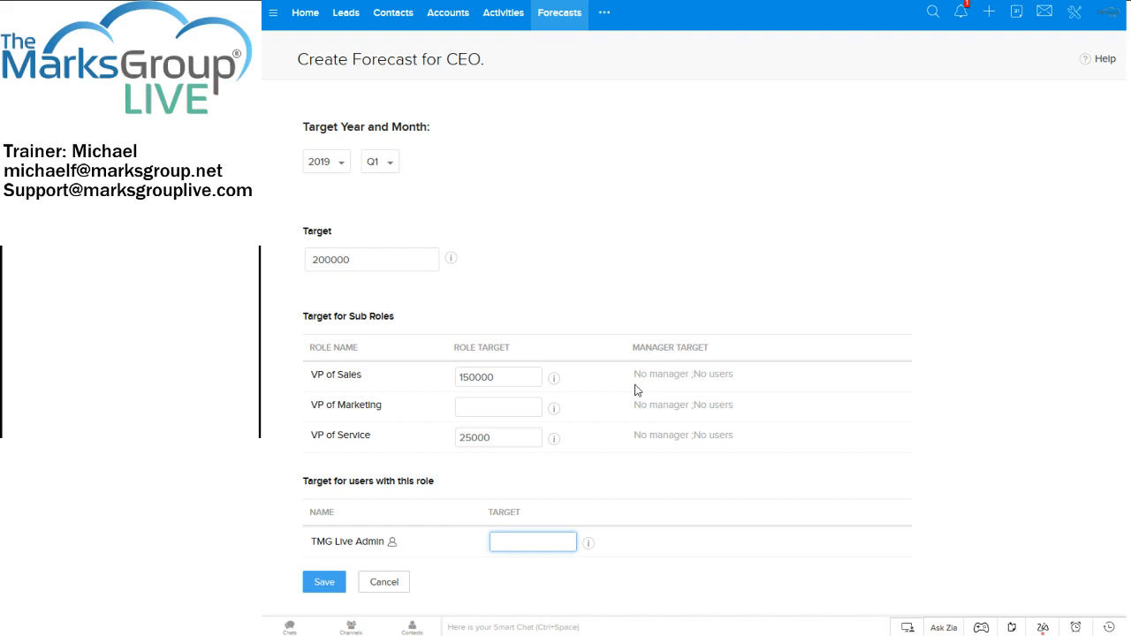
type("5000")
left_click(716, 500)
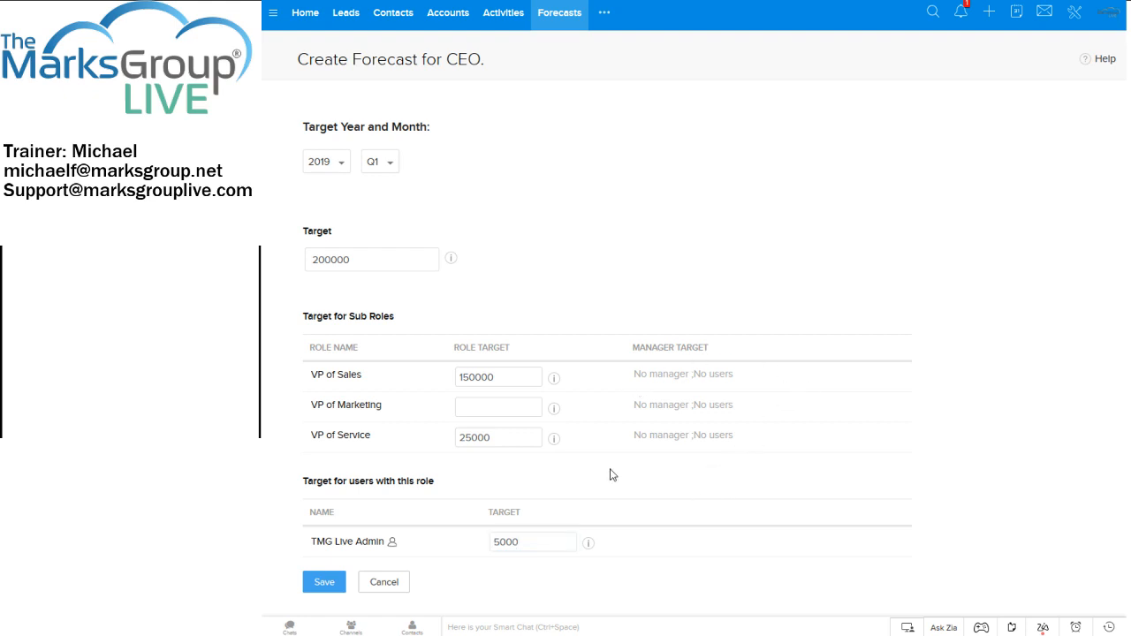
Check the current and previous target details for the CEO role, the VP of Sales sub-role and the TMG Live Admin user.
left_click(451, 263)
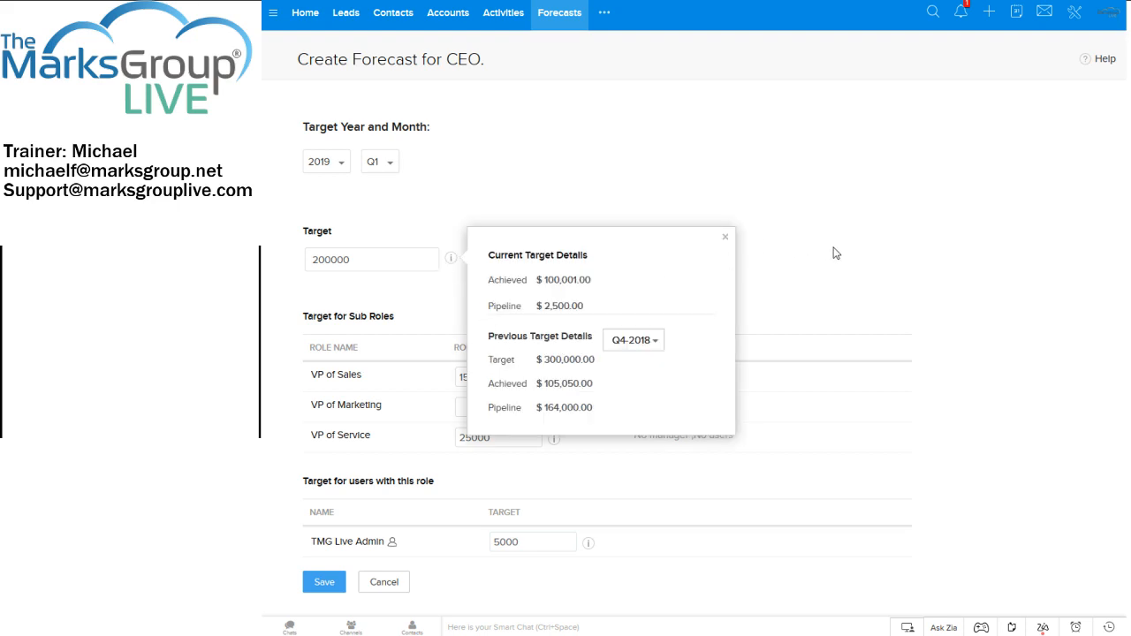
left_click(739, 293)
left_click(554, 380)
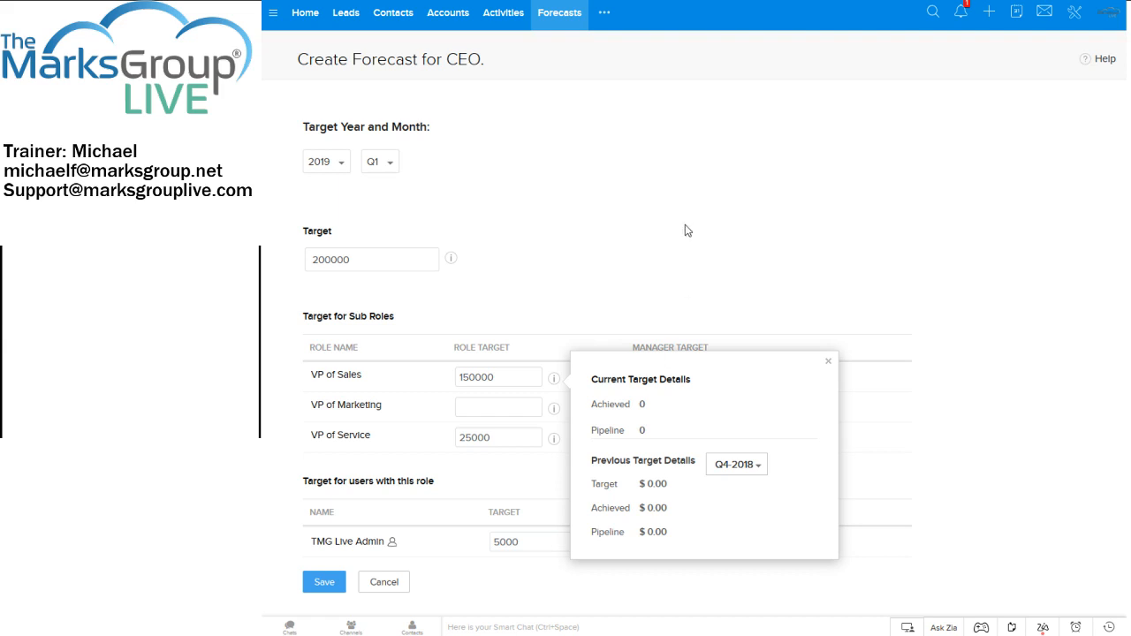
left_click(668, 279)
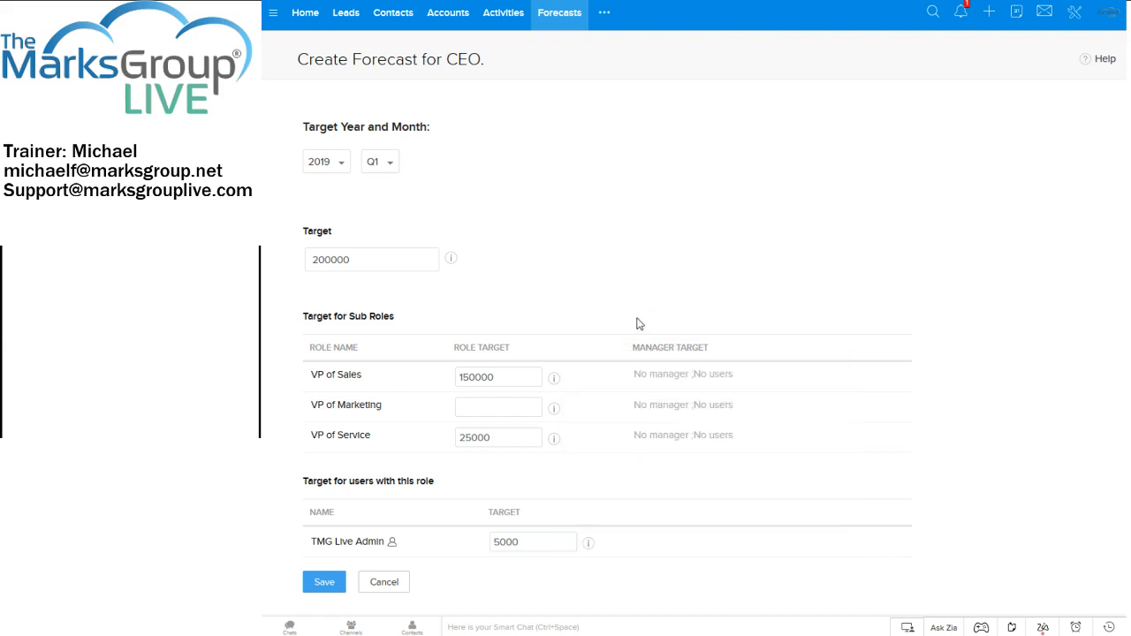
left_click(587, 543)
scroll(592, 521, "down", 1)
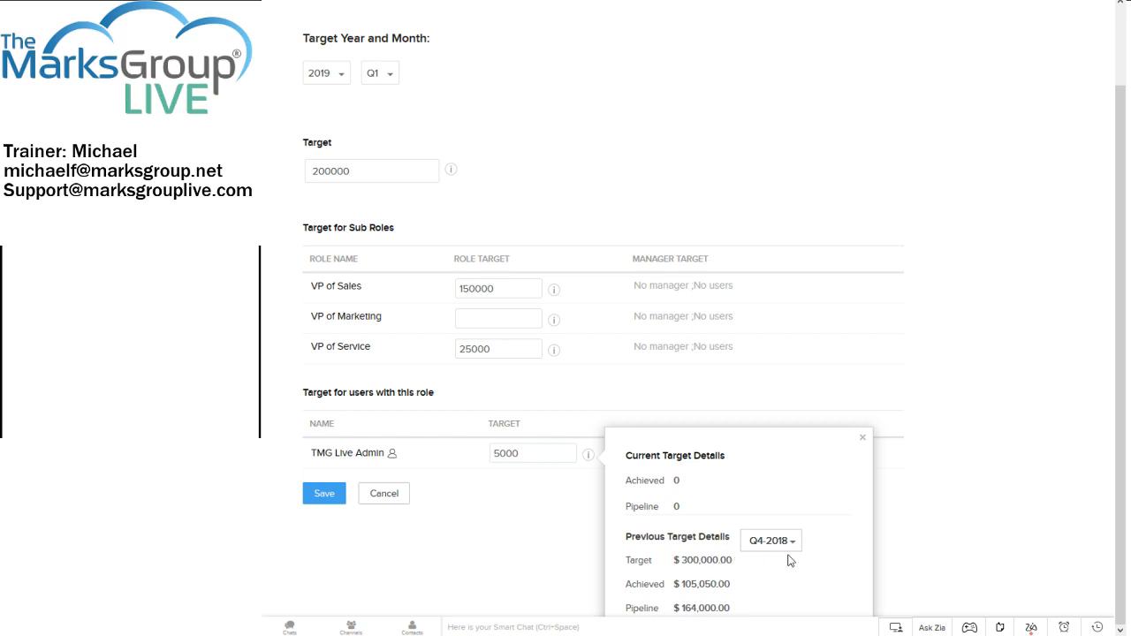
scroll(467, 553, "up", 2)
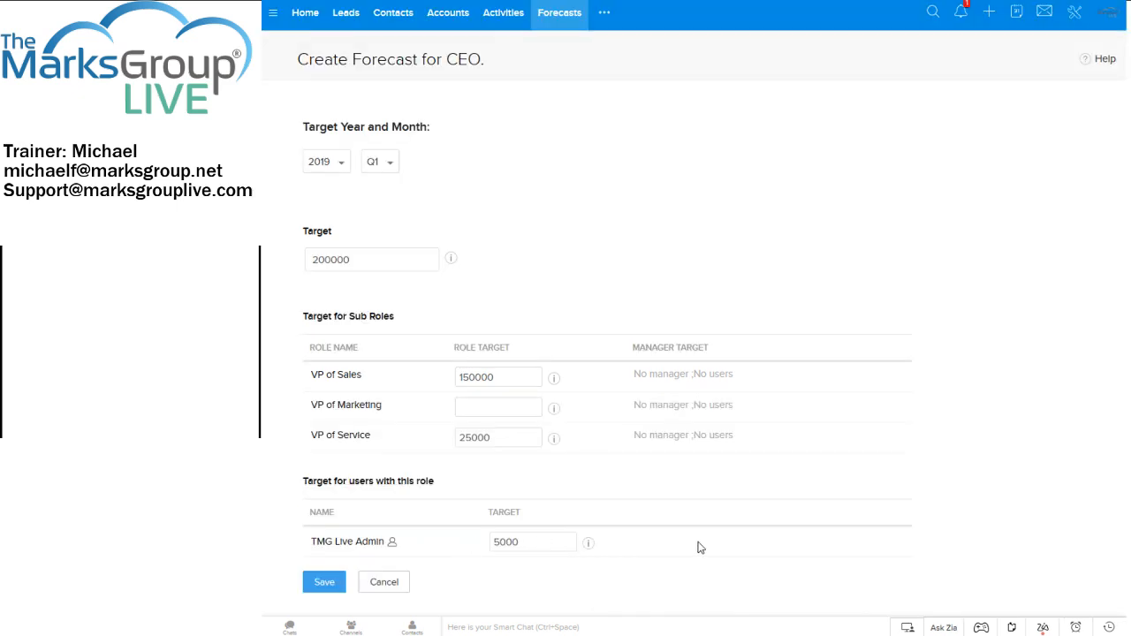
Save the CEO forecast for Q1 2019 and review its role, sub-role and member figures in the Forecast Summary.
left_click(325, 582)
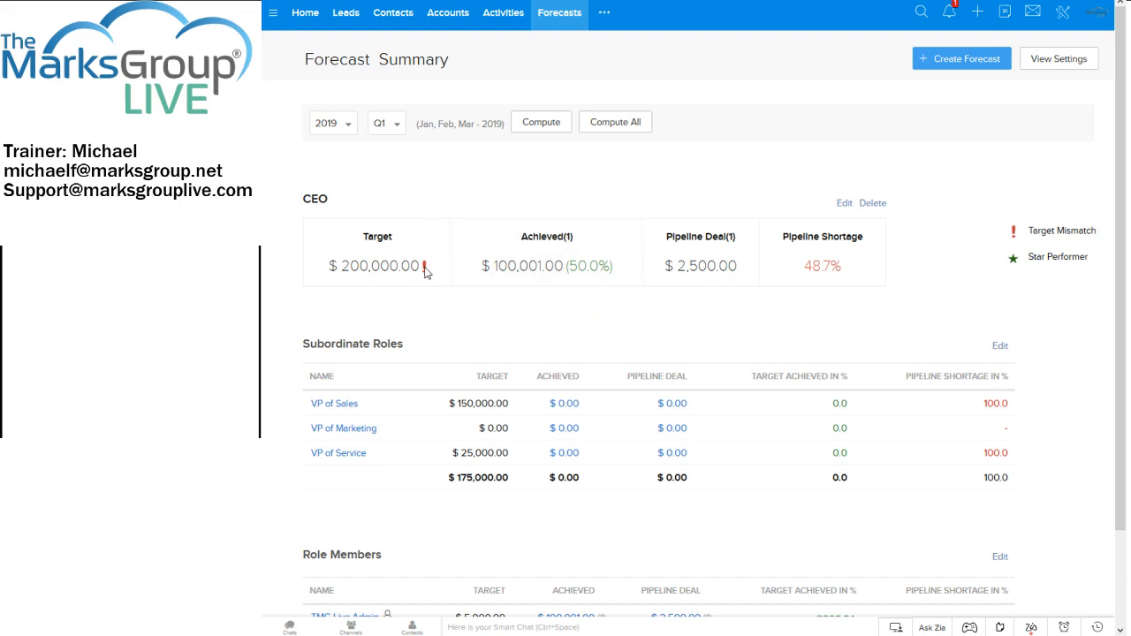
scroll(426, 269, "down", 1)
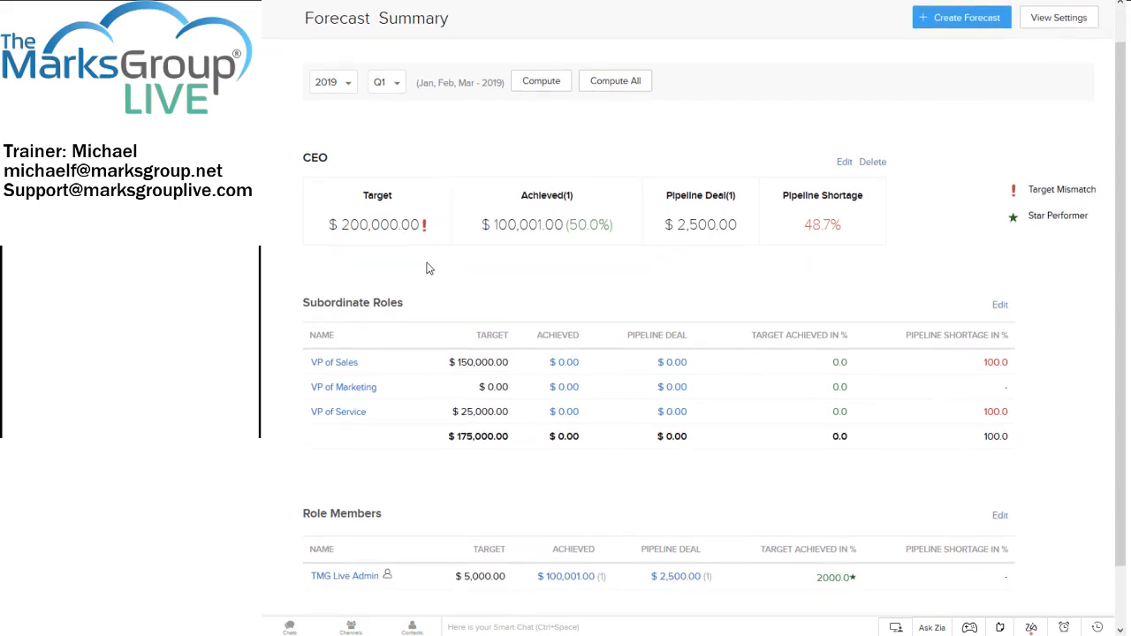
scroll(426, 269, "up", 1)
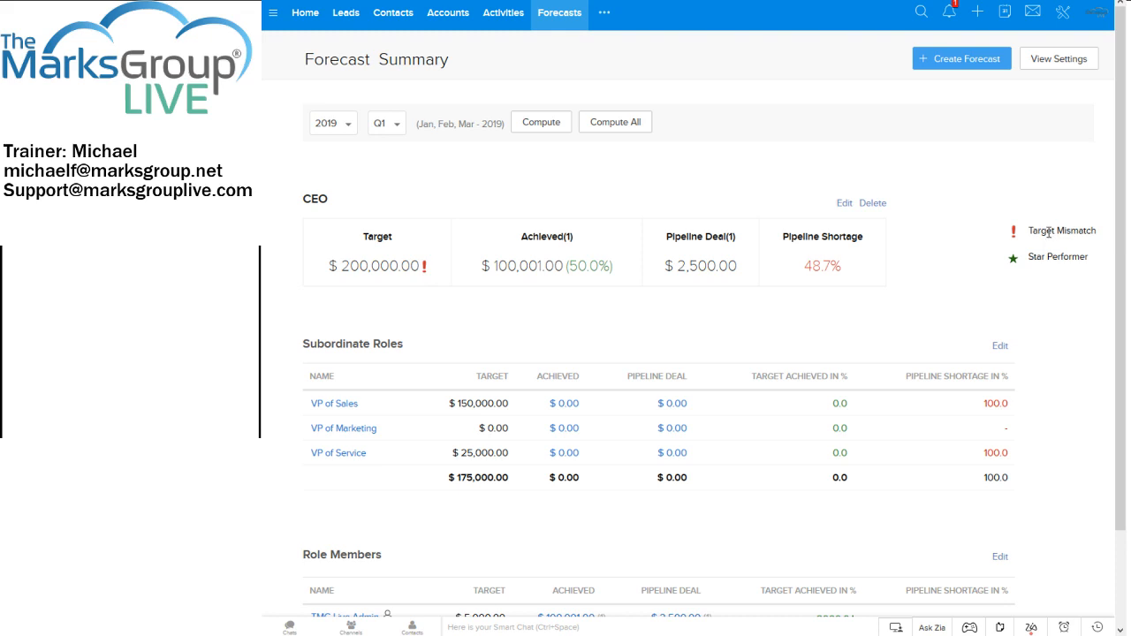
scroll(989, 276, "down", 2)
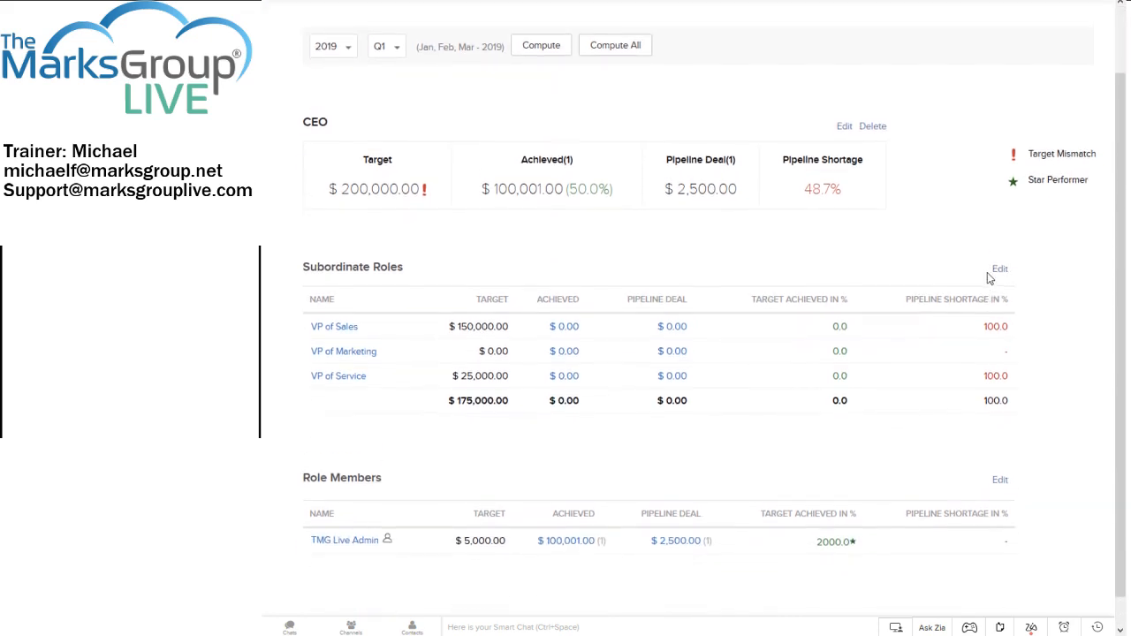
scroll(987, 273, "up", 1)
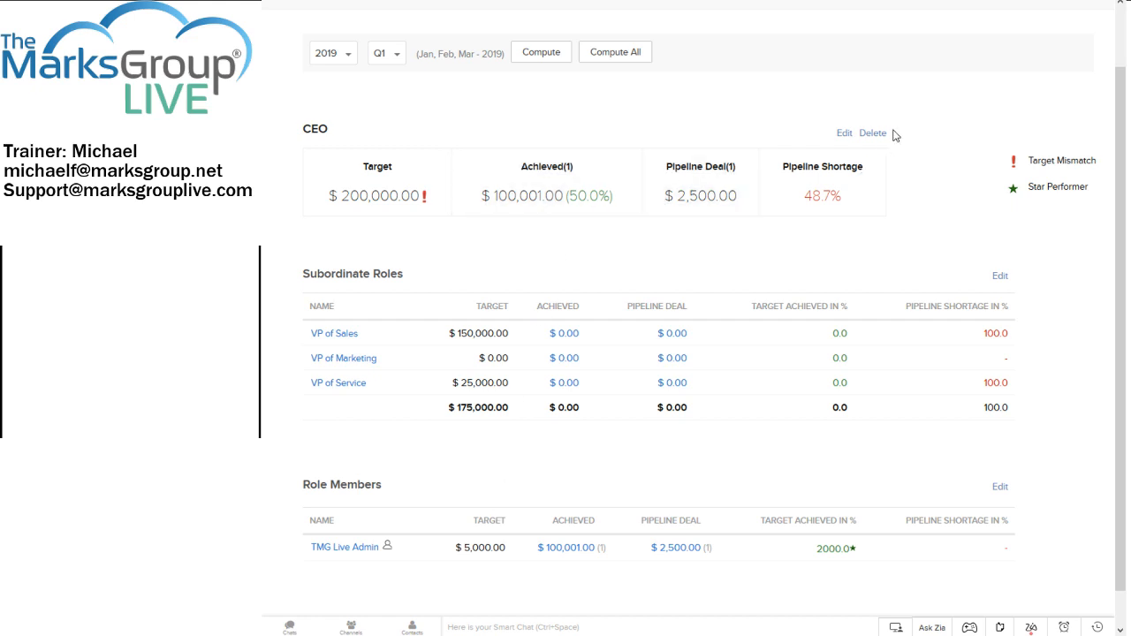
Look at the CEO target's edit form without changing it, and view the forecast settings.
left_click(844, 135)
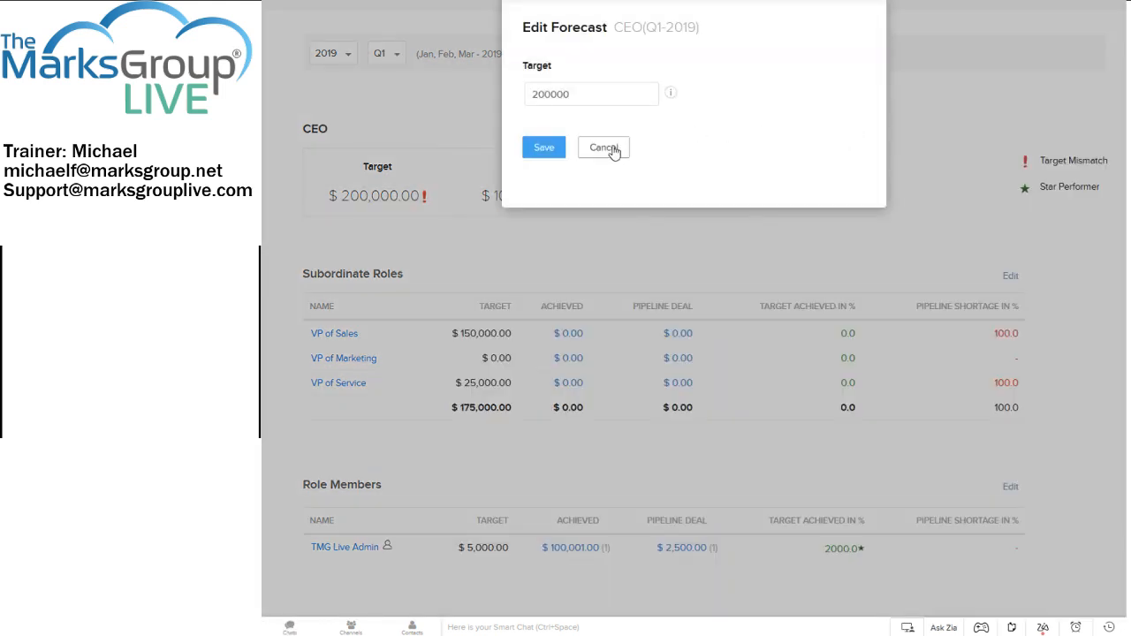
left_click(610, 148)
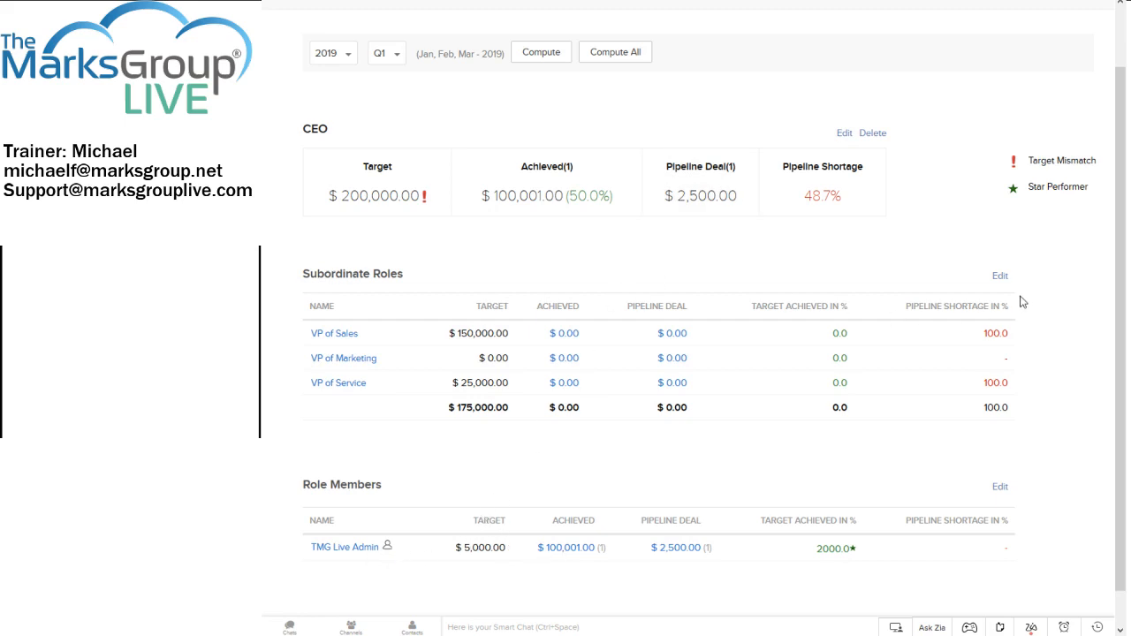
scroll(916, 231, "up", 2)
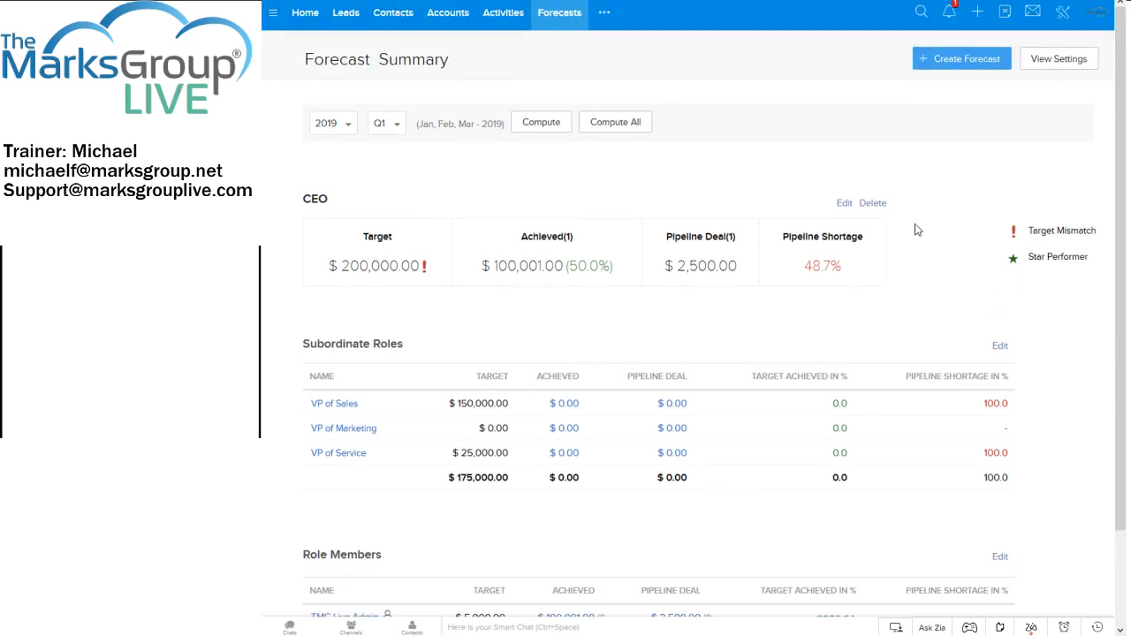
left_click(1030, 62)
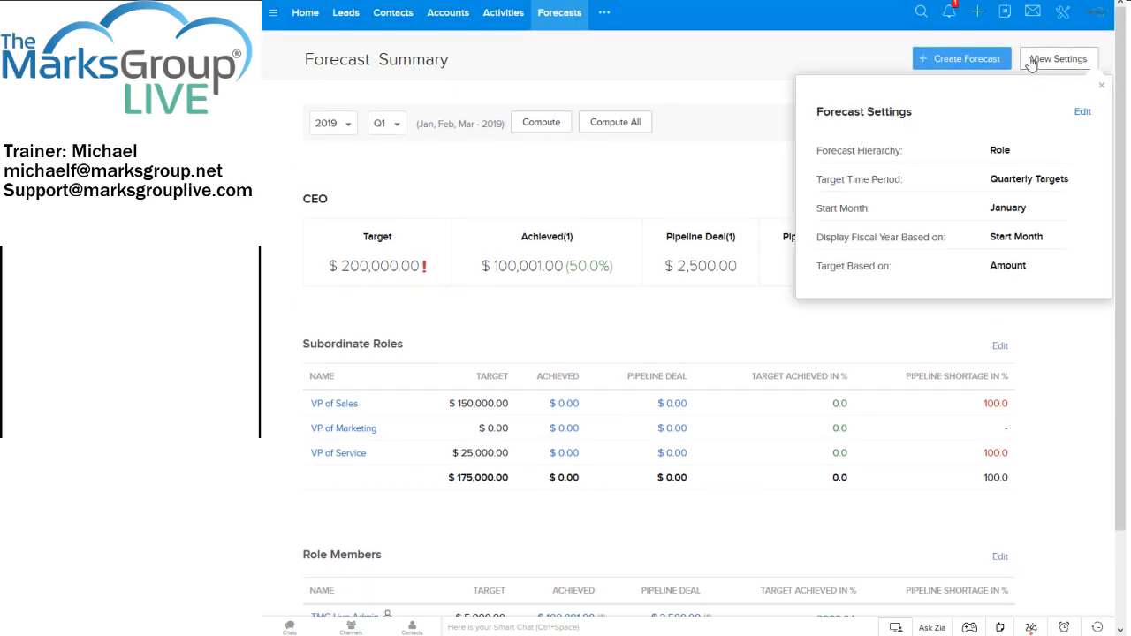
left_click(797, 340)
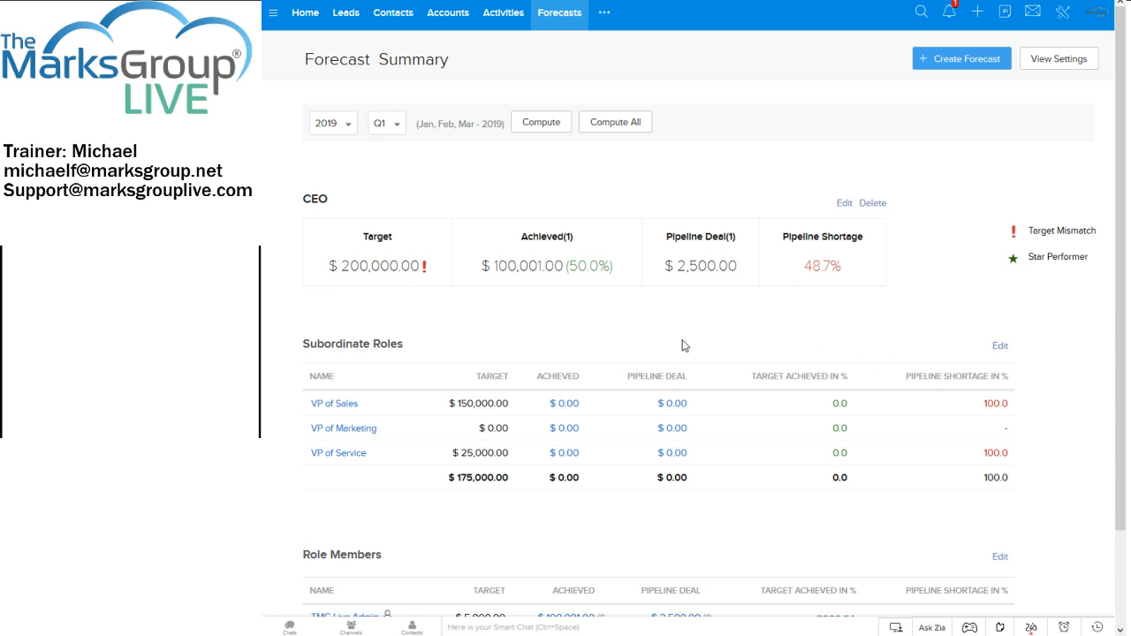
View the closed deals behind the TMG Live Admin member's achieved amount and return to the Forecast Summary.
scroll(682, 346, "down", 2)
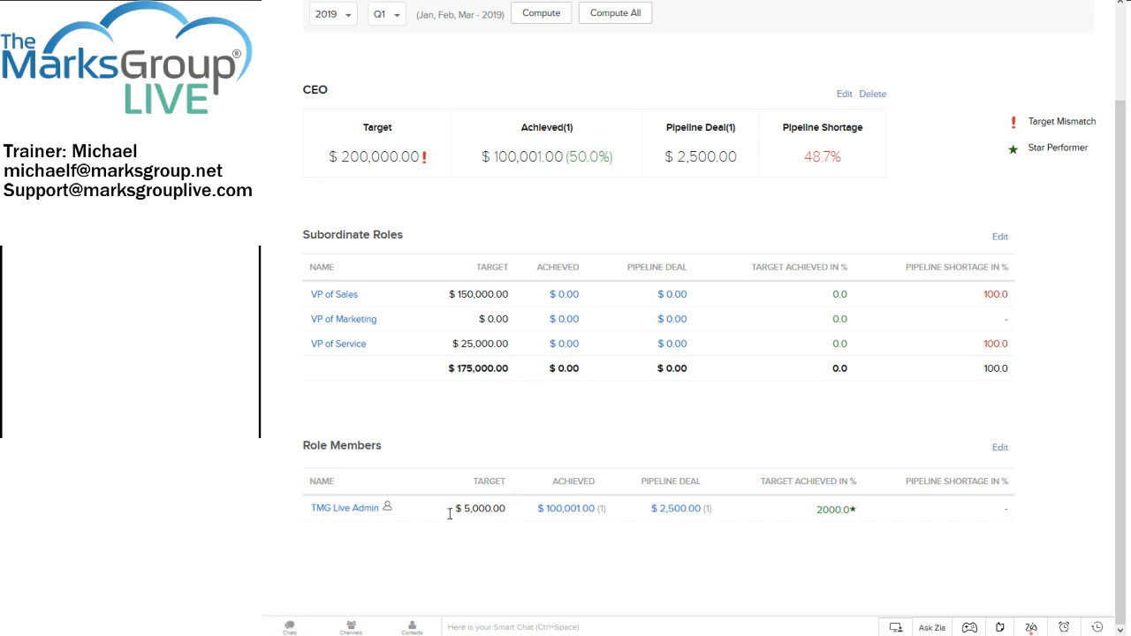
left_click(563, 511)
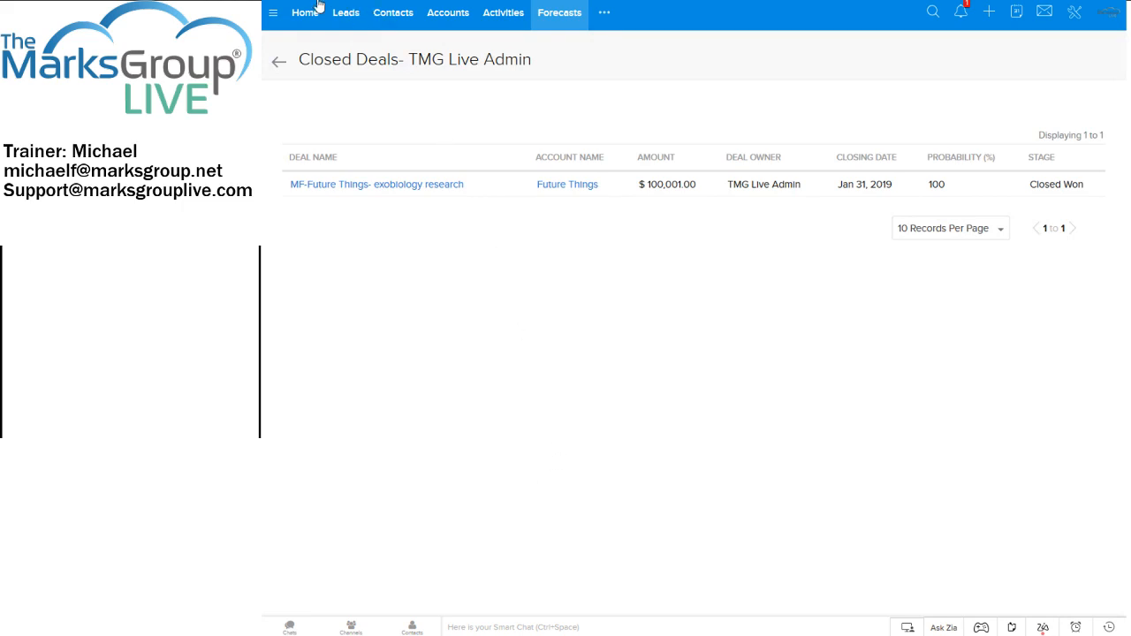
left_click(279, 64)
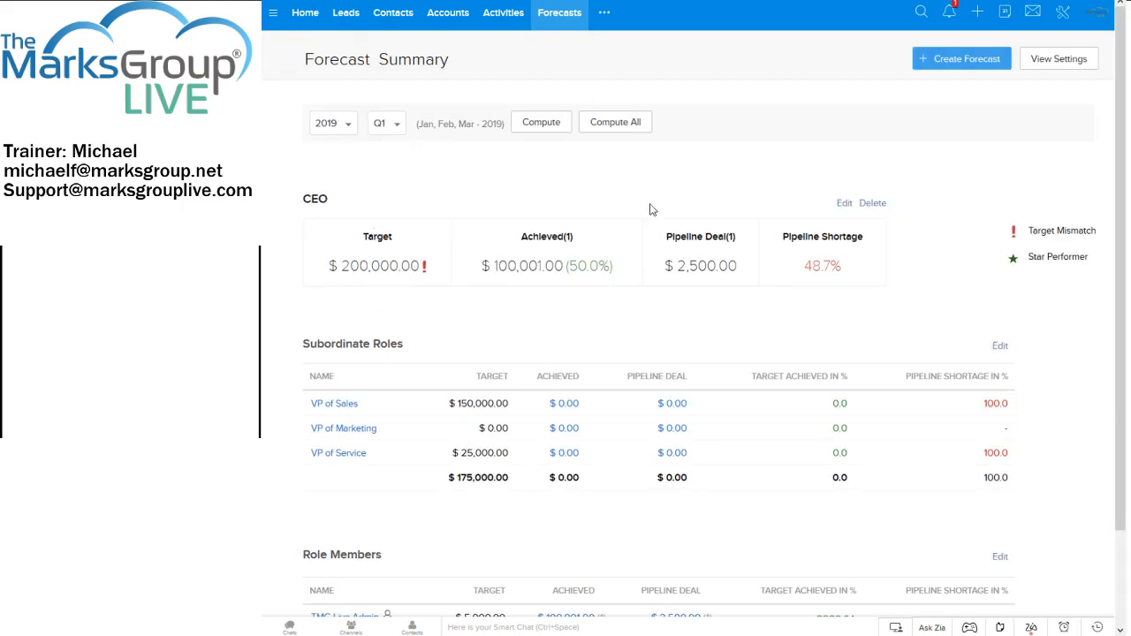
Set the CEO target for Q1 2019 to 180000 and save it.
left_click(848, 205)
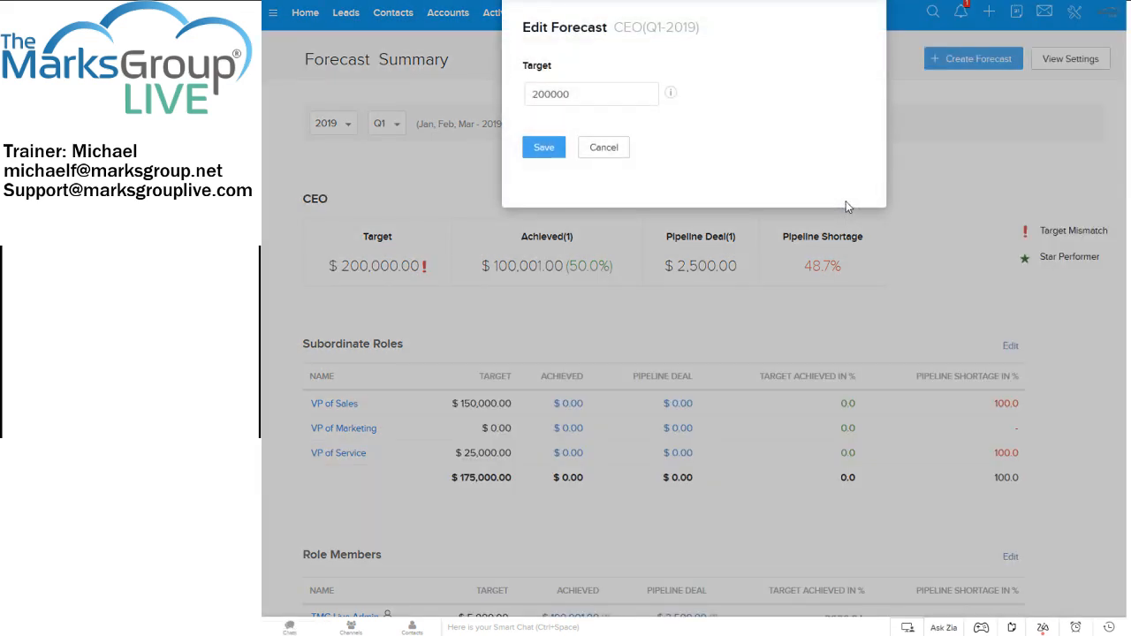
left_click(549, 152)
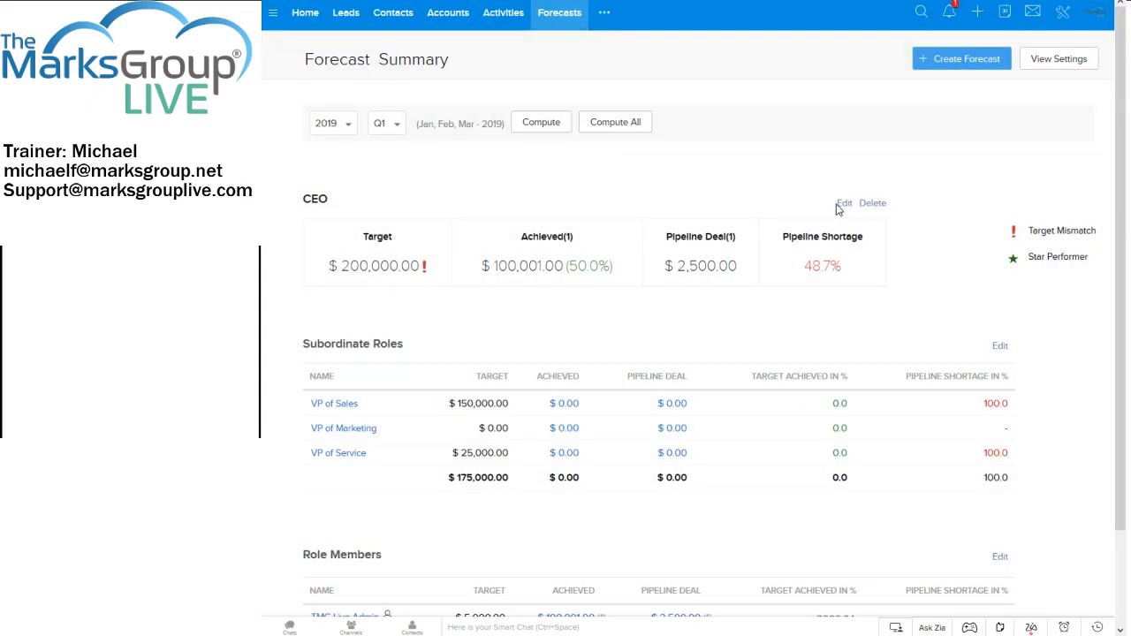
left_click(844, 203)
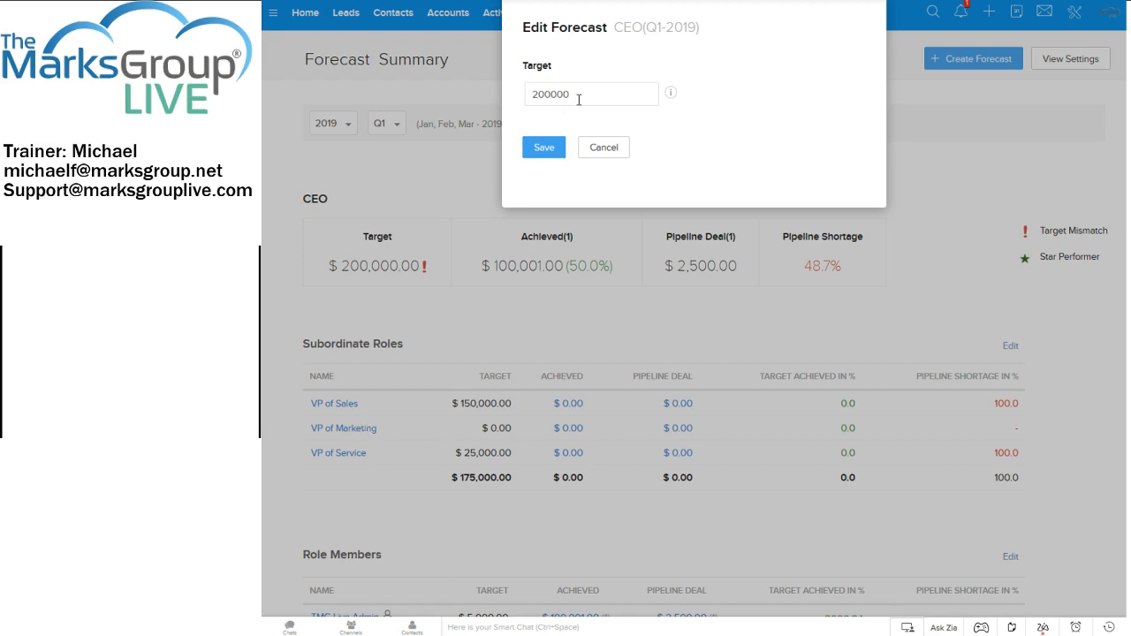
left_click_drag(579, 99, 514, 78)
type("18")
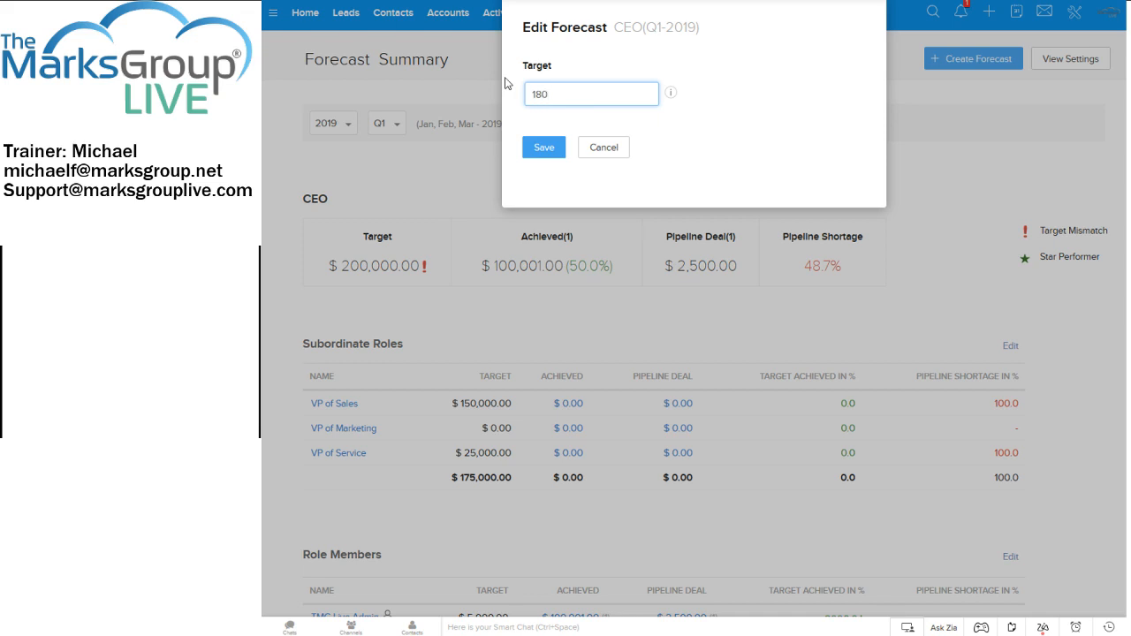
left_click(544, 147)
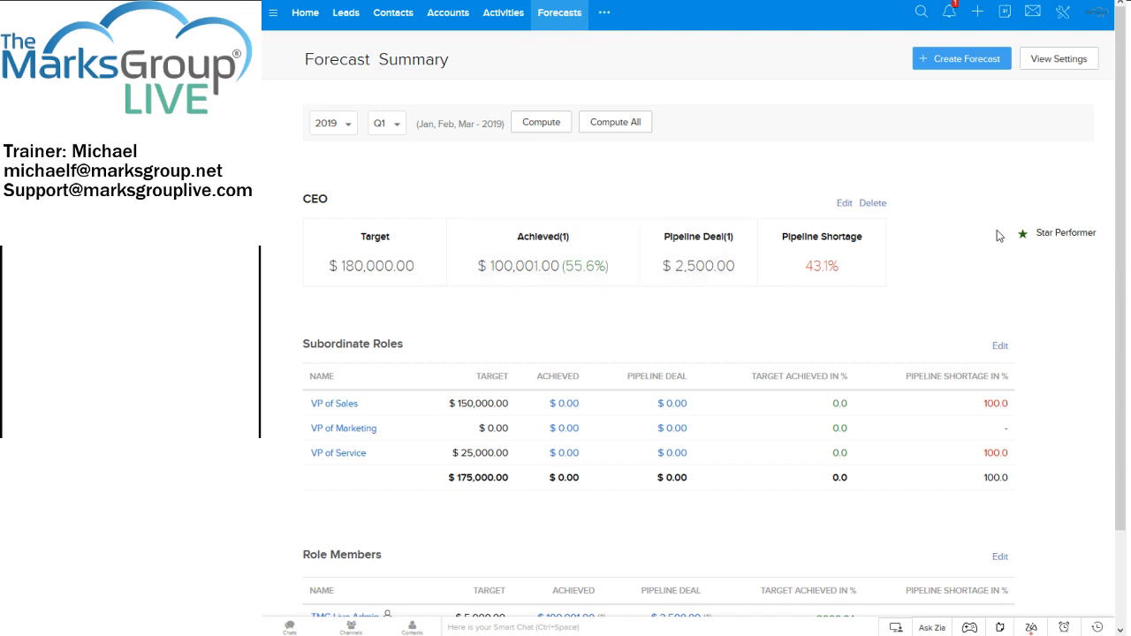
Review the Forecast Summary after the CEO target change and inspect the sub-role targets' edit form without changing it.
scroll(993, 234, "down", 2)
scroll(990, 235, "up", 2)
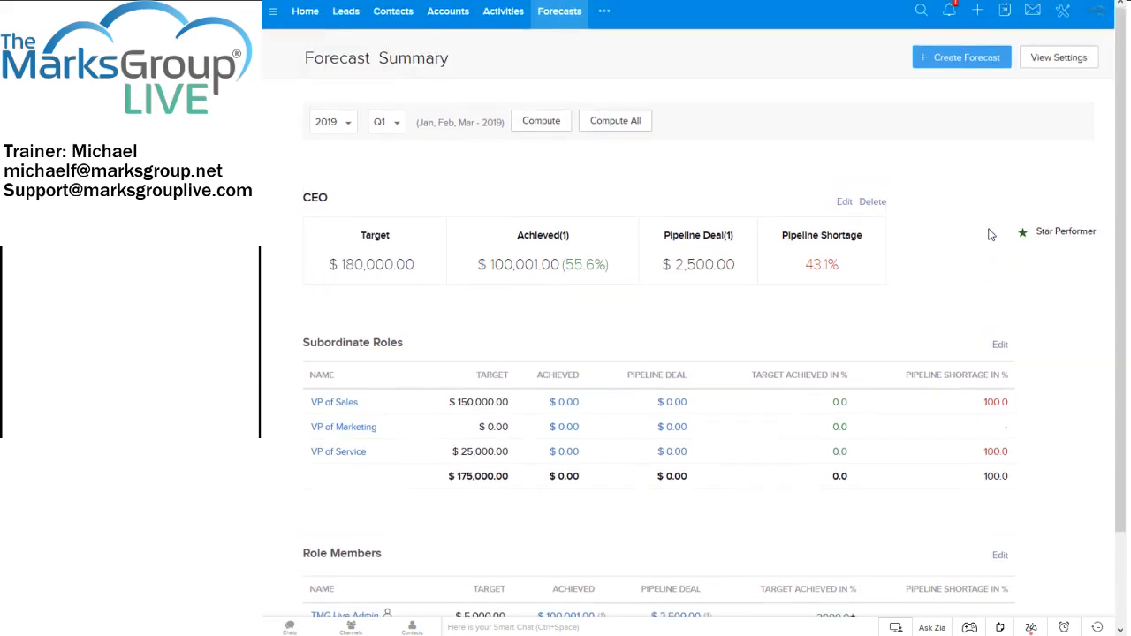
scroll(990, 234, "down", 1)
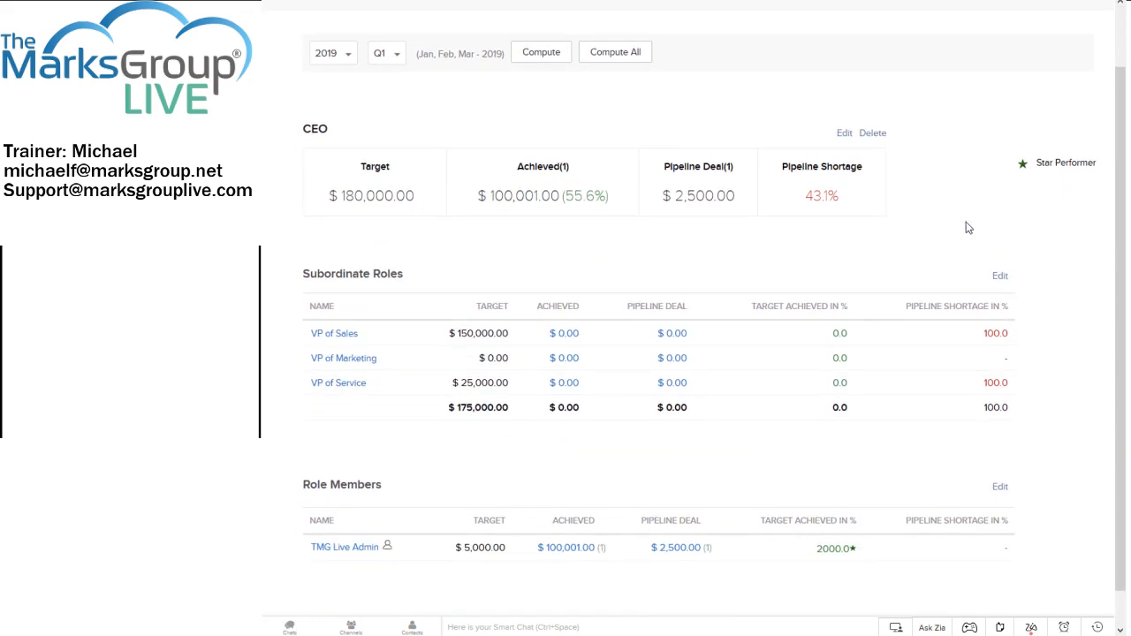
left_click(999, 278)
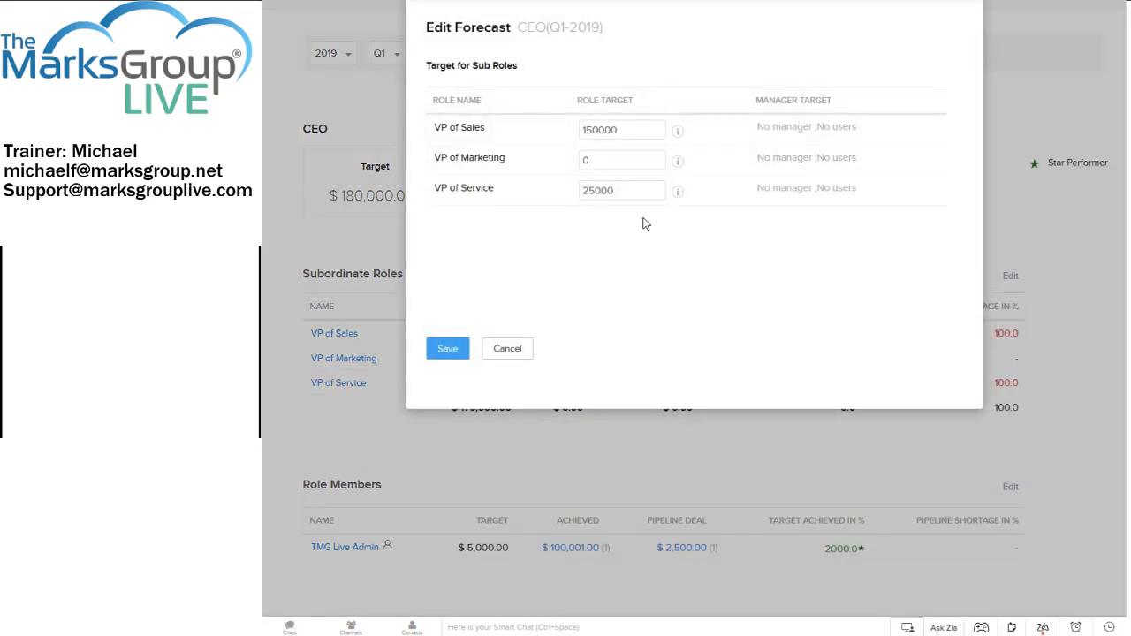
left_click(507, 353)
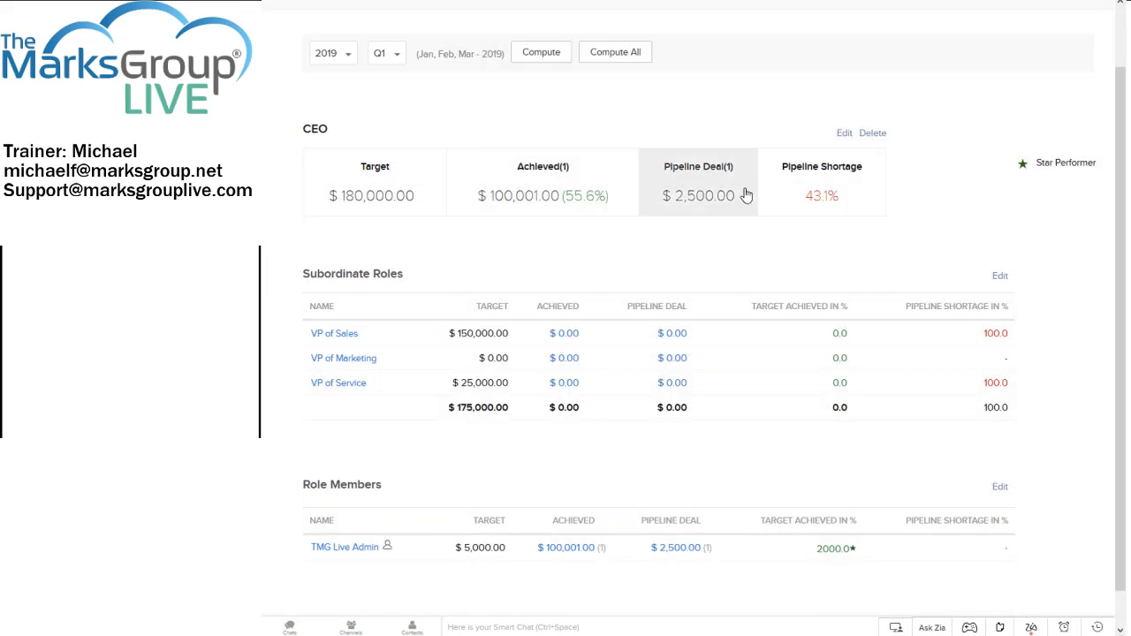
Set the CEO target for Q1 2019 back to 200000 and save it.
left_click(843, 133)
left_click_drag(610, 82, 547, 57)
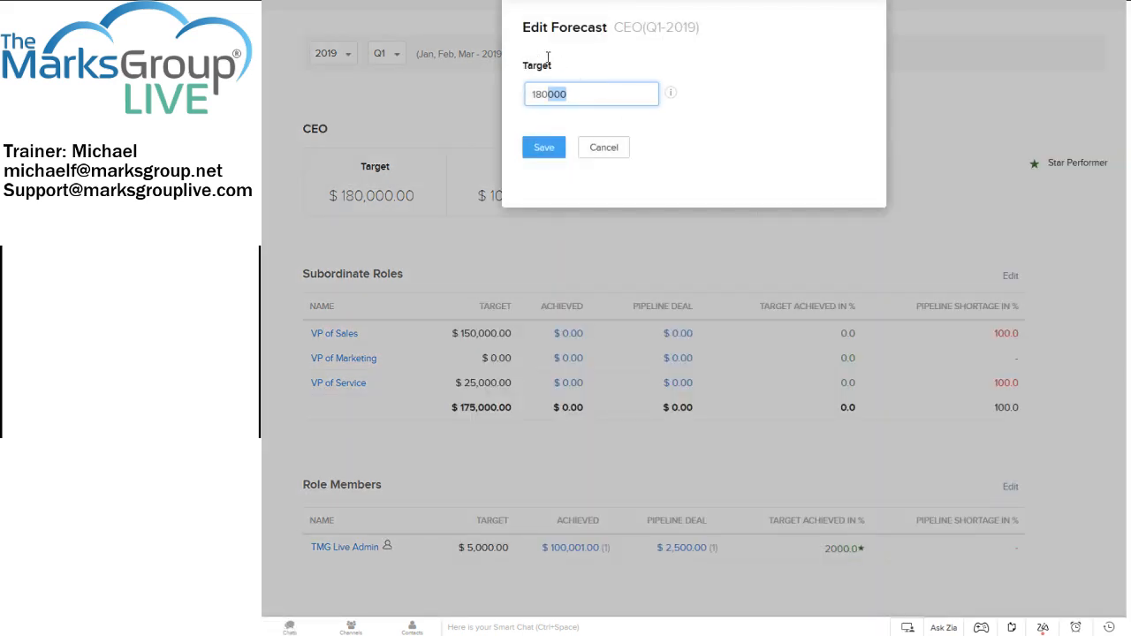
type("200")
key("BackSpace")
key("BackSpace")
key("BackSpace")
type("200,000")
left_click(542, 147)
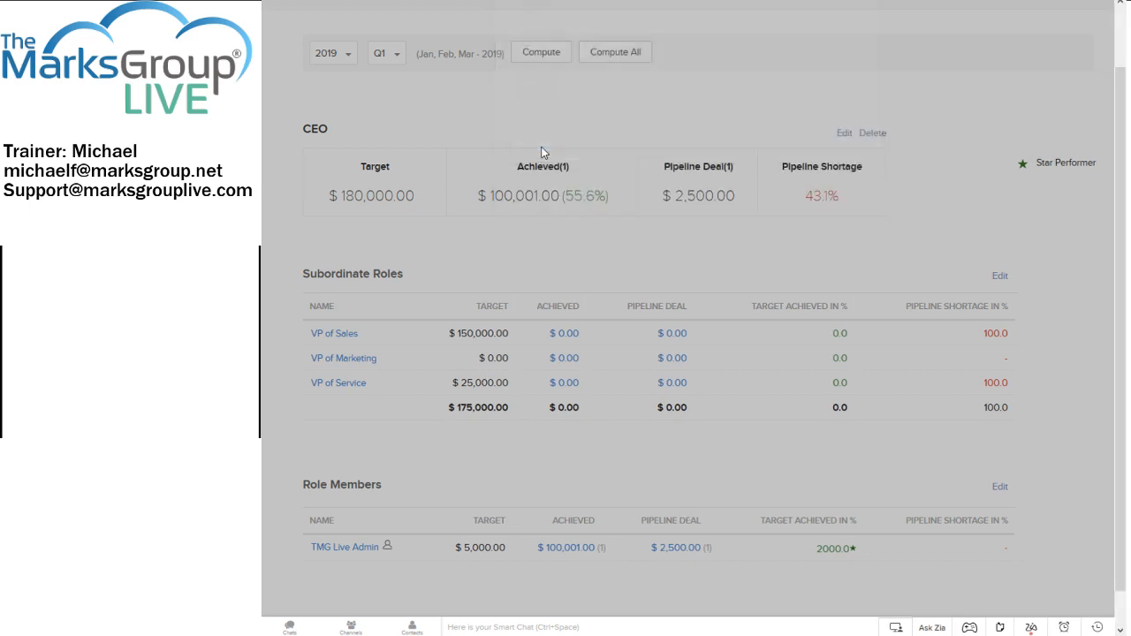
Set the VP of Marketing sub-role target to 20000 and save the sub-role targets.
scroll(1016, 313, "down", 1)
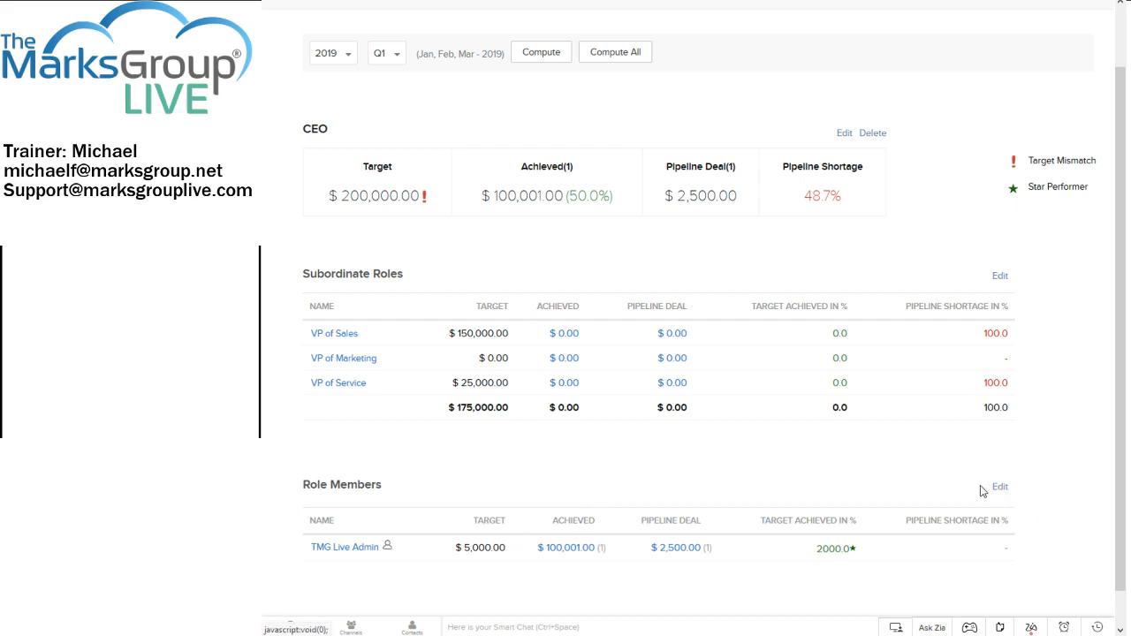
left_click(999, 276)
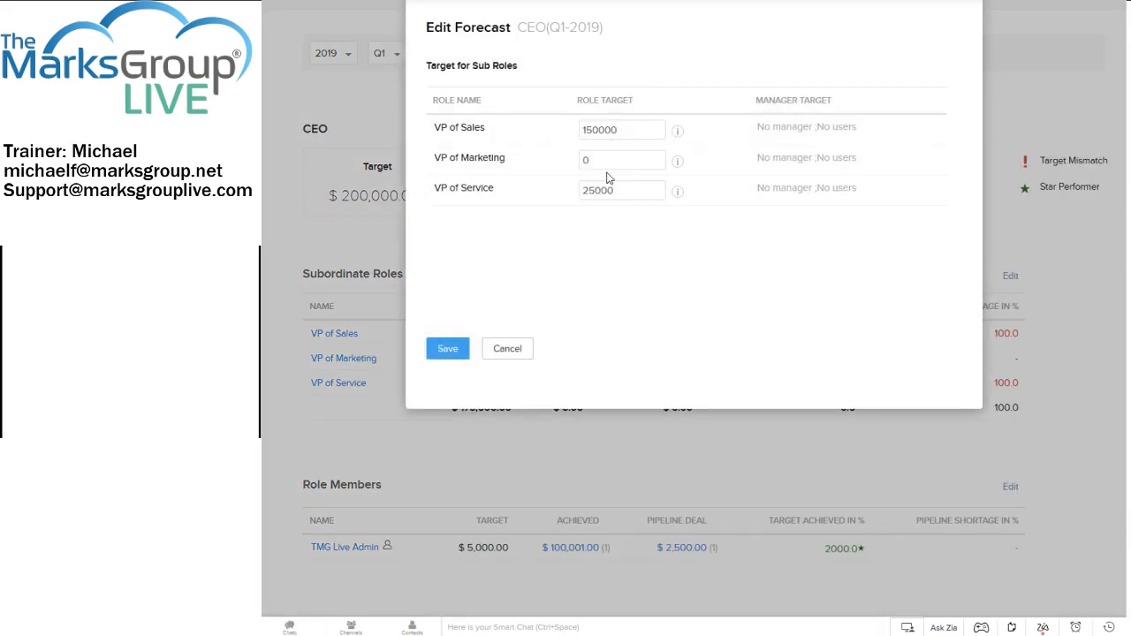
left_click_drag(610, 159, 556, 155)
type("20,00")
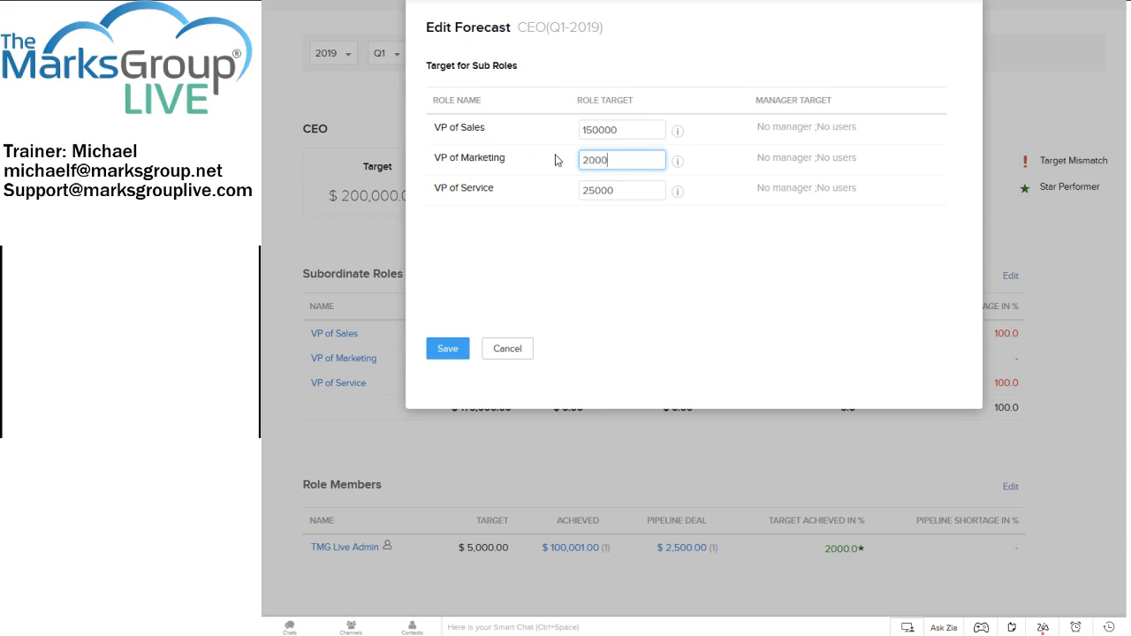
type("0")
left_click(444, 352)
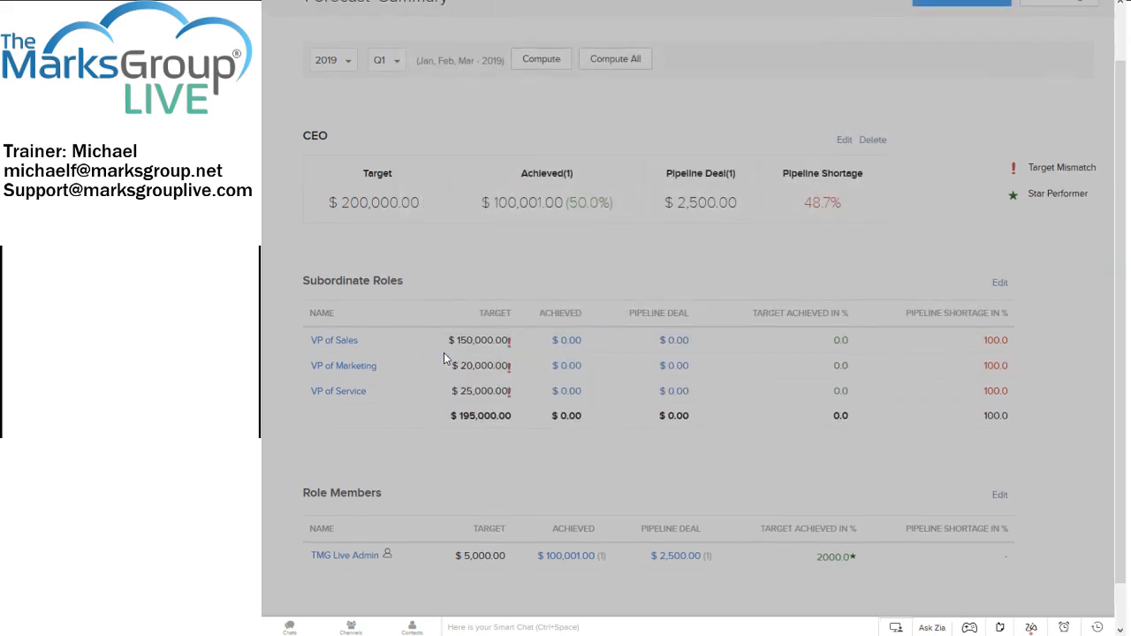
scroll(479, 363, "down", 1)
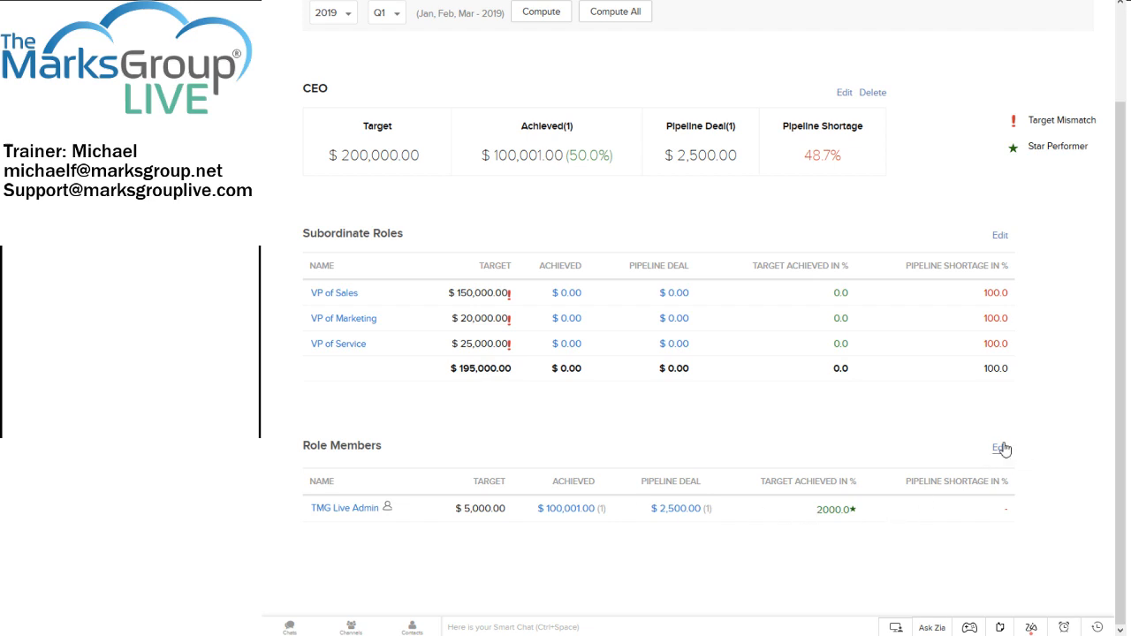
left_click(1000, 449)
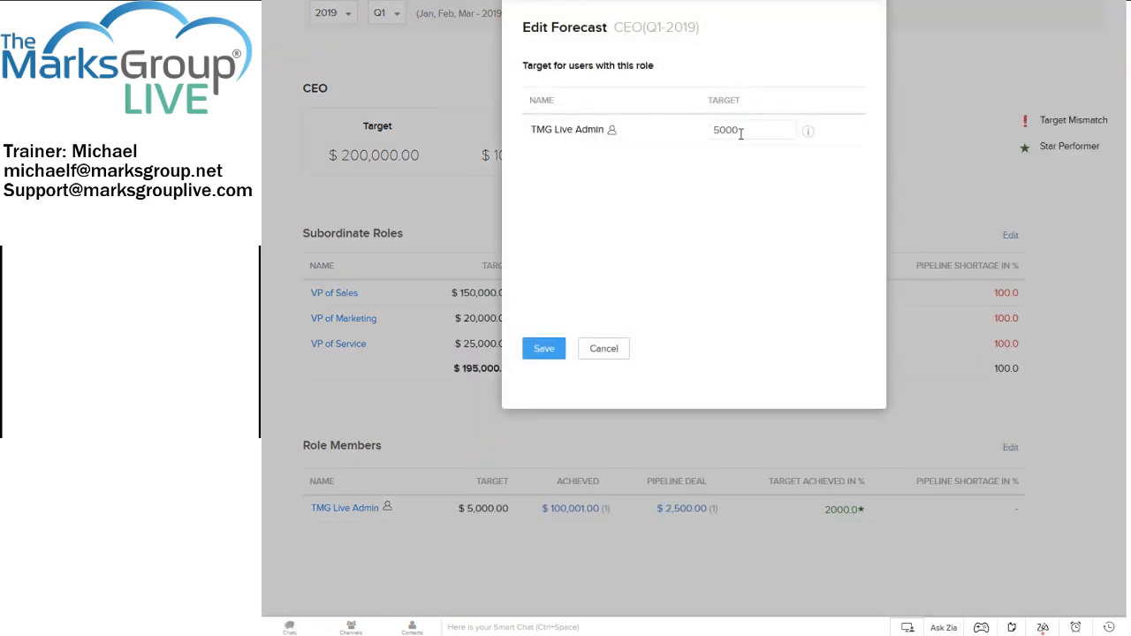
left_click_drag(741, 133, 670, 123)
type("100")
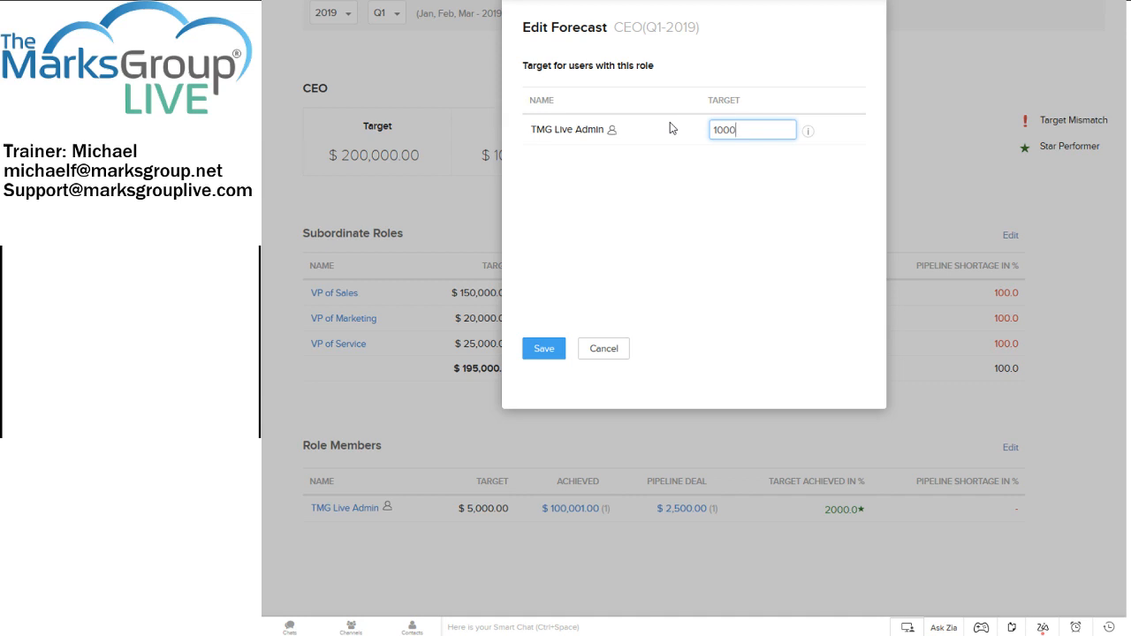
left_click(620, 352)
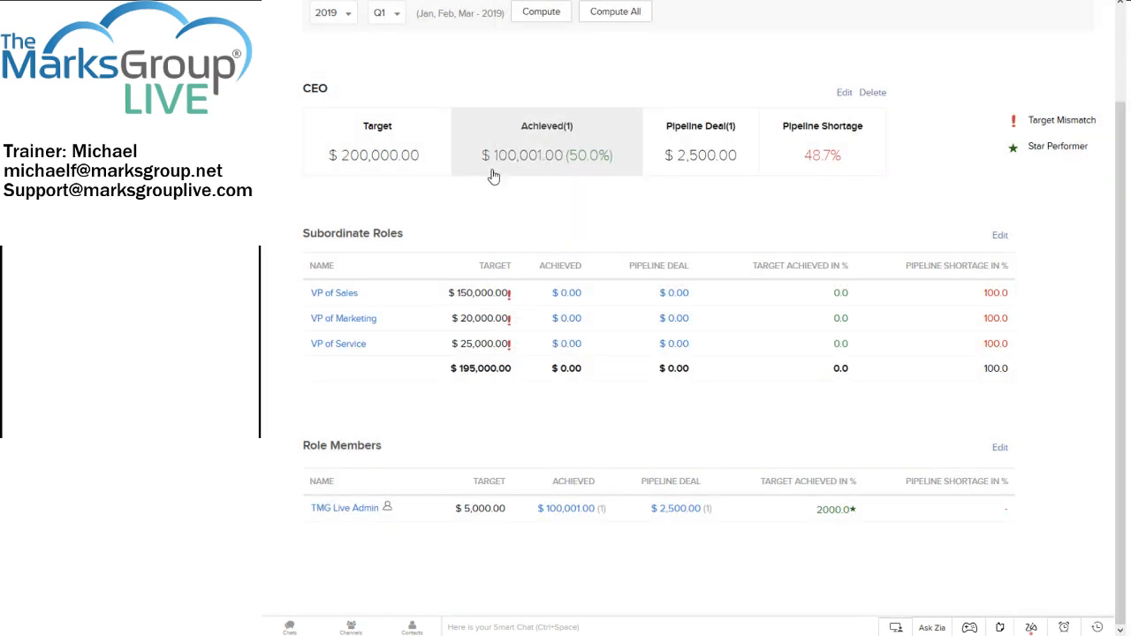
left_click(493, 177)
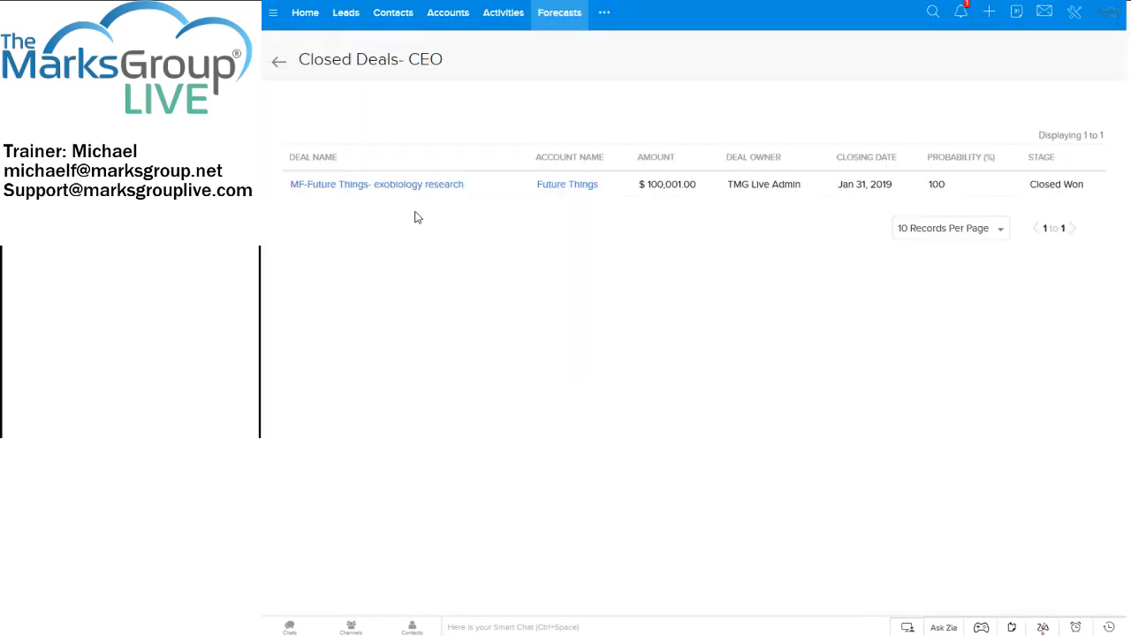
left_click(278, 59)
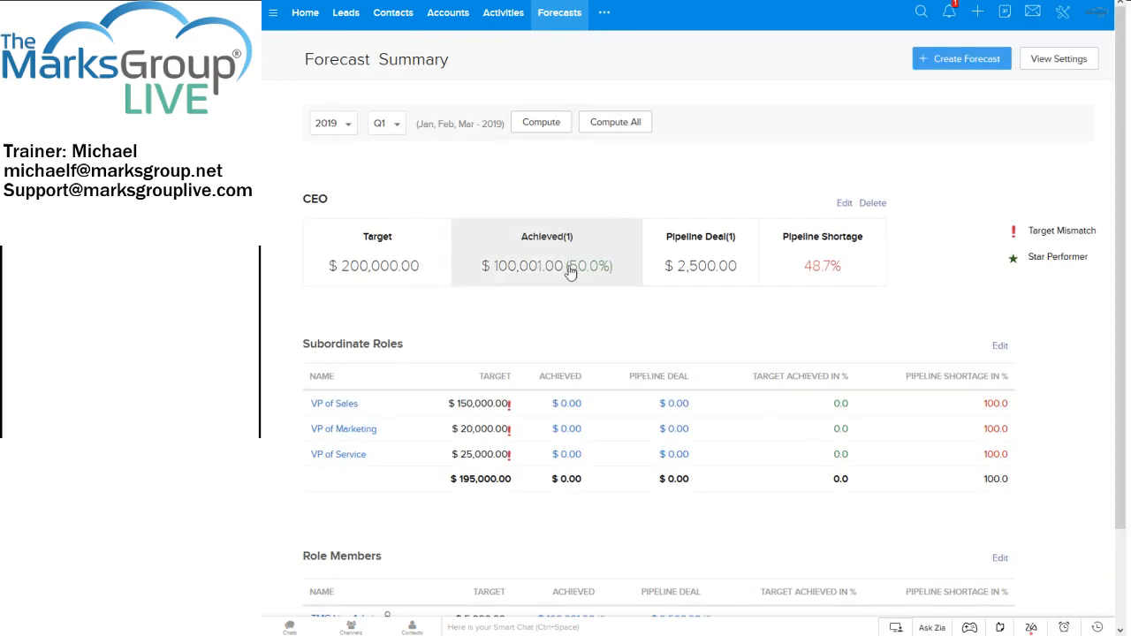
Clear the VP of Marketing sub-role target for Q1 2019 and save the sub-role targets.
scroll(981, 336, "down", 2)
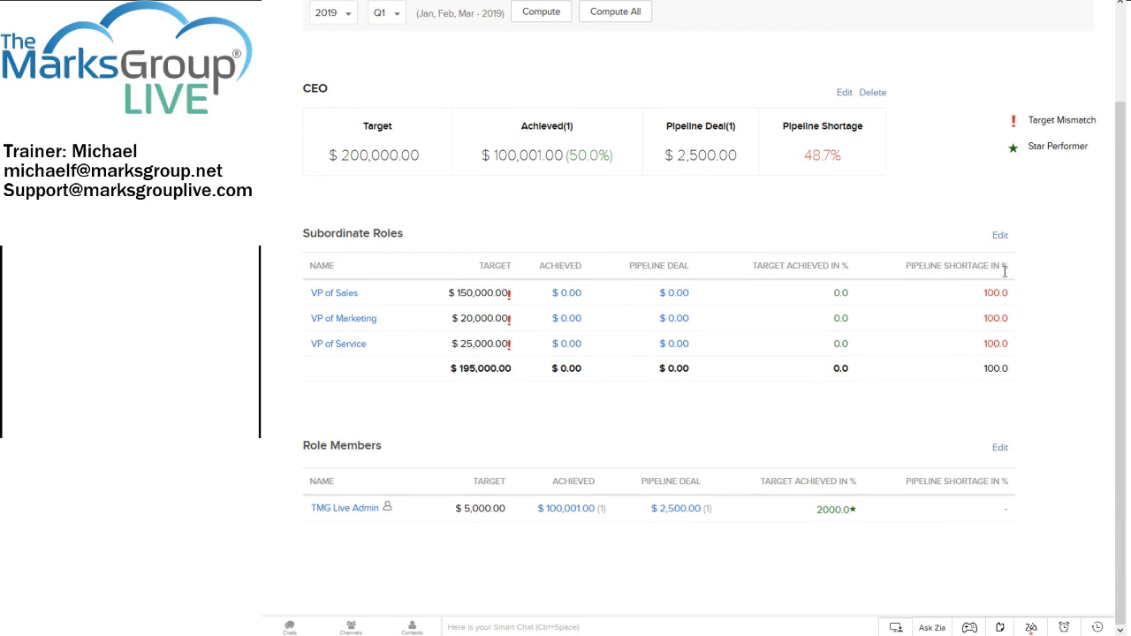
left_click(999, 235)
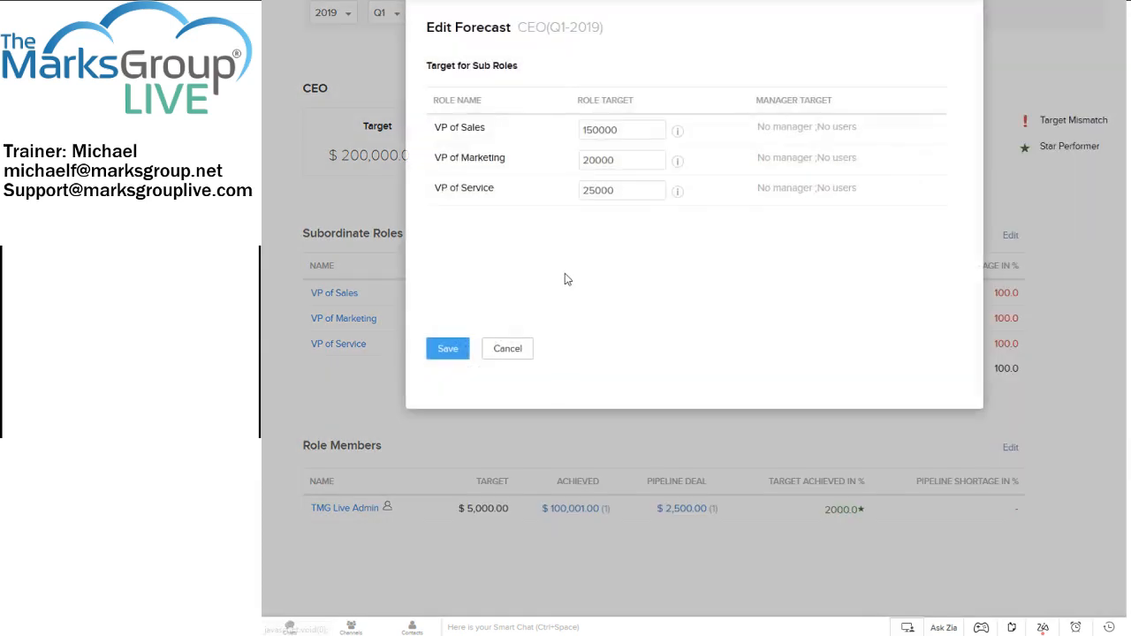
double_click(625, 159)
key("BackSpace")
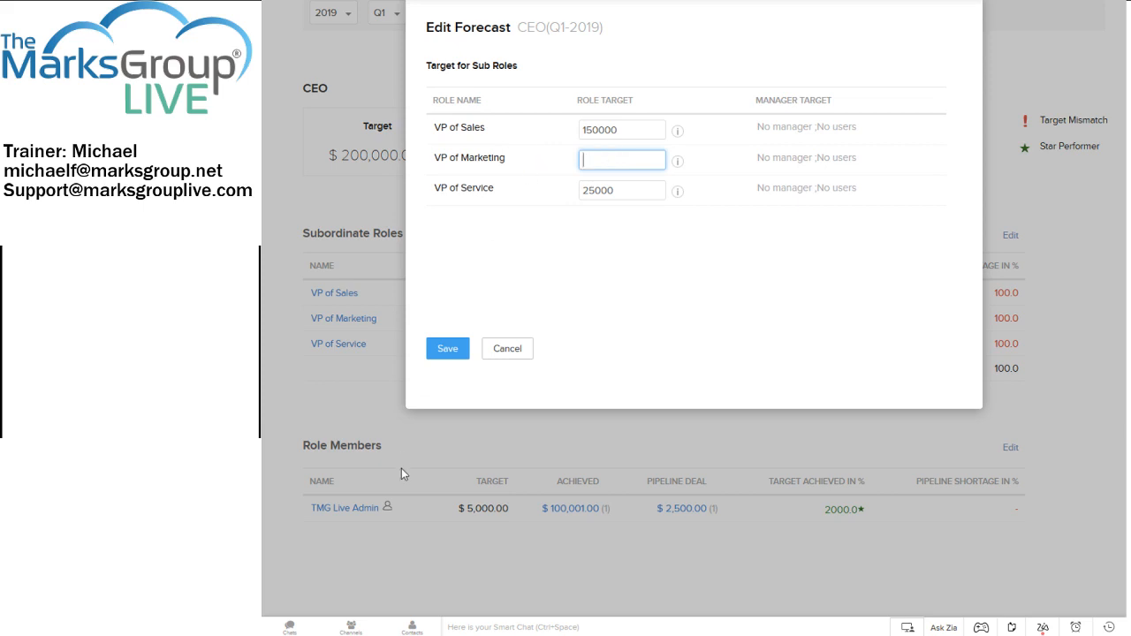
left_click(447, 354)
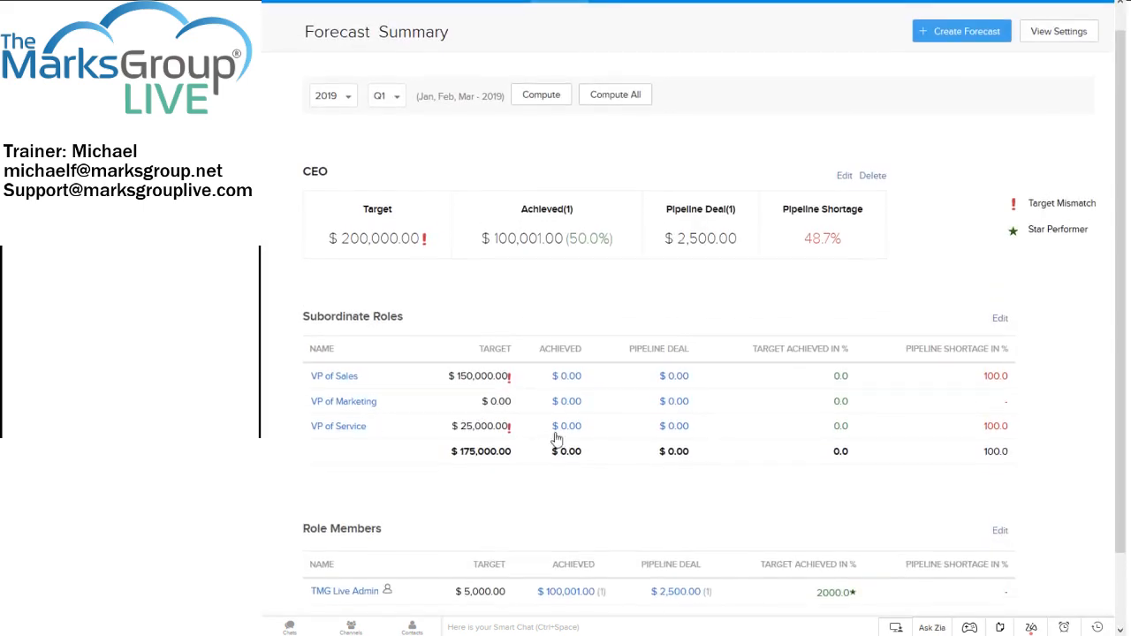
Set the CEO role member's Q1 2019 target to 25000 and save it.
scroll(558, 420, "down", 2)
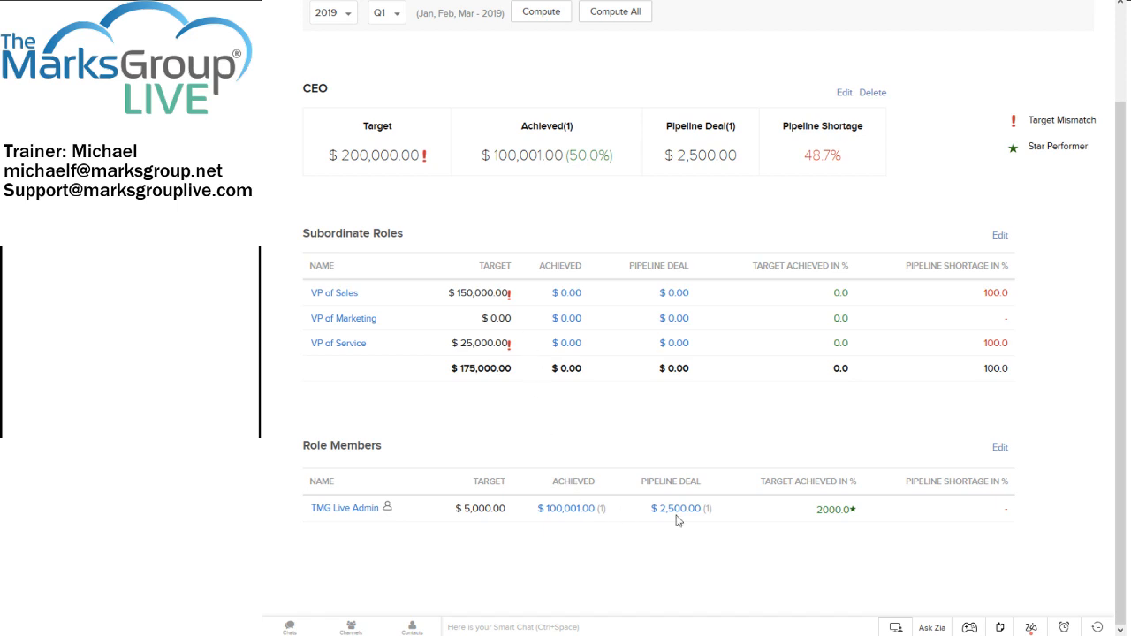
left_click(999, 448)
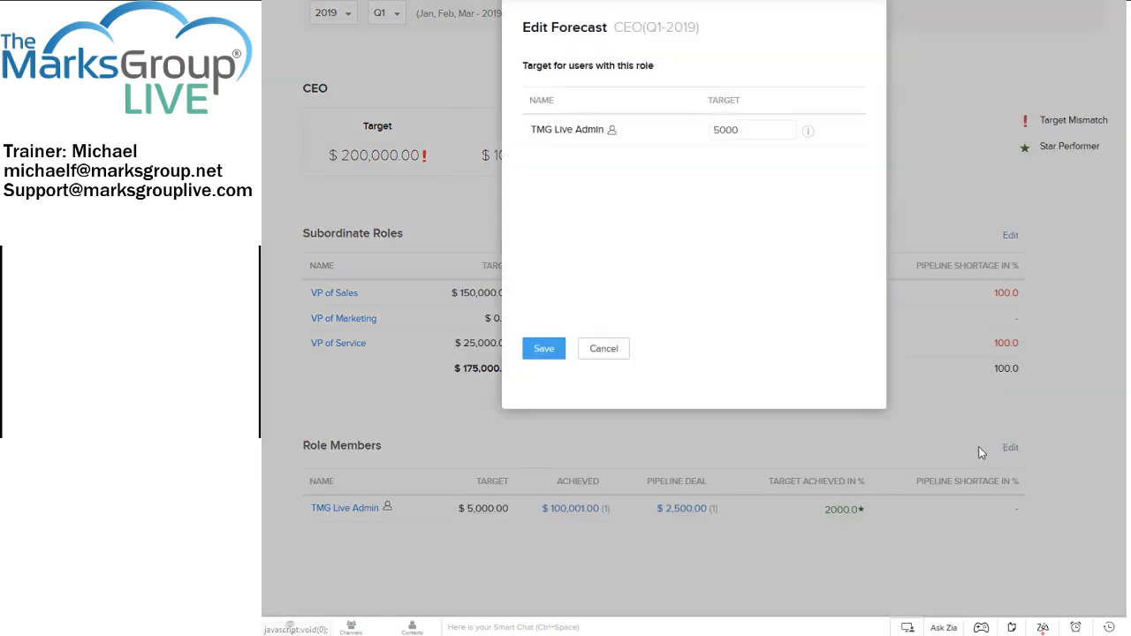
left_click_drag(743, 129, 681, 122)
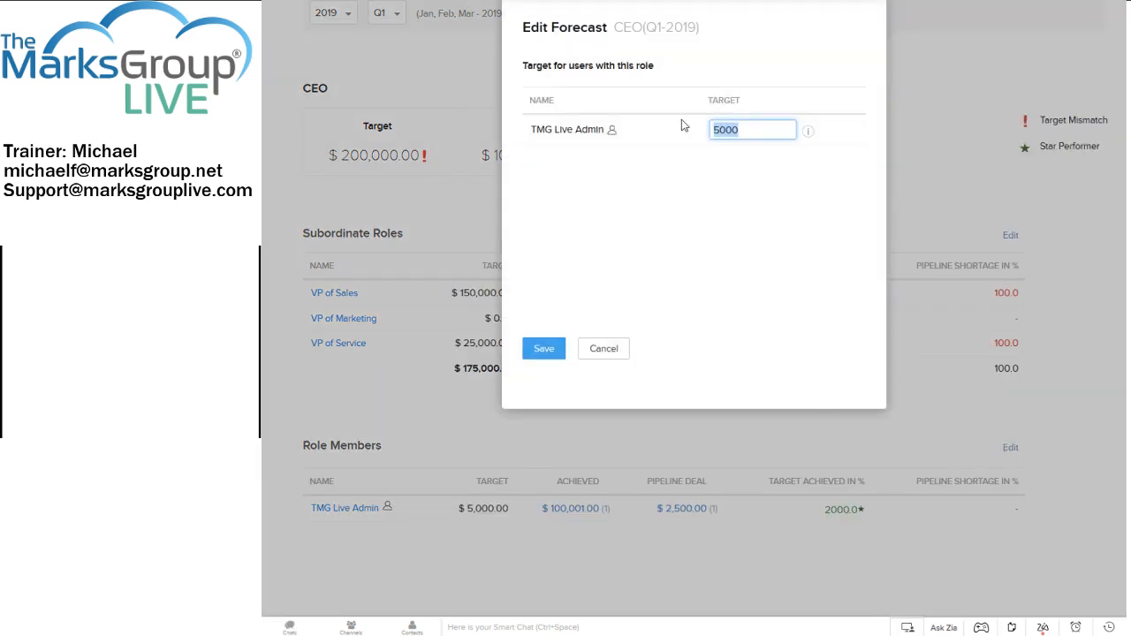
type("2")
left_click(543, 348)
Examine the Q1 2019 Forecast Summary, comparing the CEO target with the subordinate role and role member targets.
scroll(545, 338, "up", 1)
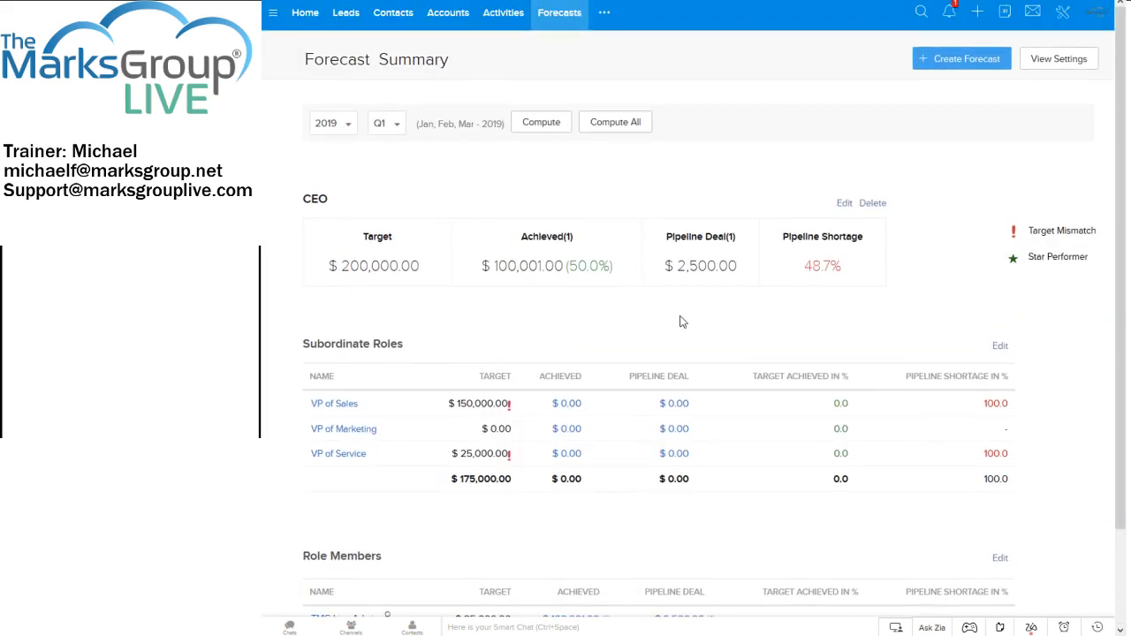
scroll(742, 300, "down", 1)
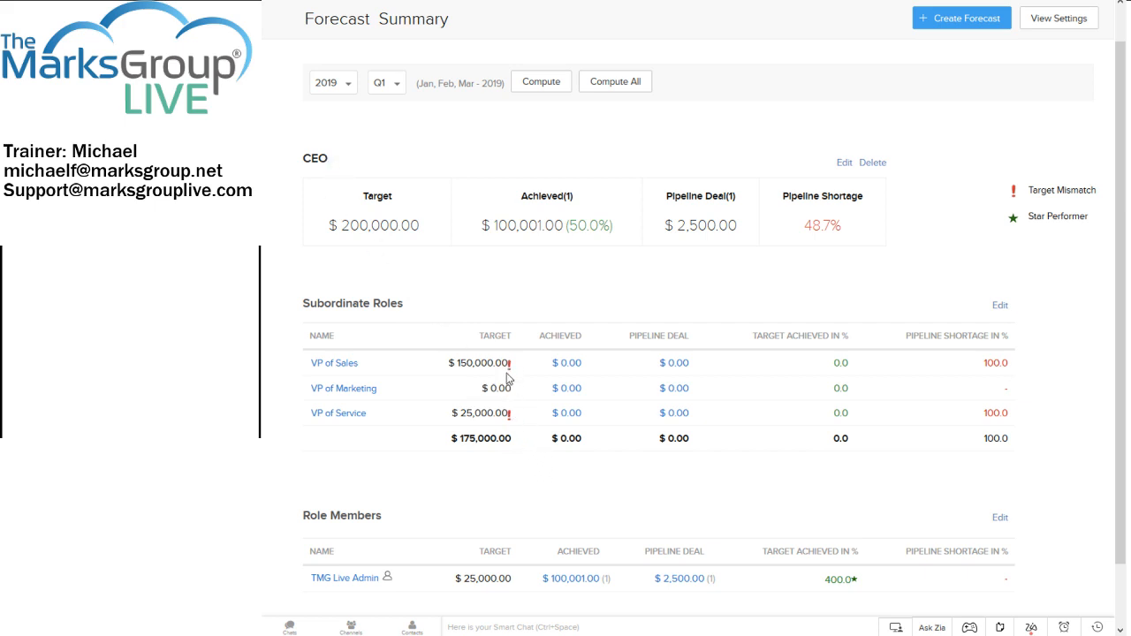
scroll(508, 378, "down", 2)
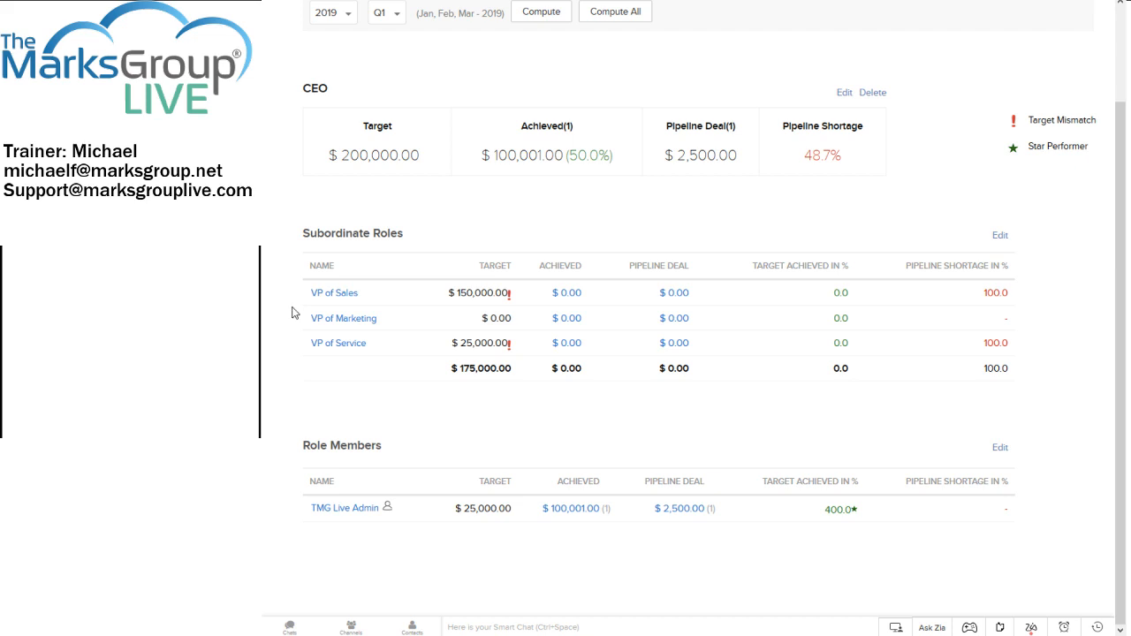
scroll(552, 305, "up", 2)
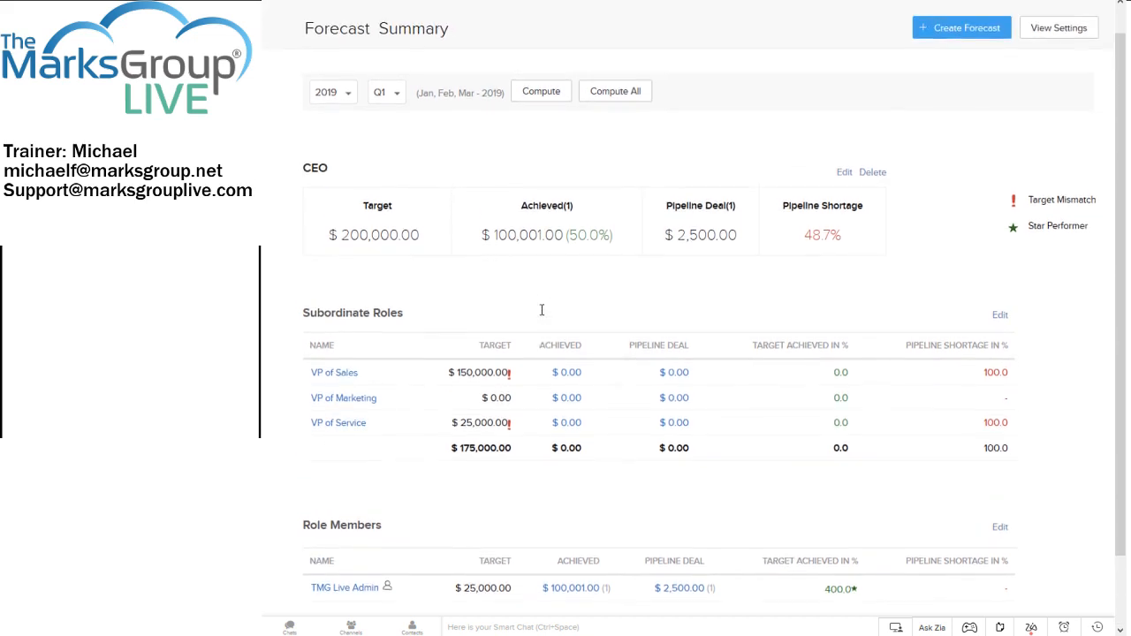
scroll(547, 325, "down", 2)
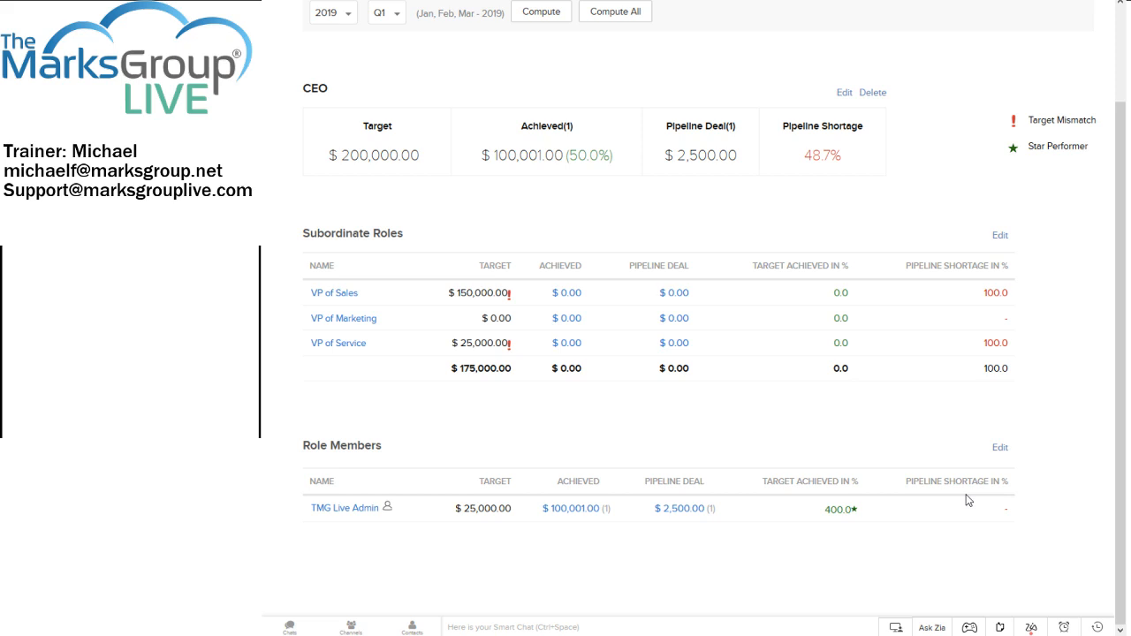
scroll(934, 84, "up", 2)
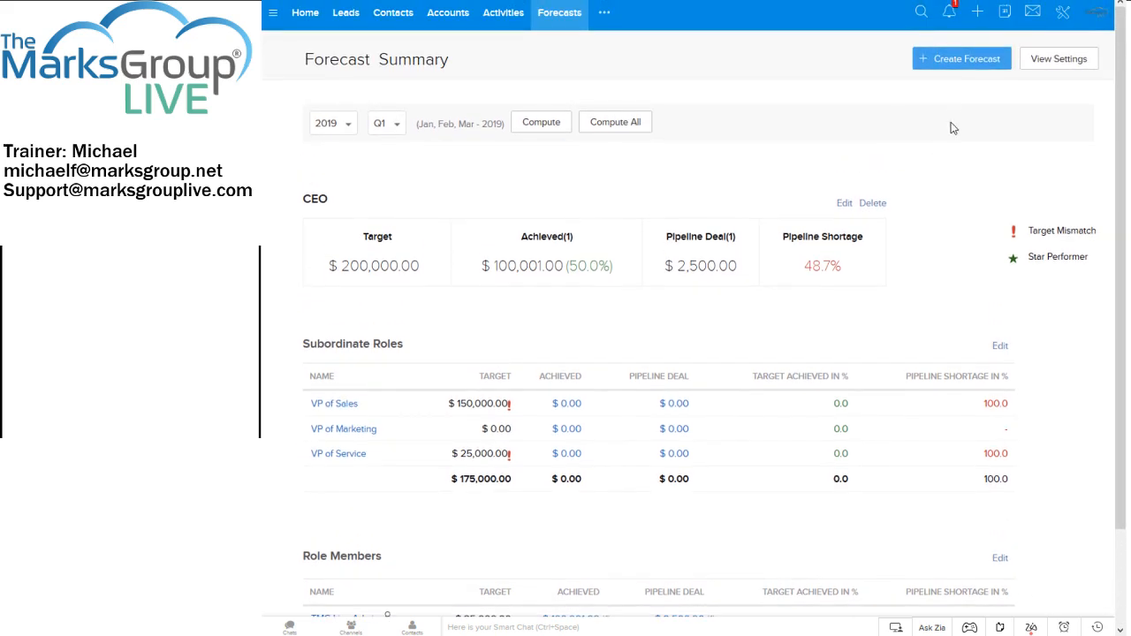
Create a new CEO forecast for Q2 of 2019 with a role target of 225000.
left_click(953, 66)
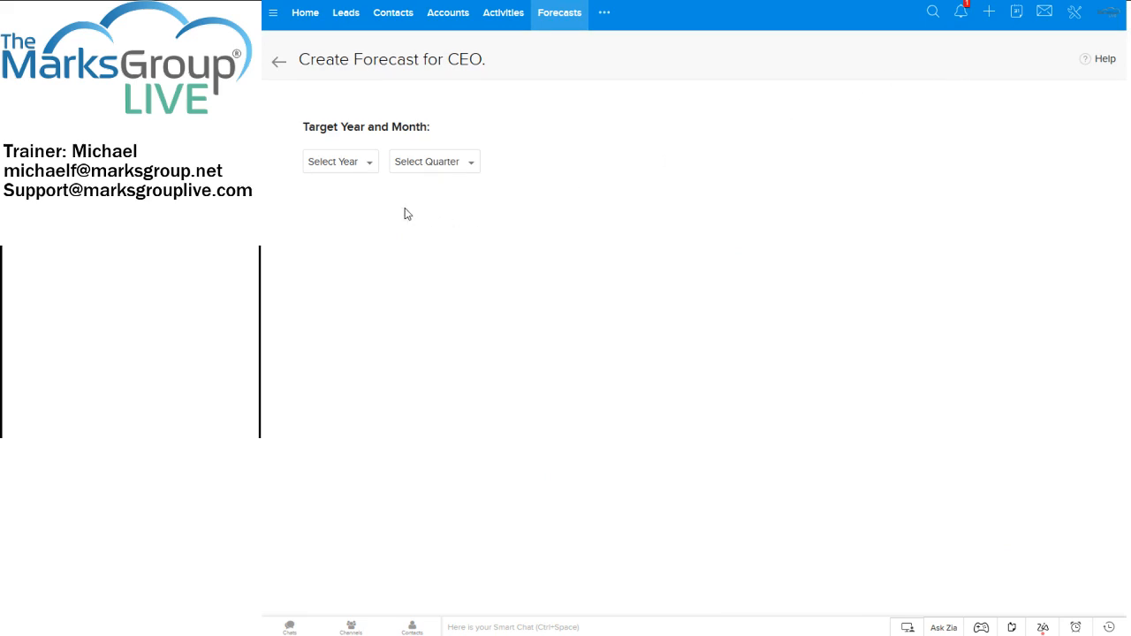
left_click(362, 167)
left_click(345, 232)
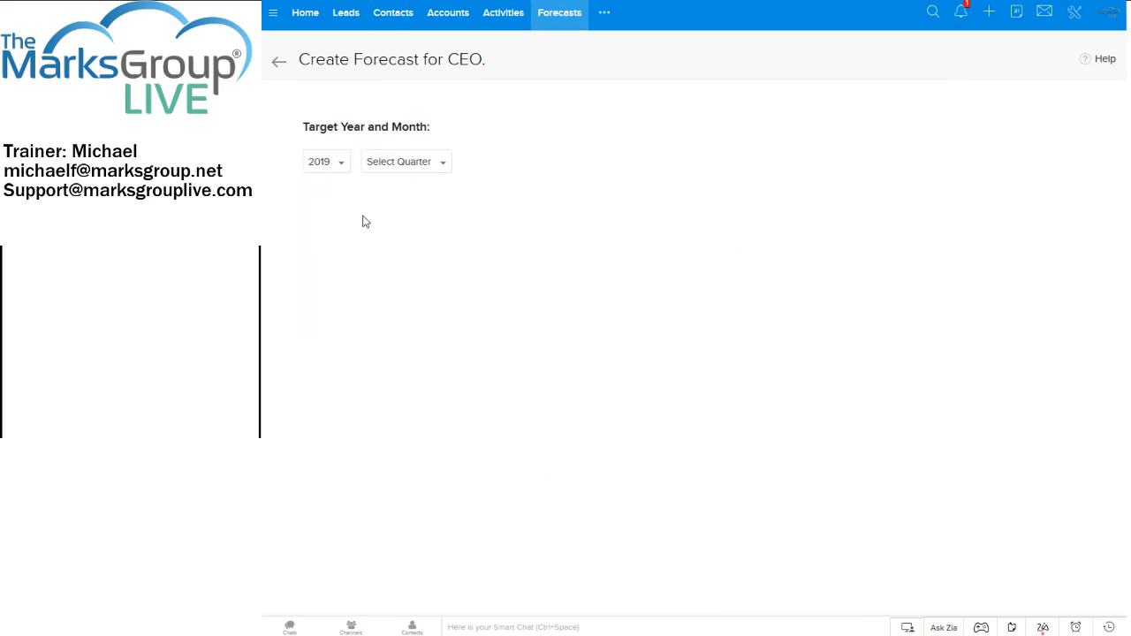
left_click(439, 167)
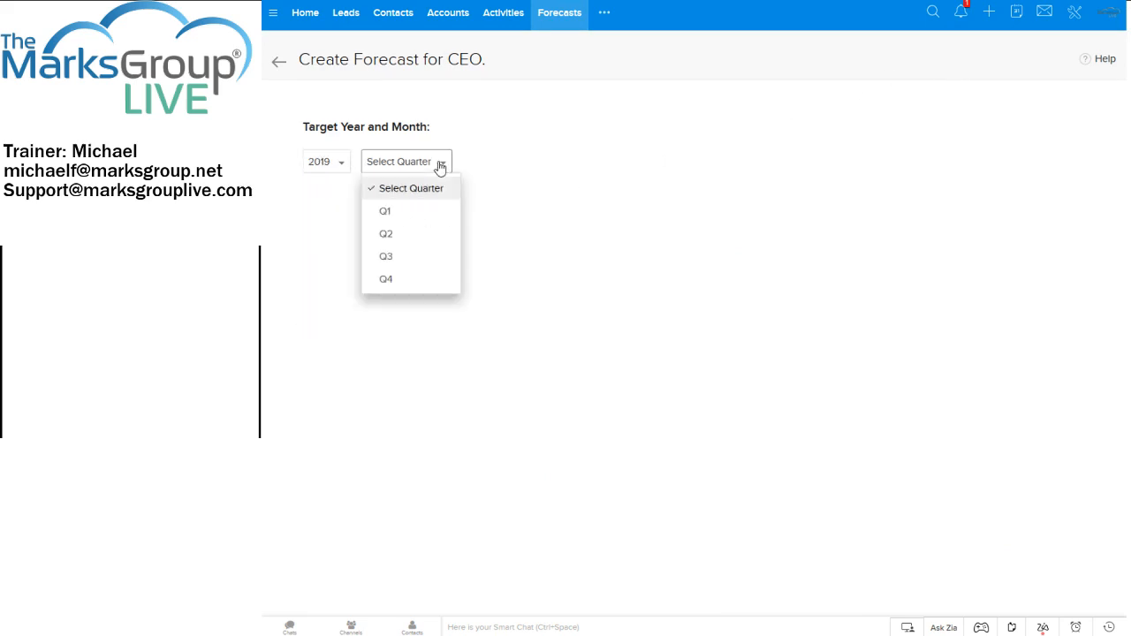
left_click(386, 233)
left_click(402, 257)
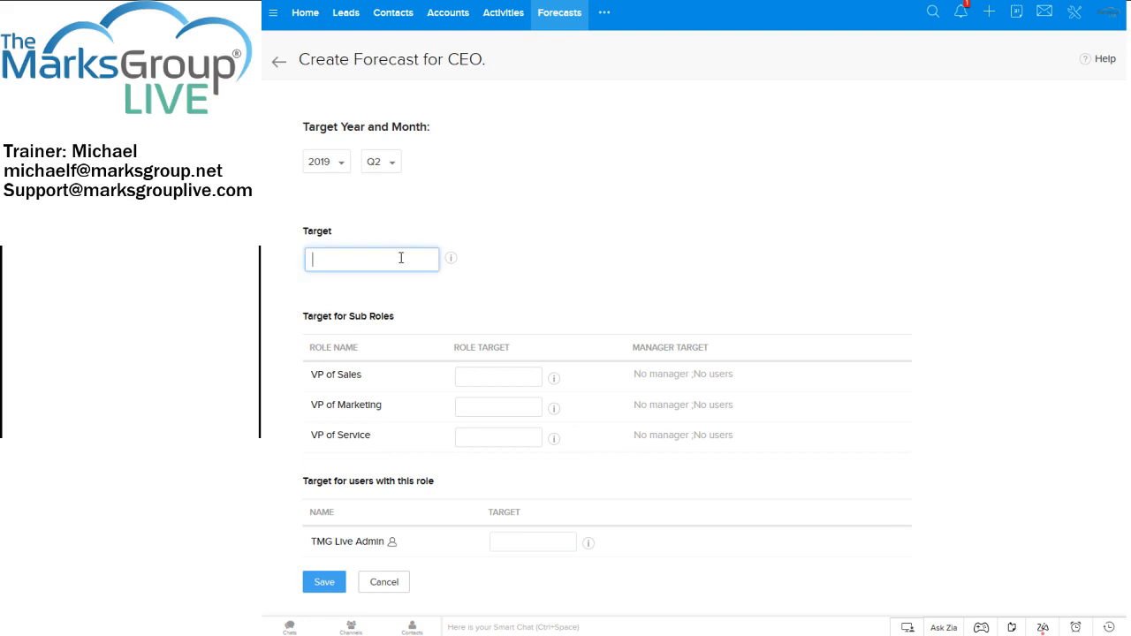
type("225000")
Set targets of 175000 for VP of Sales, 25000 for VP of Service and 25000 for the role's user, and save the forecast.
left_click(484, 378)
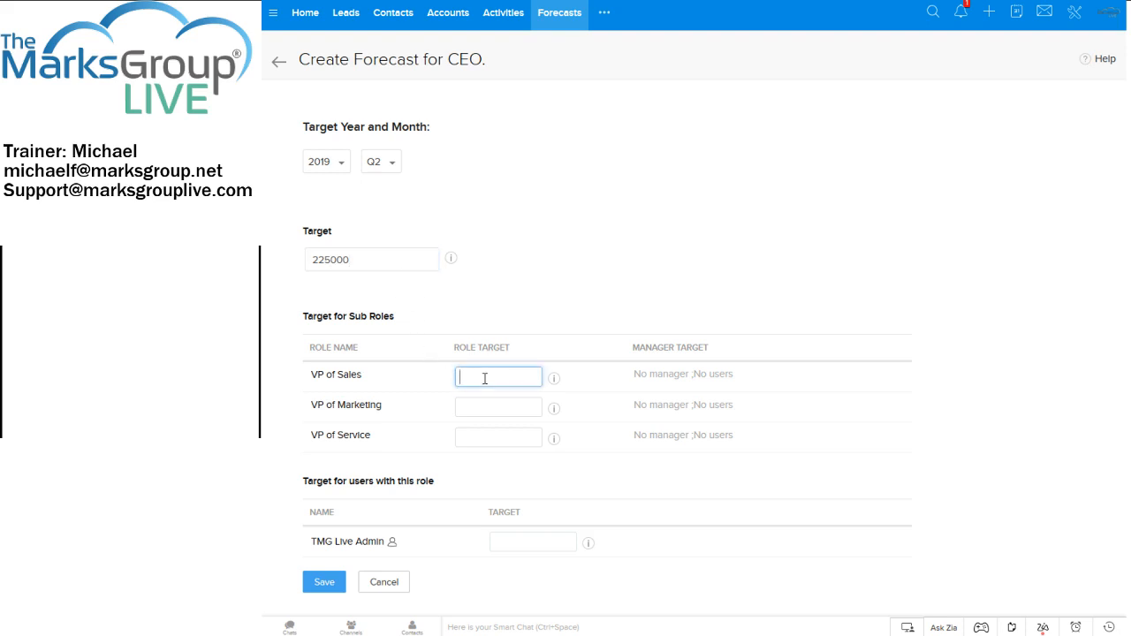
type("175000")
key("Tab")
key("Tab")
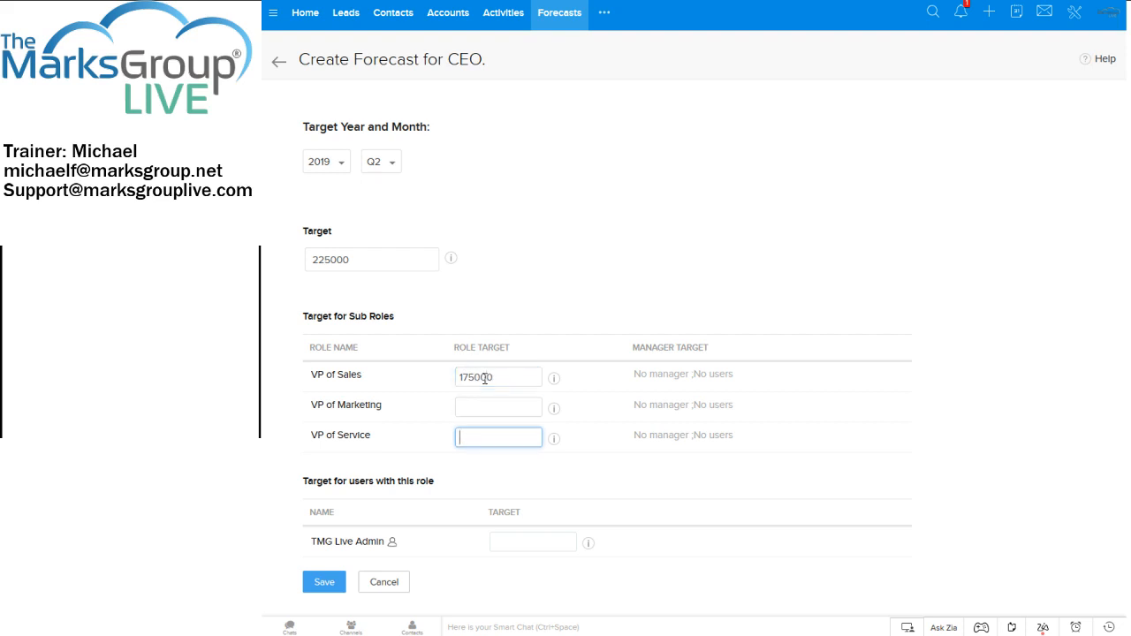
type("25000")
key("Tab")
type("25000")
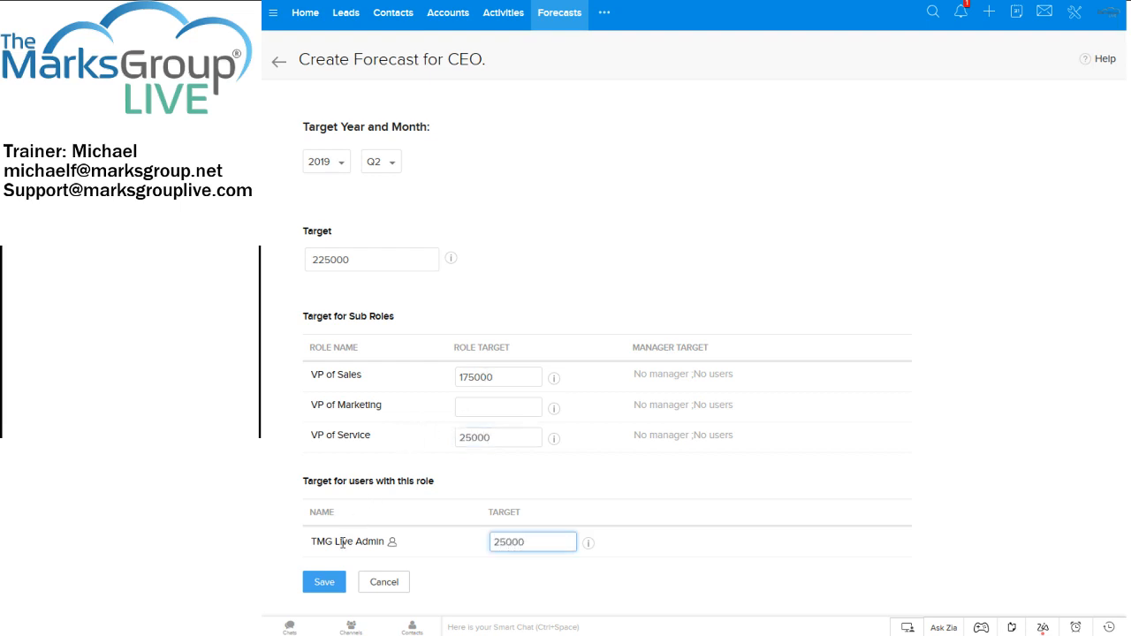
left_click(331, 585)
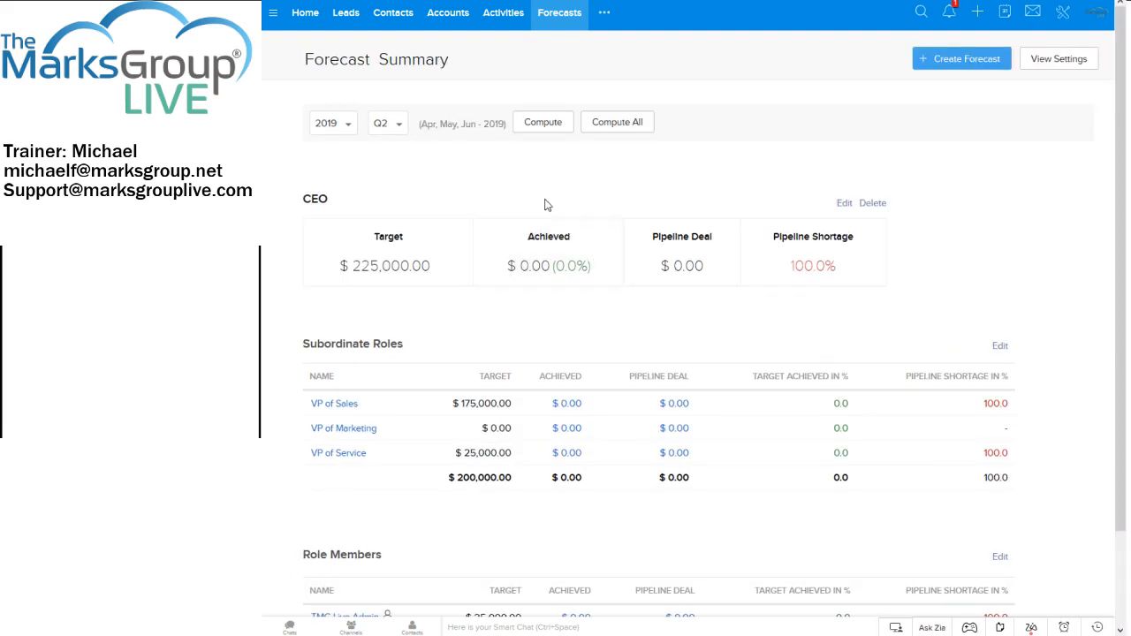
Review the Q2 2019 Forecast Summary and switch it back to Q1.
scroll(530, 202, "down", 1)
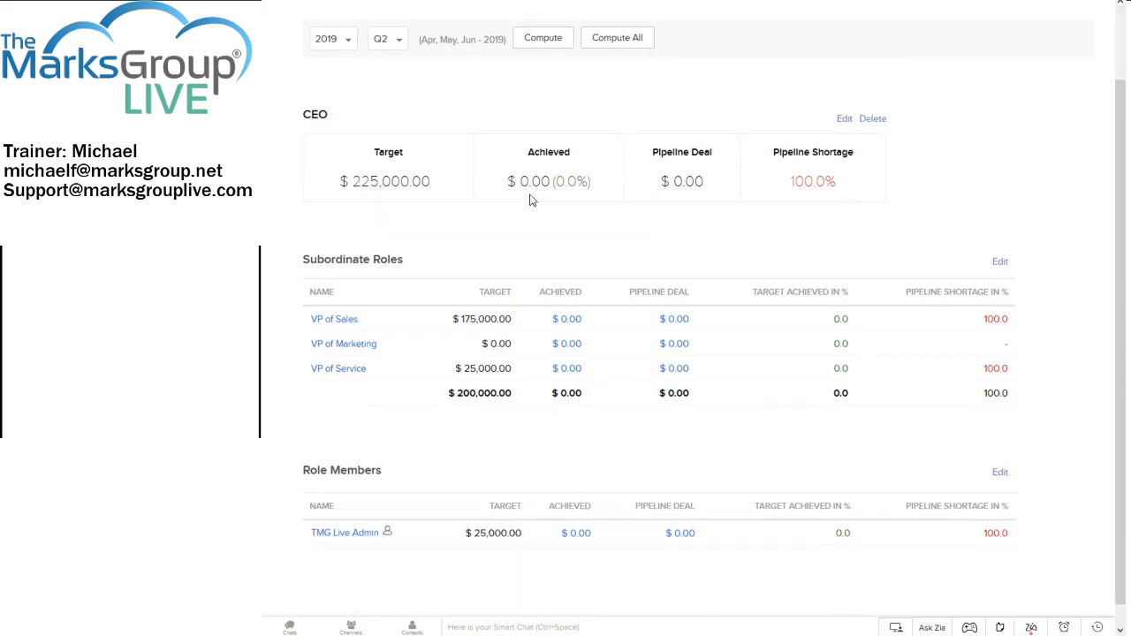
scroll(530, 203, "up", 1)
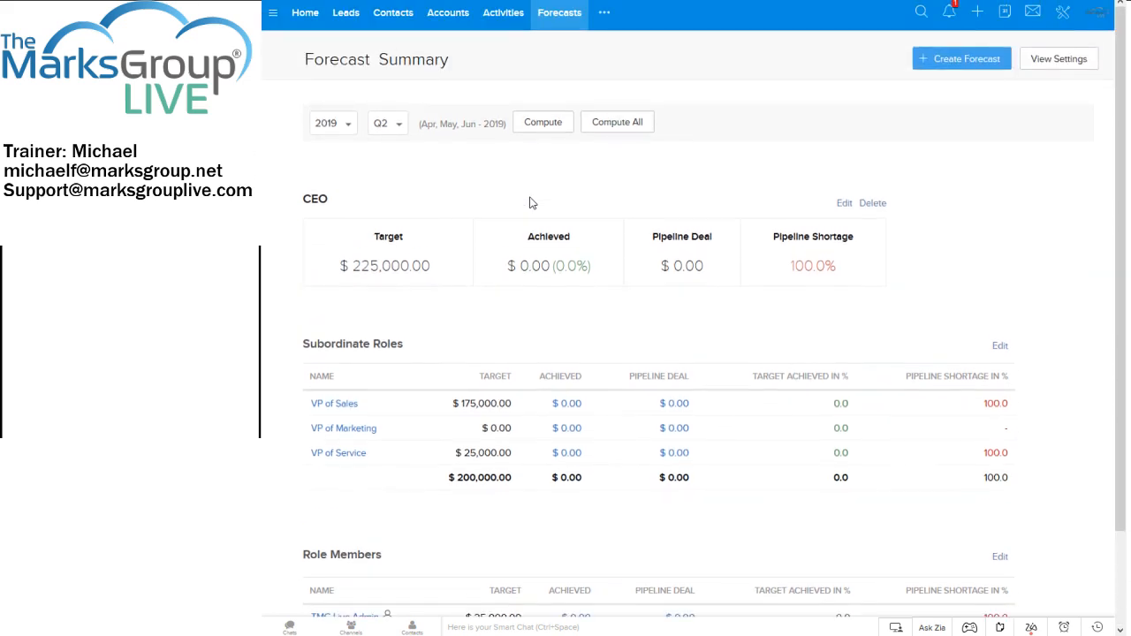
scroll(627, 254, "down", 1)
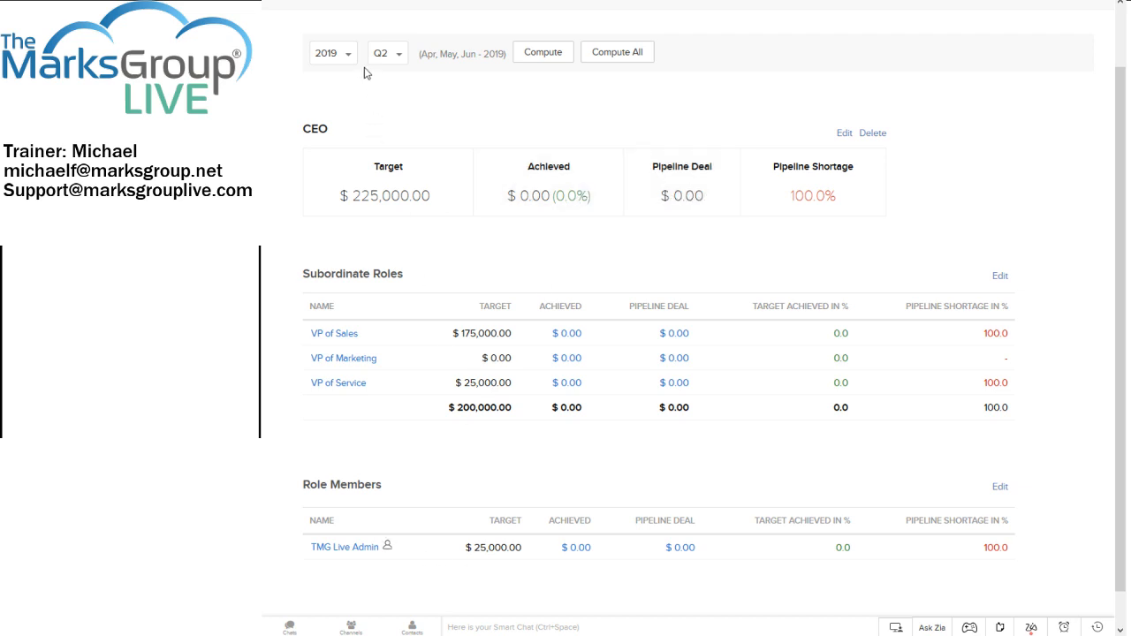
left_click(385, 59)
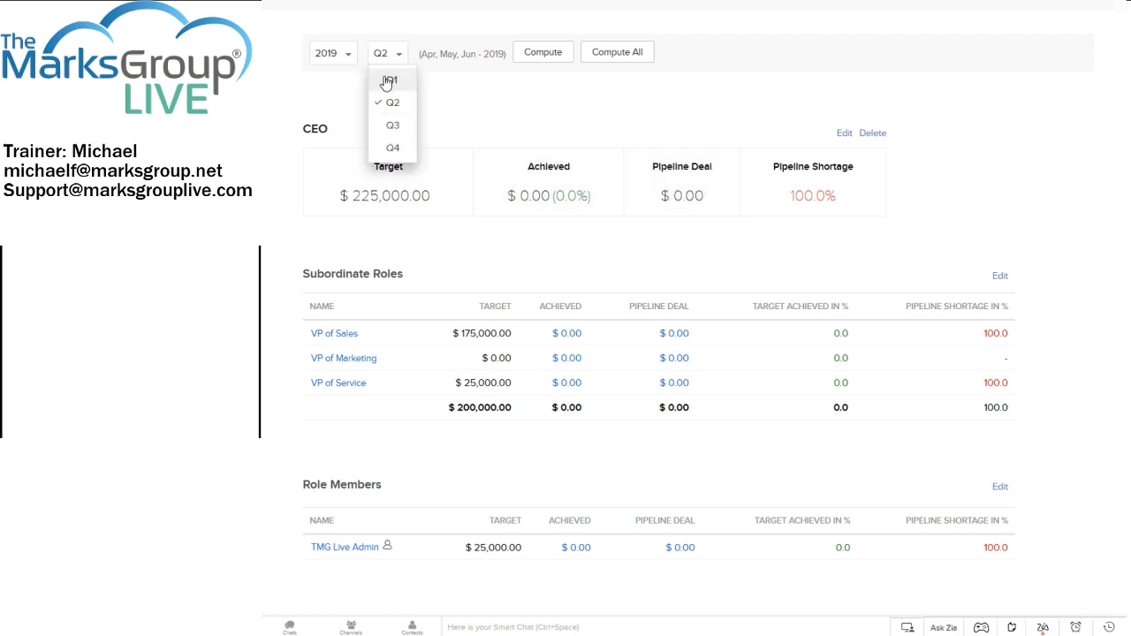
left_click(387, 80)
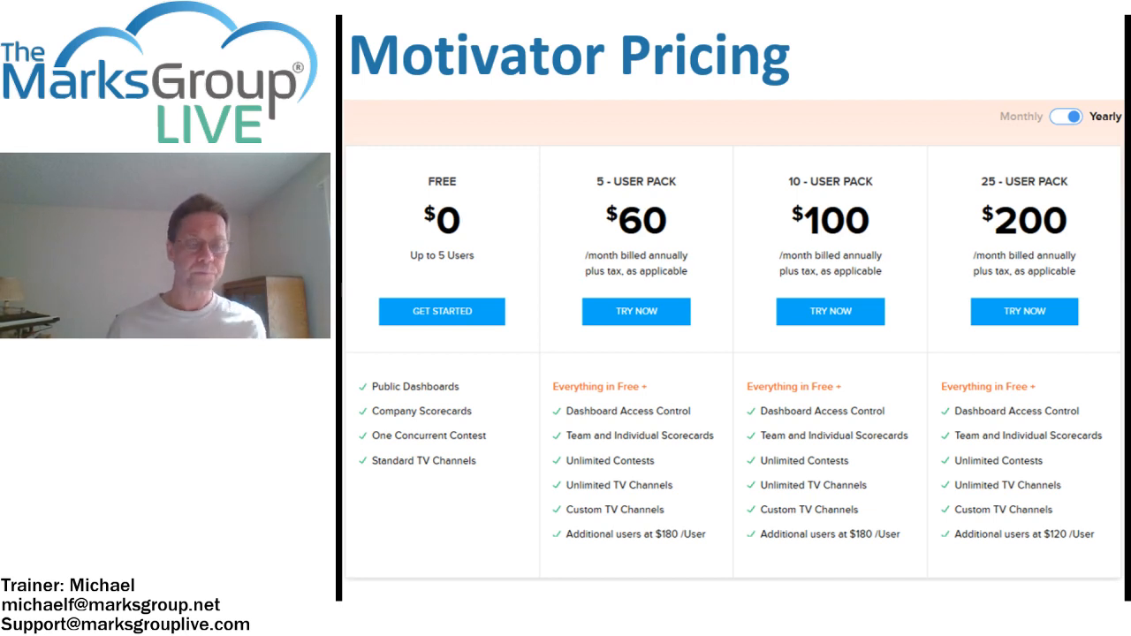
key("Right")
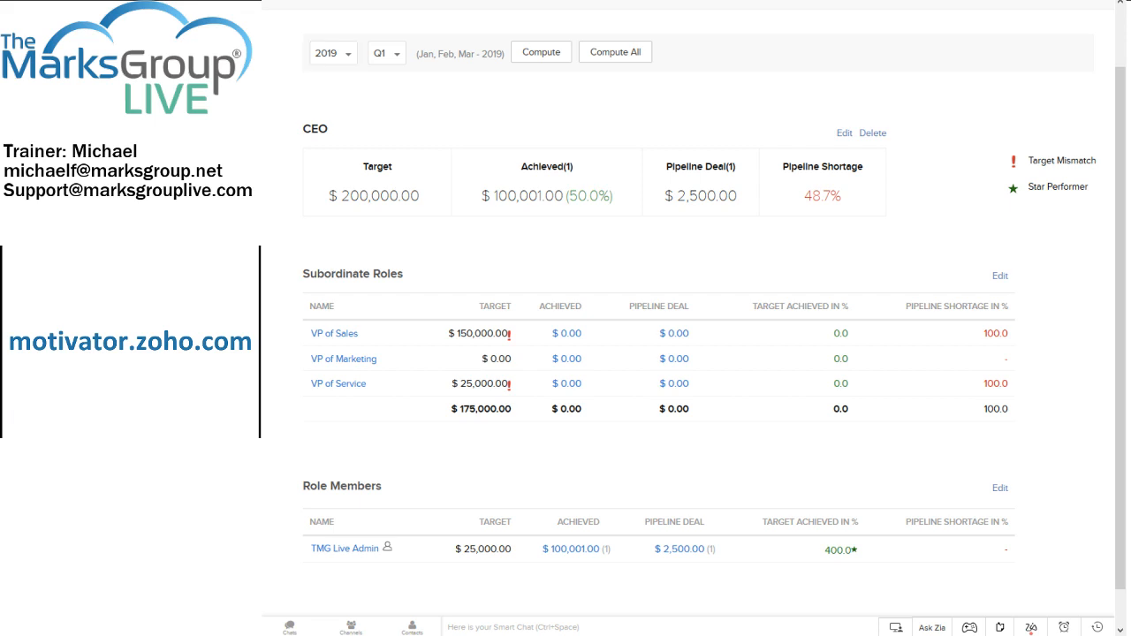
scroll(689, 335, "down", 1)
scroll(689, 336, "up", 2)
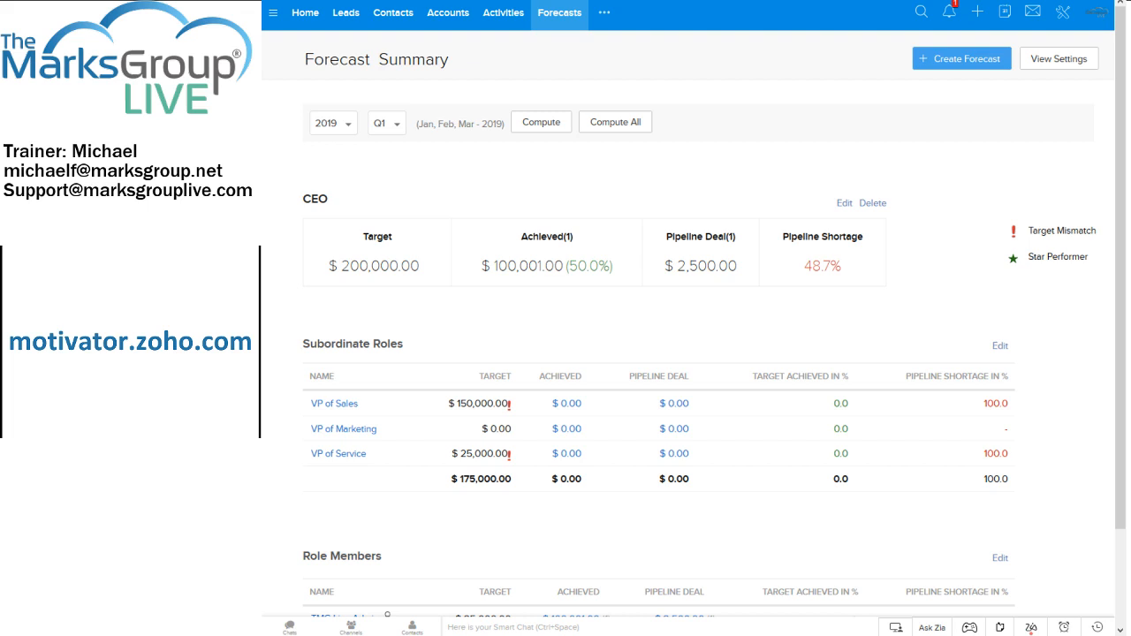
Open the Zoho Accounts page of the signed-in account and bring up the list of Zoho apps.
left_click(1093, 16)
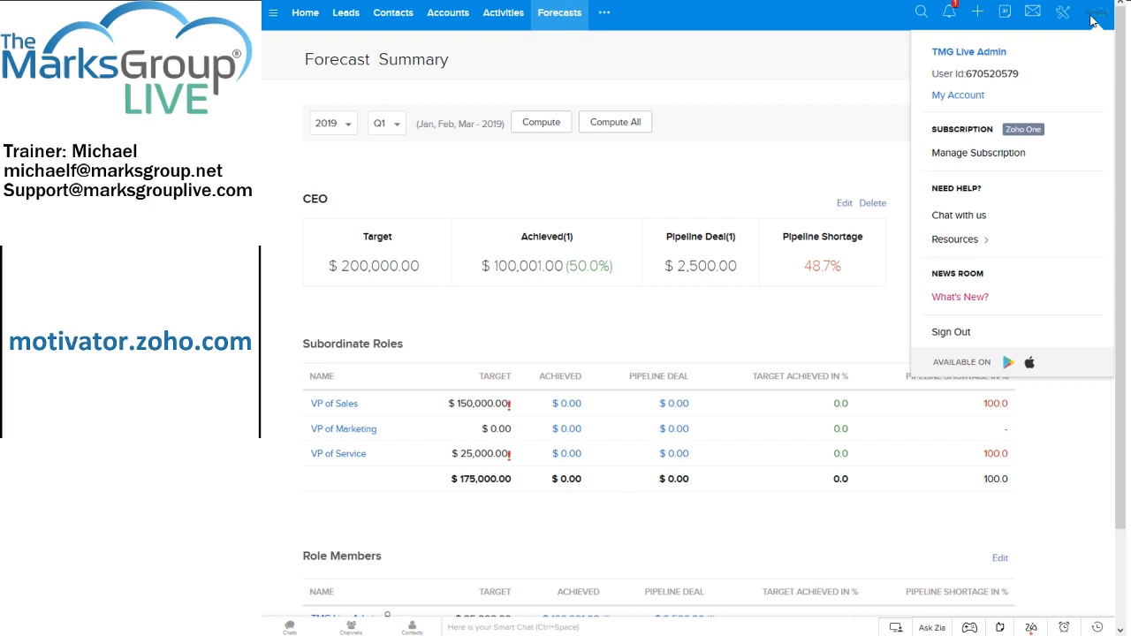
left_click(969, 99)
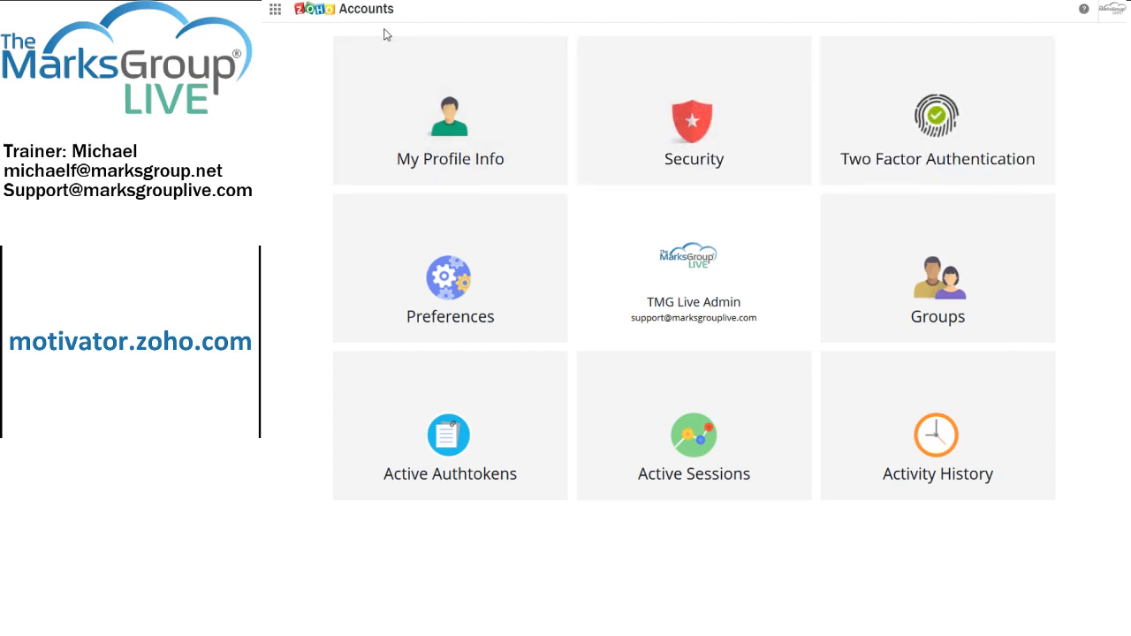
left_click(275, 14)
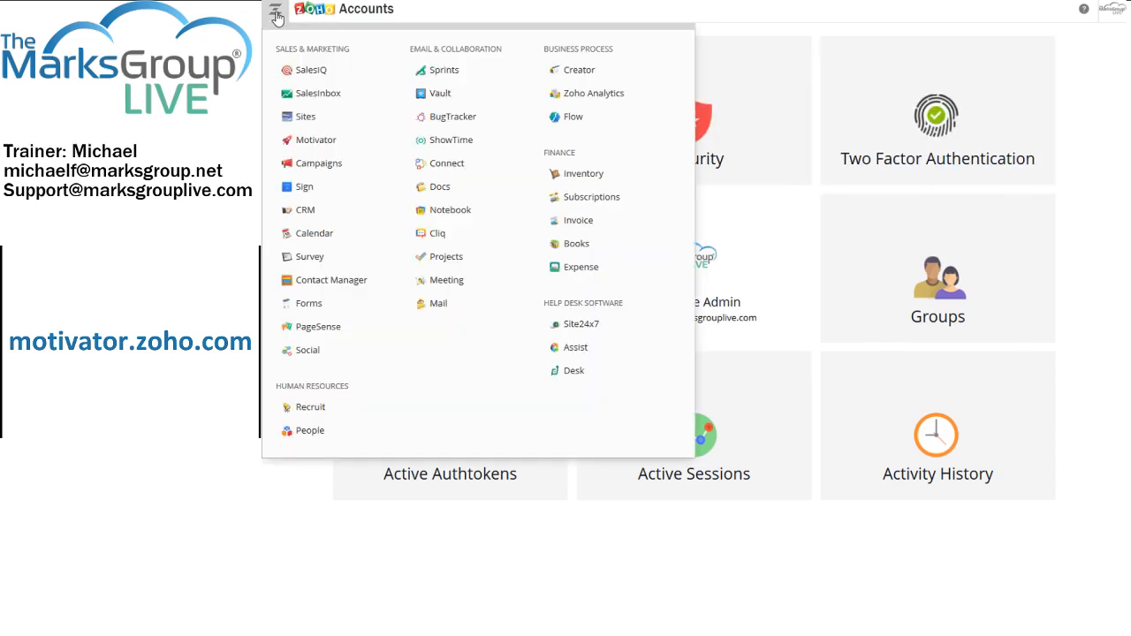
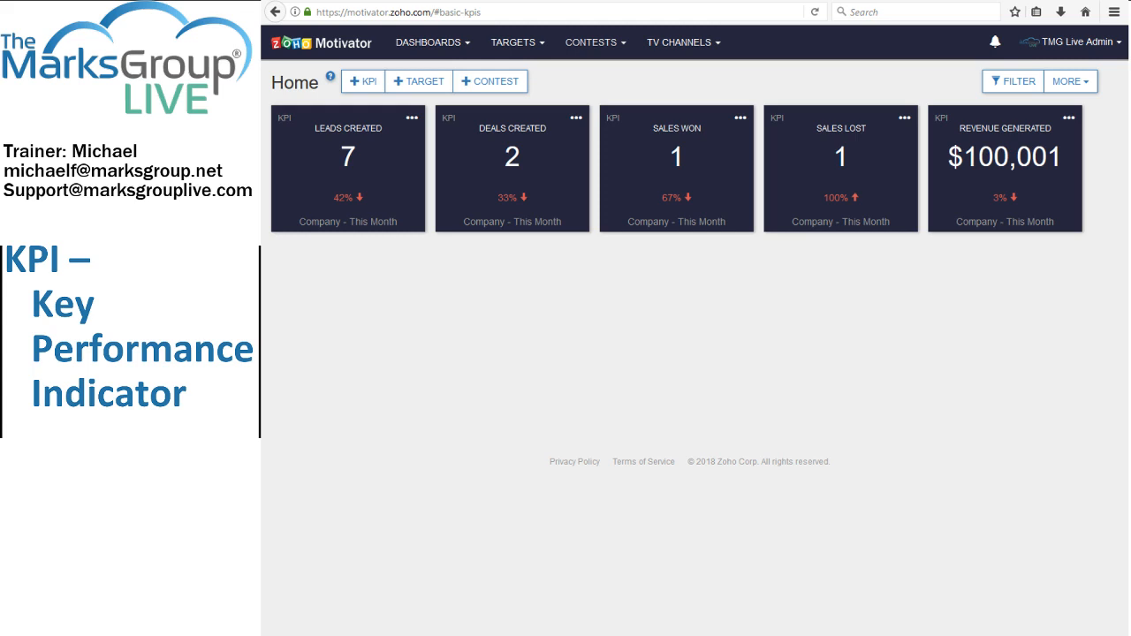
Examine the options available for TV channels, contests, targets and dashboards in Zoho Motivator.
left_click(679, 43)
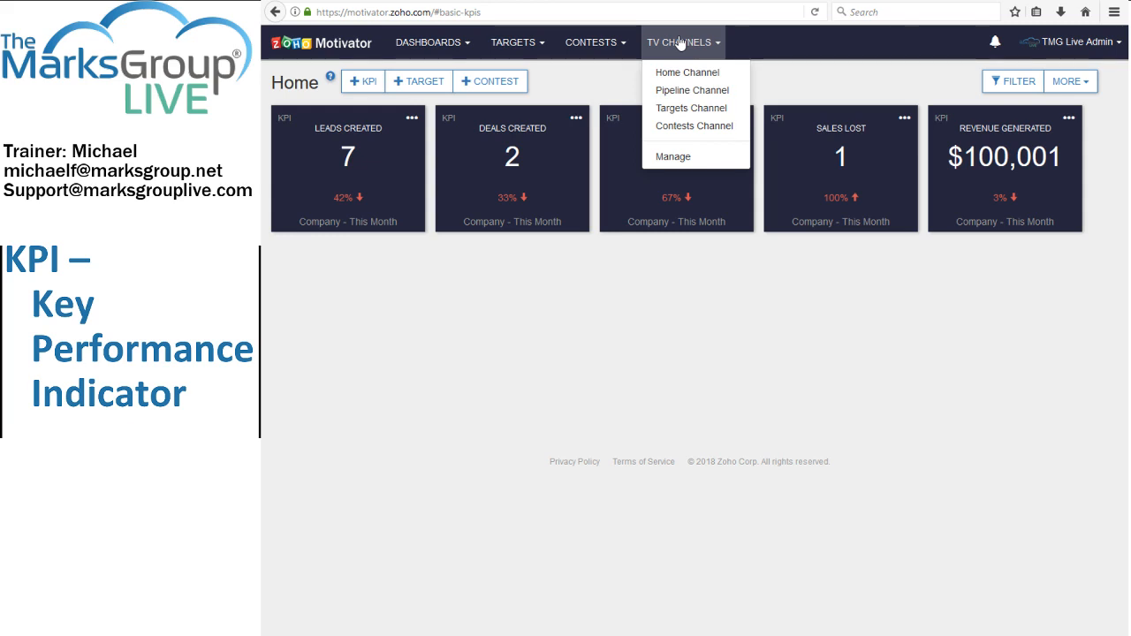
left_click(604, 46)
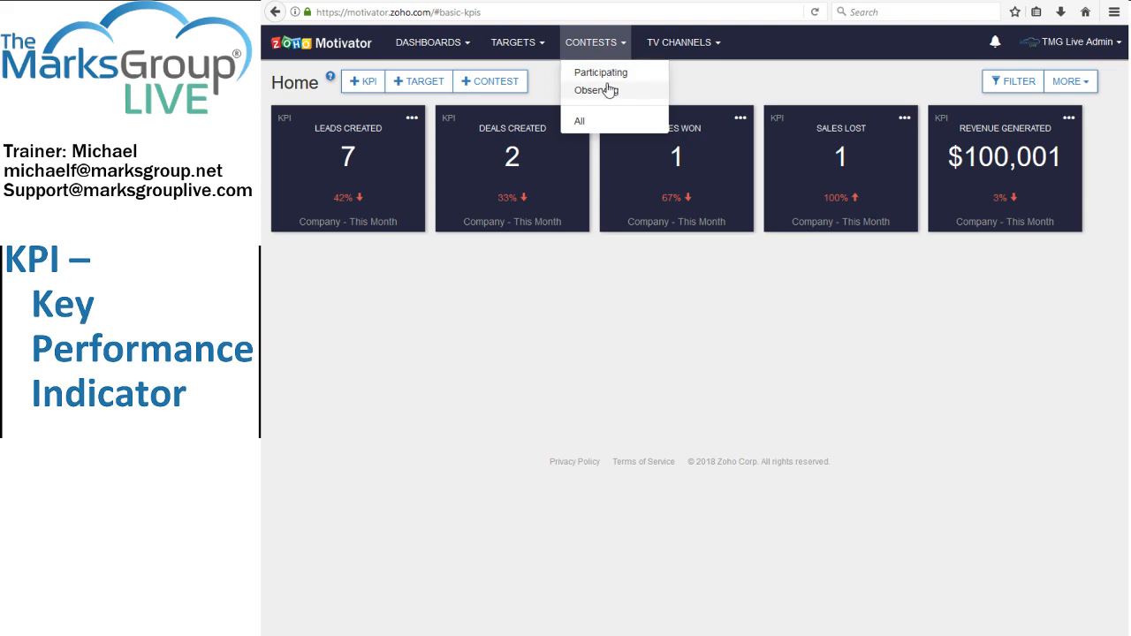
left_click(525, 46)
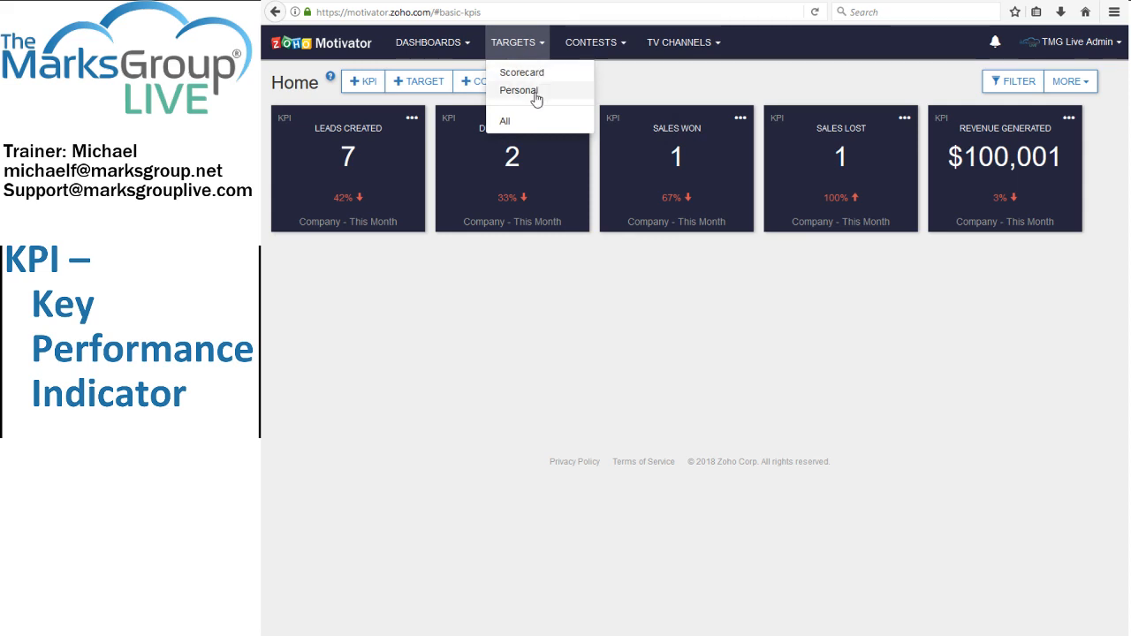
left_click(439, 47)
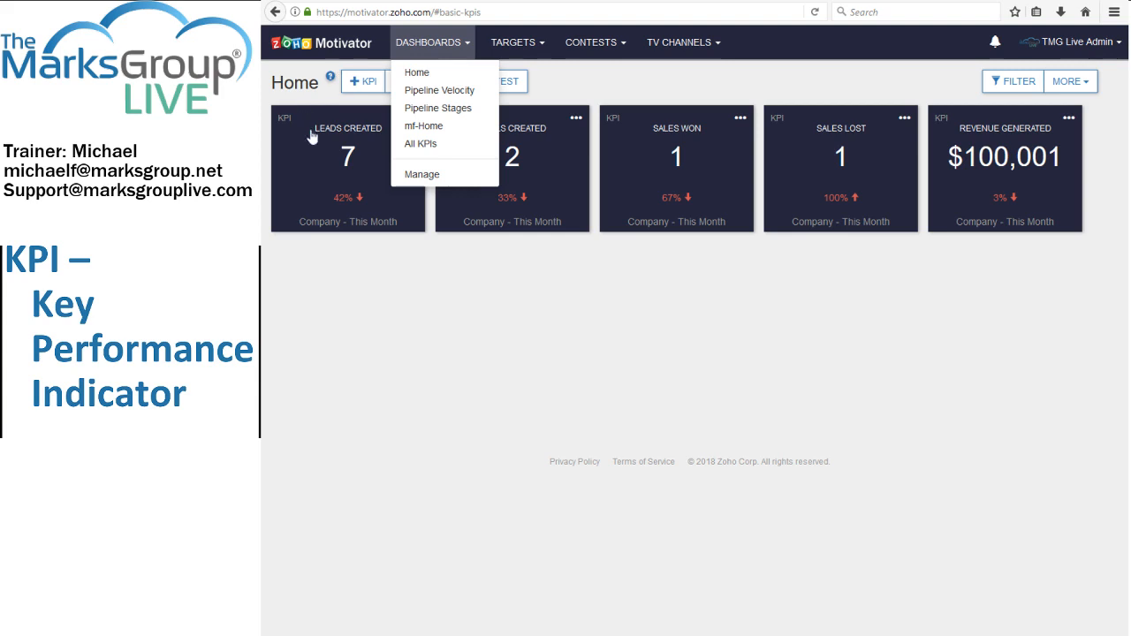
left_click(392, 303)
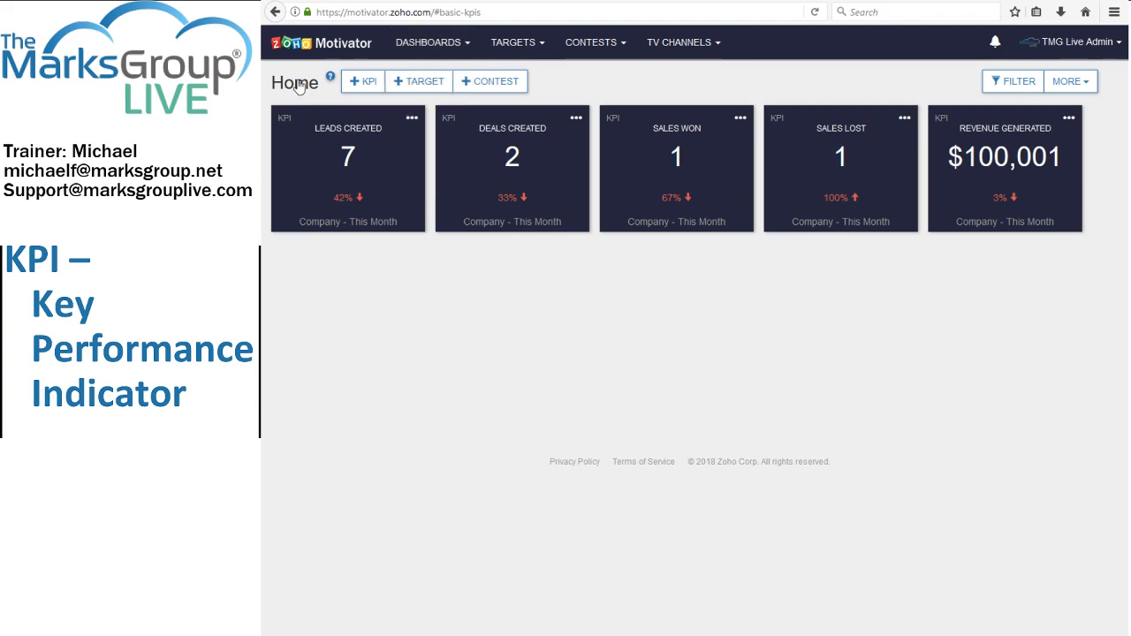
Examine the Home dashboard's renaming, sharing and TV view options and the actions offered for the Leads Created KPI.
left_click(298, 84)
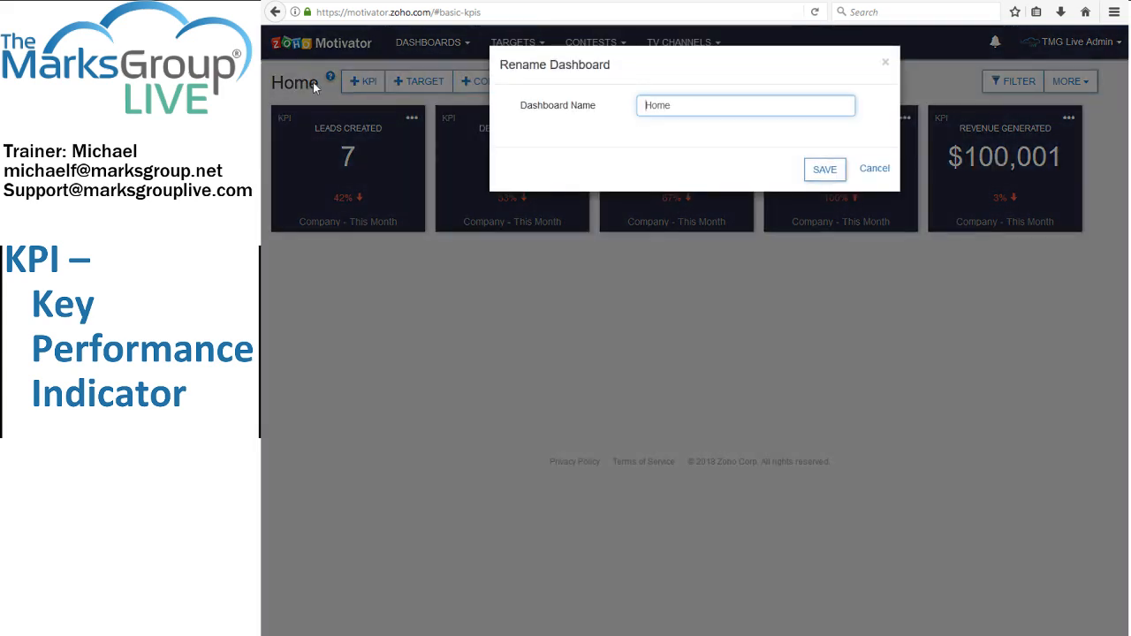
left_click(873, 169)
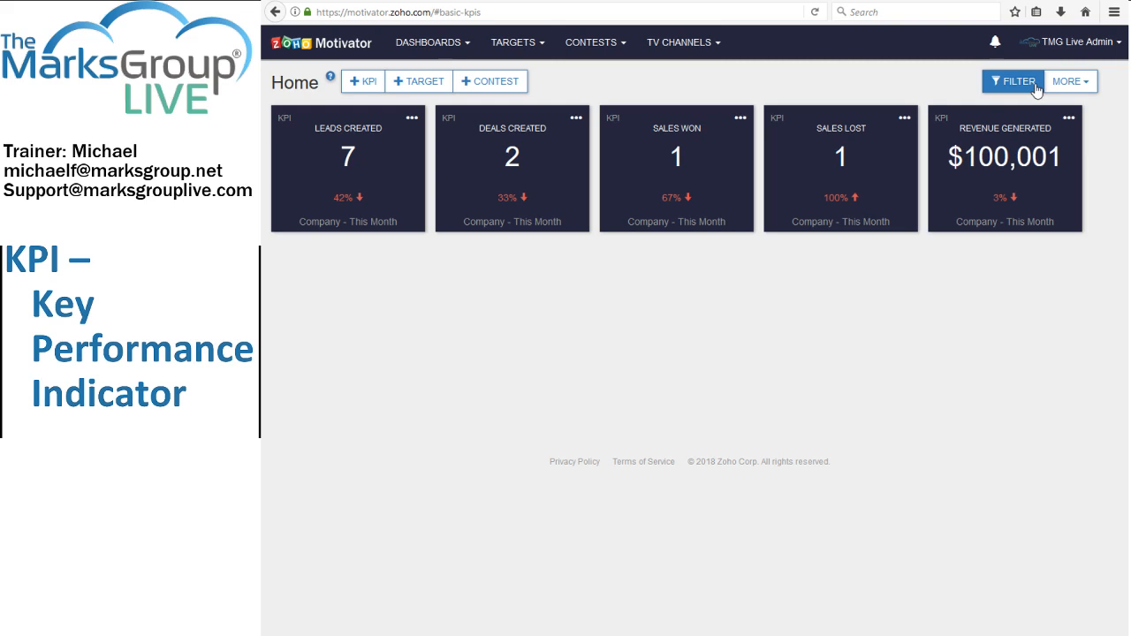
left_click(1092, 88)
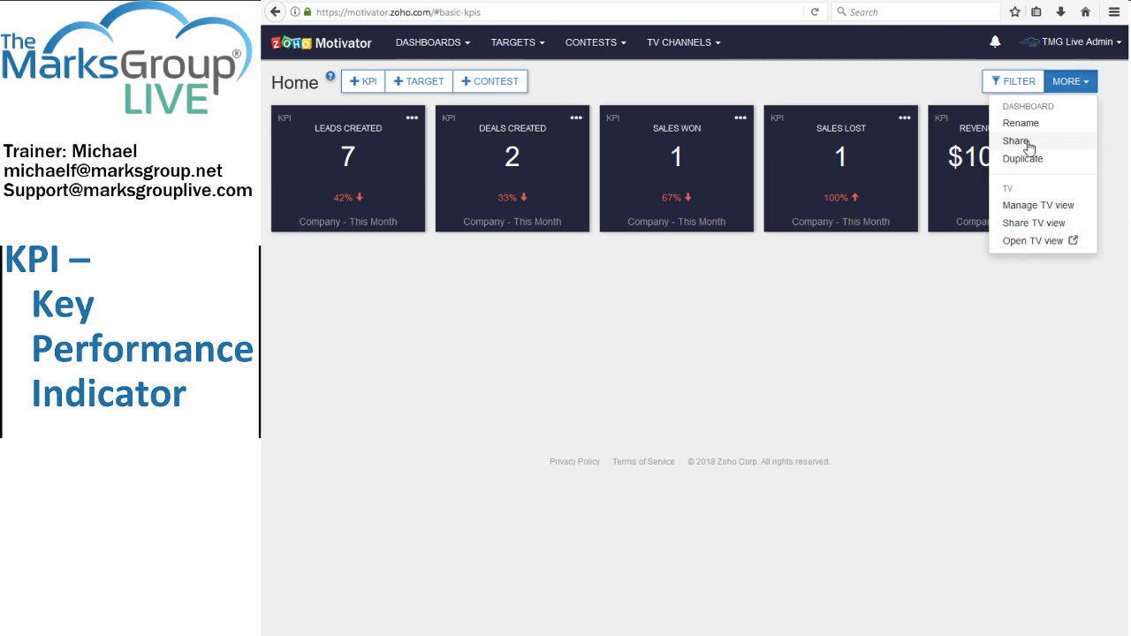
left_click(713, 331)
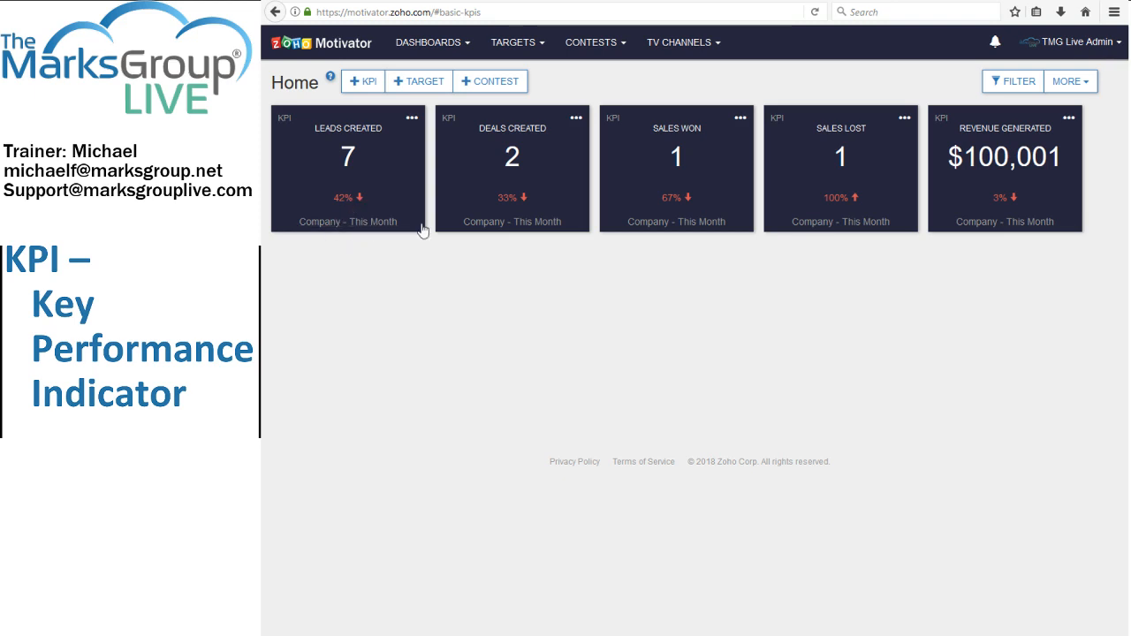
left_click(411, 118)
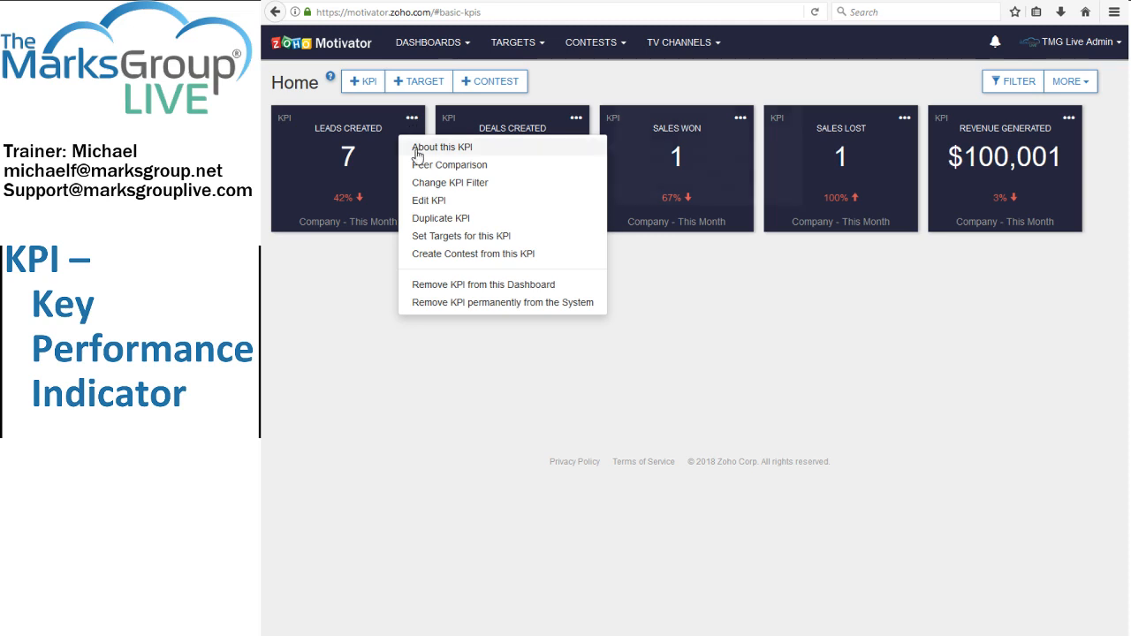
left_click(353, 318)
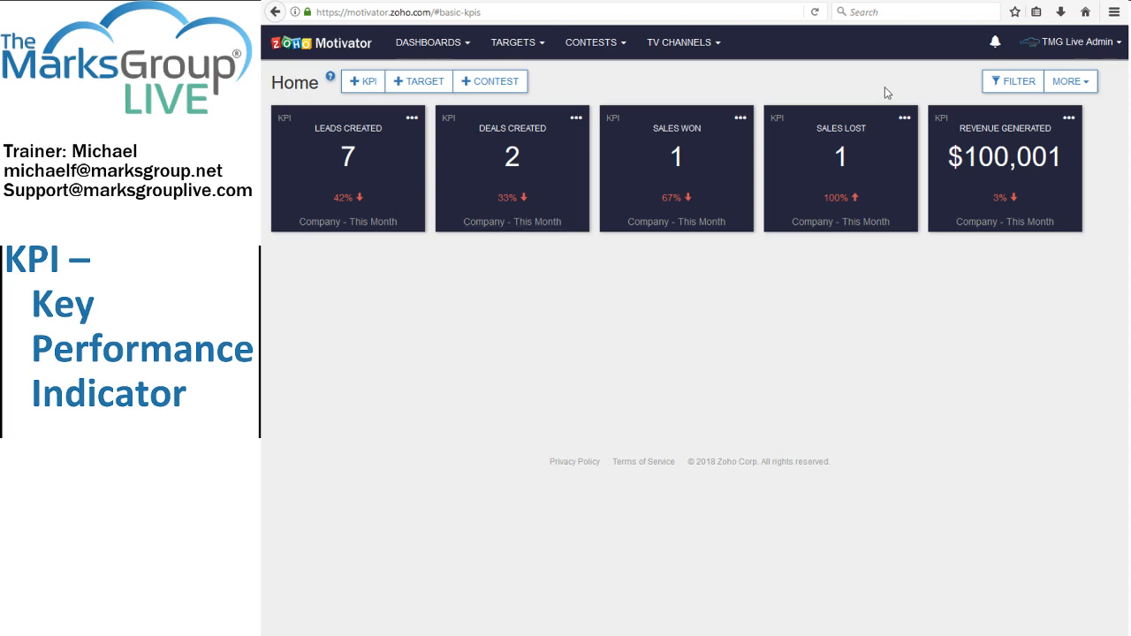
Filter the Home dashboard's KPIs by people to TMG Live Admin, and clear the filter again.
left_click(1007, 84)
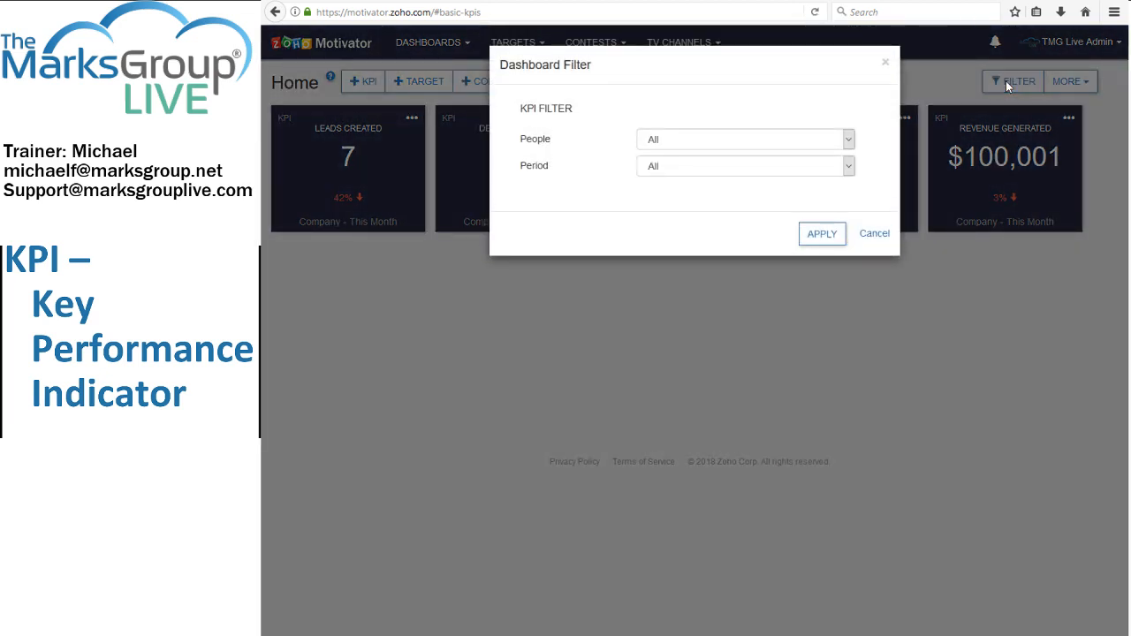
left_click(838, 144)
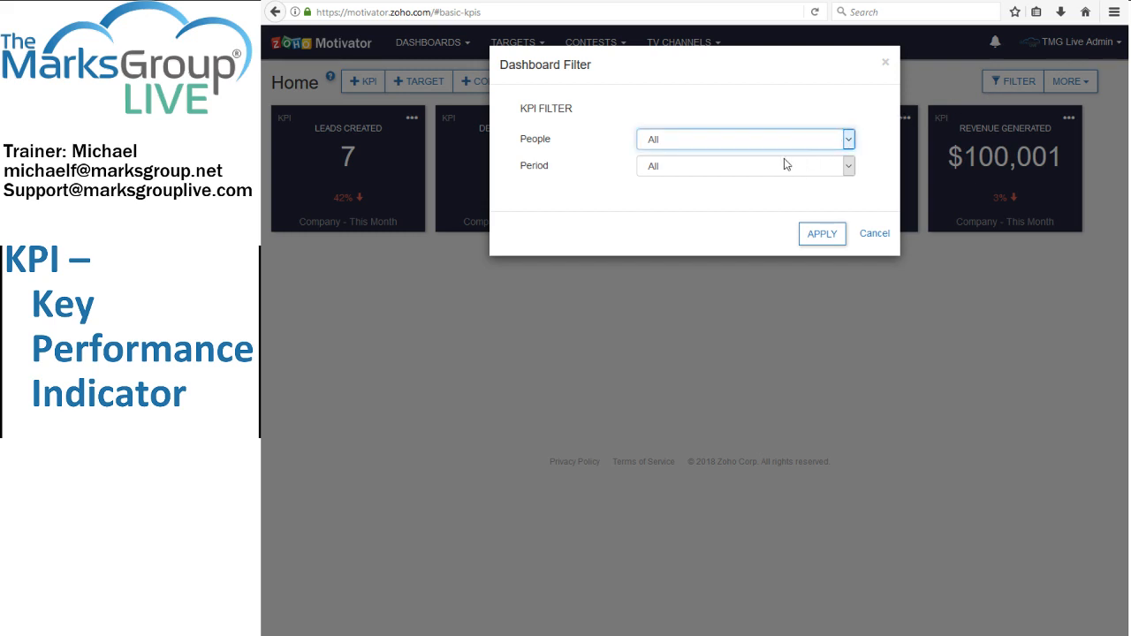
left_click(728, 209)
left_click(821, 234)
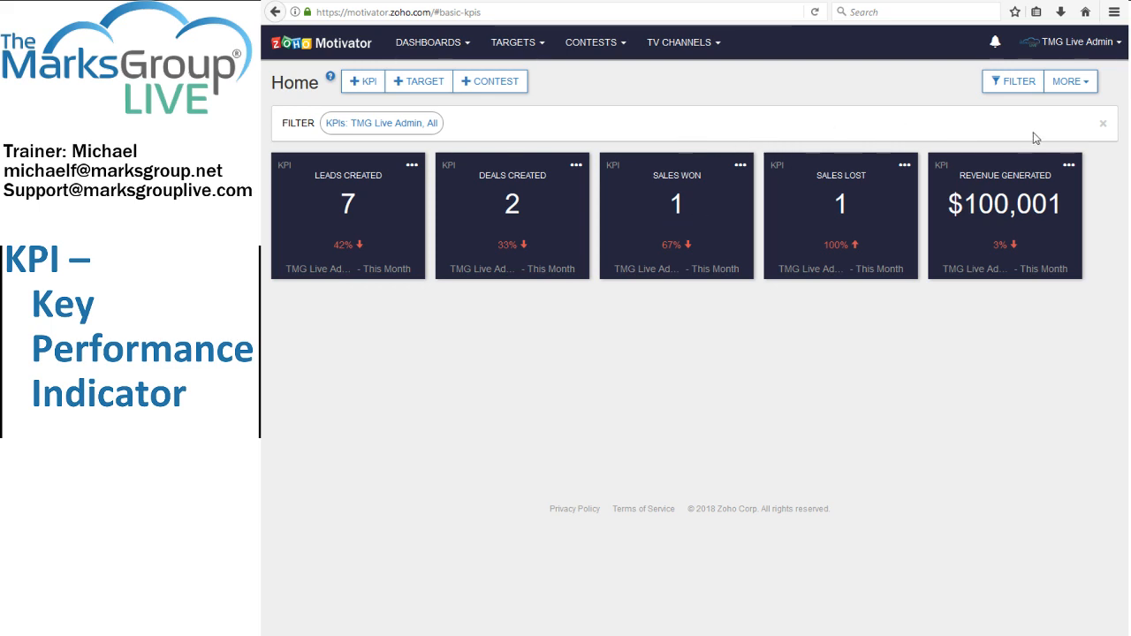
left_click(1102, 124)
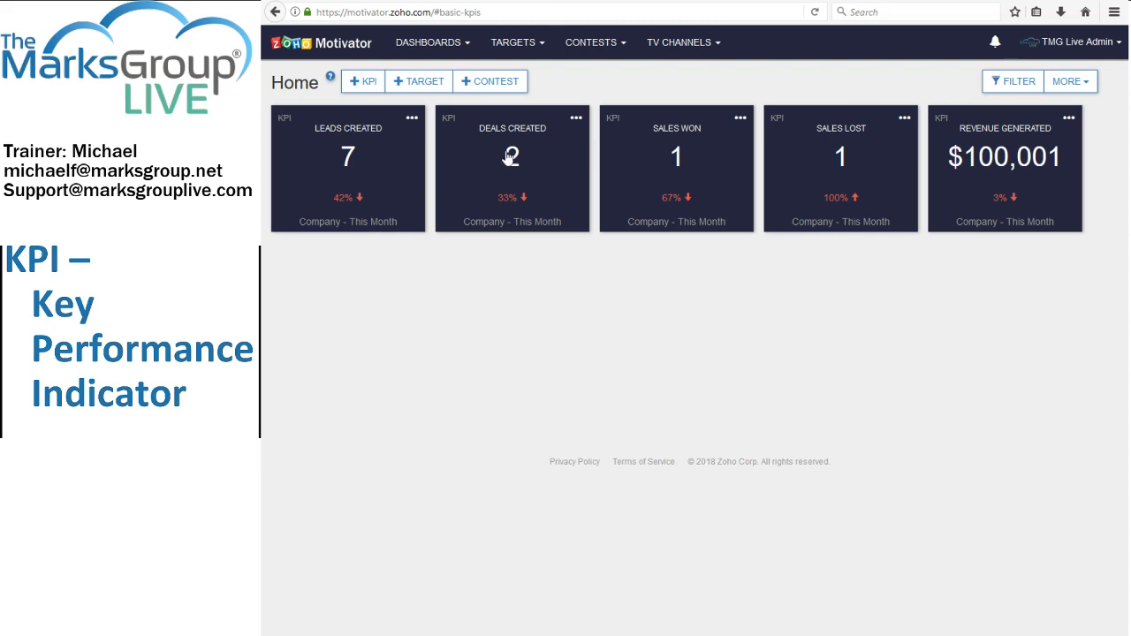
Check the Leads Created KPI's definition, duplicate the KPI and save the copy to the Home dashboard.
left_click(411, 118)
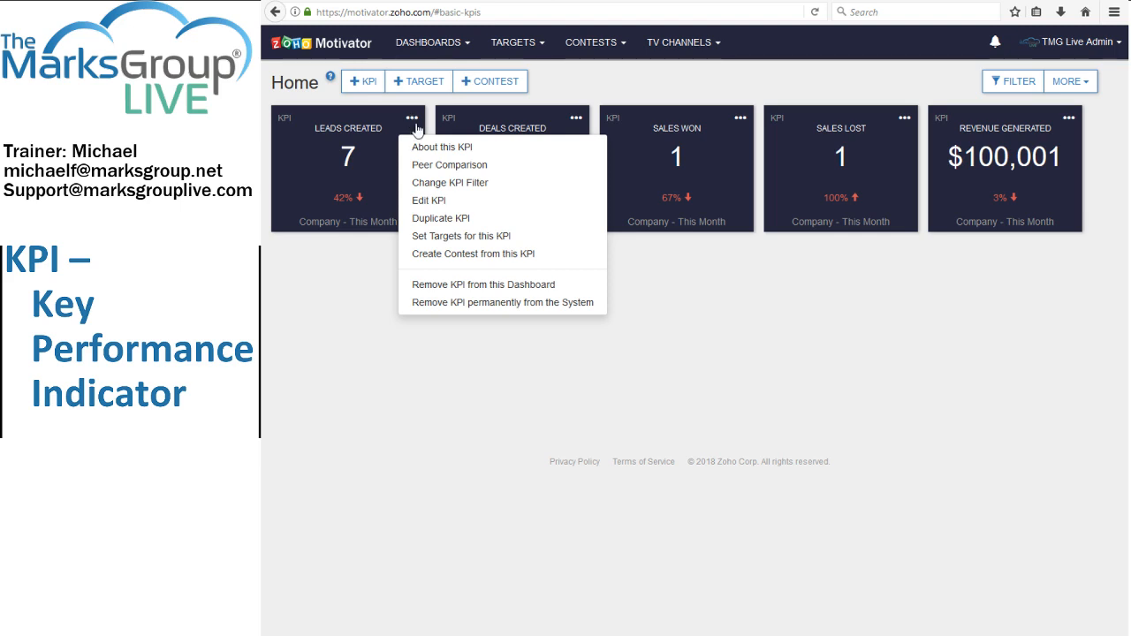
mouse_move(428, 150)
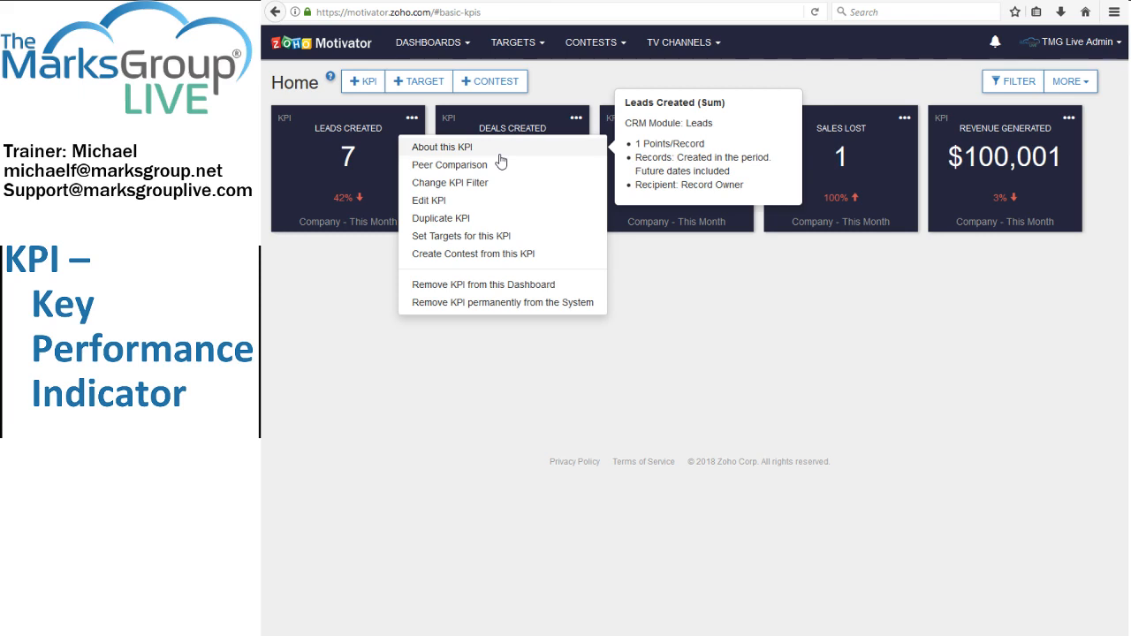
mouse_move(484, 169)
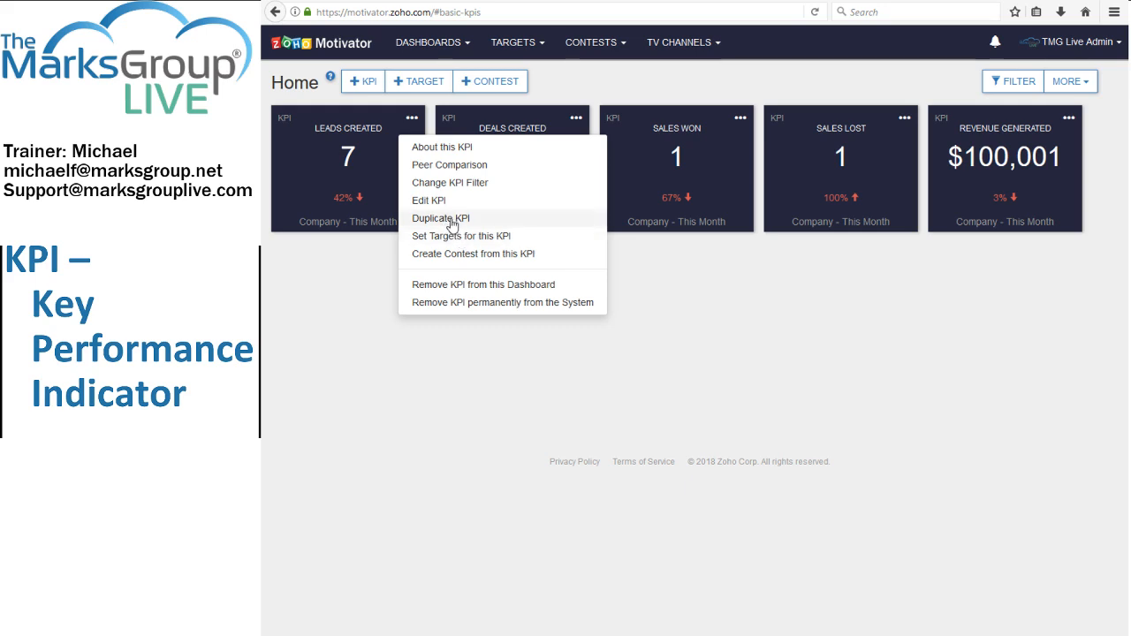
left_click(451, 223)
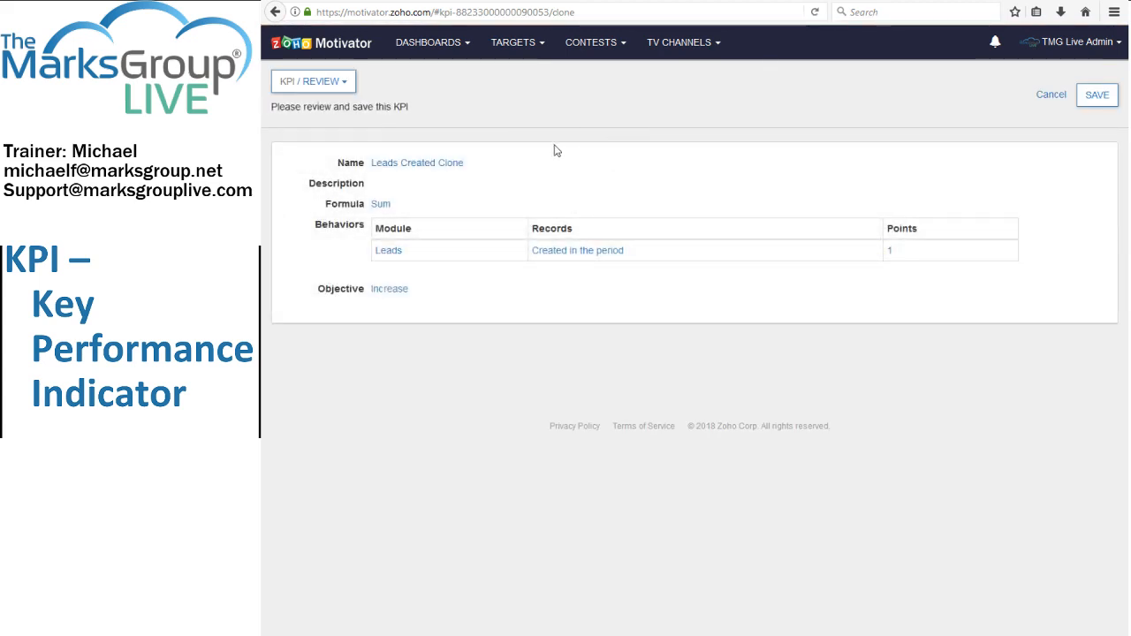
left_click(1097, 98)
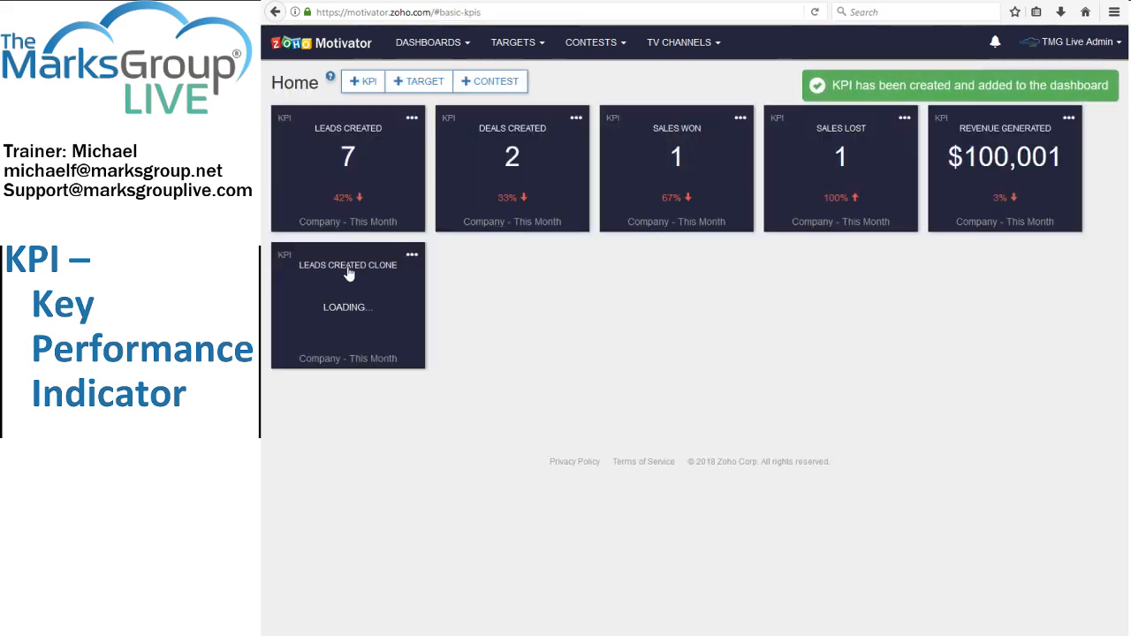
Edit the Leads Created Clone KPI and rename it as mf_Leads Created.
left_click(410, 256)
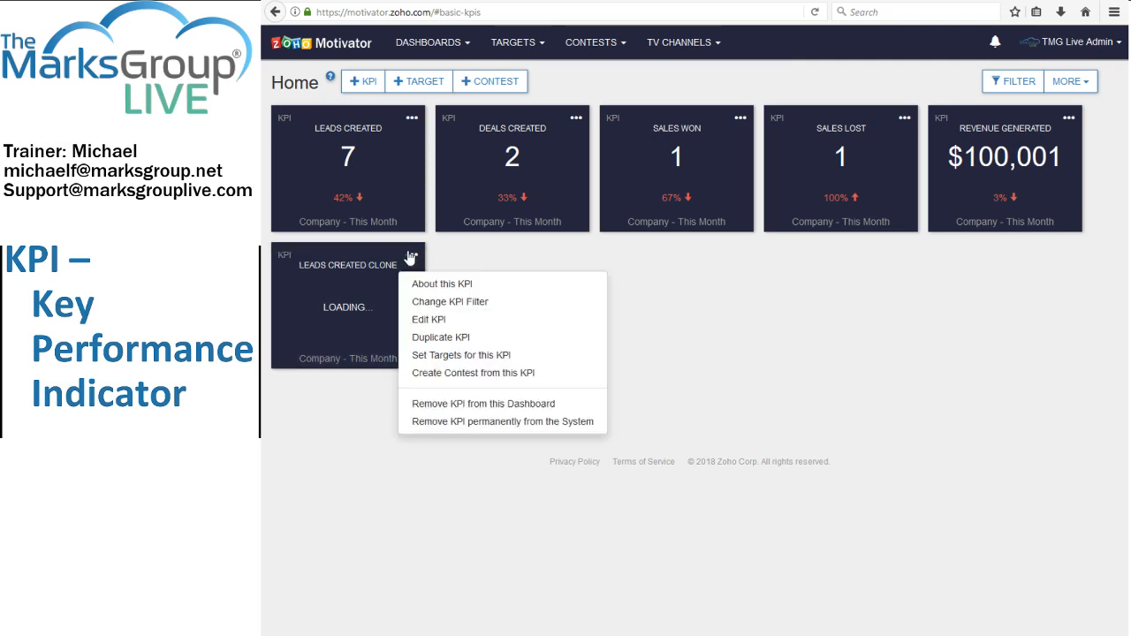
left_click(420, 321)
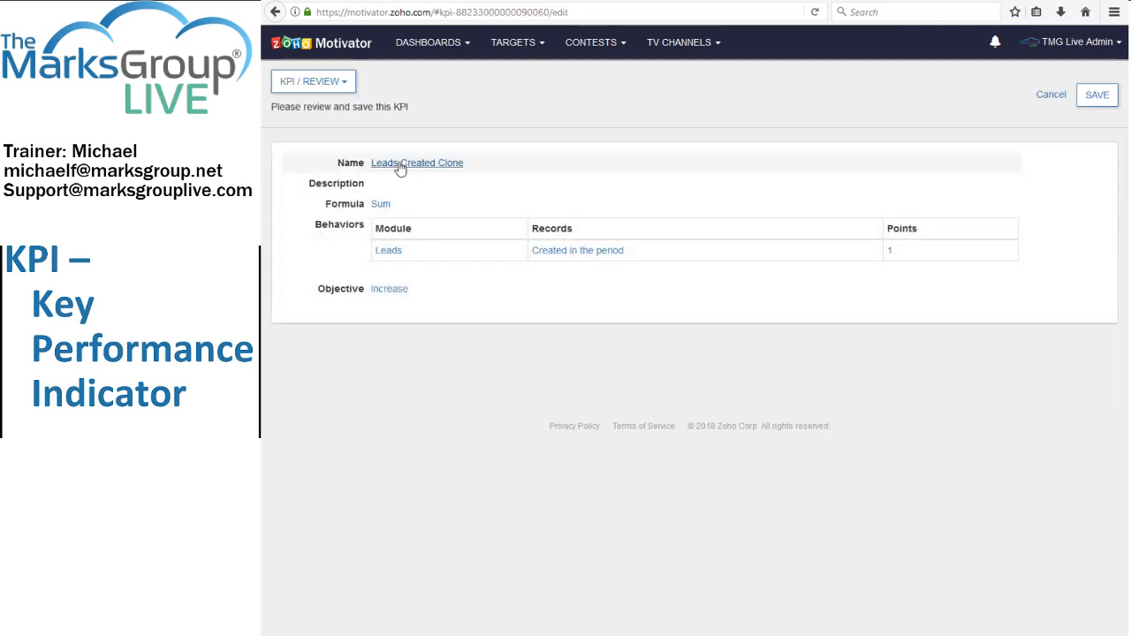
left_click(399, 165)
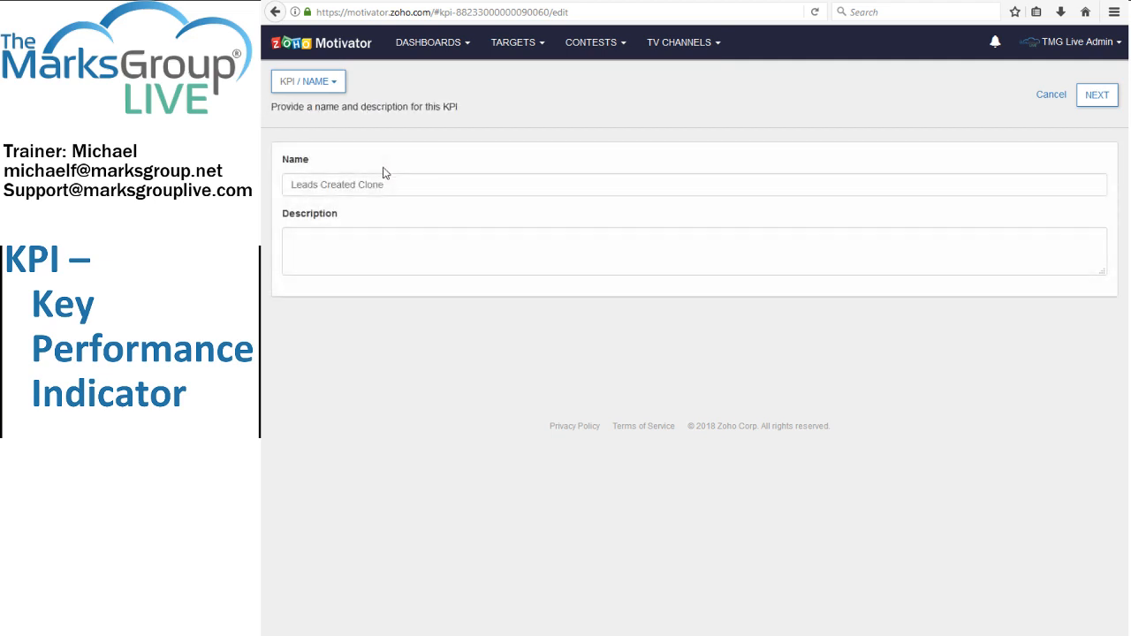
left_click_drag(388, 184, 286, 185)
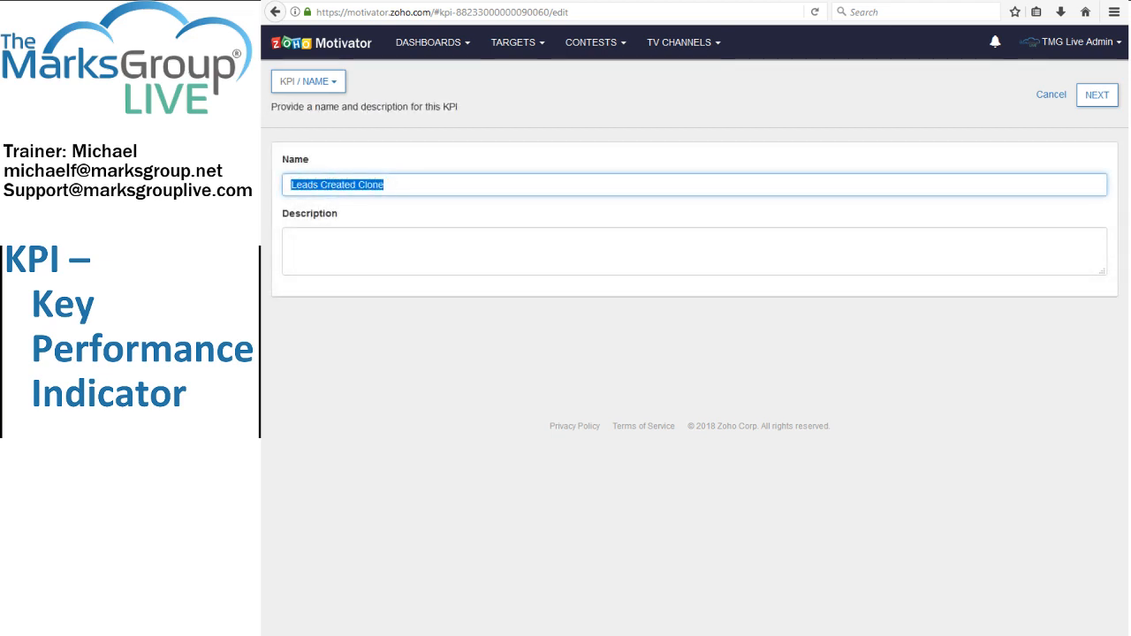
type("mf_L")
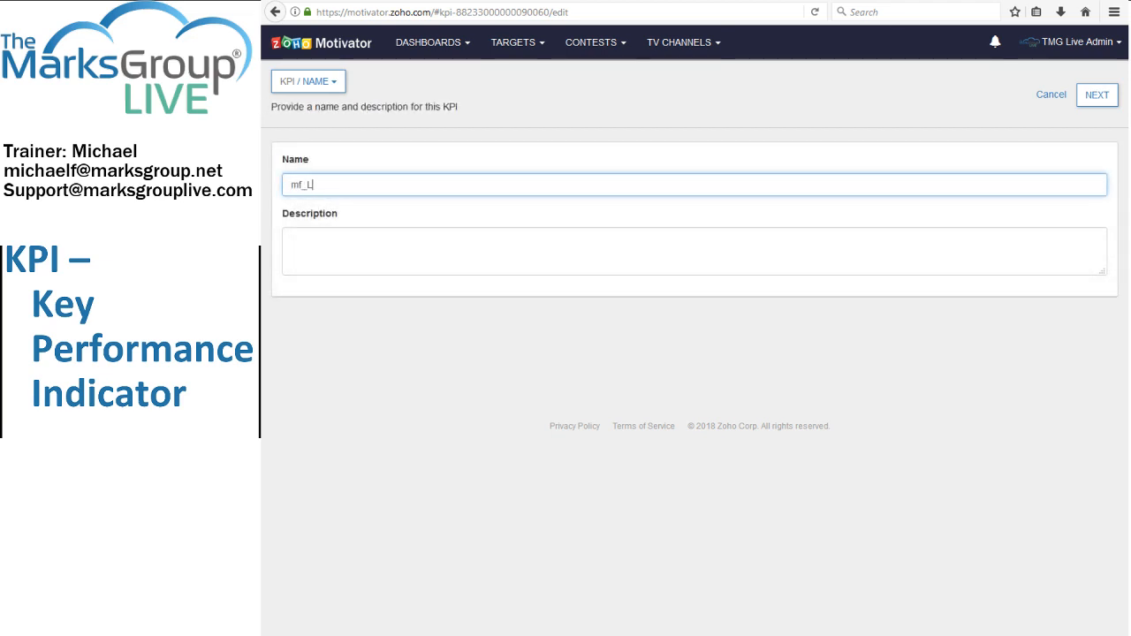
type("eads Created")
Describe the KPI as "This is a copy of the Leads Created KPI that came pre-installed with our Zoho installation." and save it.
left_click(346, 249)
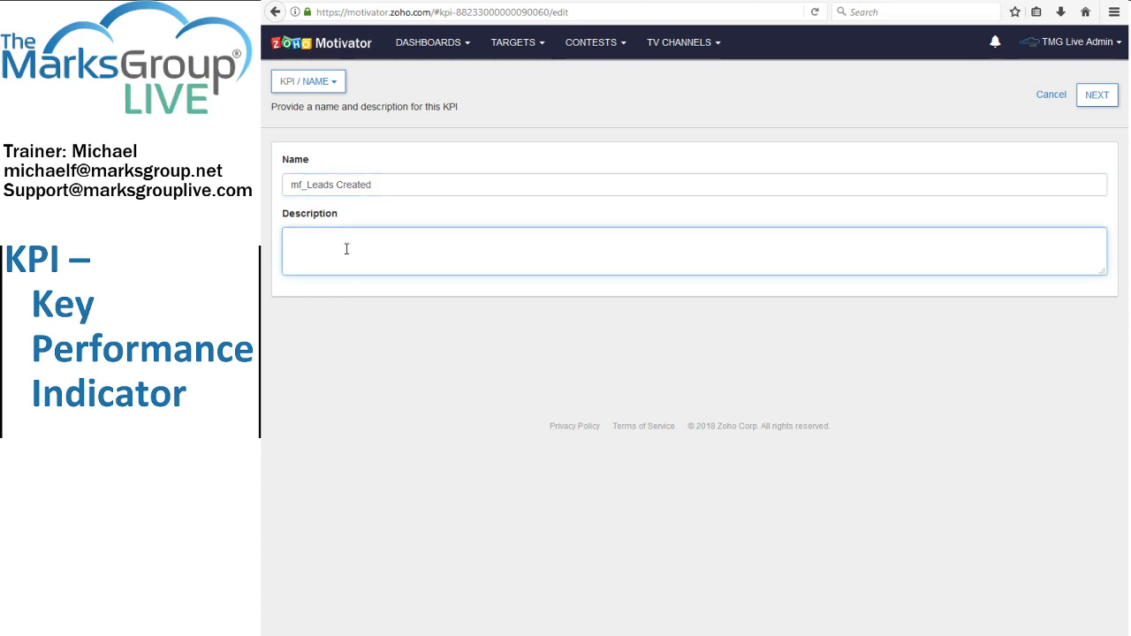
type("This is a copy of the Leads Created KPI that can")
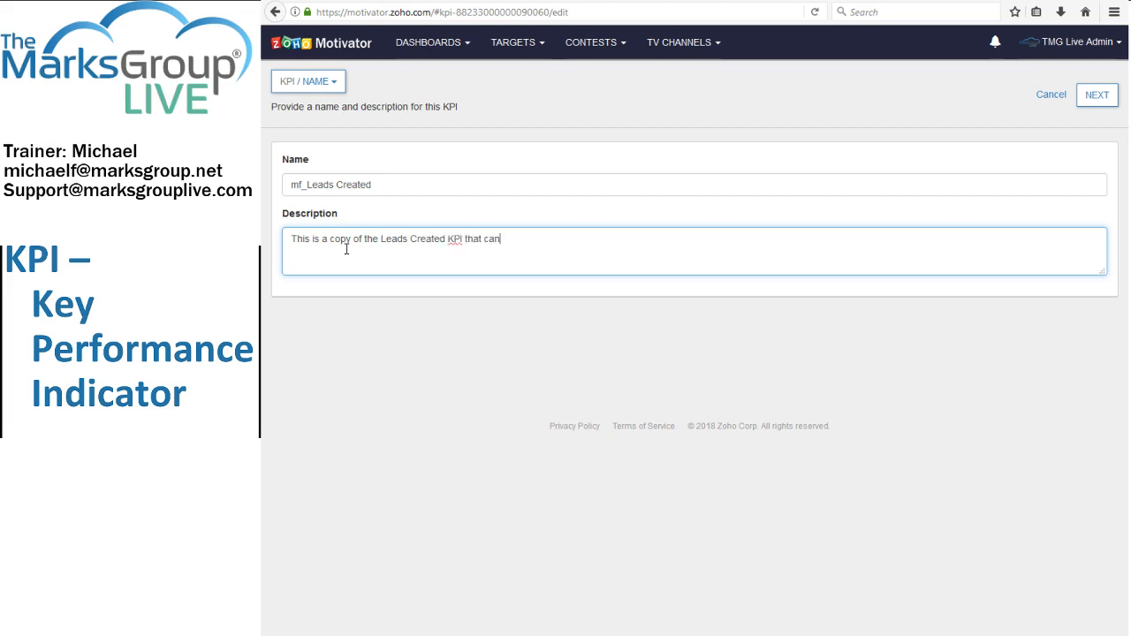
key("BackSpace")
type("me pre-in")
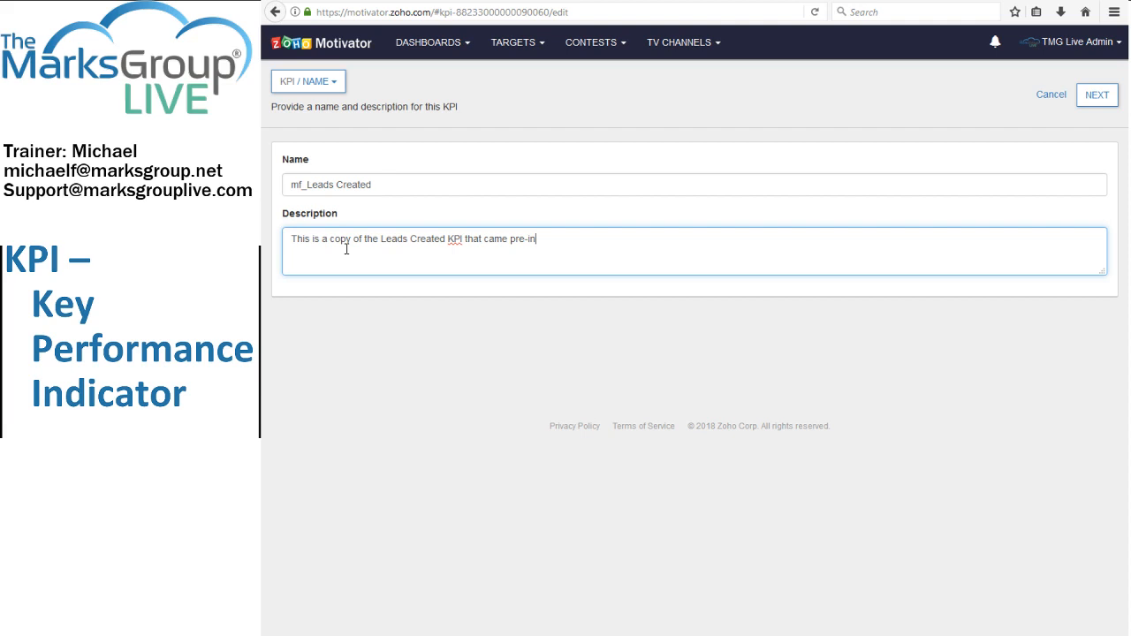
type("stalled with our Zoho installation.")
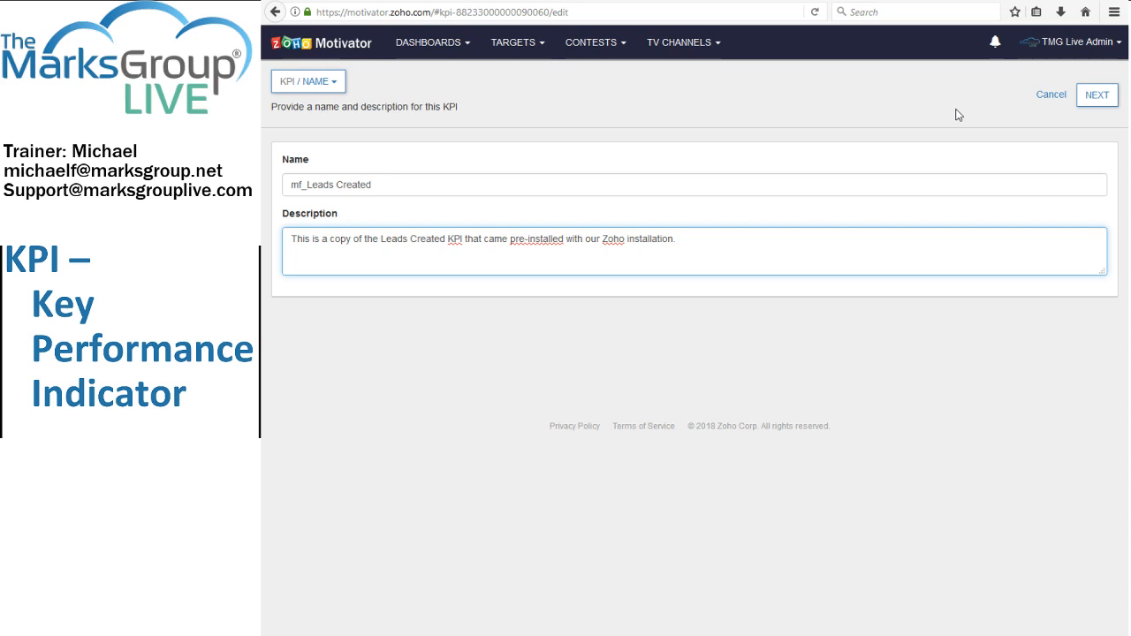
left_click(1098, 95)
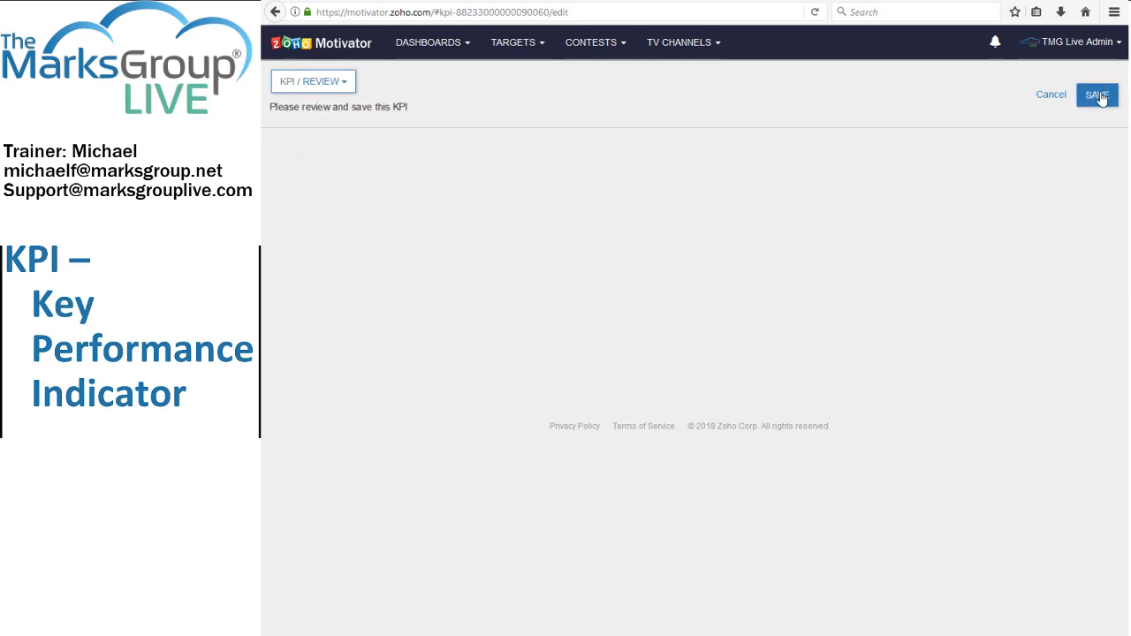
left_click(1099, 95)
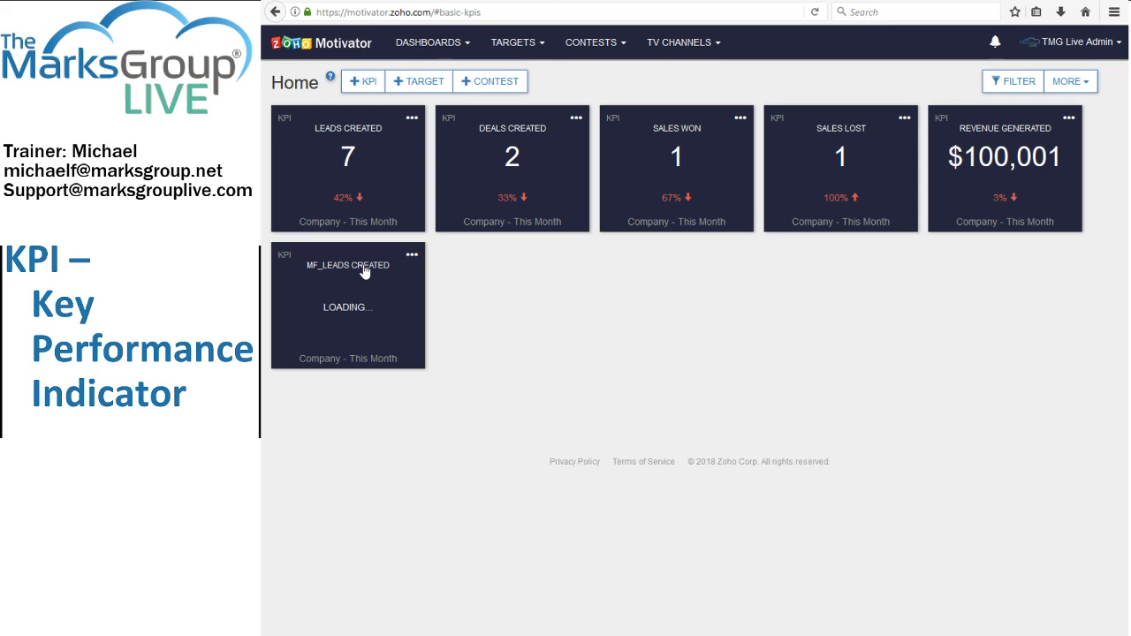
Reload the Home dashboard and review the mf_Leads Created KPI's settings, leaving the editor without saving.
left_click(814, 12)
left_click(412, 259)
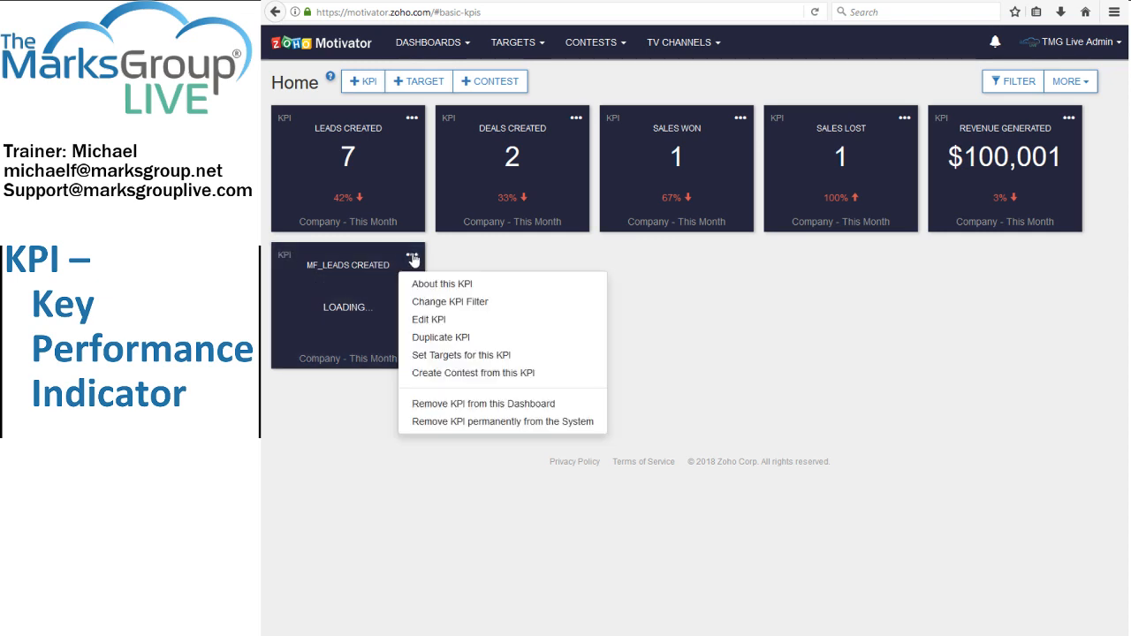
left_click(430, 320)
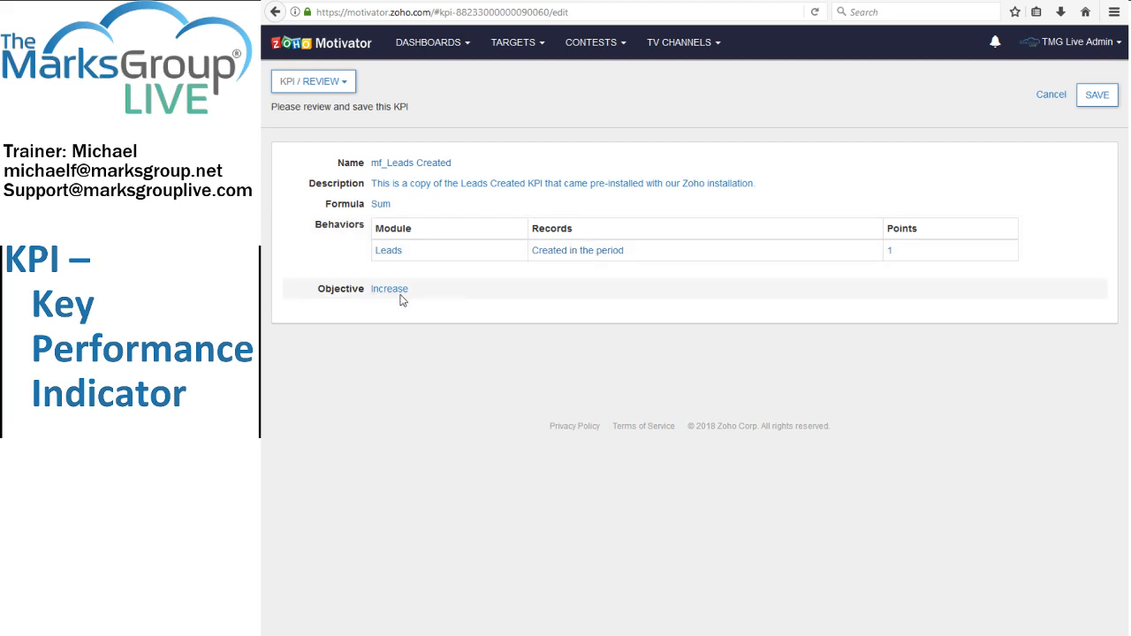
left_click(1051, 94)
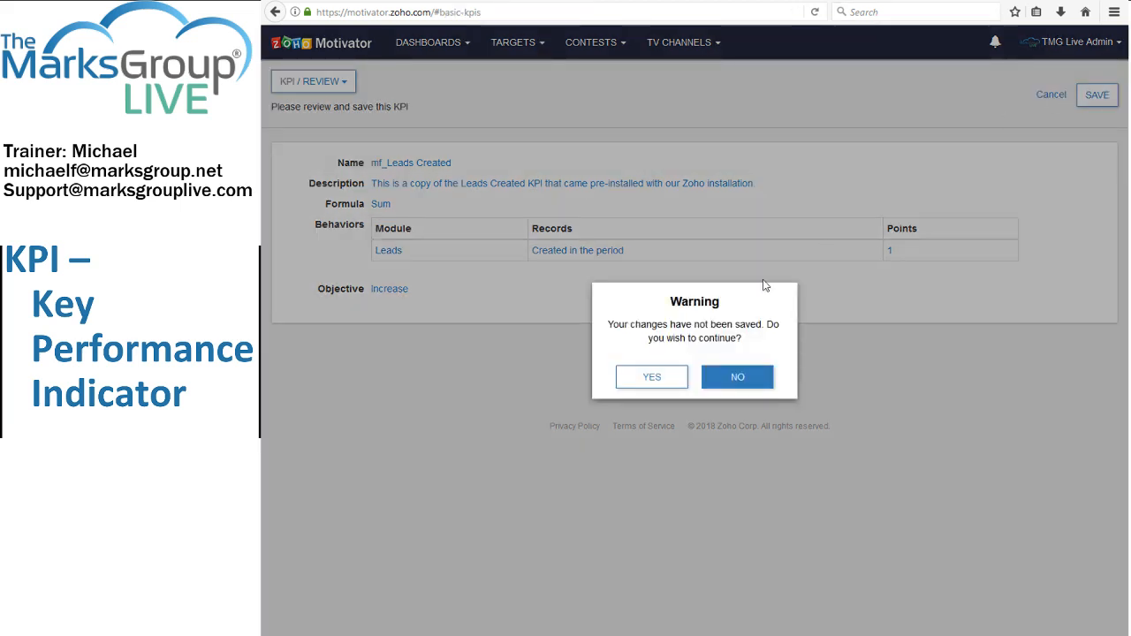
left_click(663, 382)
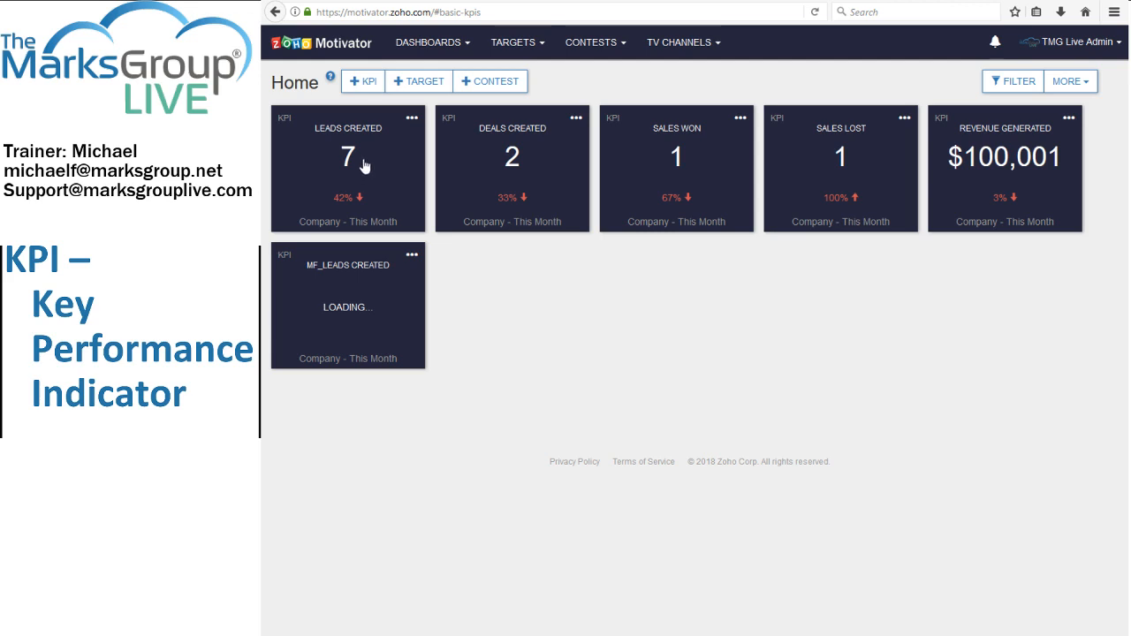
Start a new KPI with the Average formula and add a behavior that tracks the Deals module.
left_click(369, 83)
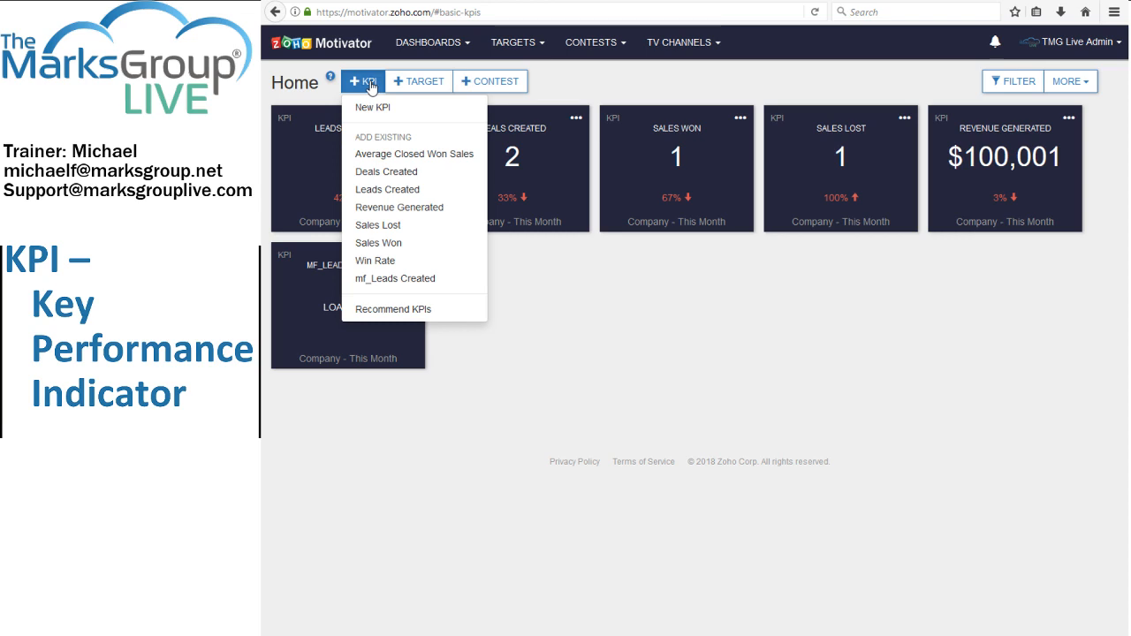
left_click(372, 107)
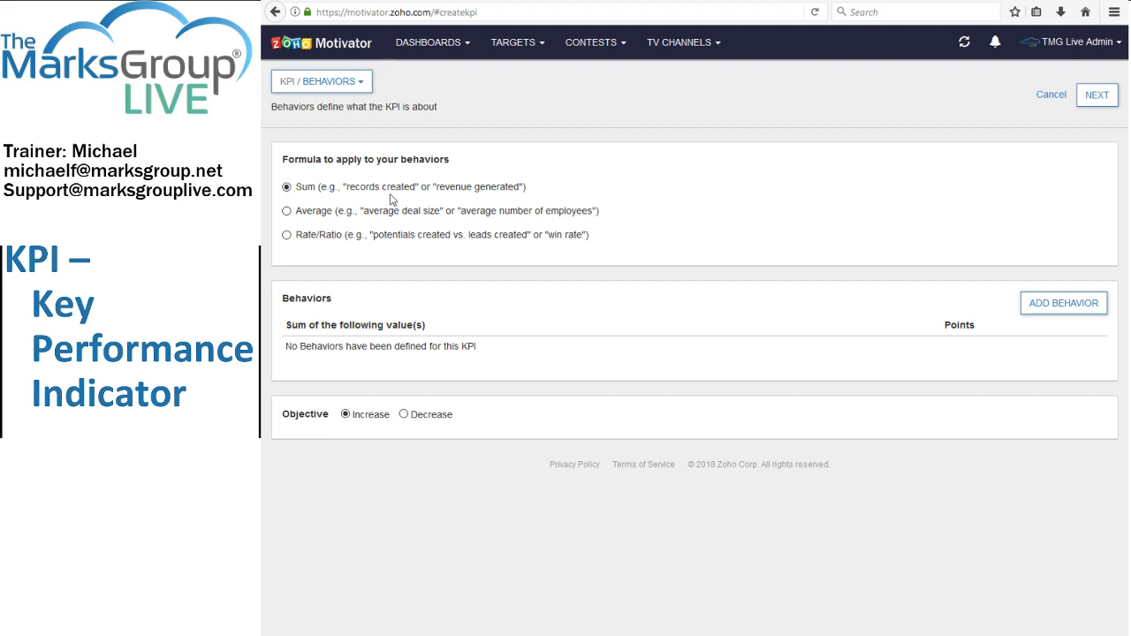
left_click(319, 217)
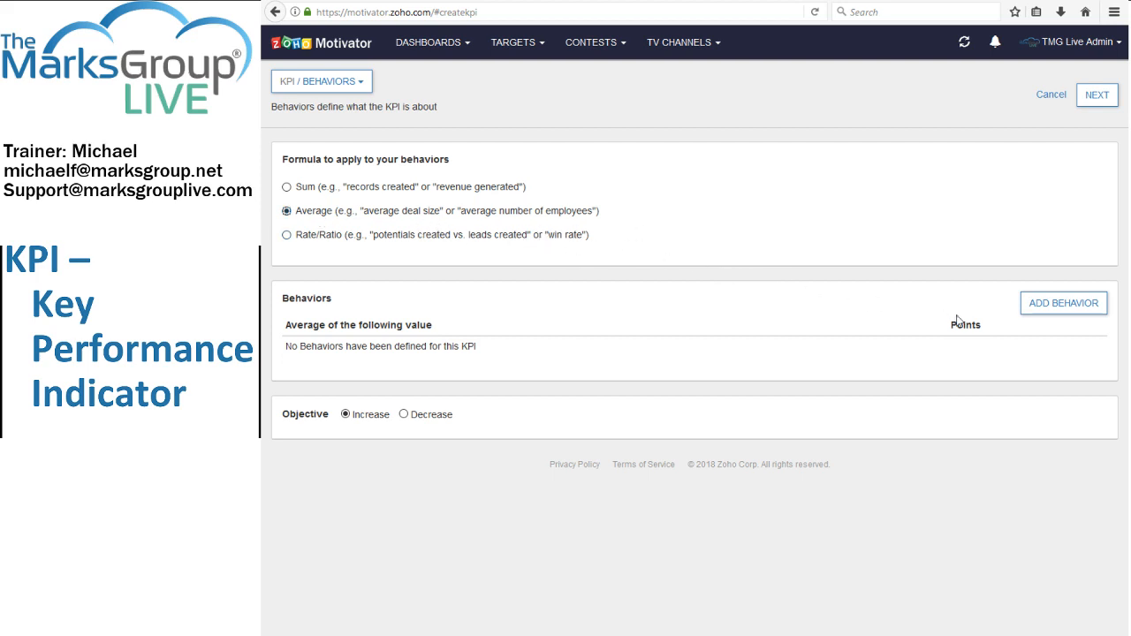
left_click(1034, 305)
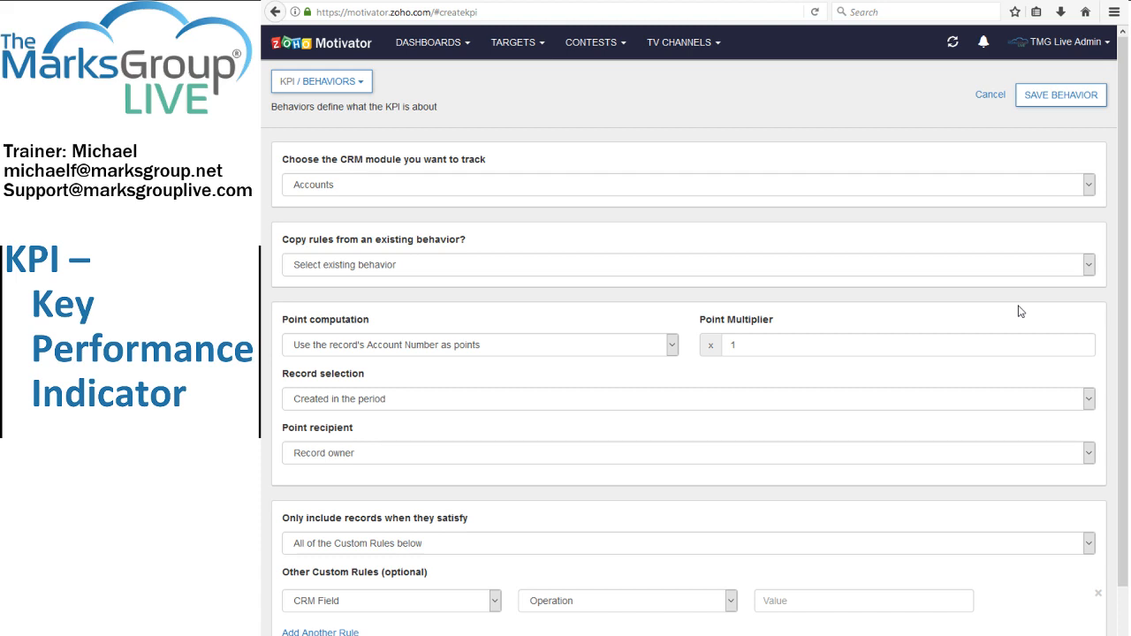
left_click(628, 186)
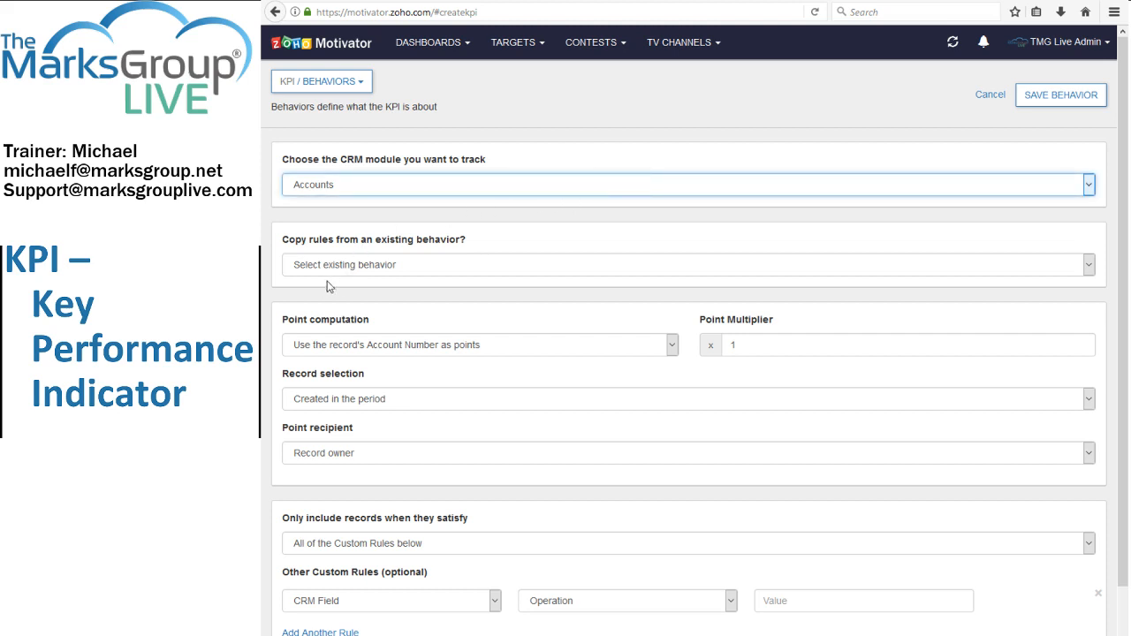
left_click(299, 290)
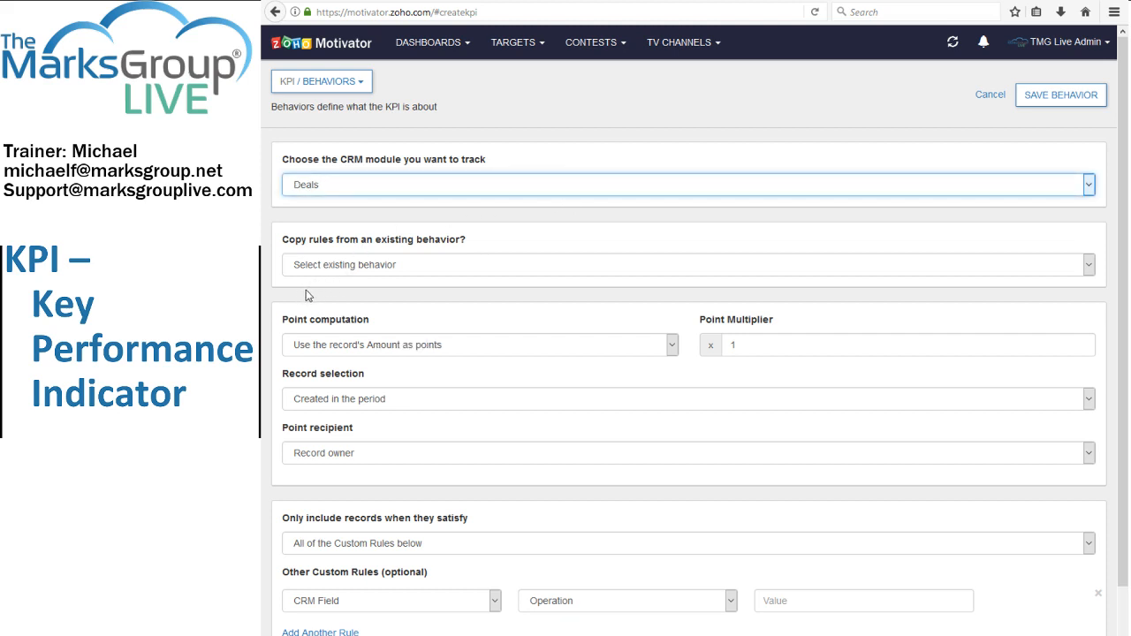
Copy the behavior's rules from Sales Won and set its point computation to use the record's Amount as points.
left_click(460, 346)
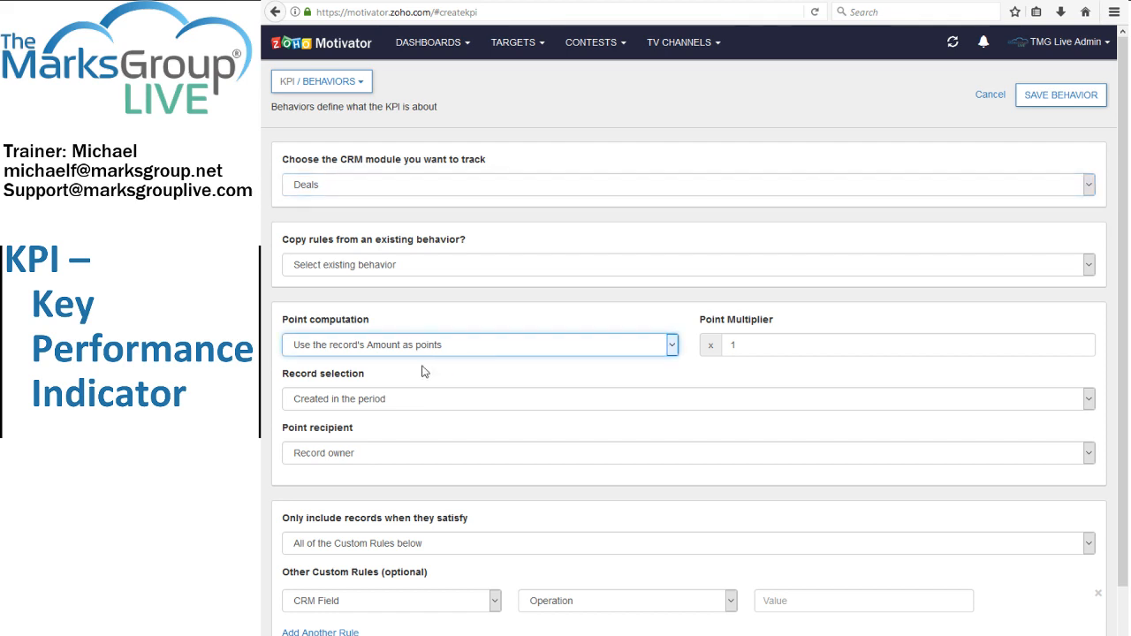
left_click(496, 269)
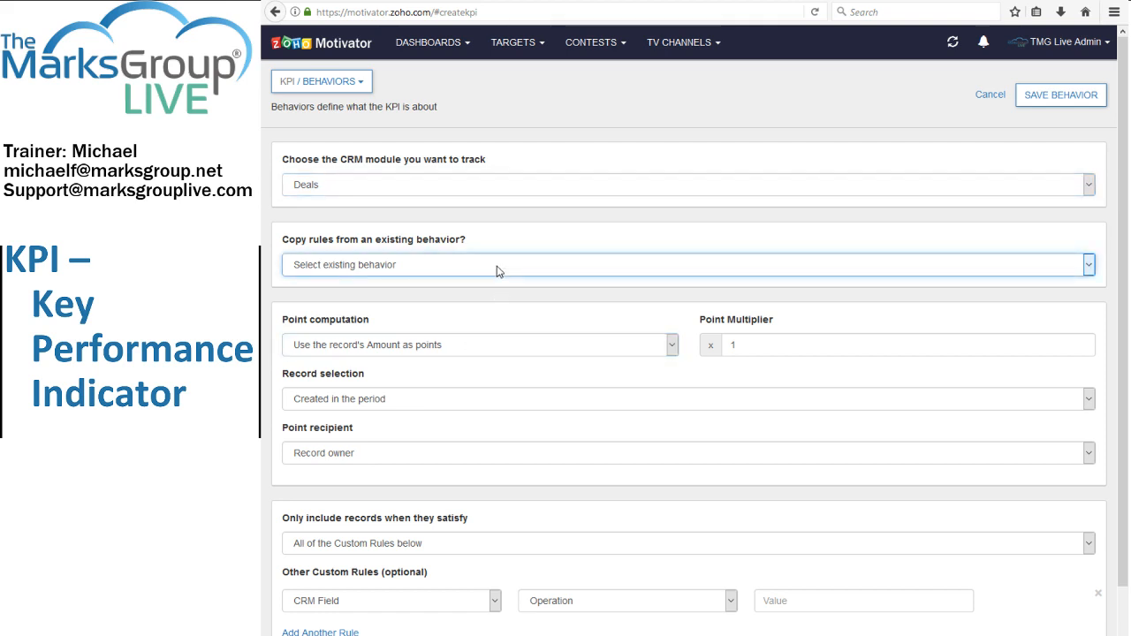
left_click(510, 217)
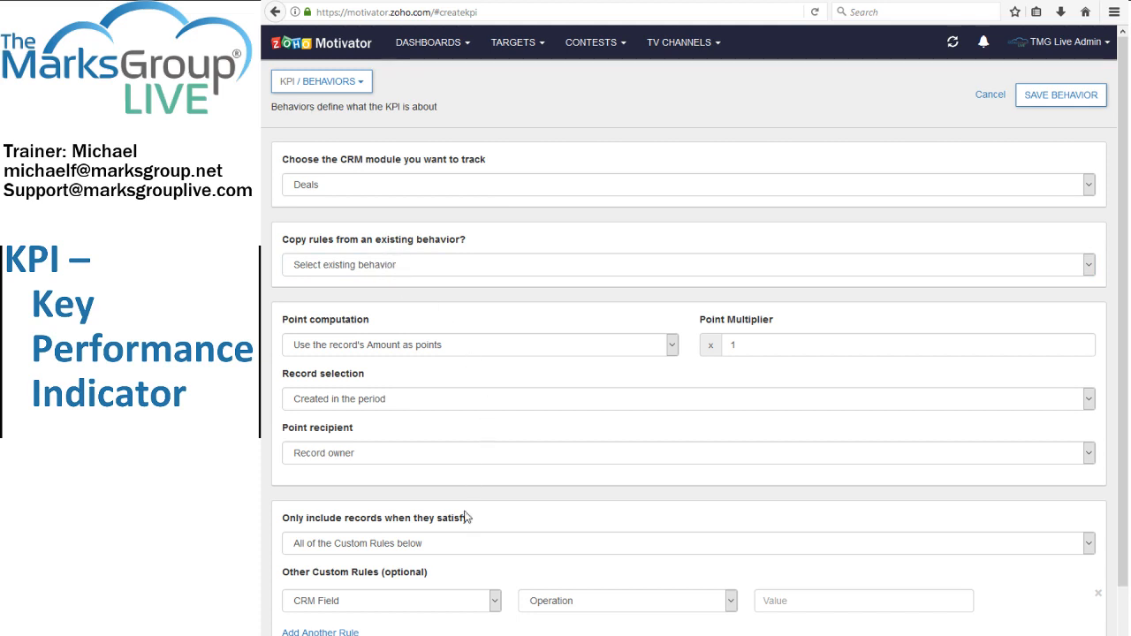
left_click(395, 266)
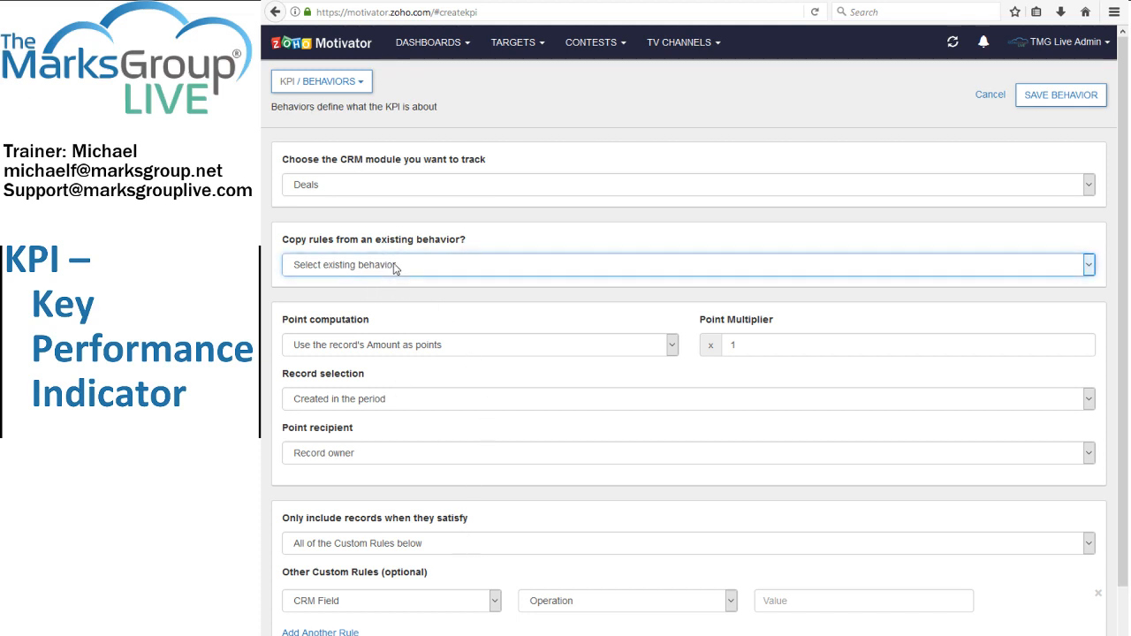
left_click(329, 324)
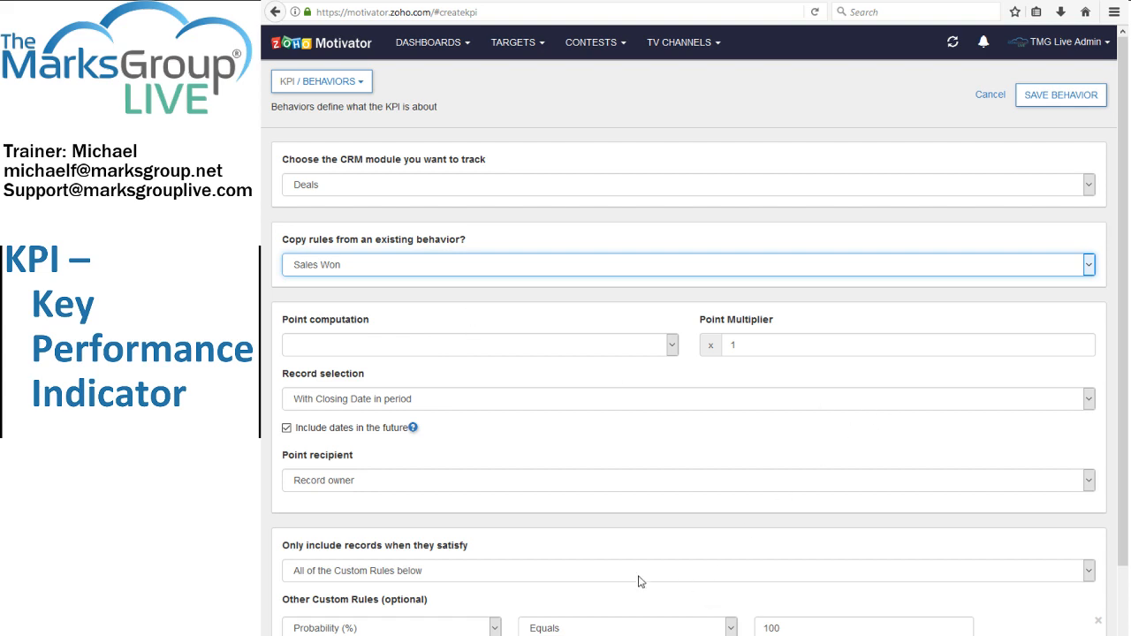
left_click(444, 351)
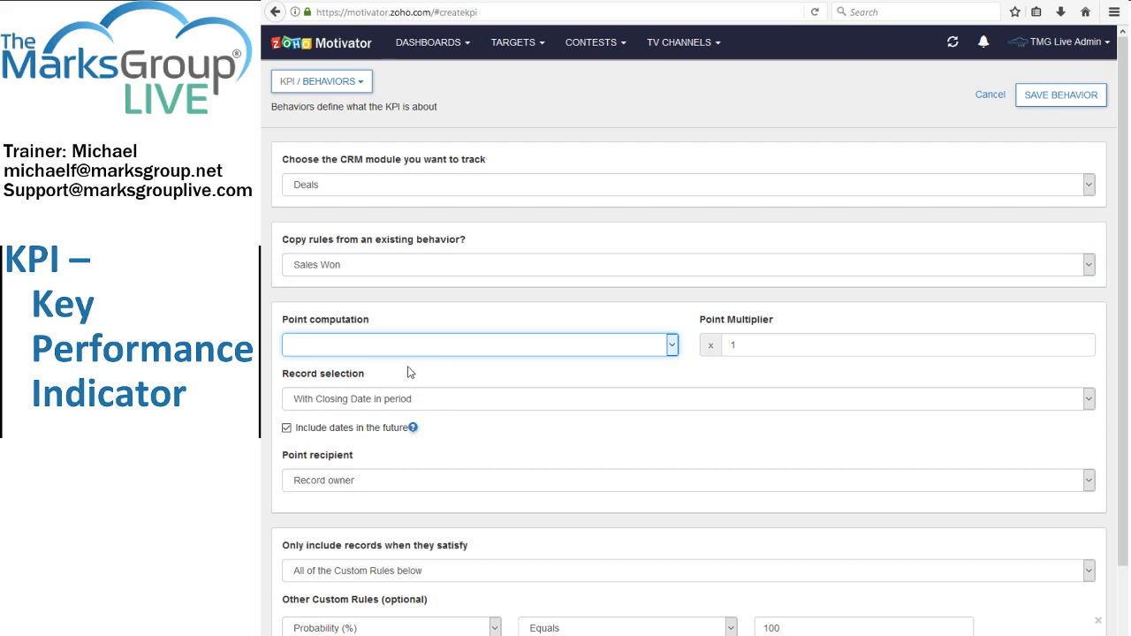
left_click(411, 372)
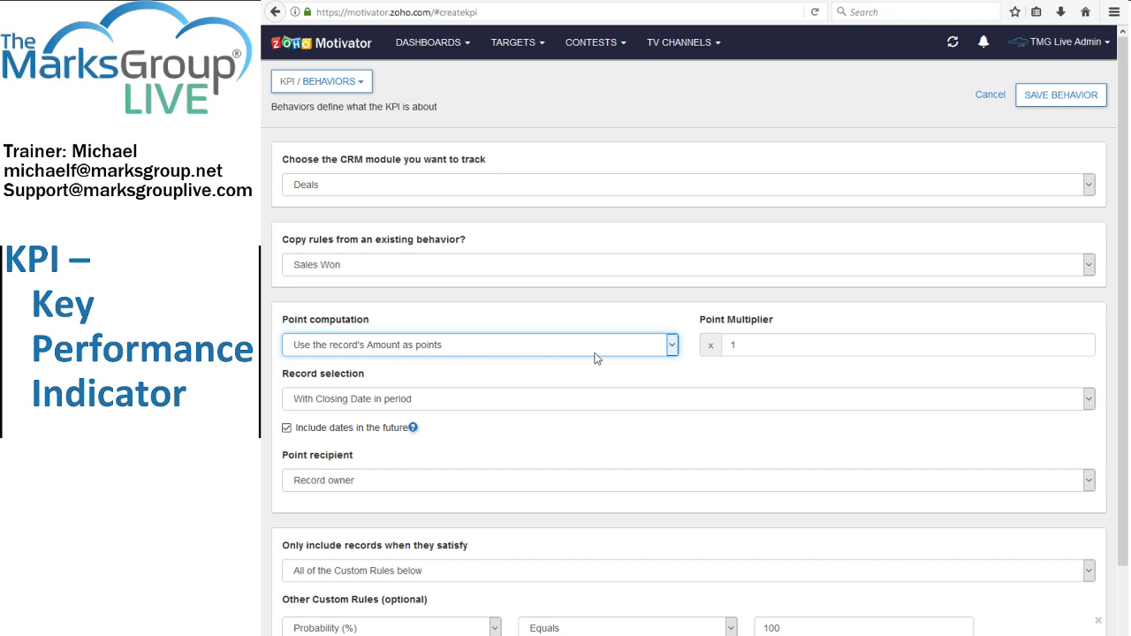
Set the behavior's point multiplier to .1.
left_click(714, 343)
left_click(756, 344)
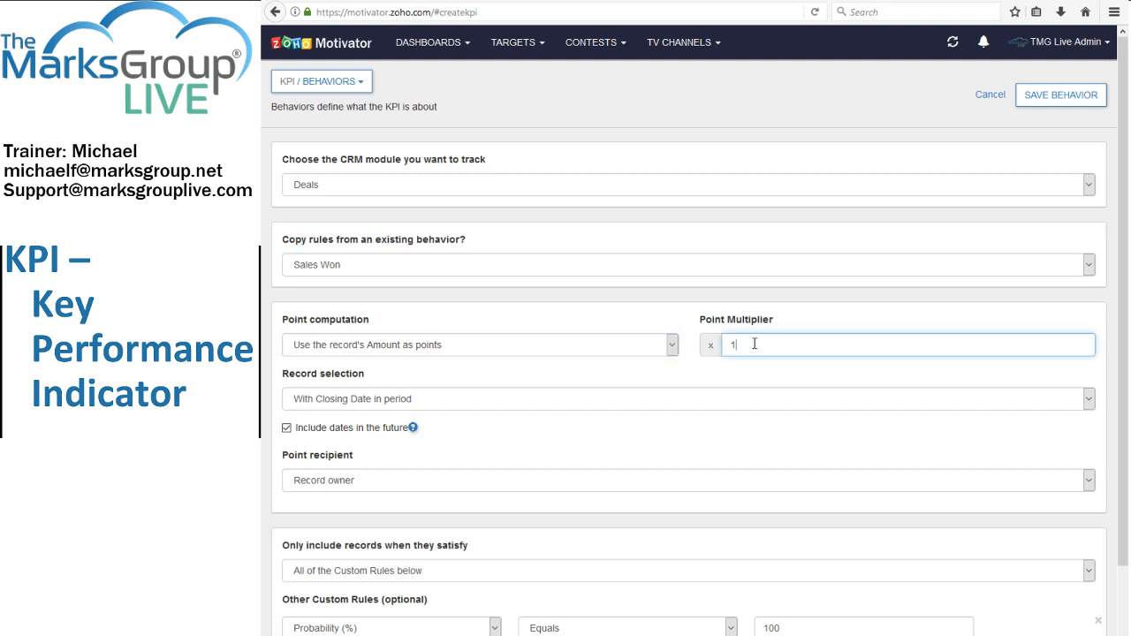
double_click(734, 345)
left_click(551, 345)
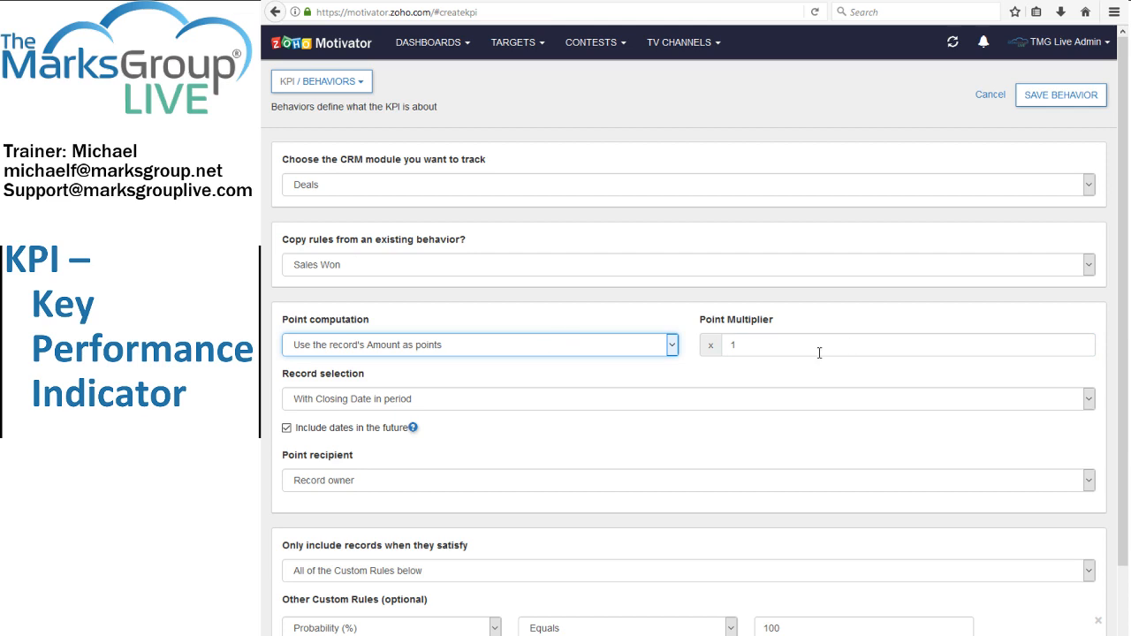
left_click_drag(818, 353, 732, 346)
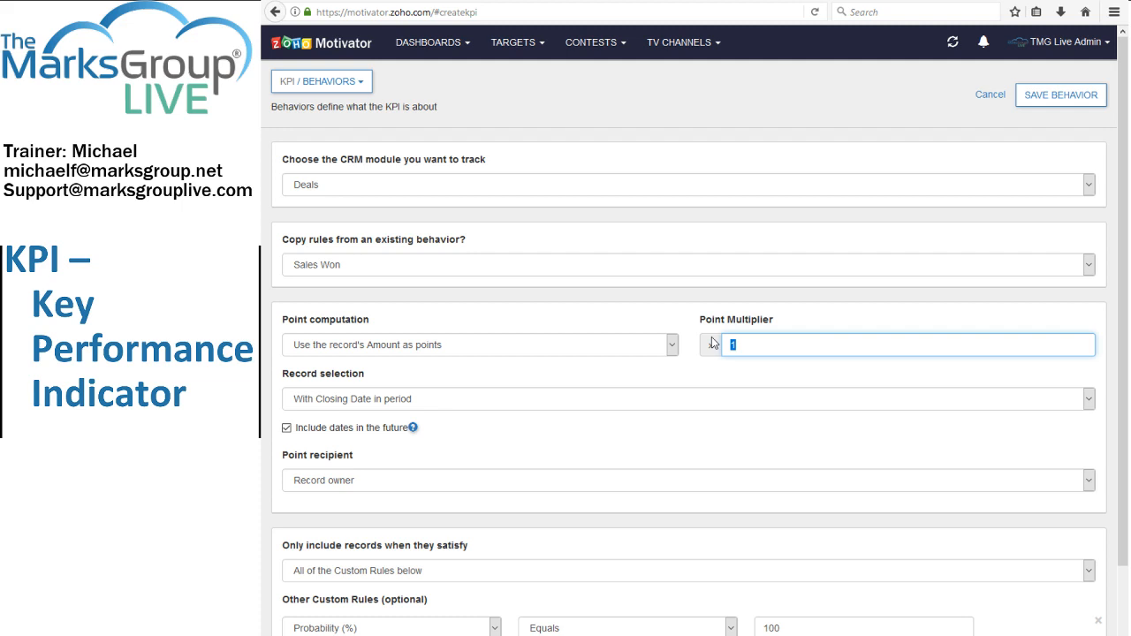
type("/")
left_click(707, 350)
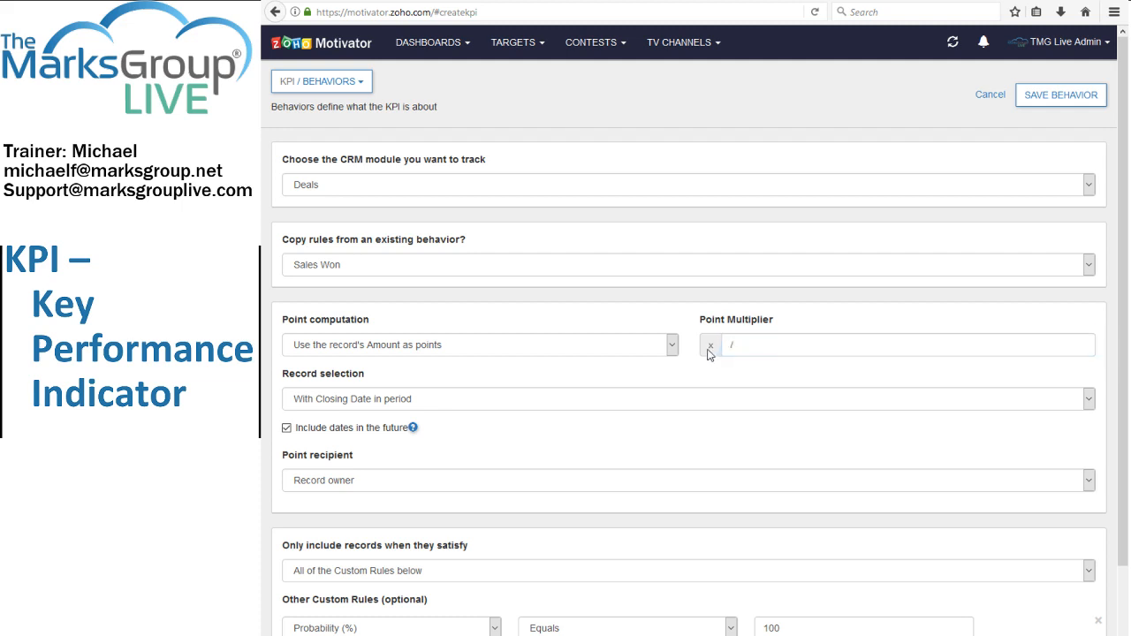
left_click(727, 347)
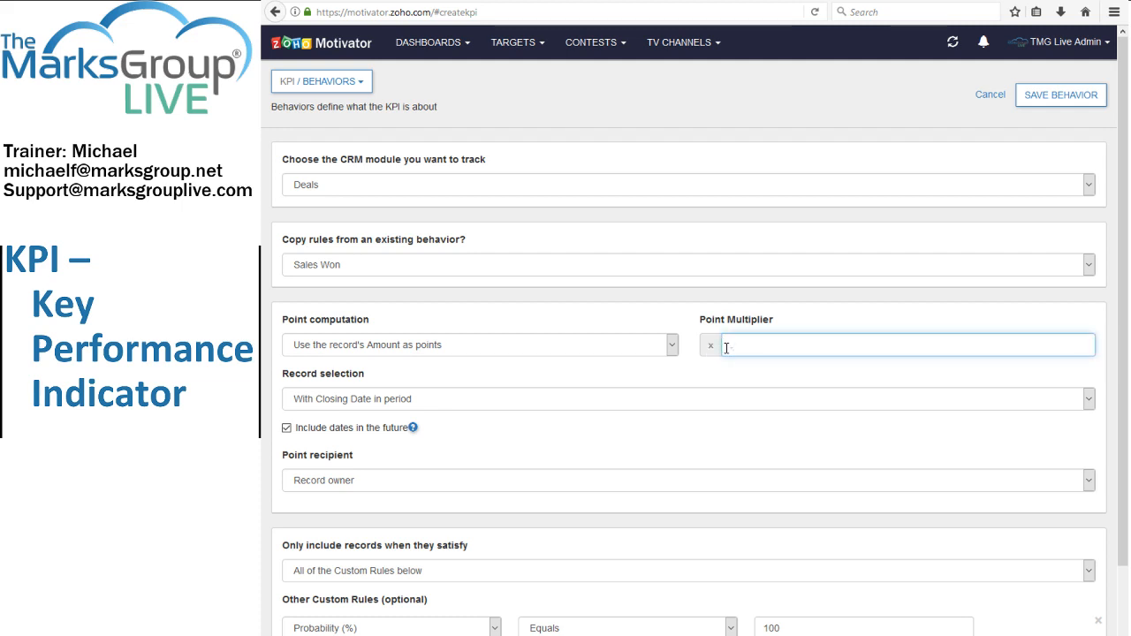
type("1")
Examine the behavior's options for record selection and point recipient, and the fields of its Probability (%) custom rule.
left_click(544, 401)
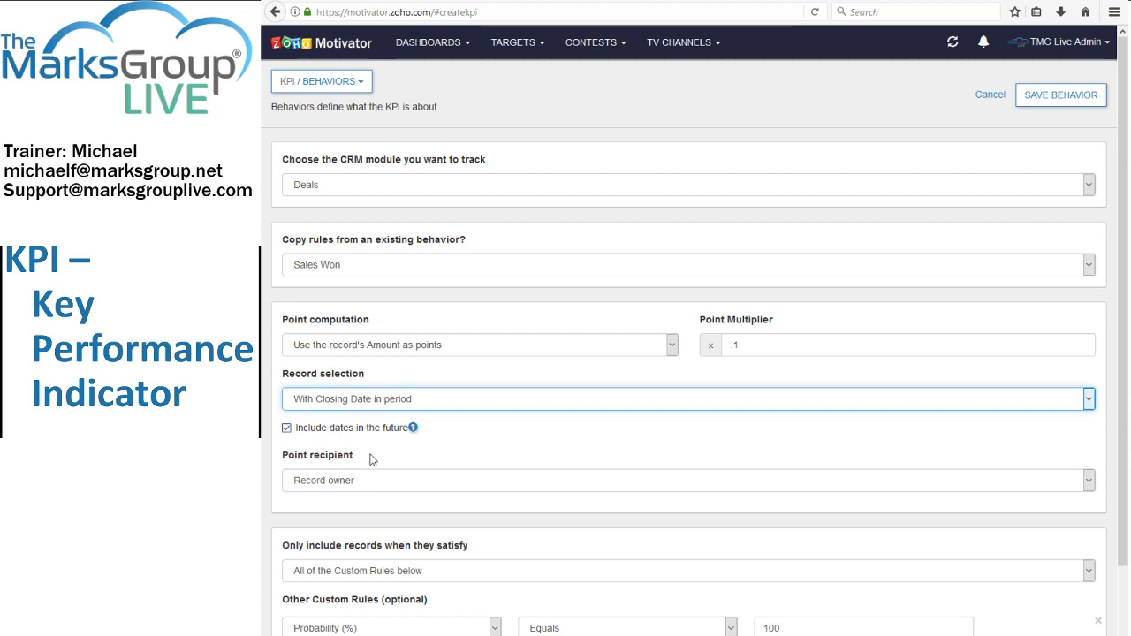
scroll(380, 457, "down", 2)
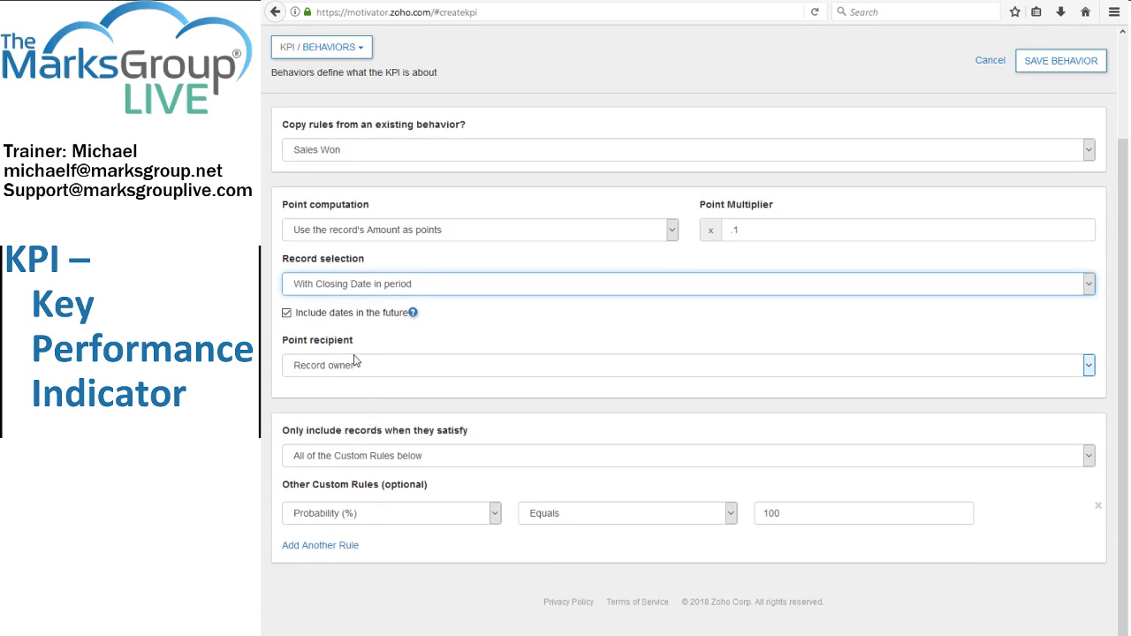
left_click(384, 371)
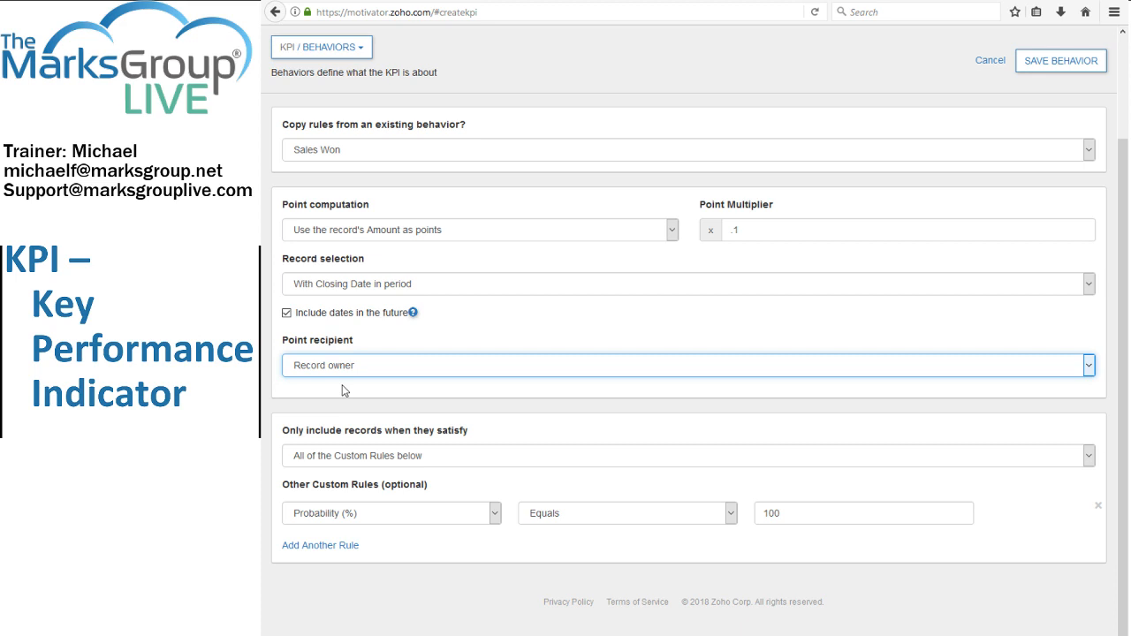
key("Down")
key("Up")
left_click(386, 521)
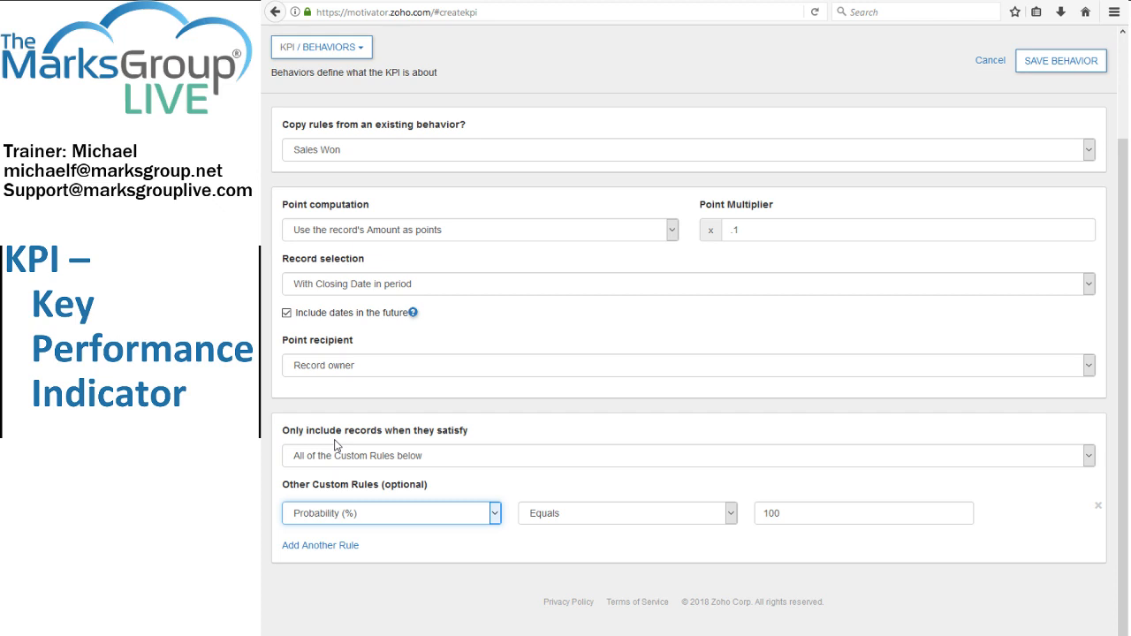
left_click(563, 442)
scroll(557, 442, "up", 3)
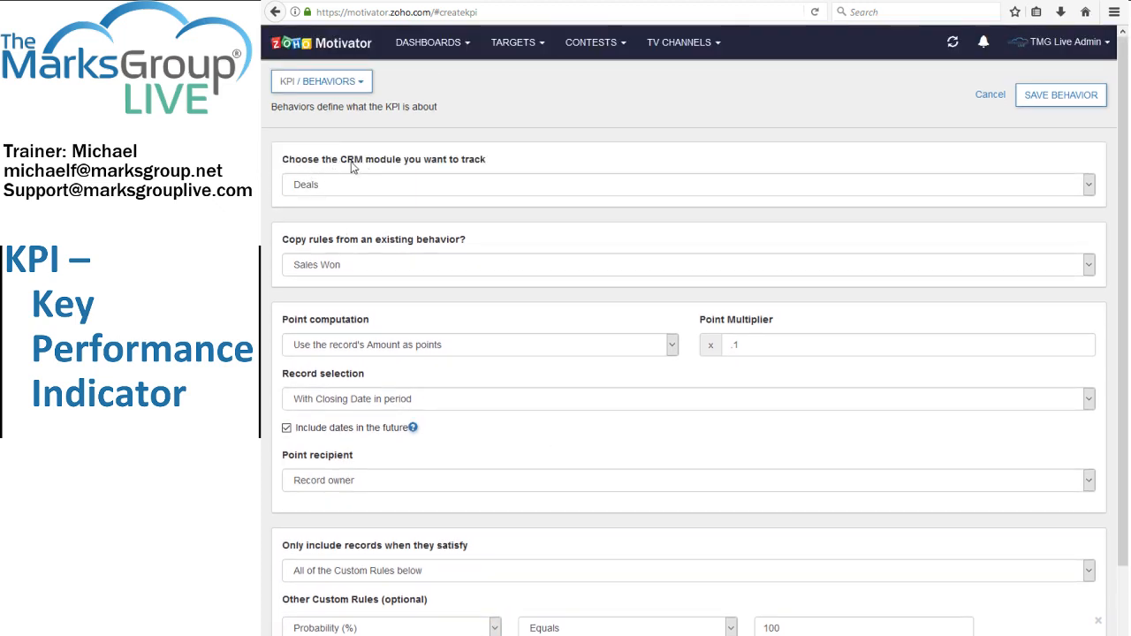
scroll(356, 171, "down", 3)
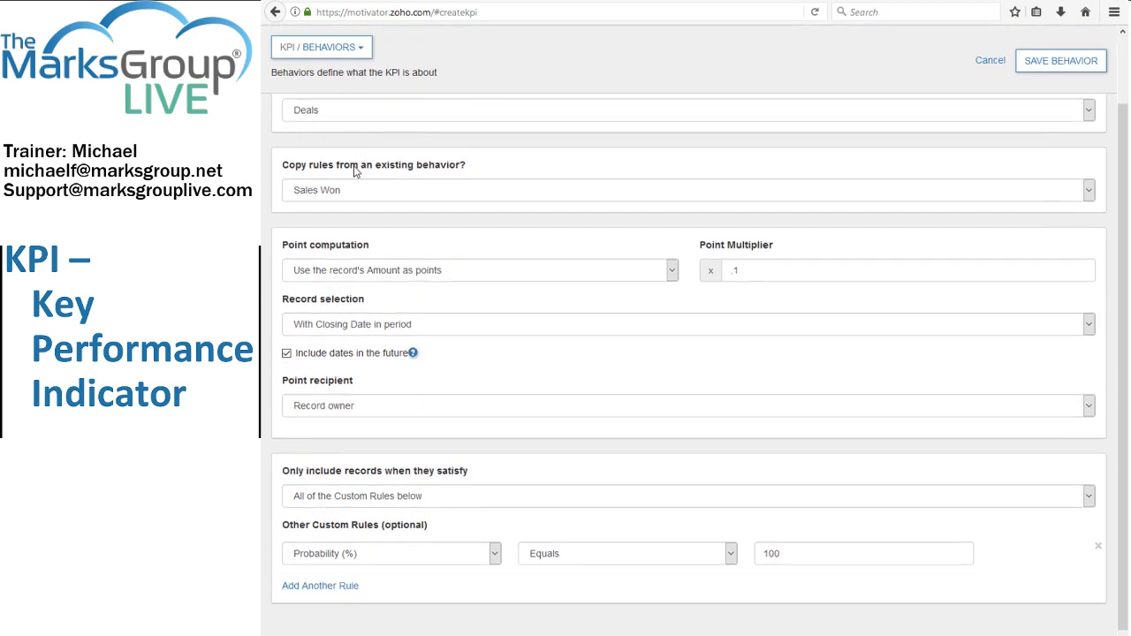
left_click(478, 521)
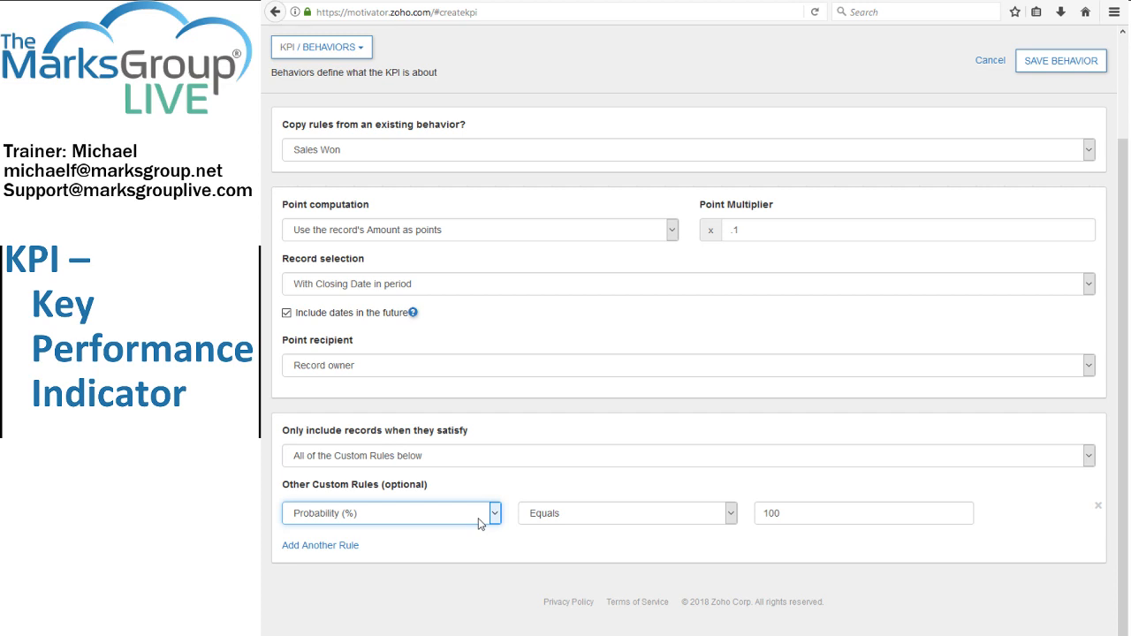
left_click(845, 507)
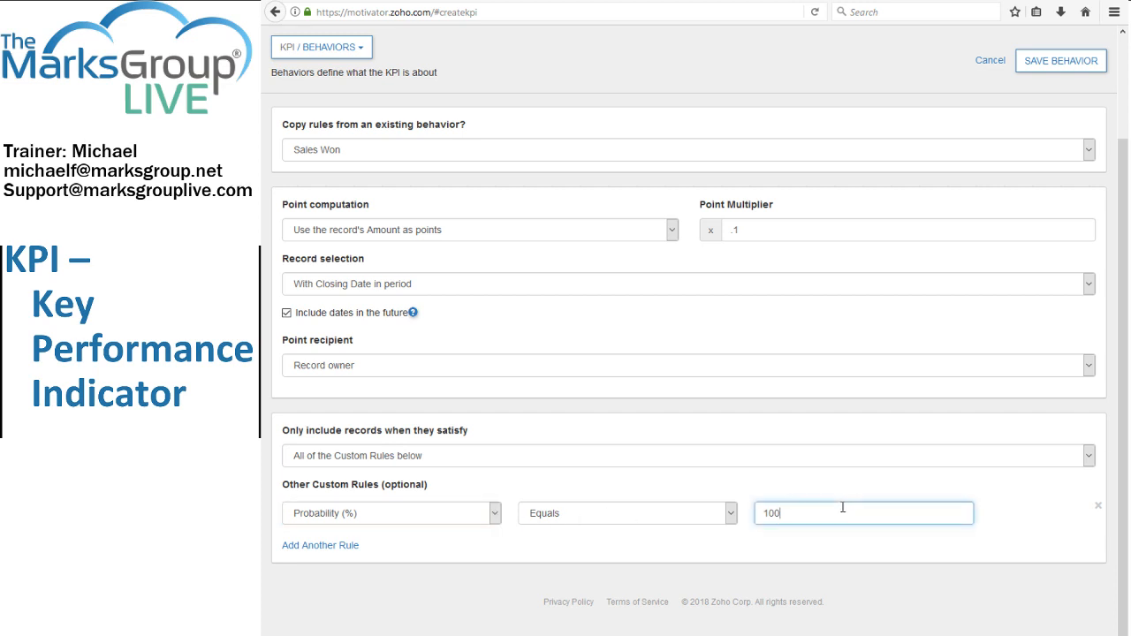
Add a second custom rule requiring Amount Greater Than or Equal to 10000, and save the behavior.
left_click(303, 547)
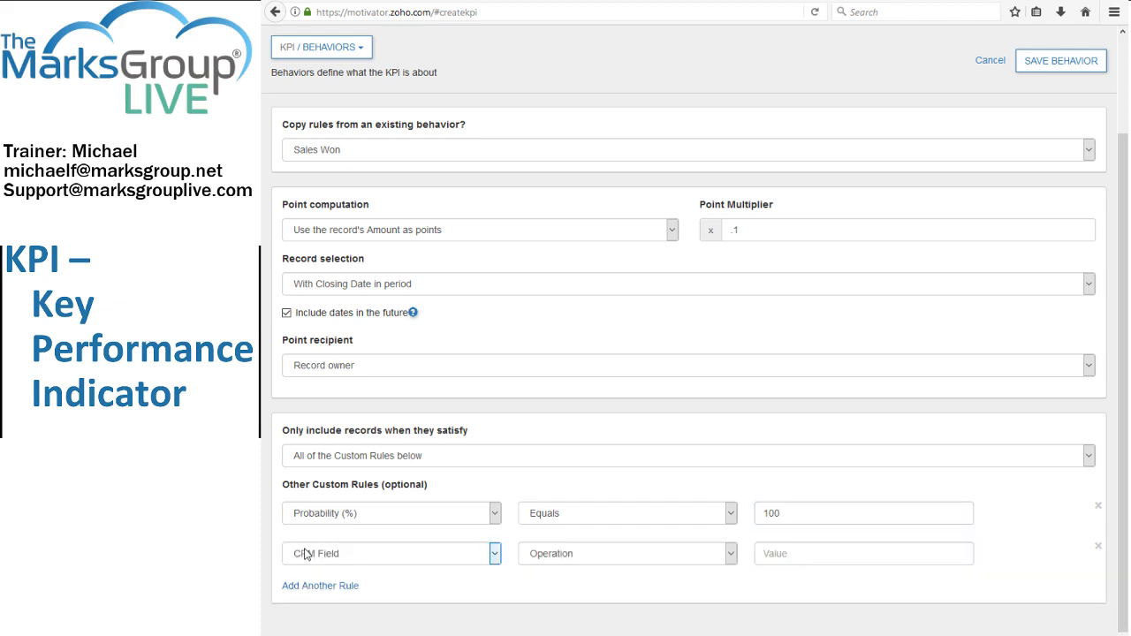
left_click(380, 559)
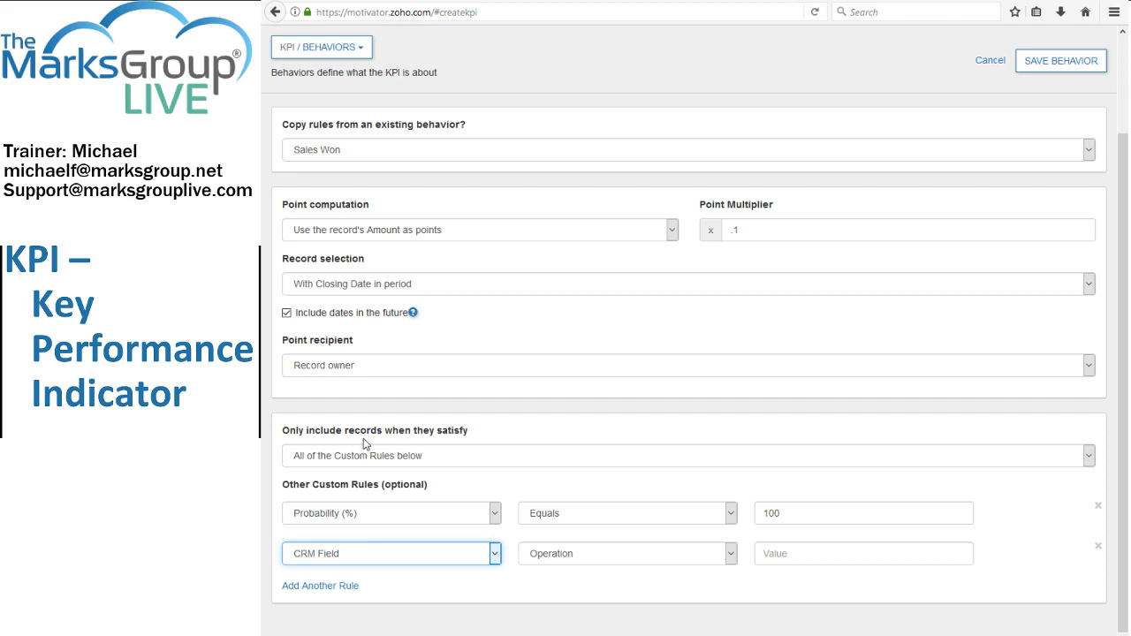
left_click(307, 276)
left_click(565, 559)
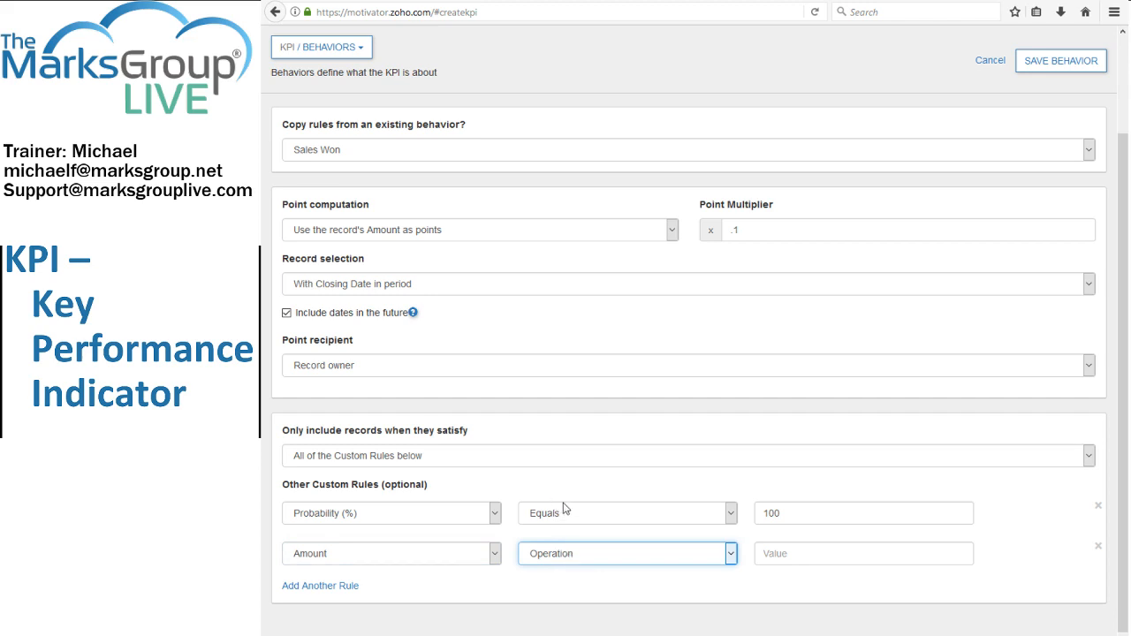
left_click(565, 540)
left_click(762, 553)
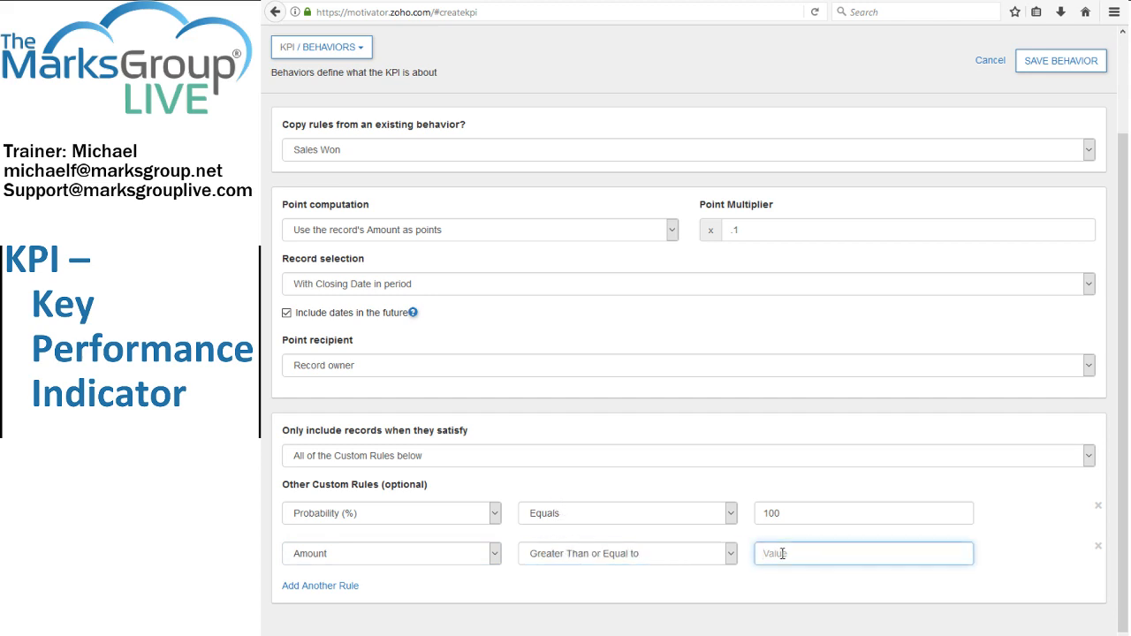
type("10000")
left_click(1090, 458)
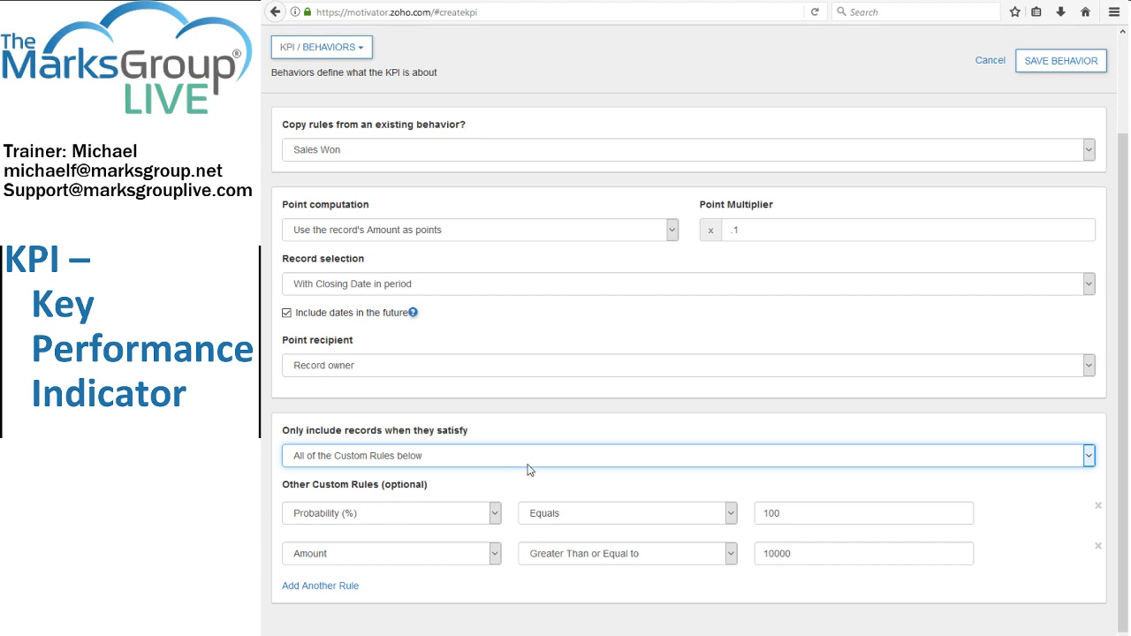
left_click(1034, 62)
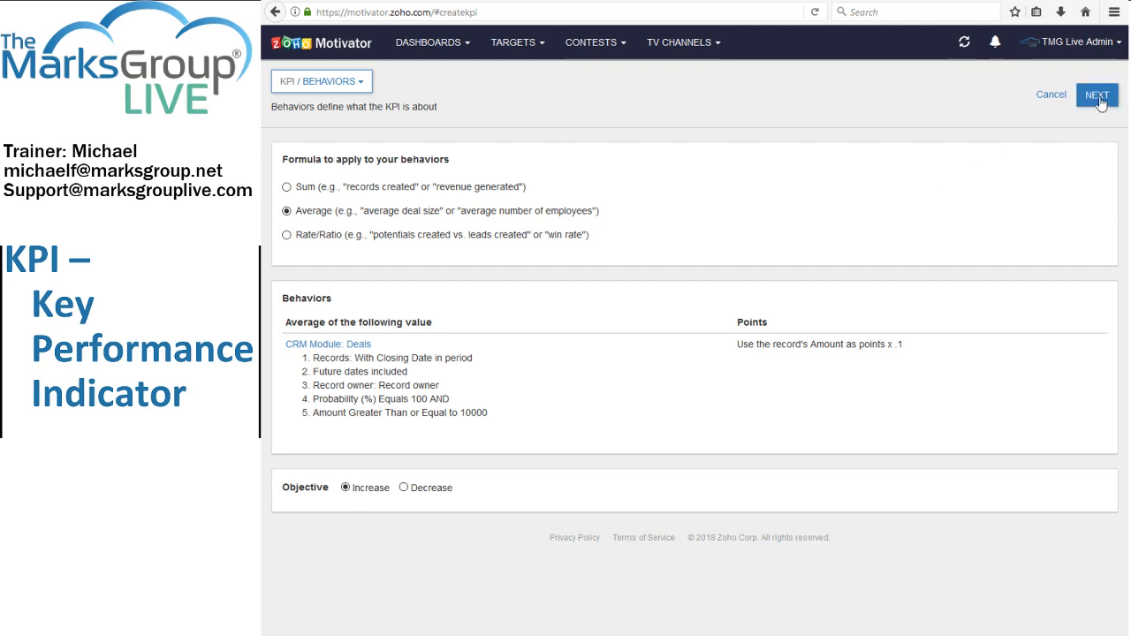
Proceed to the KPI's naming stage and name it "Points for Large Sales".
left_click(1099, 102)
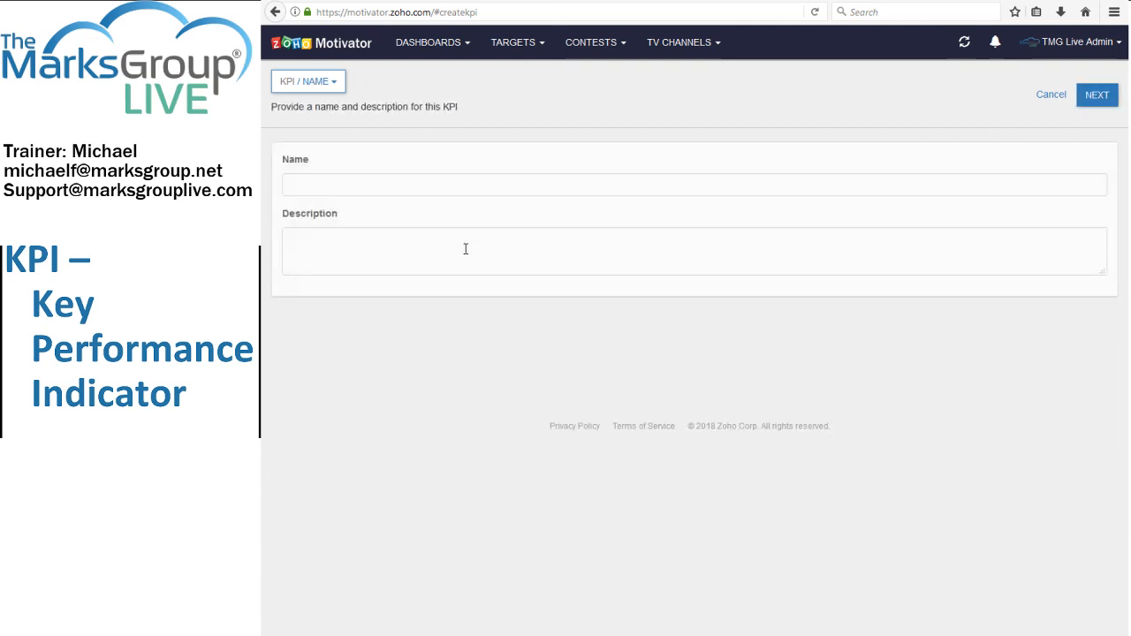
left_click(404, 192)
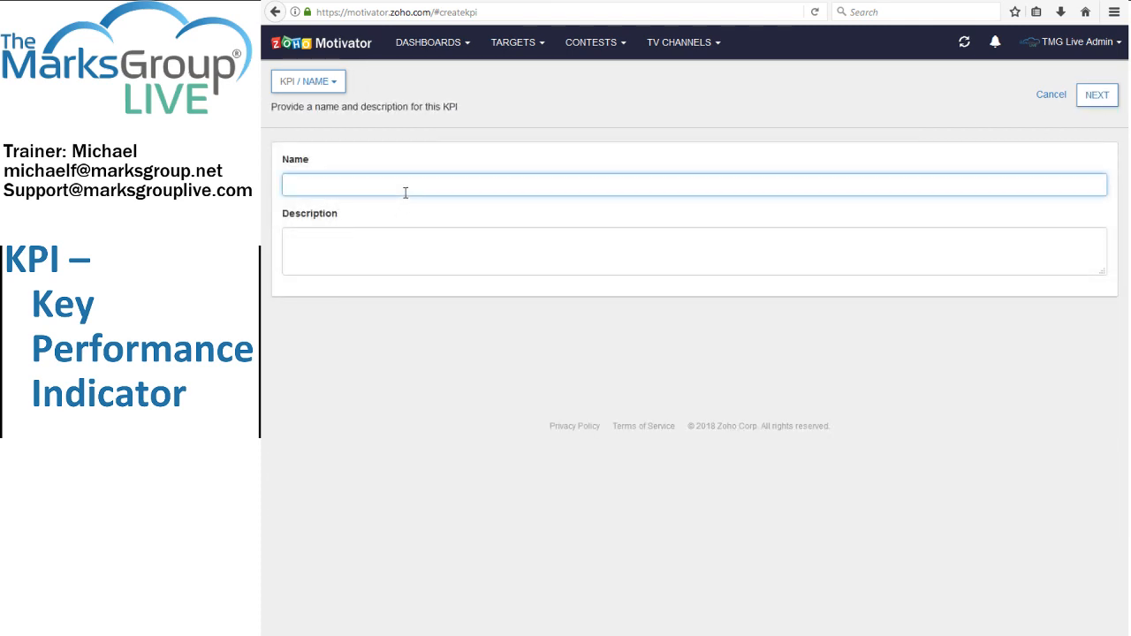
type("Award")
key("BackSpace")
key("BackSpace")
key("BackSpace")
key("BackSpace")
key("BackSpace")
type("Points for Large Sales")
Describe the KPI as "Gives 1 point for every $10 in deals closed any time in the filtered period." and save it.
key("Tab")
type("Gives")
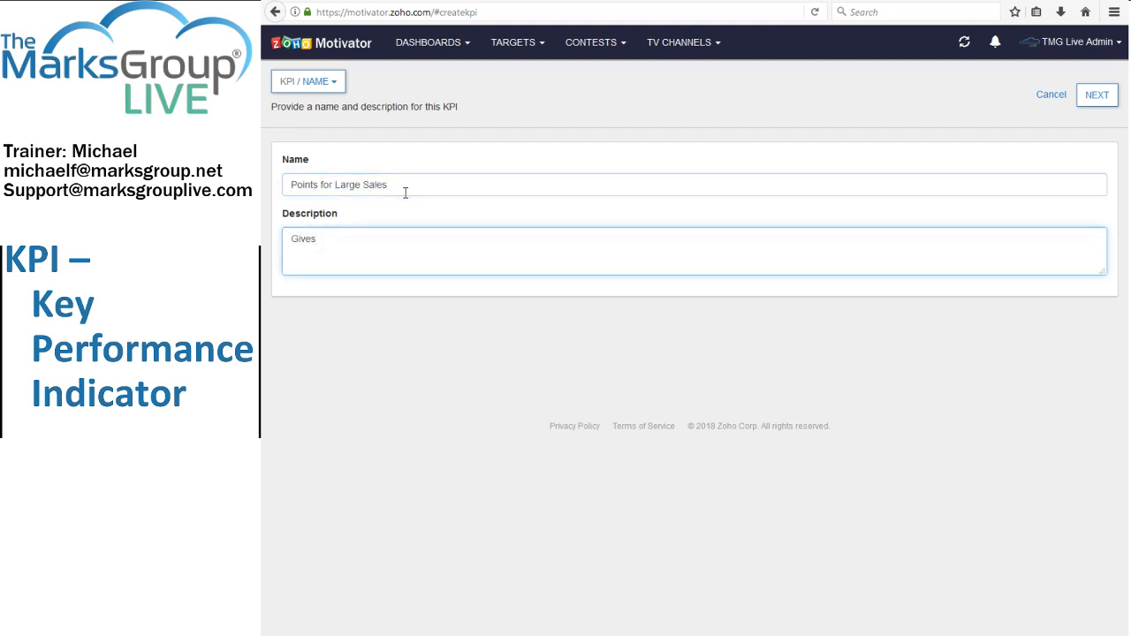
type(" .1 ")
type("of a point fo")
type("r")
key("BackSpace")
key("BackSpace")
key("BackSpace")
key("BackSpace")
key("BackSpace")
key("BackSpace")
key("BackSpace")
key("BackSpace")
key("BackSpace")
key("BackSpace")
key("BackSpace")
key("BackSpace")
key("BackSpace")
key("BackSpace")
type("1 point for every $10 in deal")
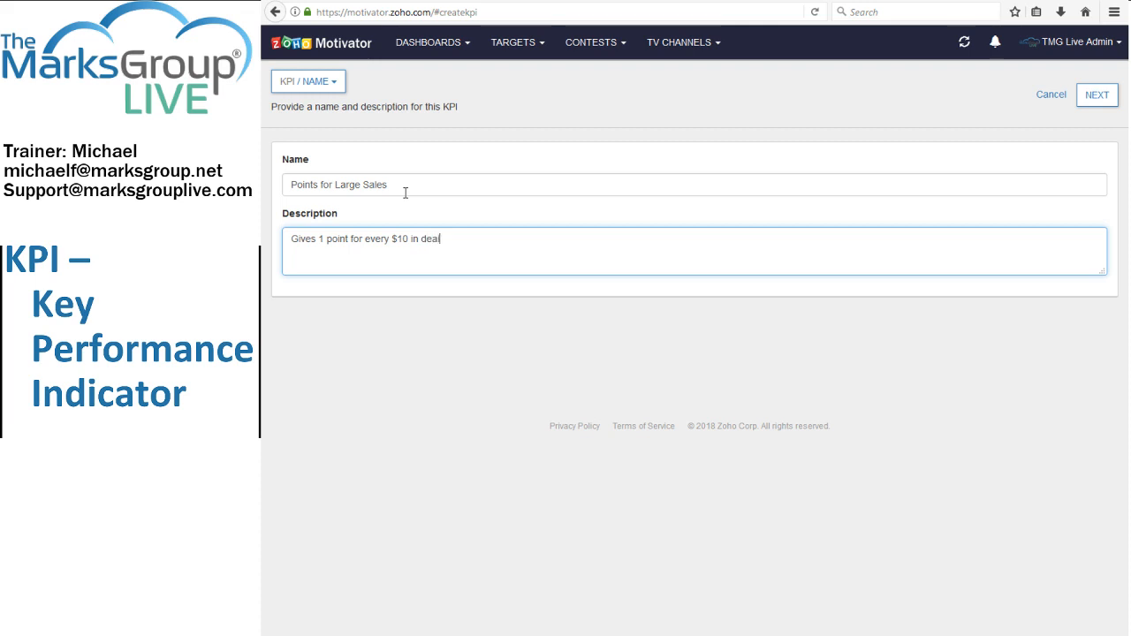
type("s closed any time in the")
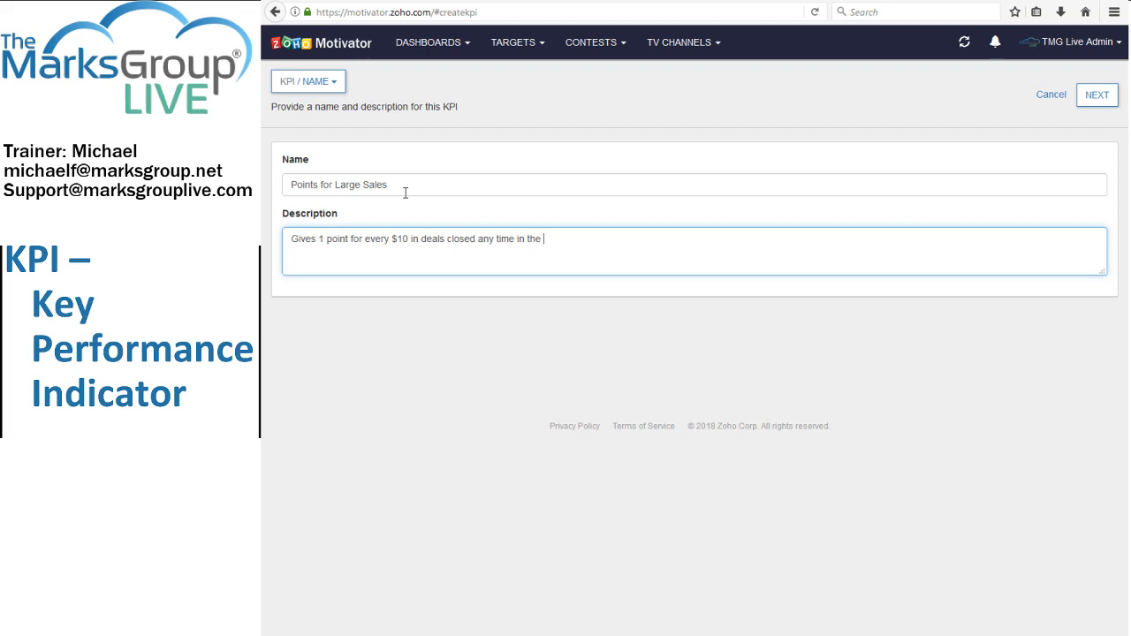
type(" filtered period.")
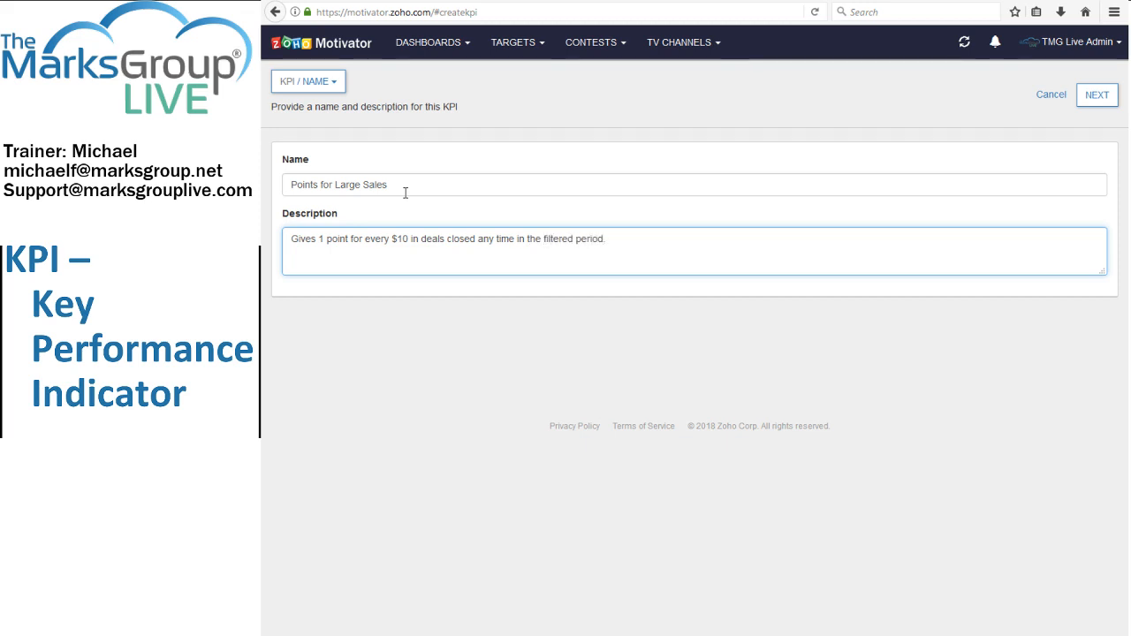
left_click(1095, 94)
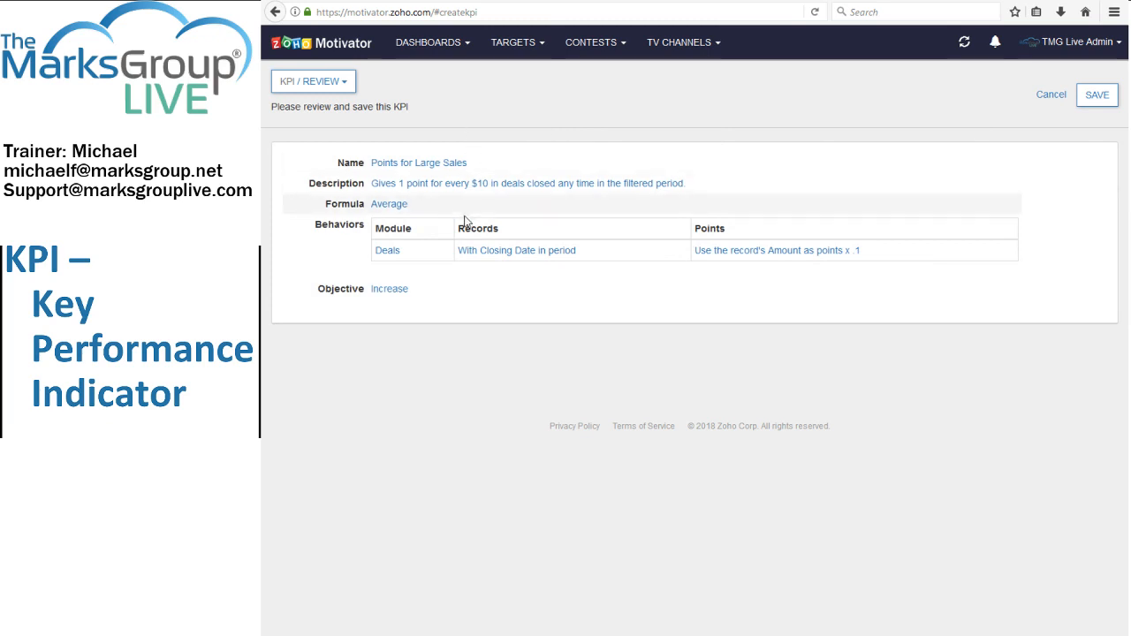
left_click(1098, 97)
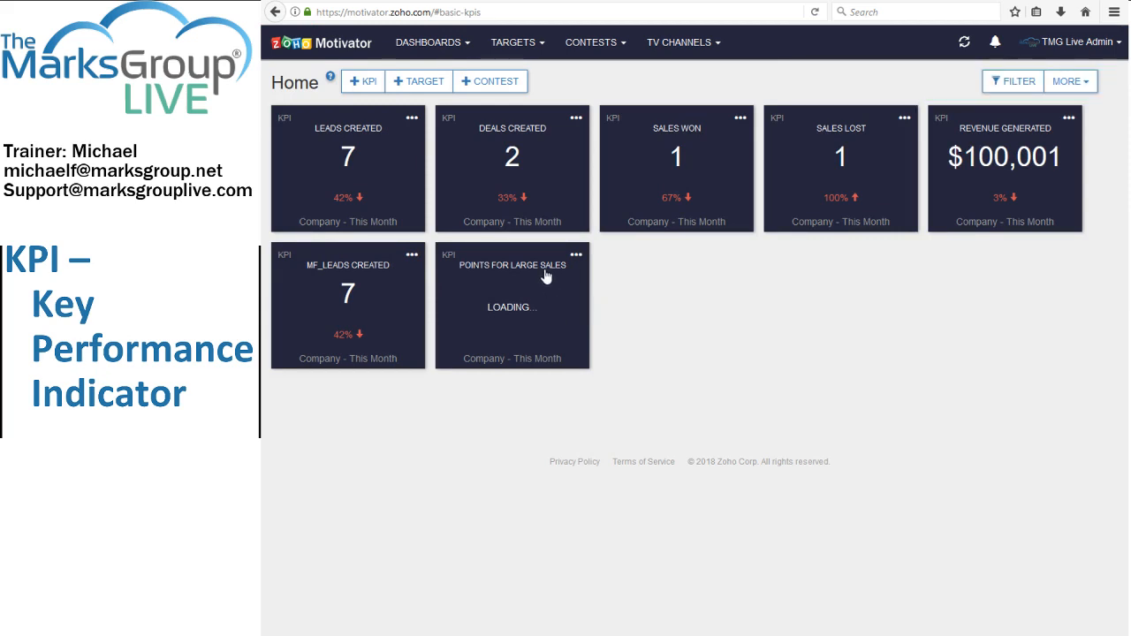
Start setting a target for the mf_Leads Created KPI with a Monthly target period.
left_click(412, 255)
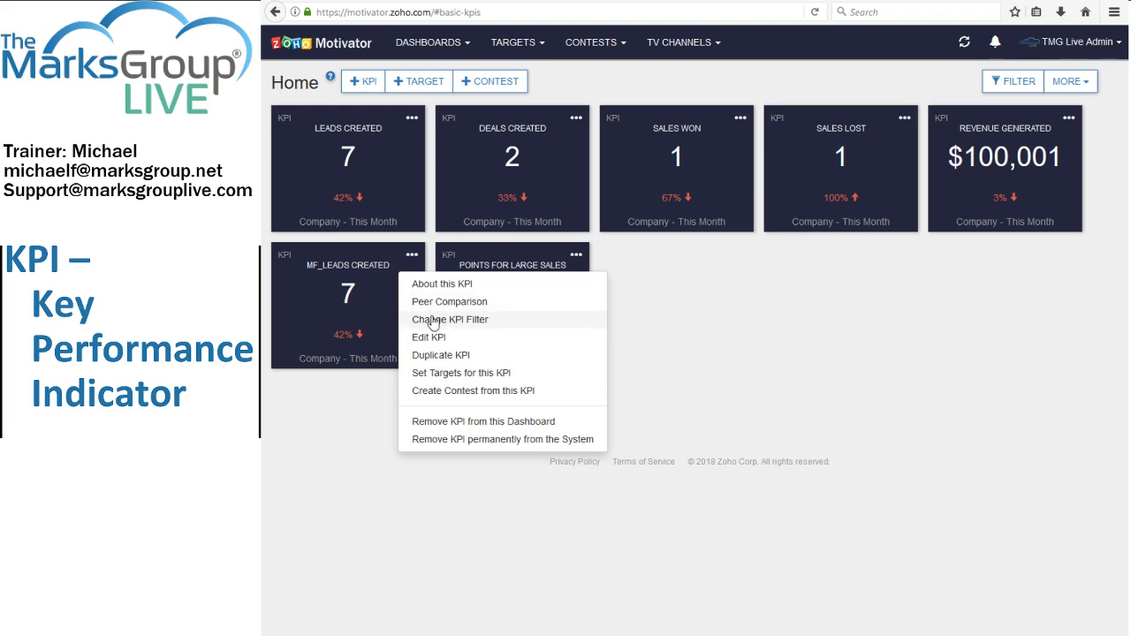
left_click(459, 375)
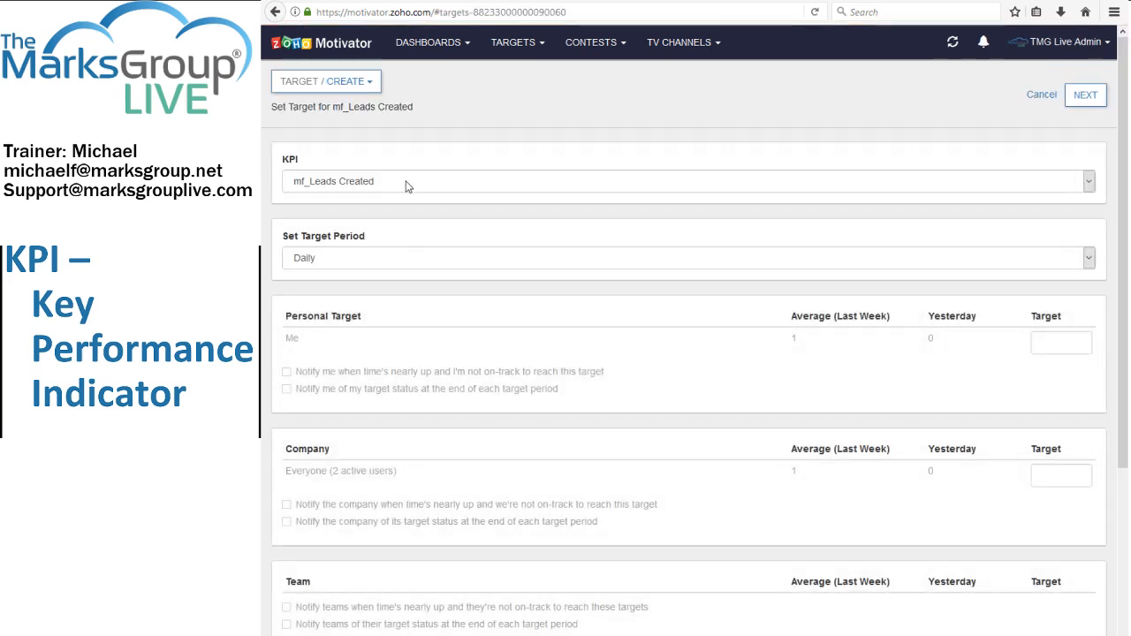
left_click(420, 262)
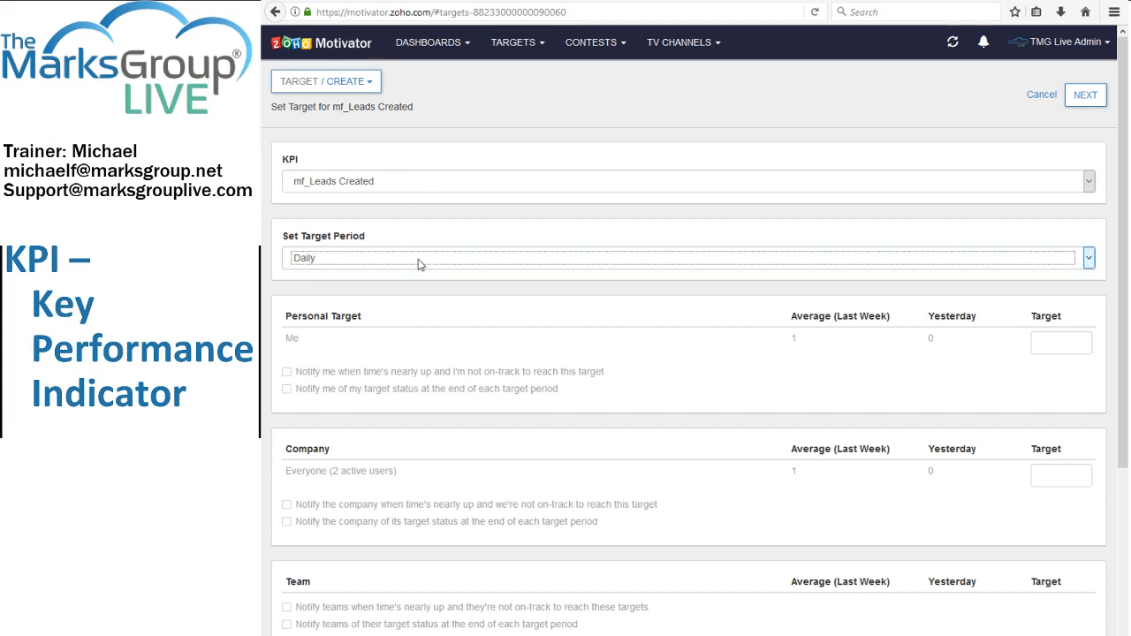
left_click(360, 324)
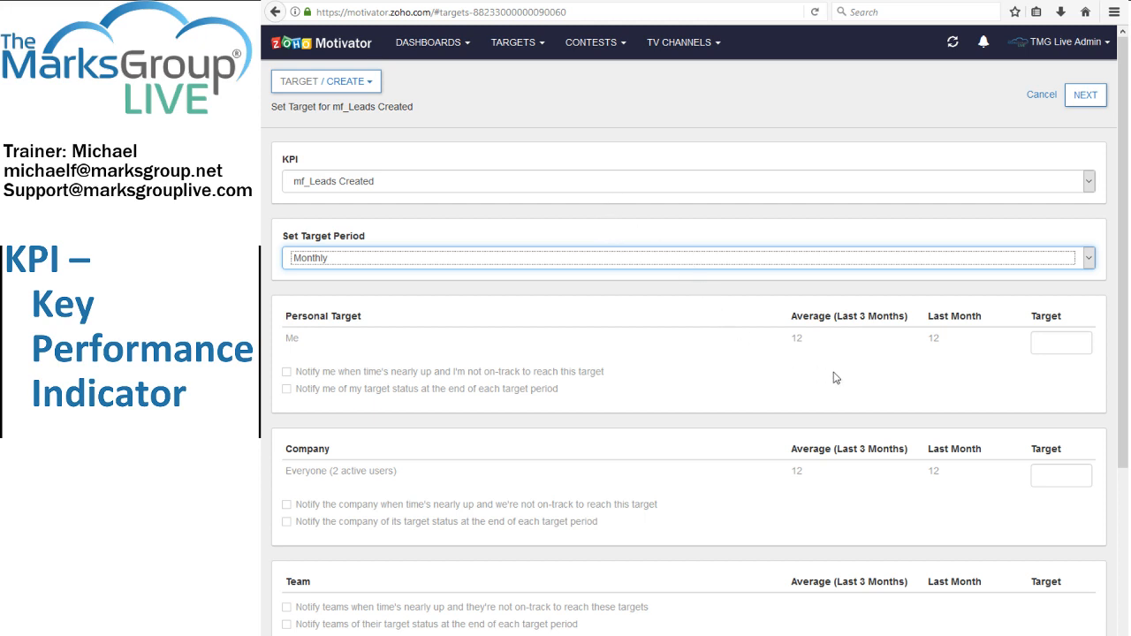
Set the personal target to 14 and enable both the off-track and the end-of-period status notifications for it.
left_click(1074, 346)
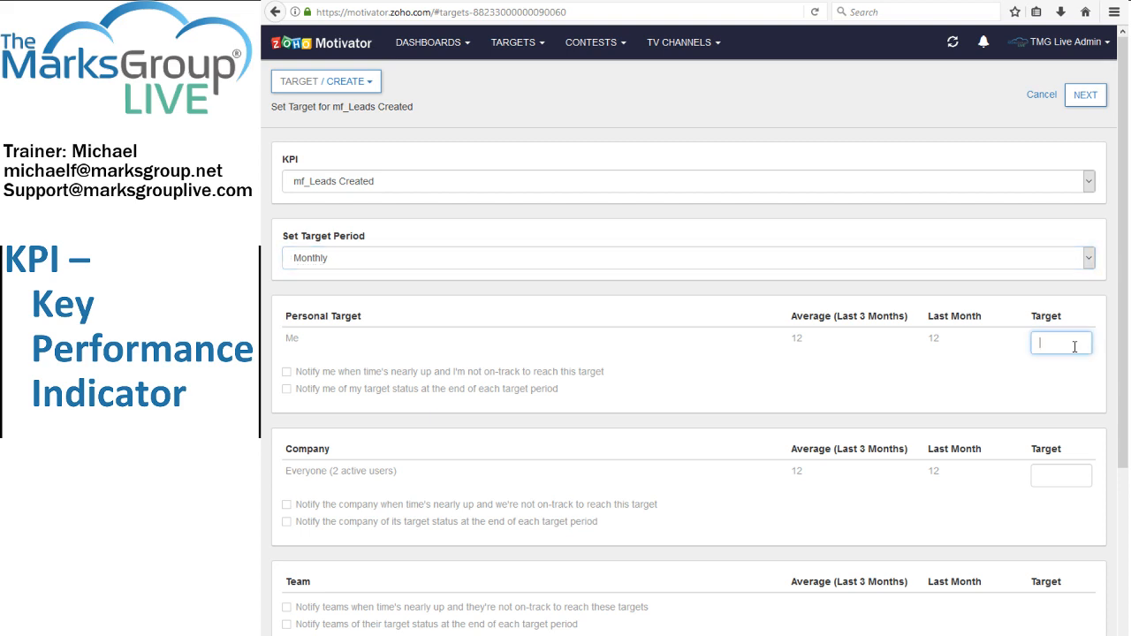
type("14")
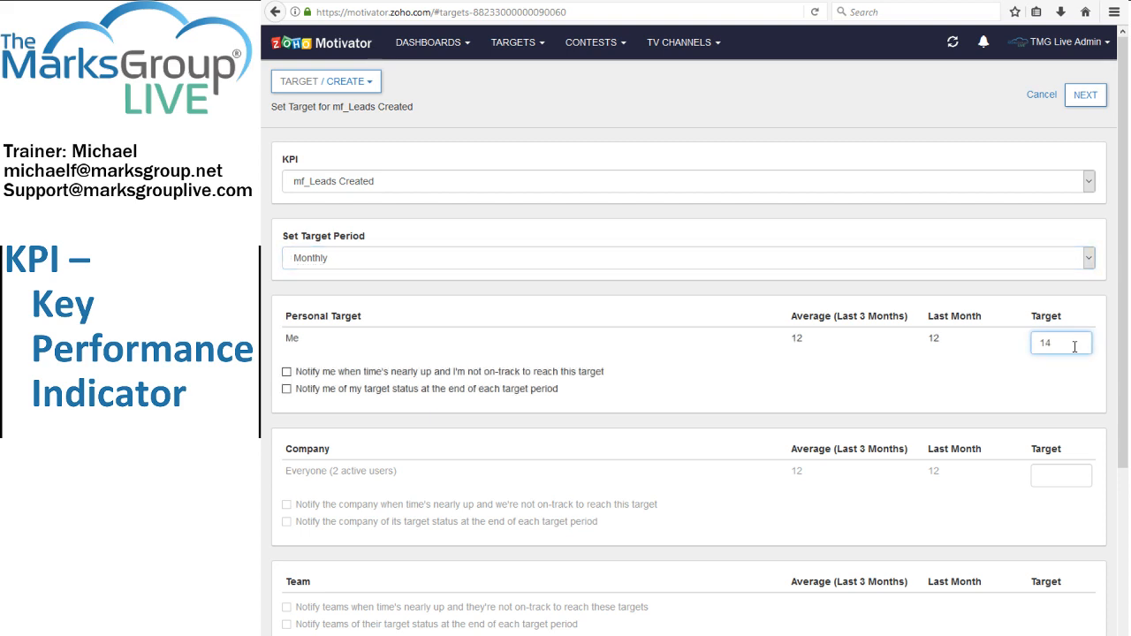
left_click(568, 373)
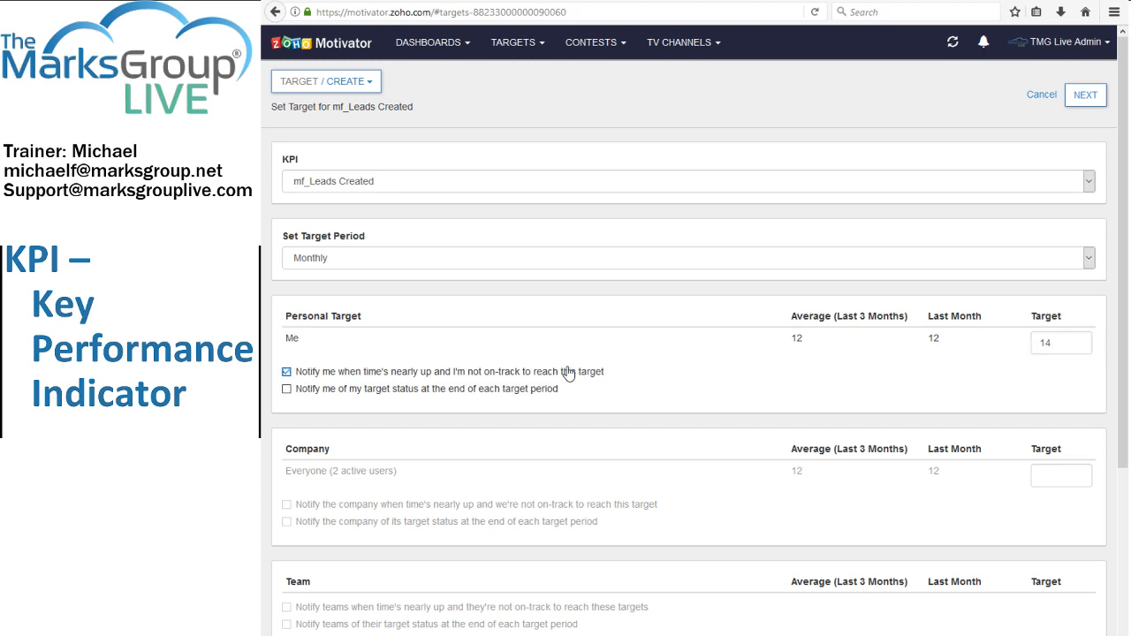
left_click(522, 396)
Look over the company, team and individual target sections, and save the mf_Leads Created target.
scroll(625, 409, "down", 1)
scroll(625, 408, "up", 1)
scroll(1122, 426, "down", 3)
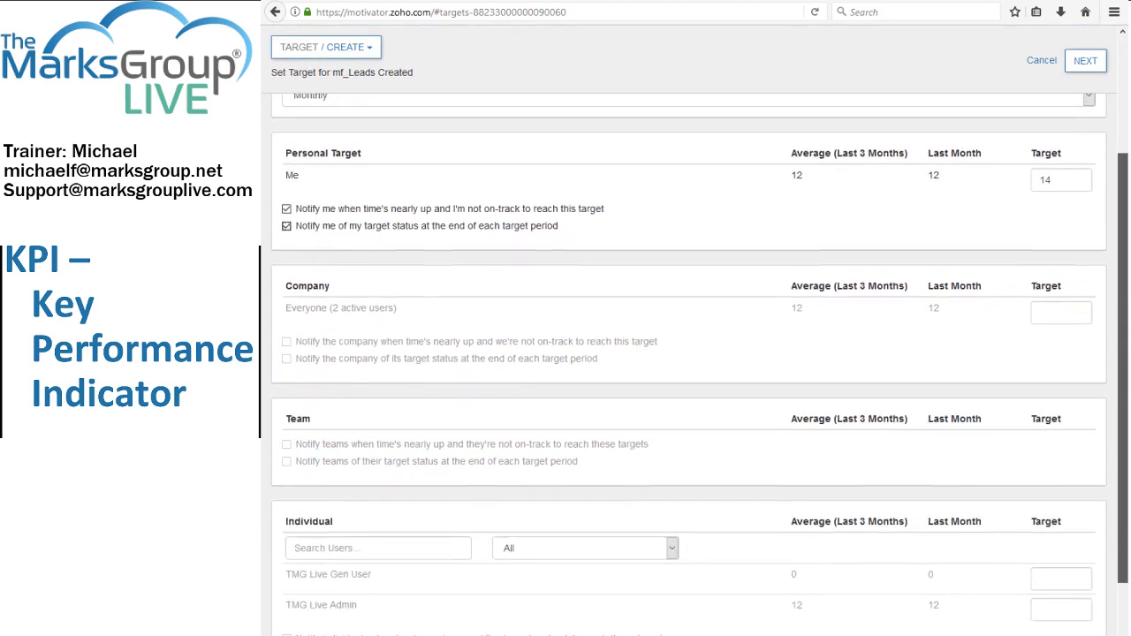
left_click_drag(1124, 533, 1125, 568)
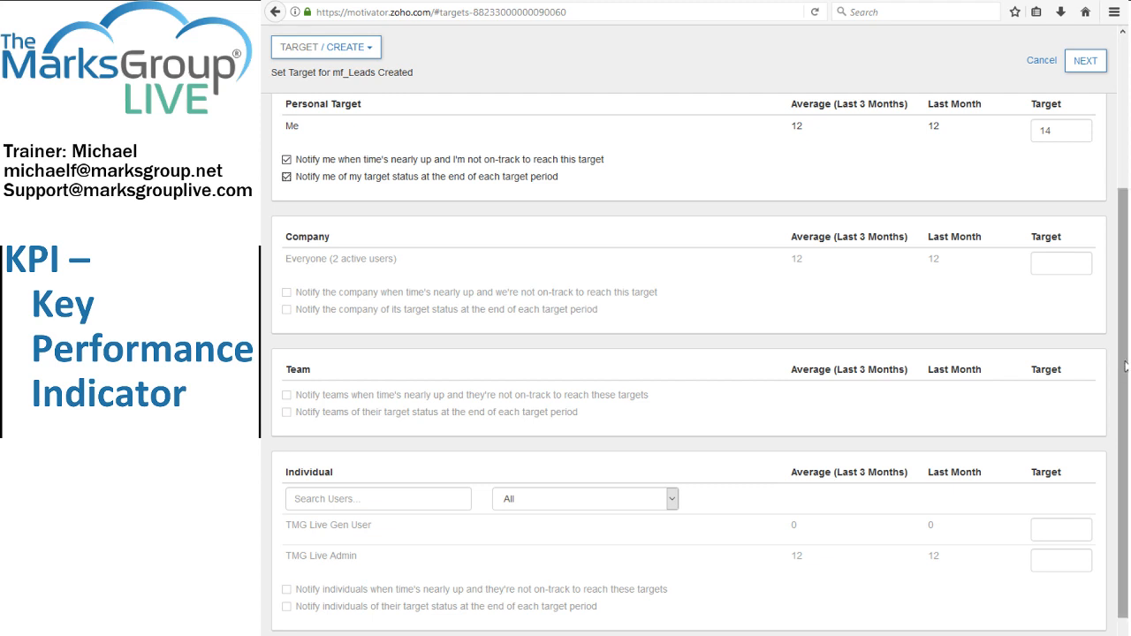
scroll(1124, 358, "down", 2)
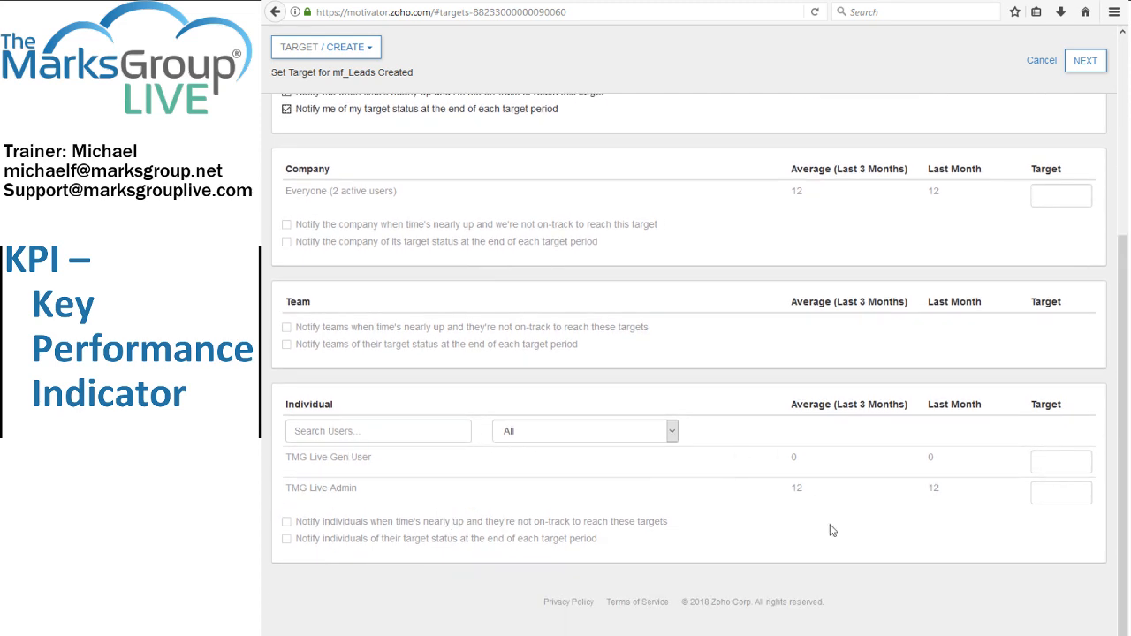
scroll(906, 357, "up", 3)
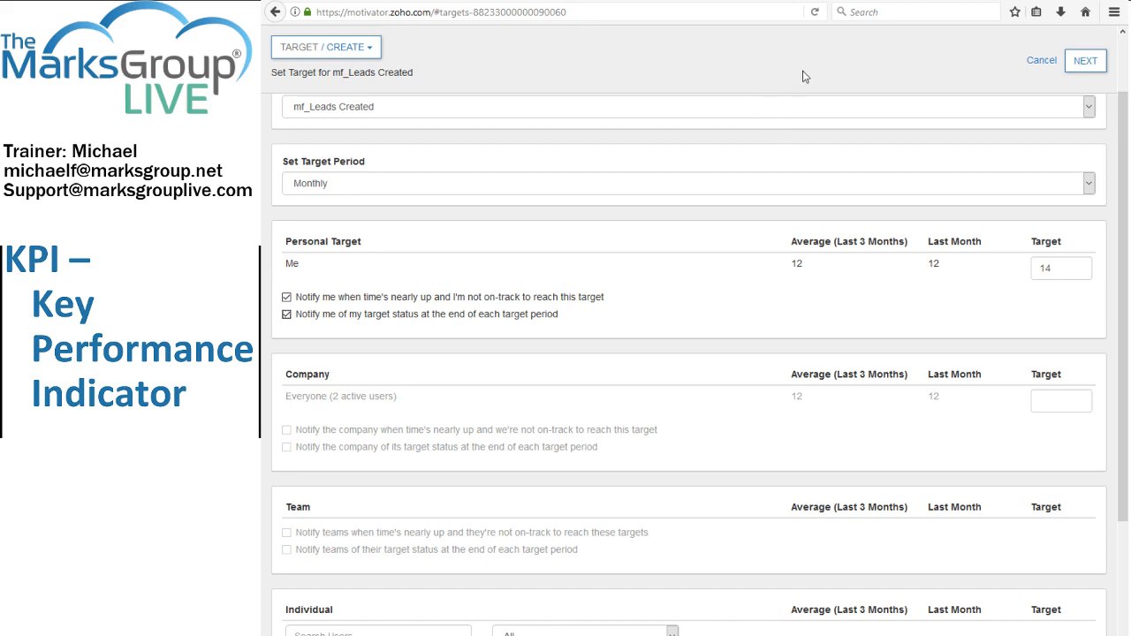
left_click(1088, 67)
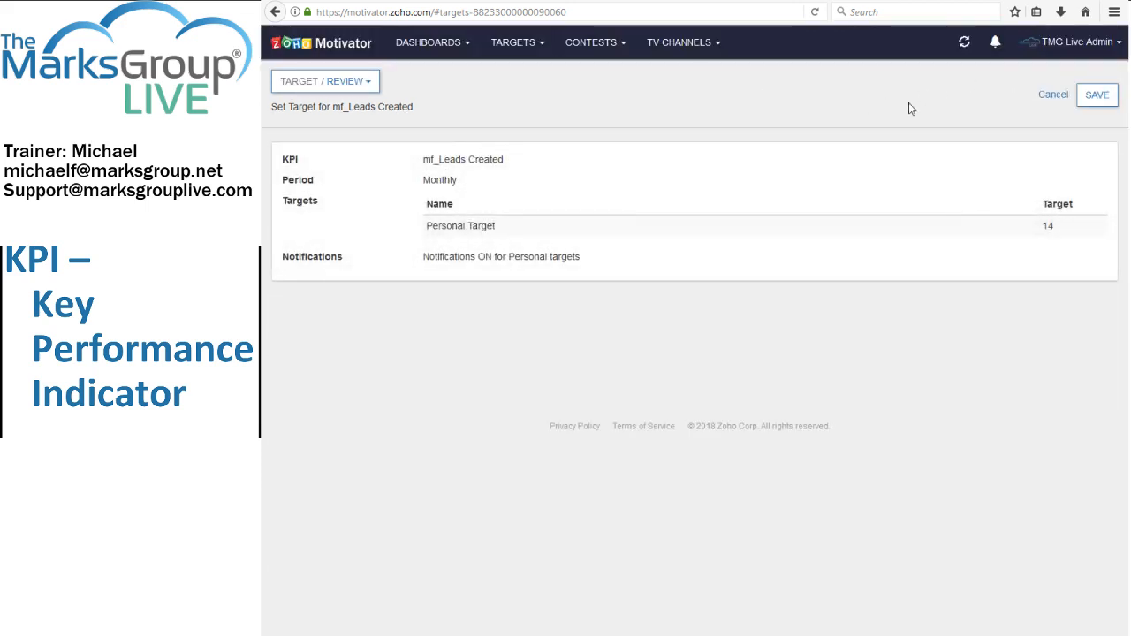
left_click(1093, 95)
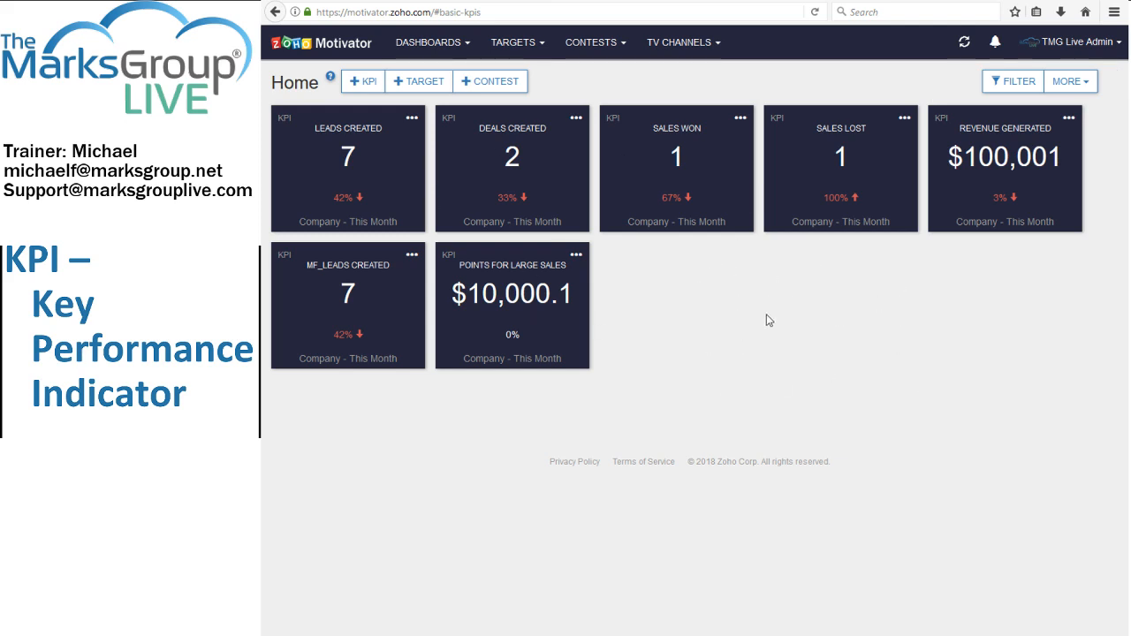
View the mf_Leads Created target among the personal targets and return to the Home dashboard.
left_click(528, 50)
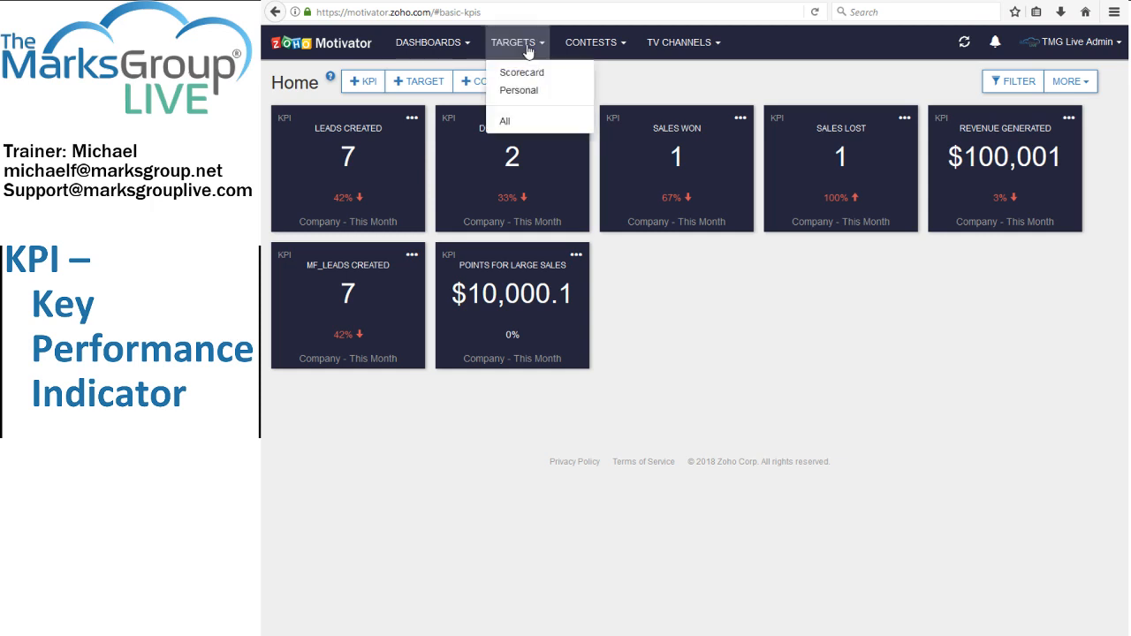
left_click(515, 91)
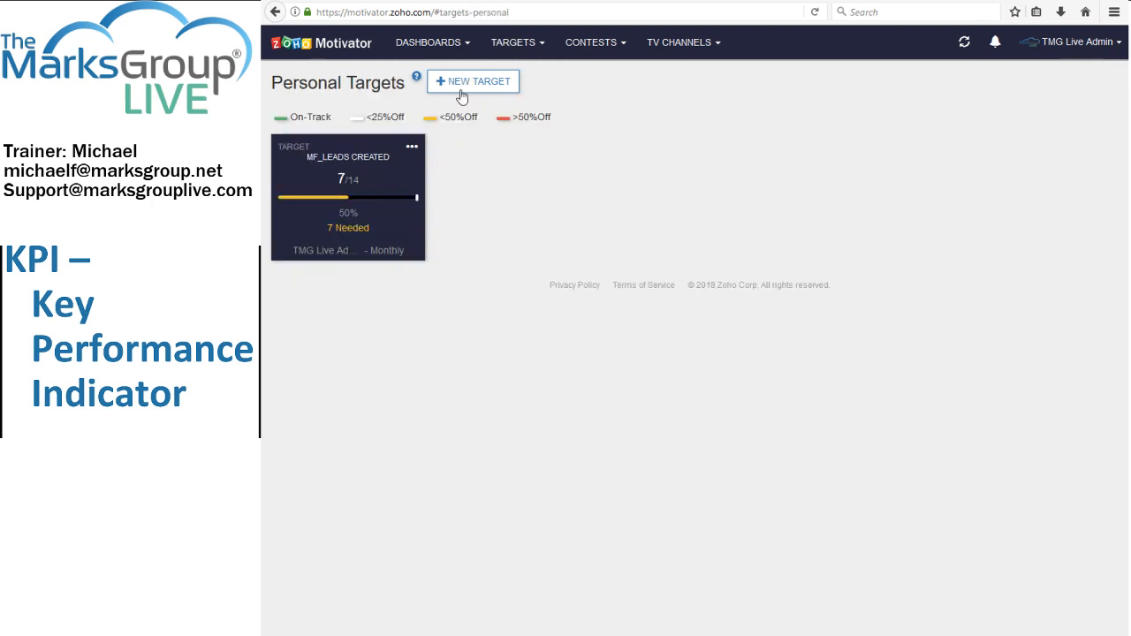
left_click(456, 45)
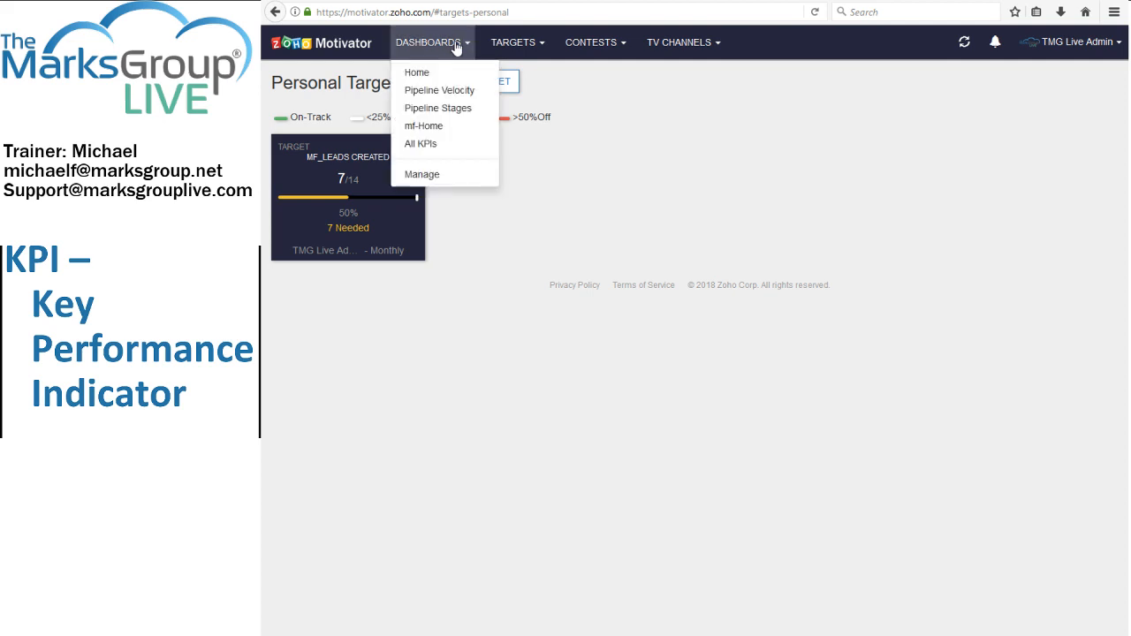
left_click(415, 72)
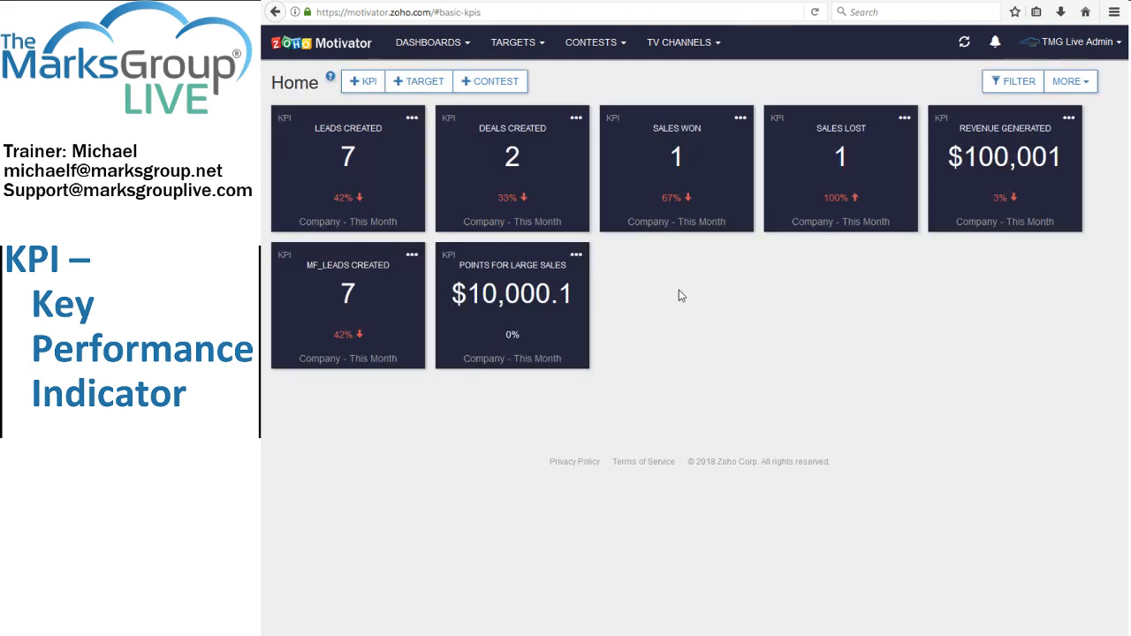
Check the Home dashboard's option for adding targets and the actions available for the mf_Leads Created personal target.
left_click(424, 82)
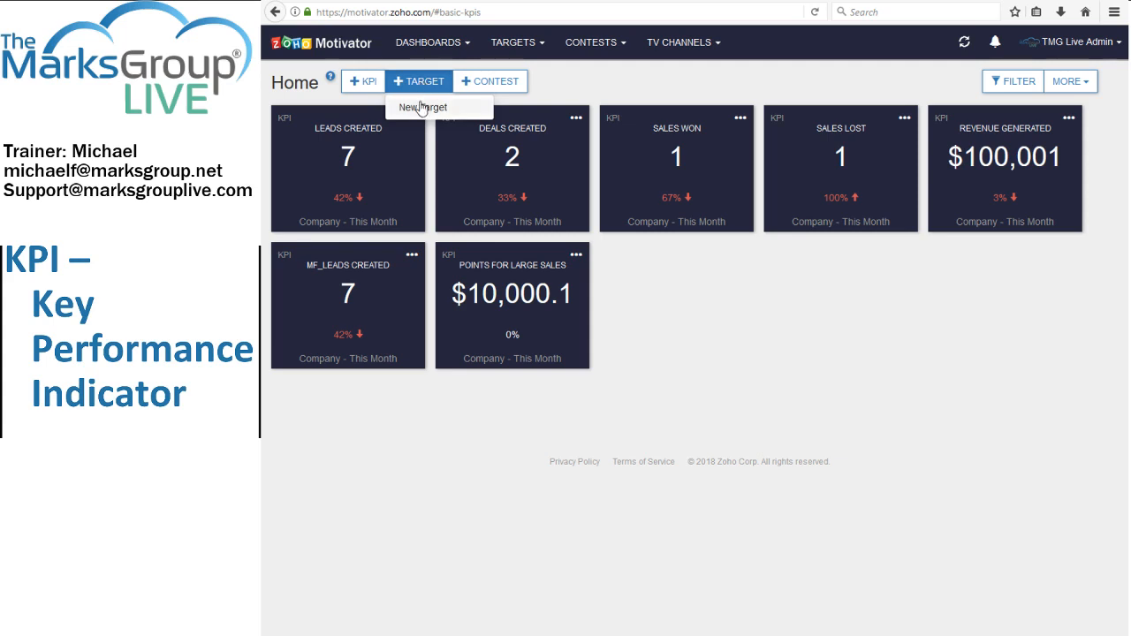
left_click(512, 43)
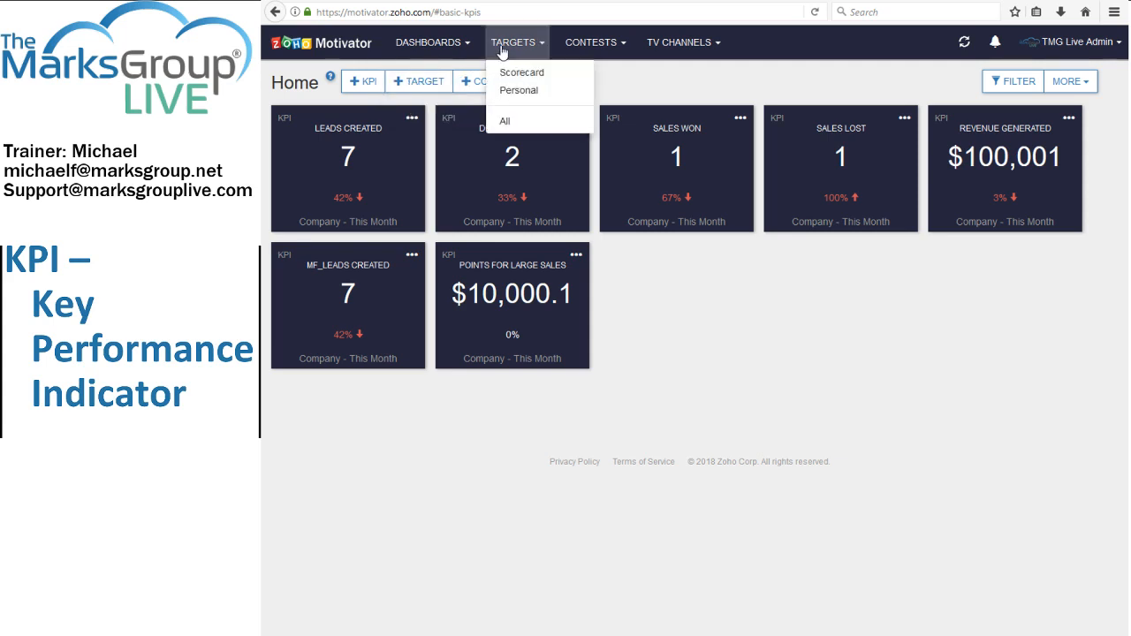
left_click(517, 90)
left_click(411, 149)
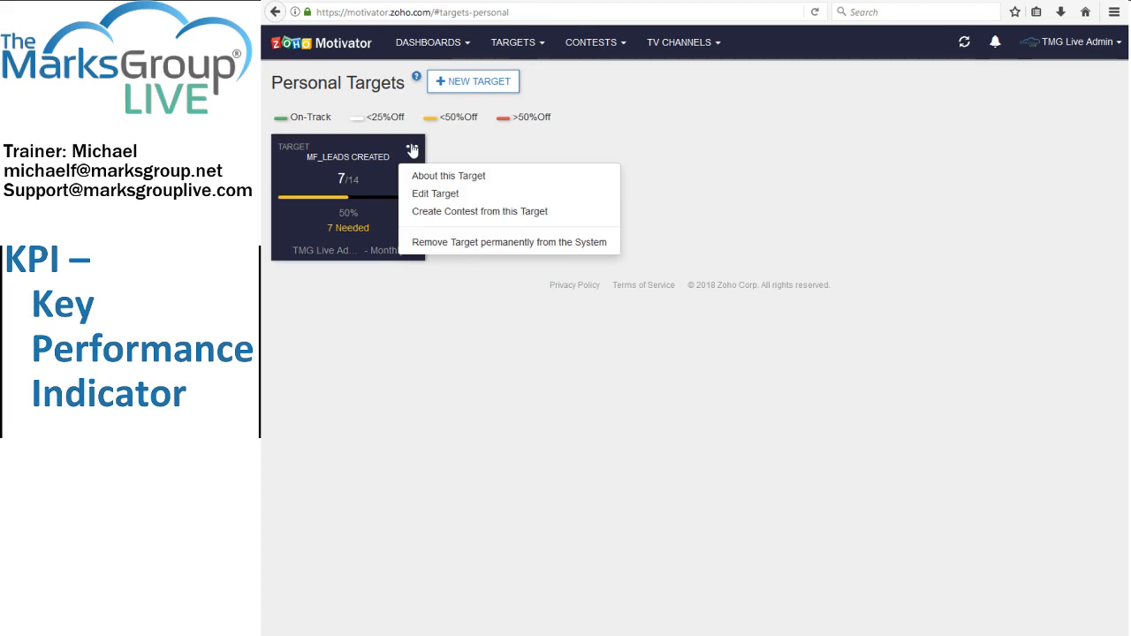
left_click(335, 345)
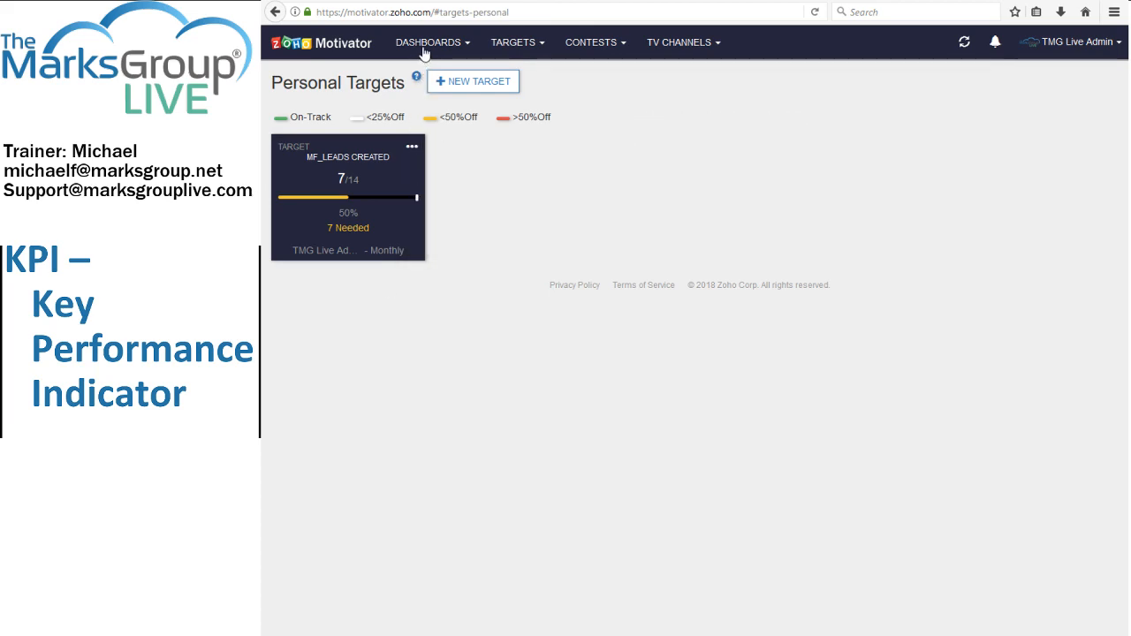
From the Home dashboard, open the monthly mf_Leads Created target with the personal target of 14, review it and save it.
left_click(425, 46)
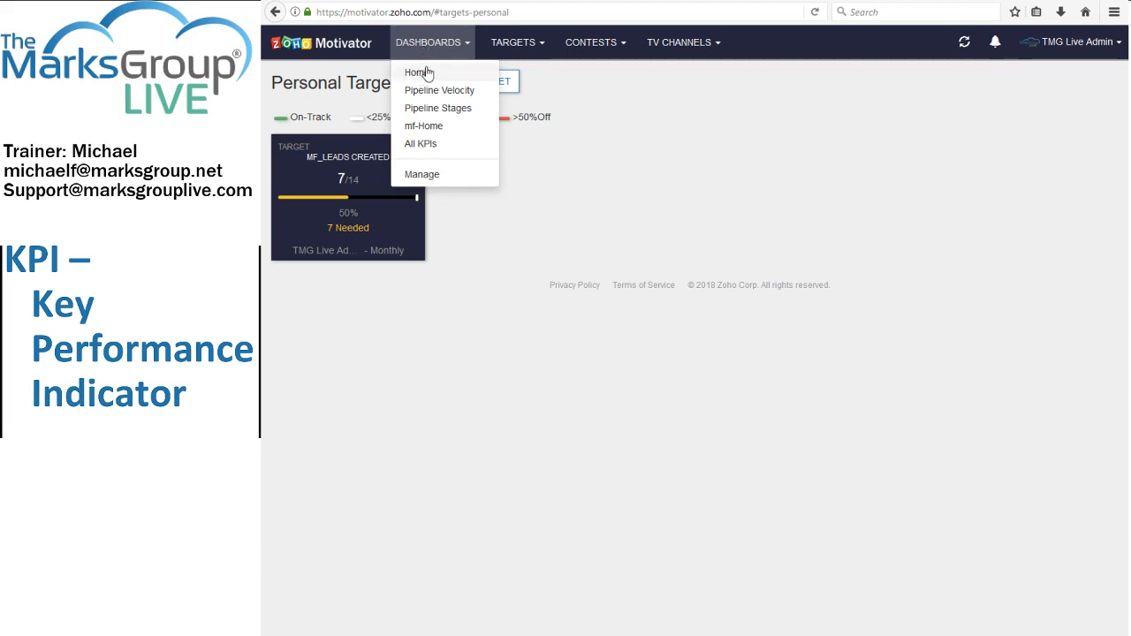
left_click(417, 72)
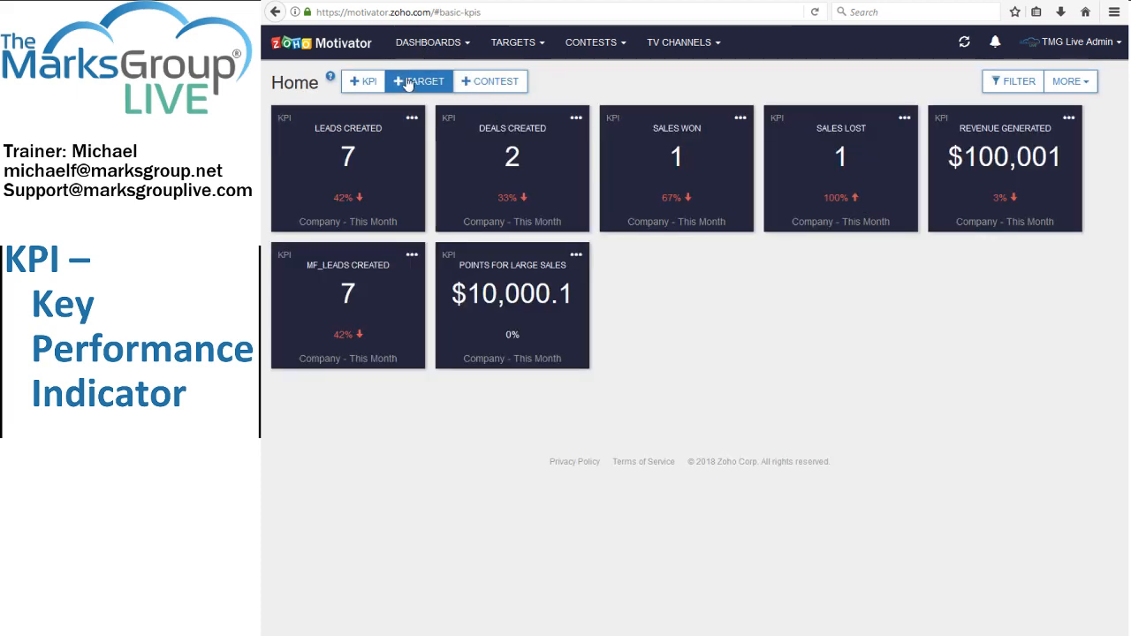
left_click(410, 82)
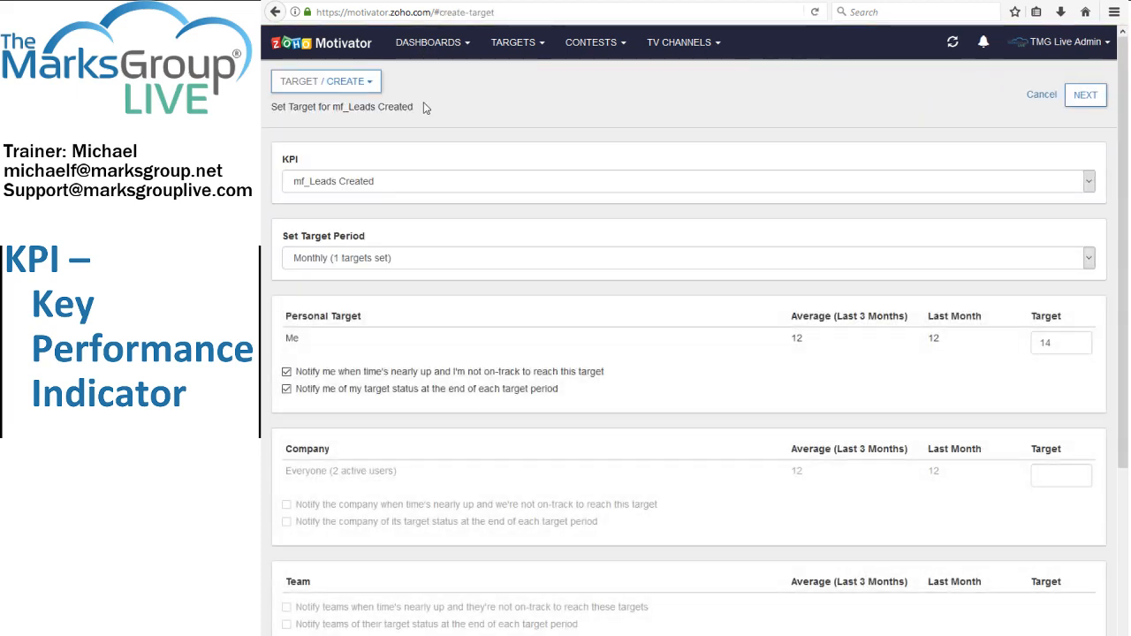
left_click(1078, 96)
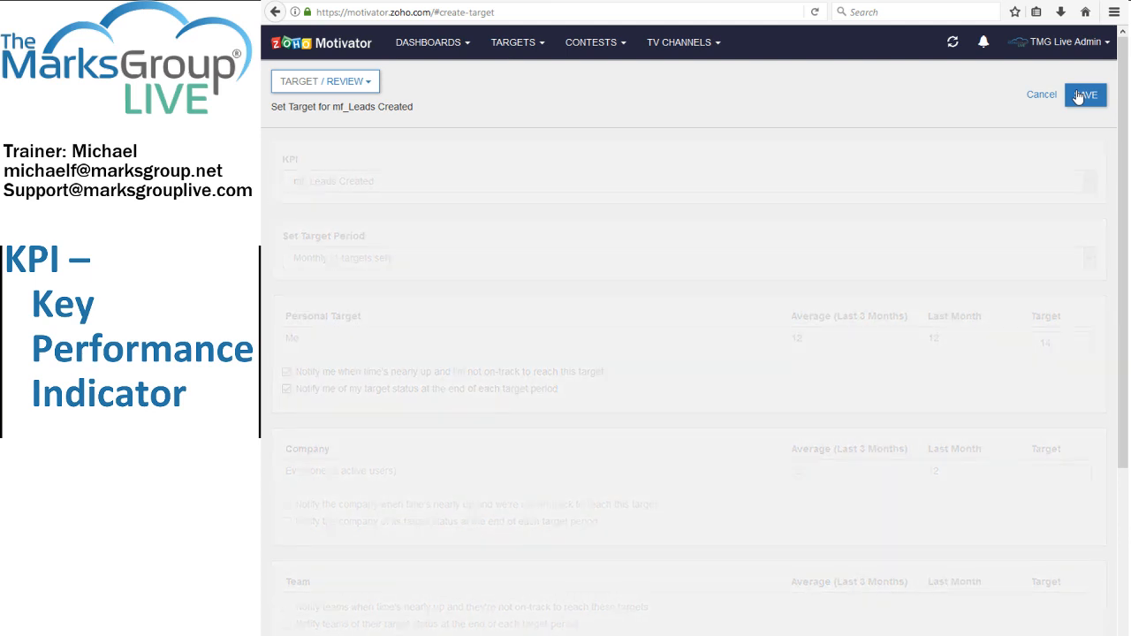
left_click(1081, 95)
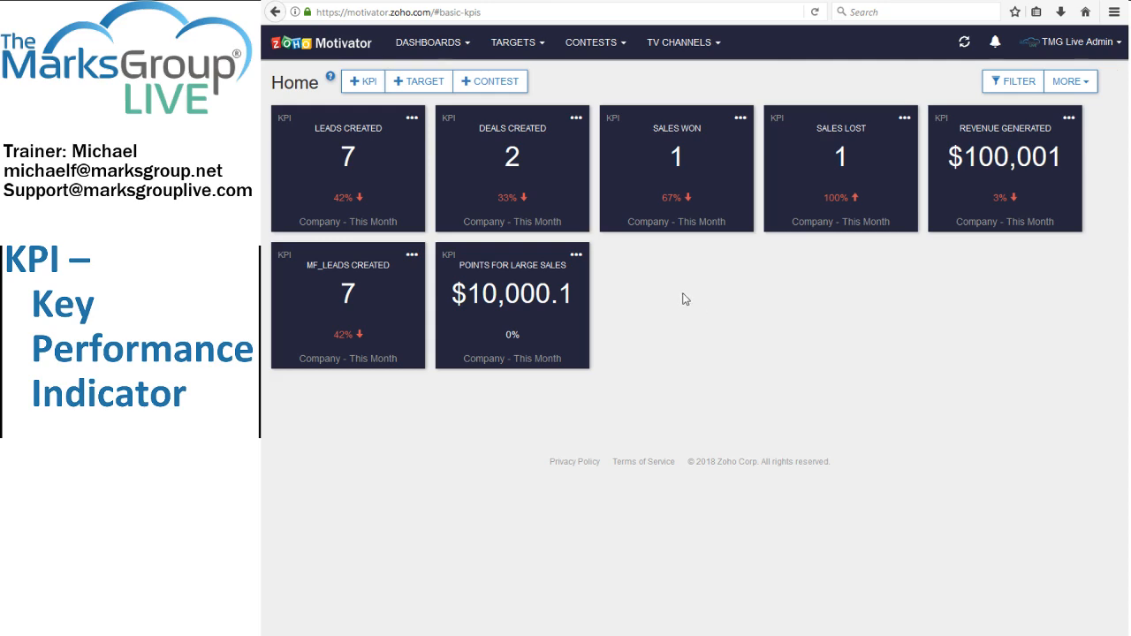
Check the Home dashboard's people and period filter options without applying them, and reload the dashboard.
left_click(1016, 80)
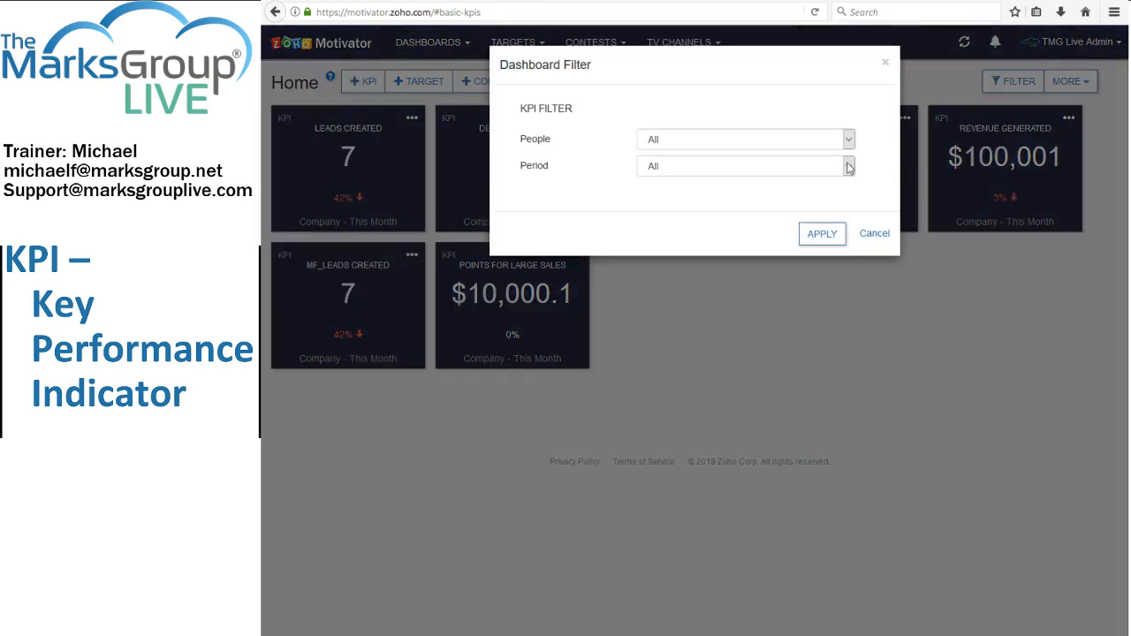
left_click(866, 232)
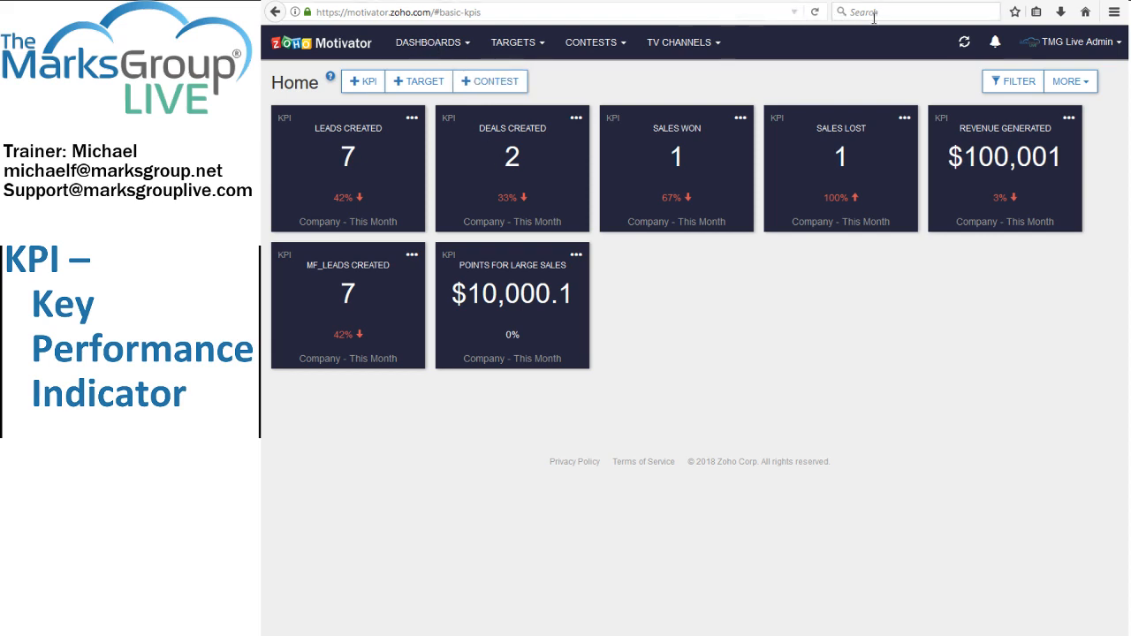
left_click(816, 13)
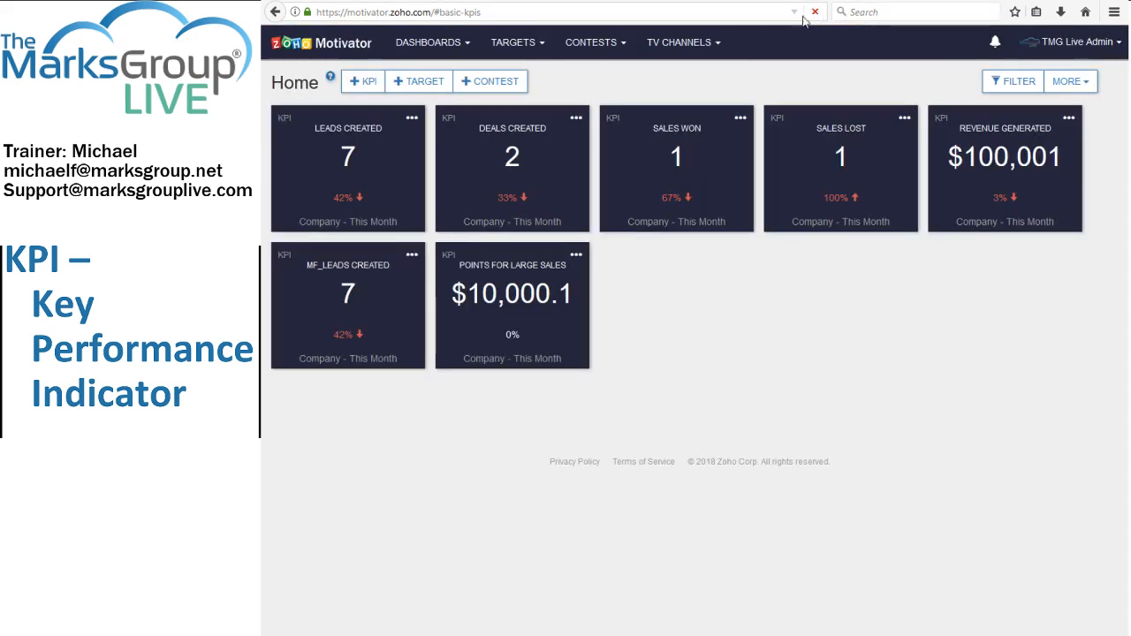
View the personal targets and check the actions available for mf_Leads Created.
left_click(511, 44)
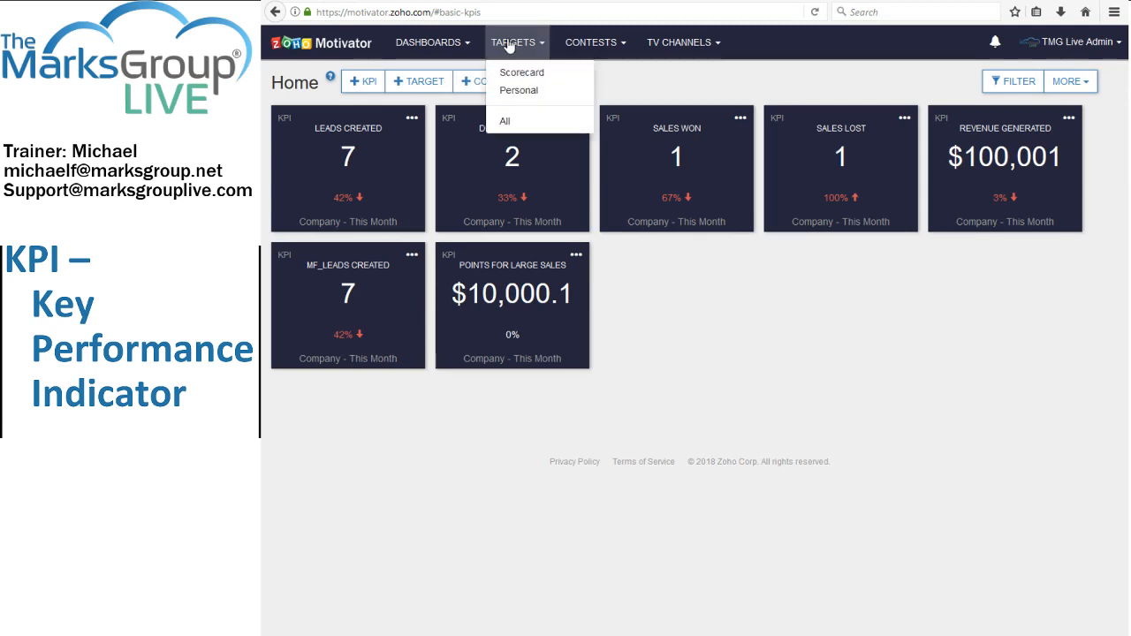
left_click(517, 91)
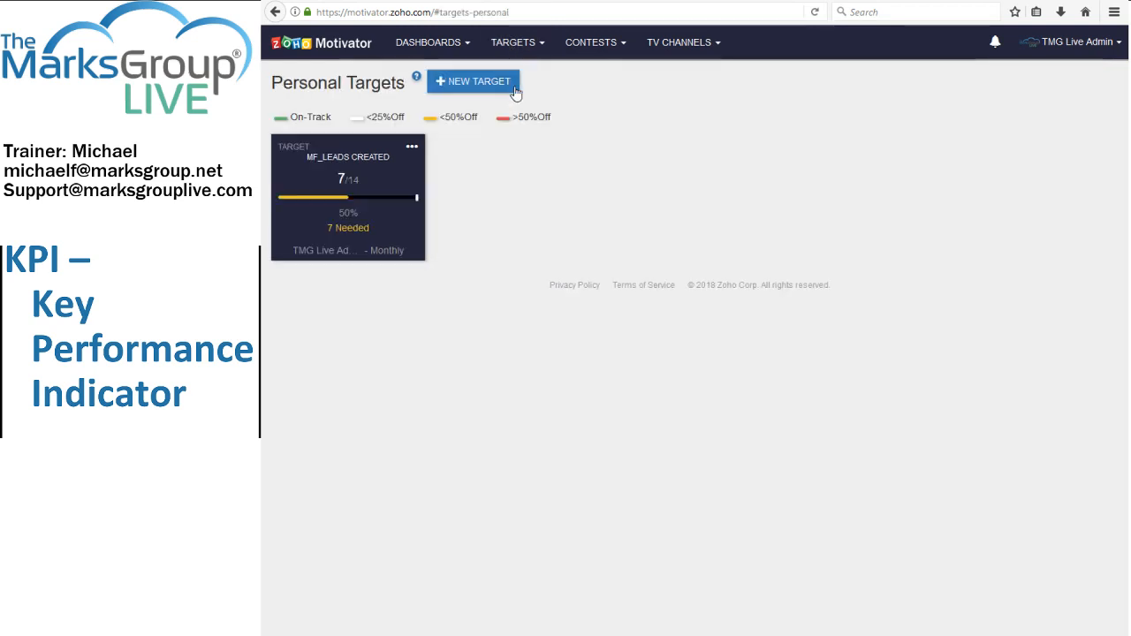
left_click(411, 148)
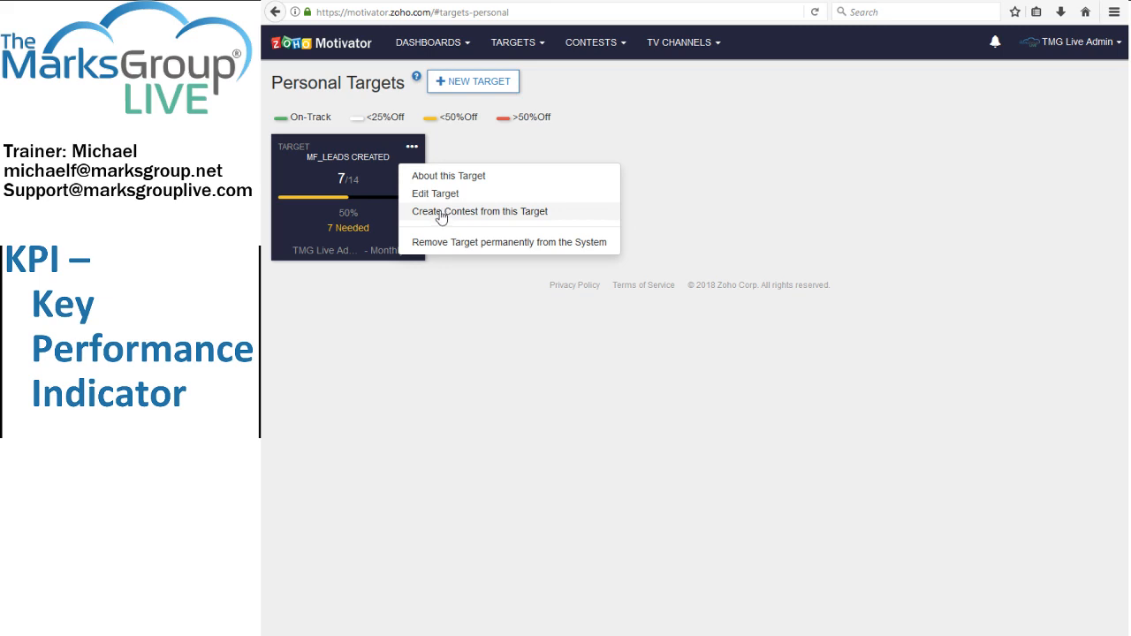
View the list of all contests and the list of all targets.
left_click(499, 41)
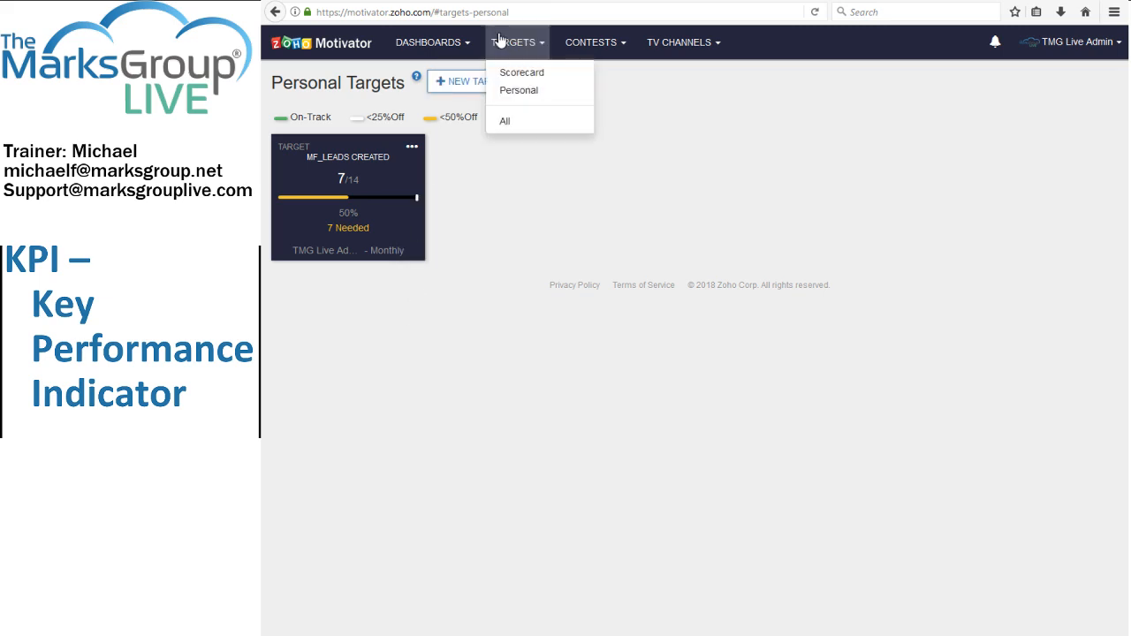
left_click(439, 42)
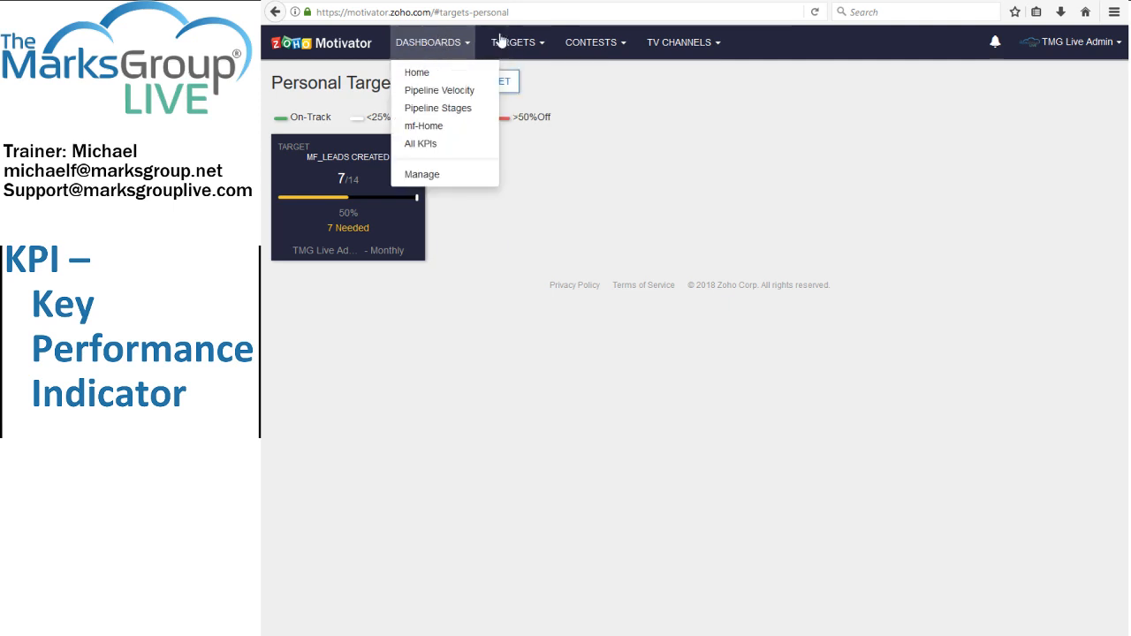
left_click(593, 46)
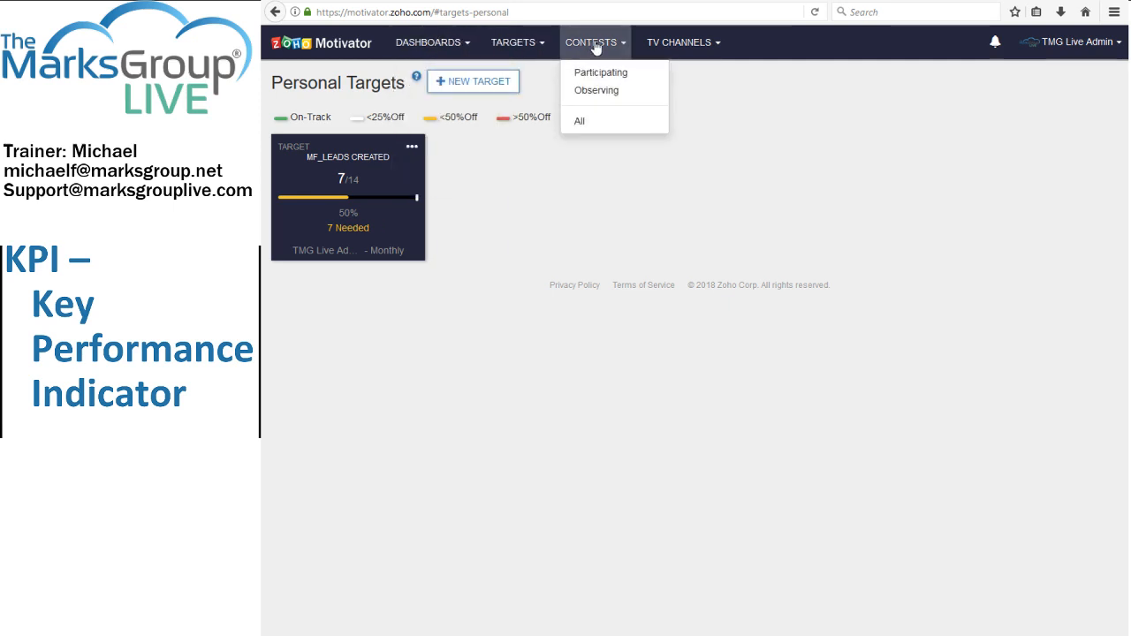
left_click(581, 121)
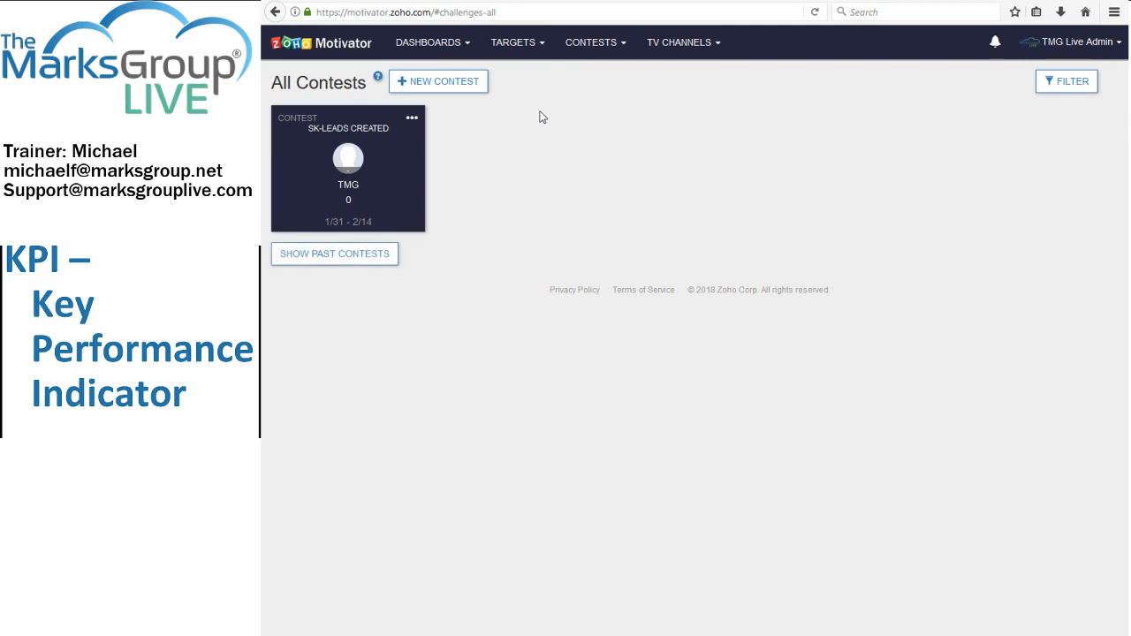
left_click(508, 43)
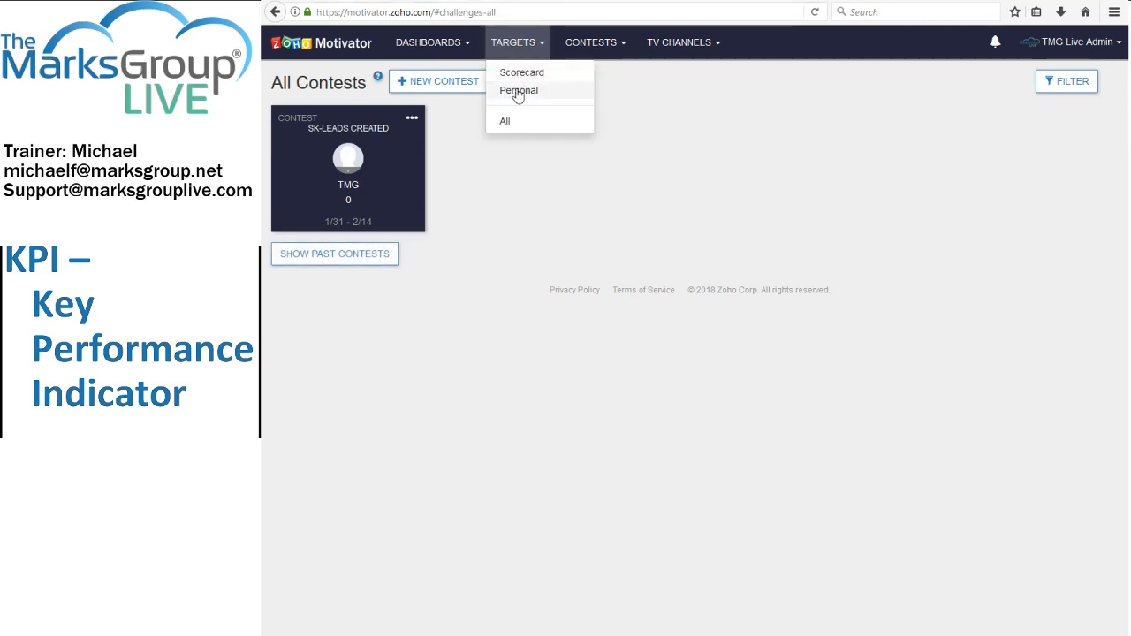
left_click(510, 121)
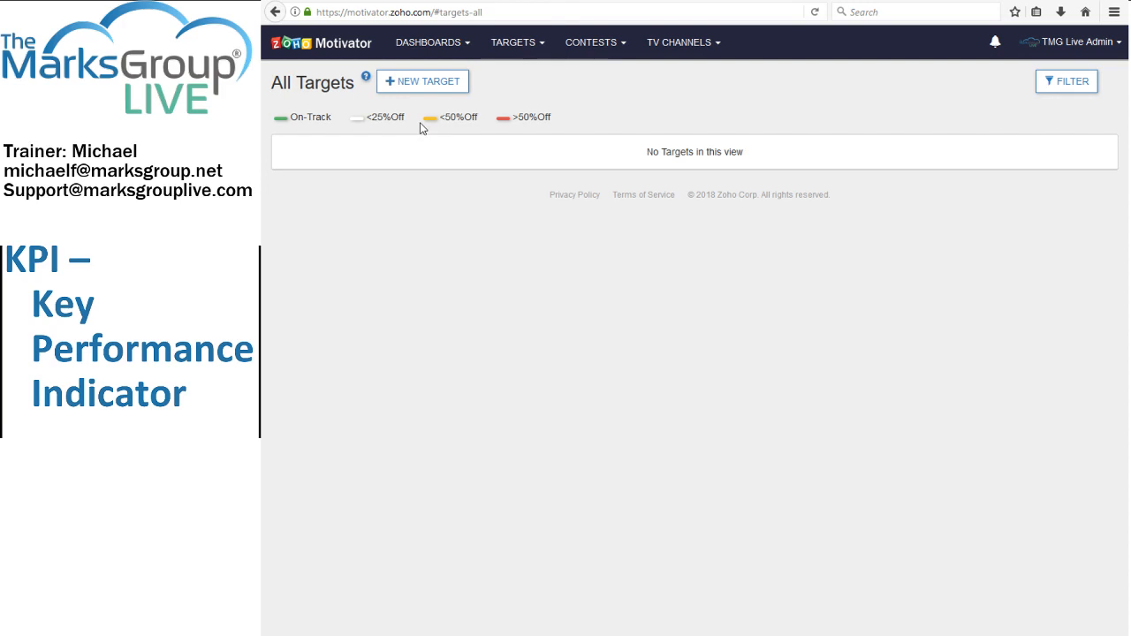
Create a contest from the mf_Leads Created personal target and save it with participants notified.
left_click(509, 42)
left_click(509, 90)
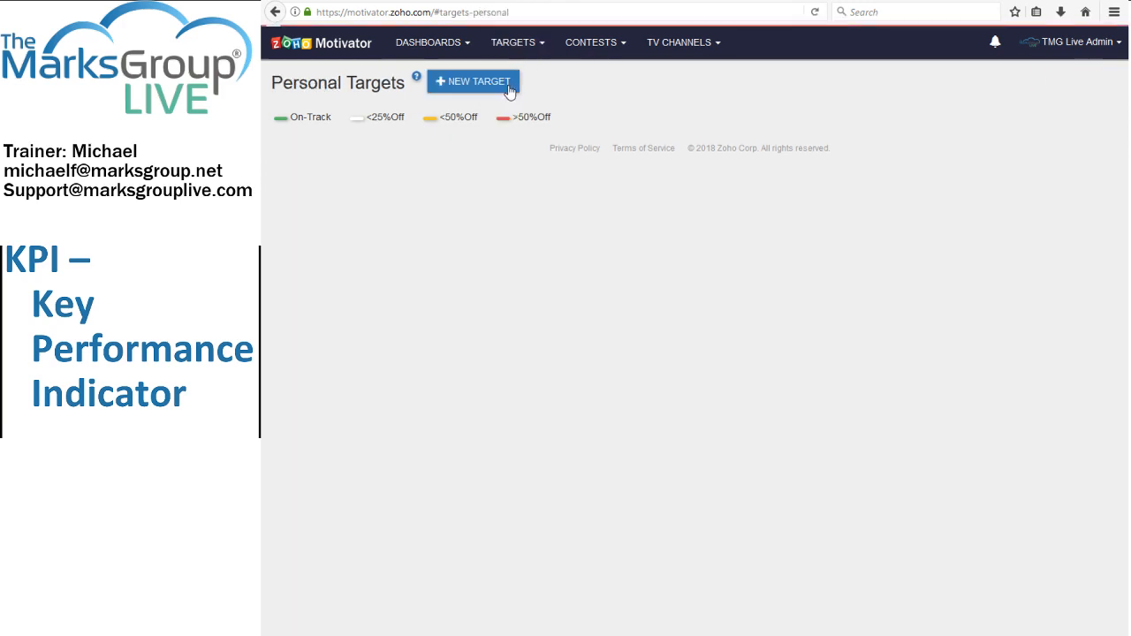
left_click(412, 148)
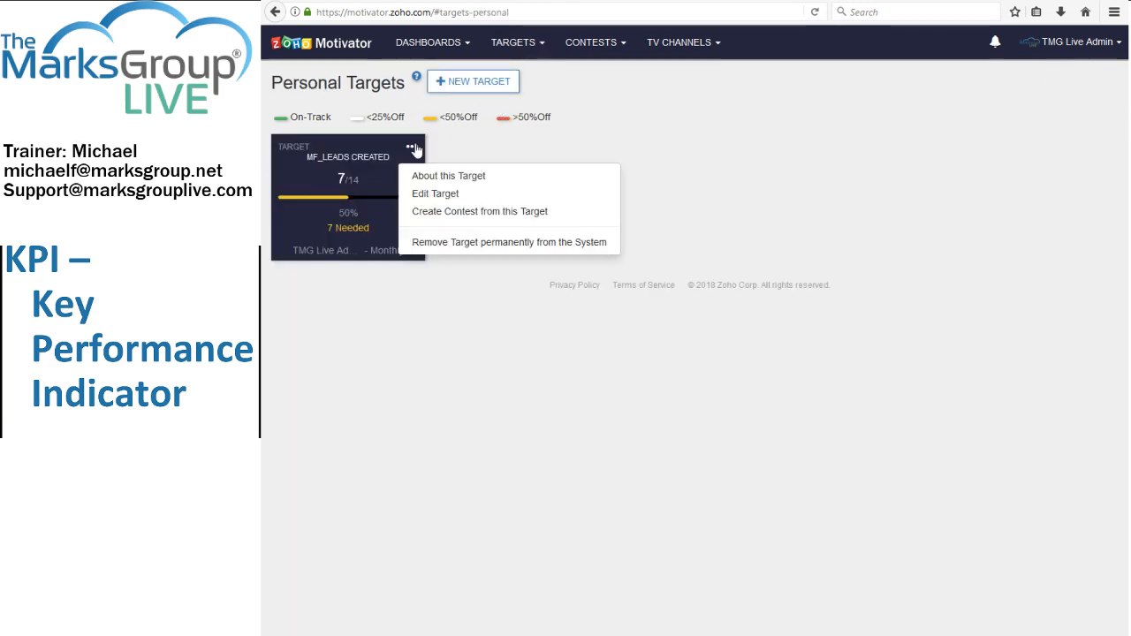
left_click(437, 214)
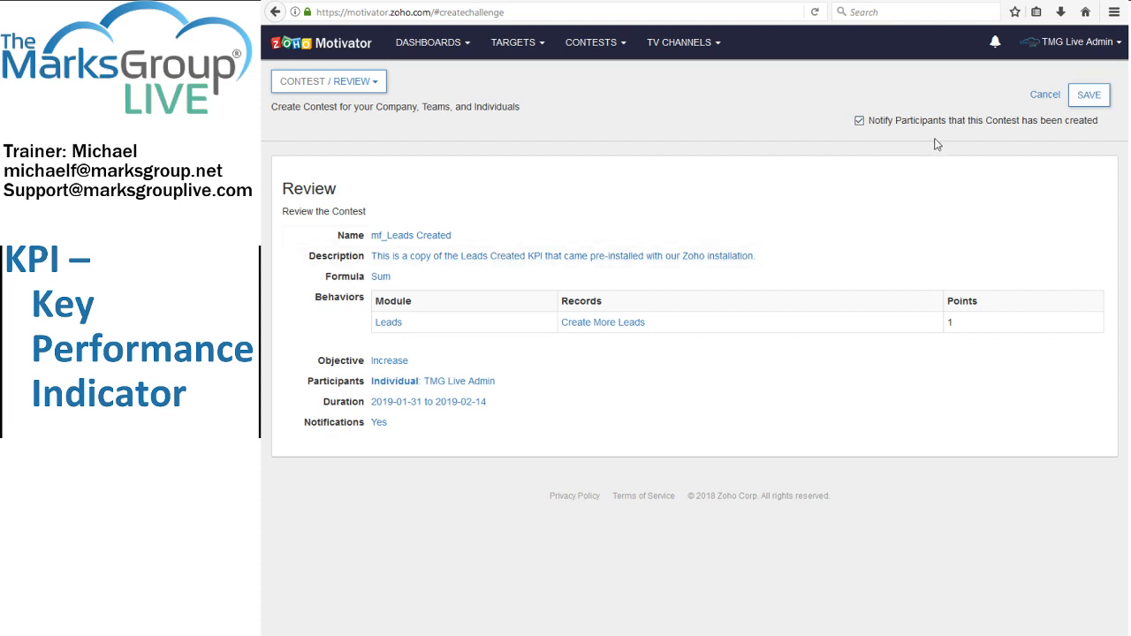
left_click(1088, 94)
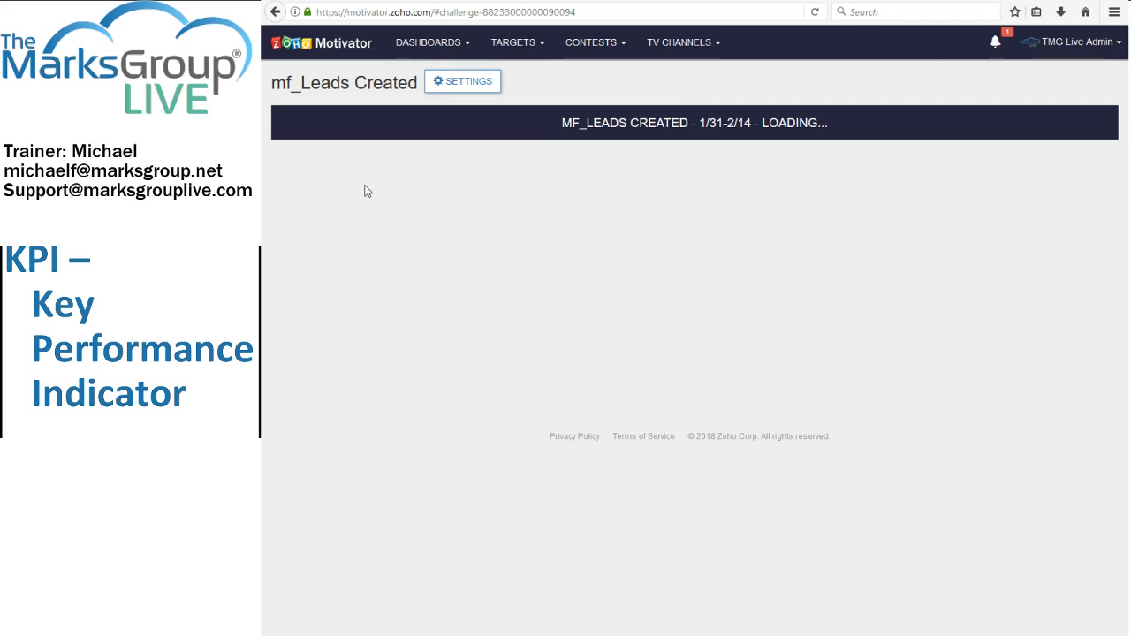
Check the mf-Home dashboard's option for adding targets and return to the list of all contests.
left_click(452, 46)
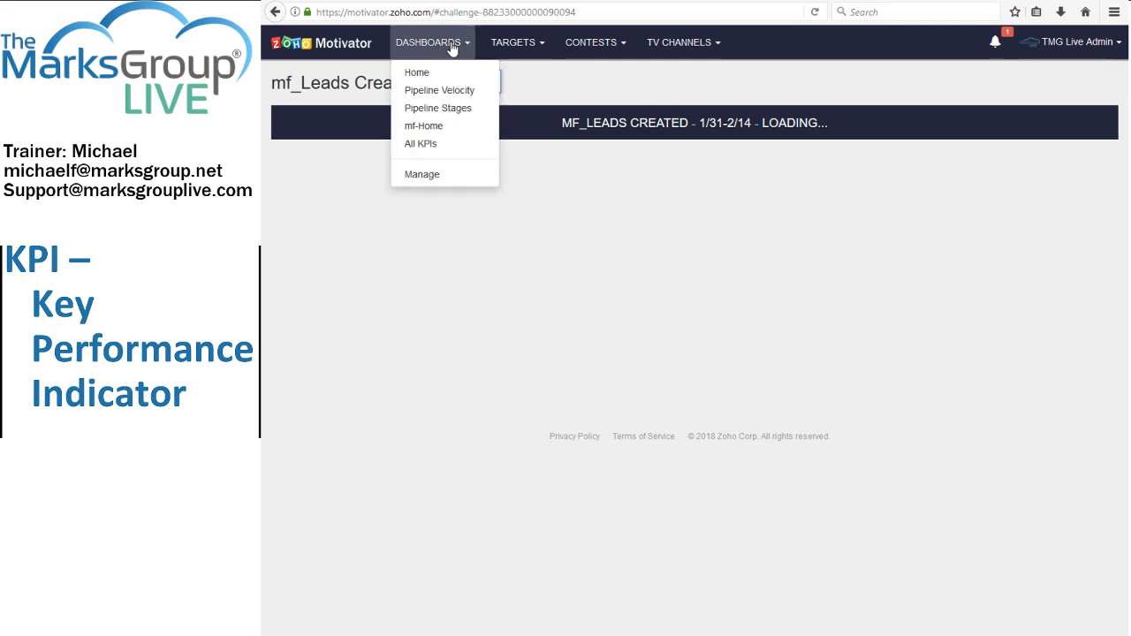
left_click(425, 126)
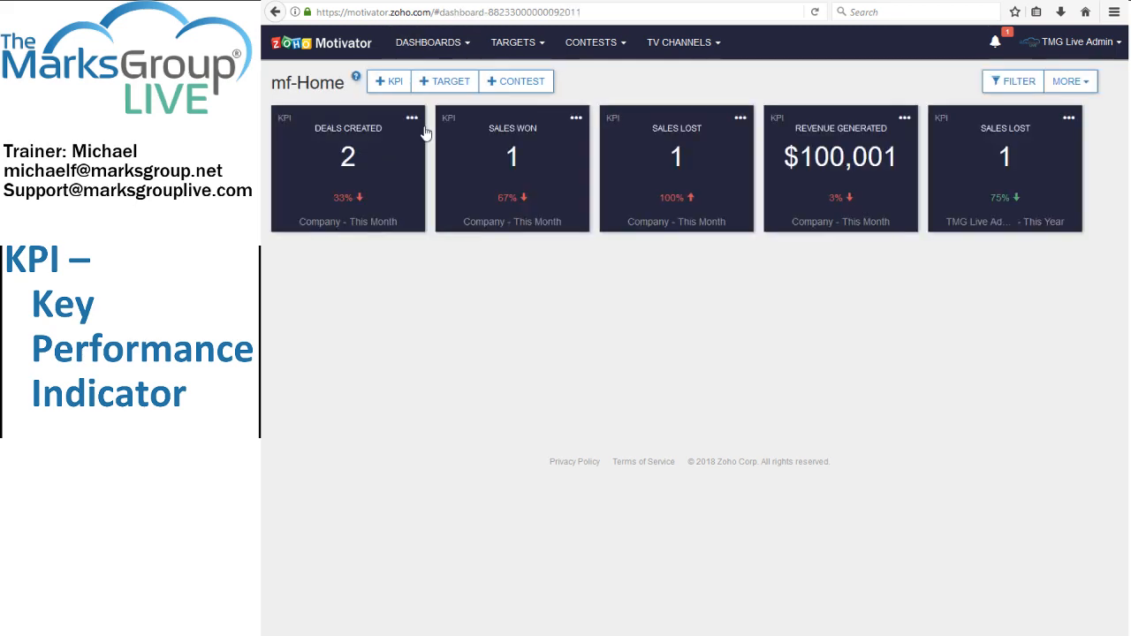
left_click(446, 82)
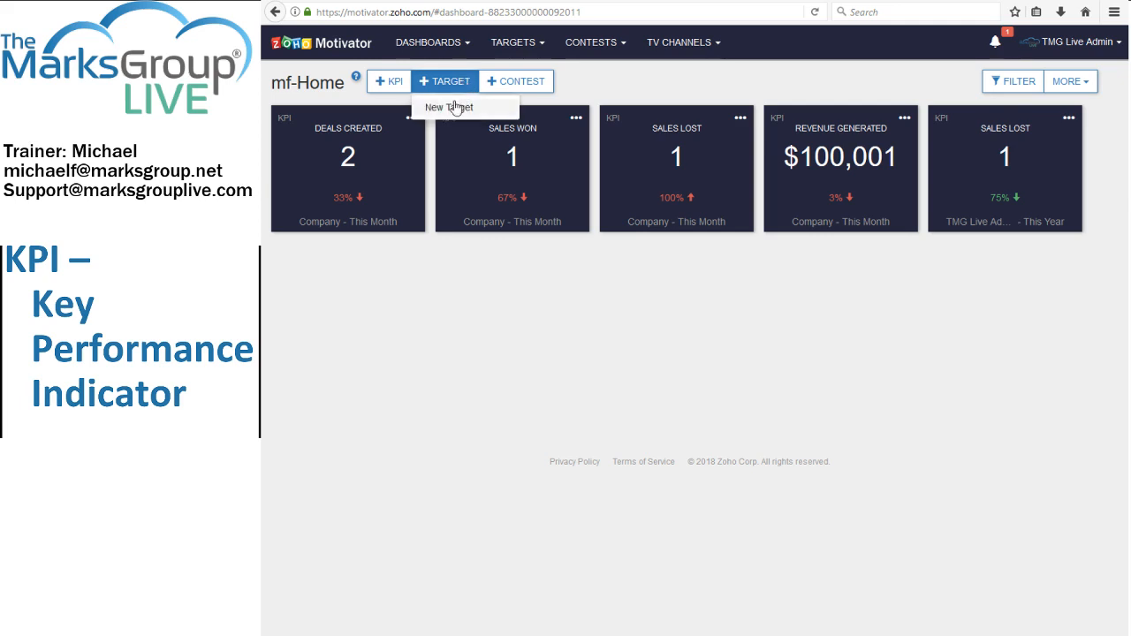
left_click(596, 77)
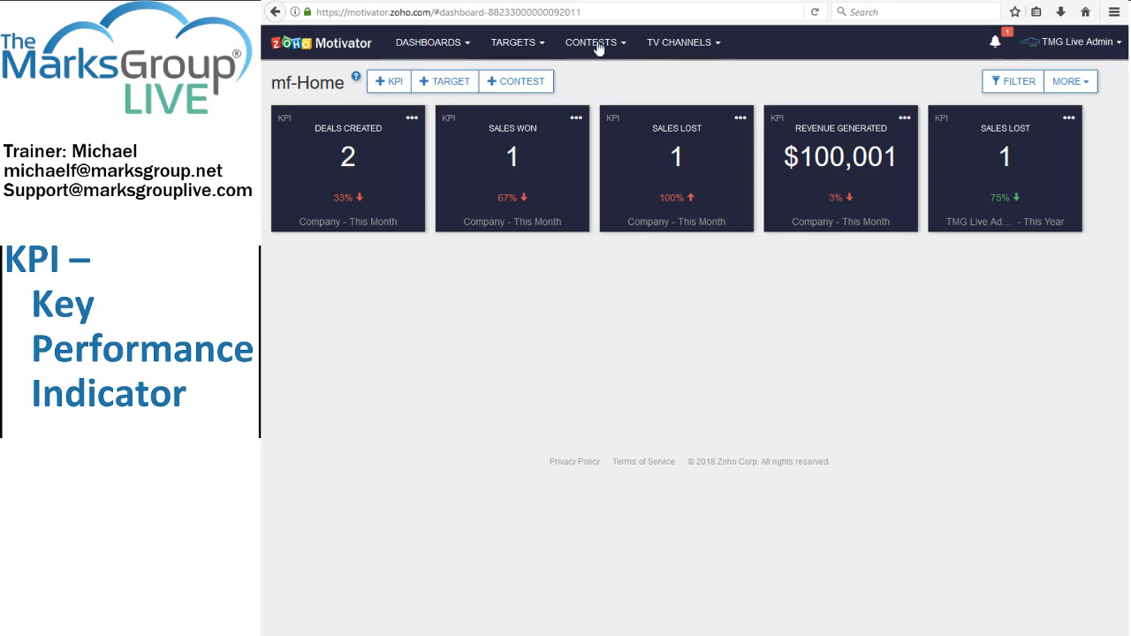
left_click(598, 46)
left_click(576, 121)
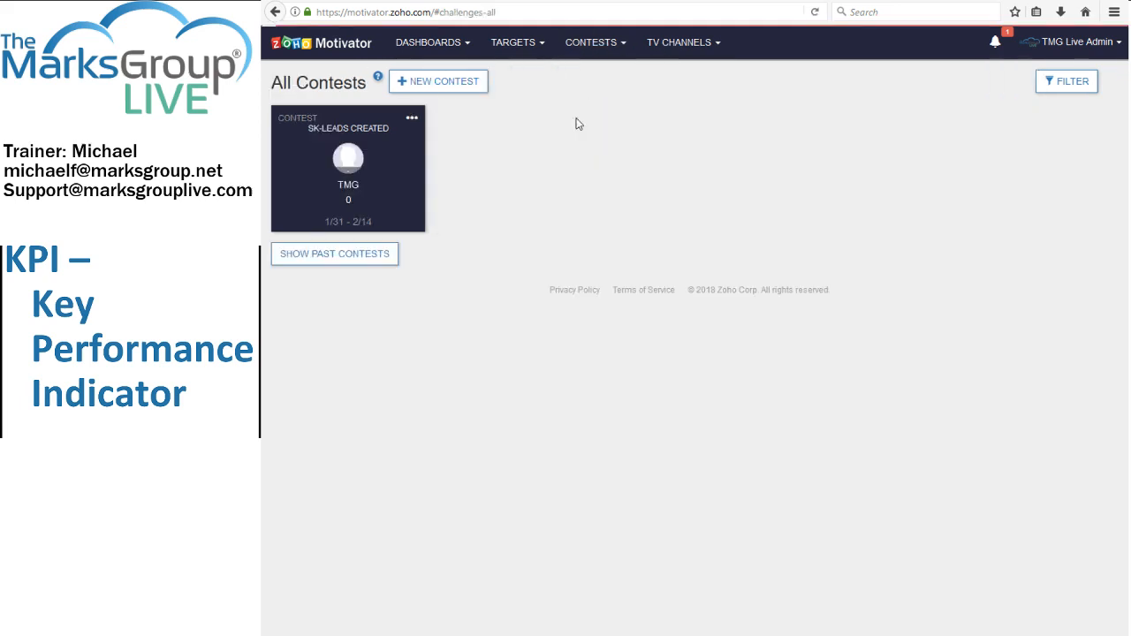
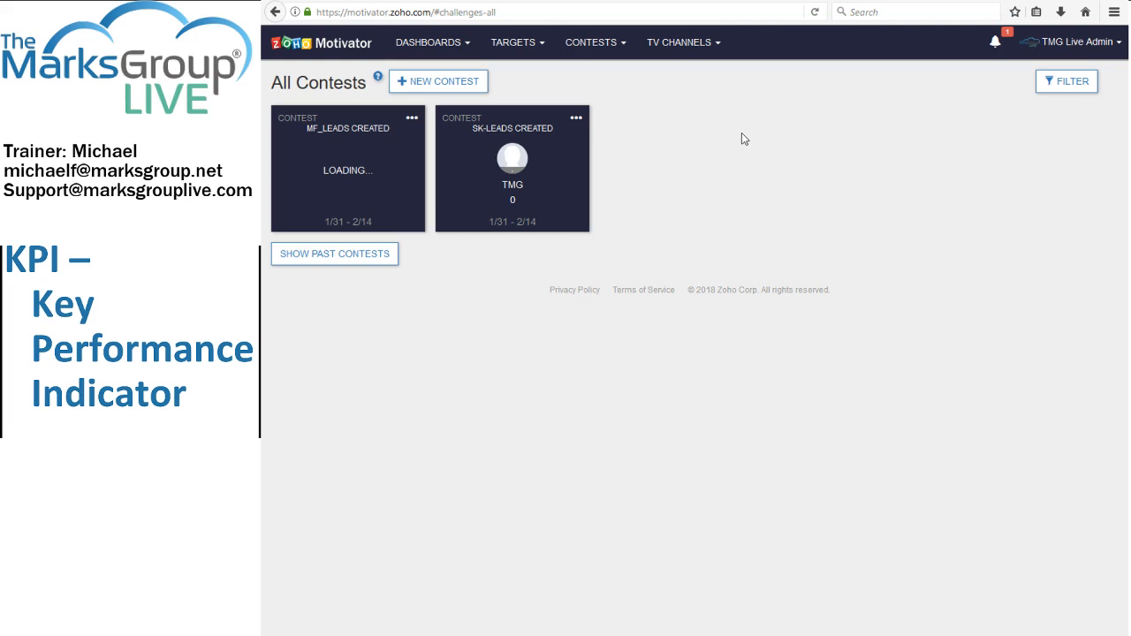
Preview the Home Channel from the TV channels and open its management settings.
left_click(667, 43)
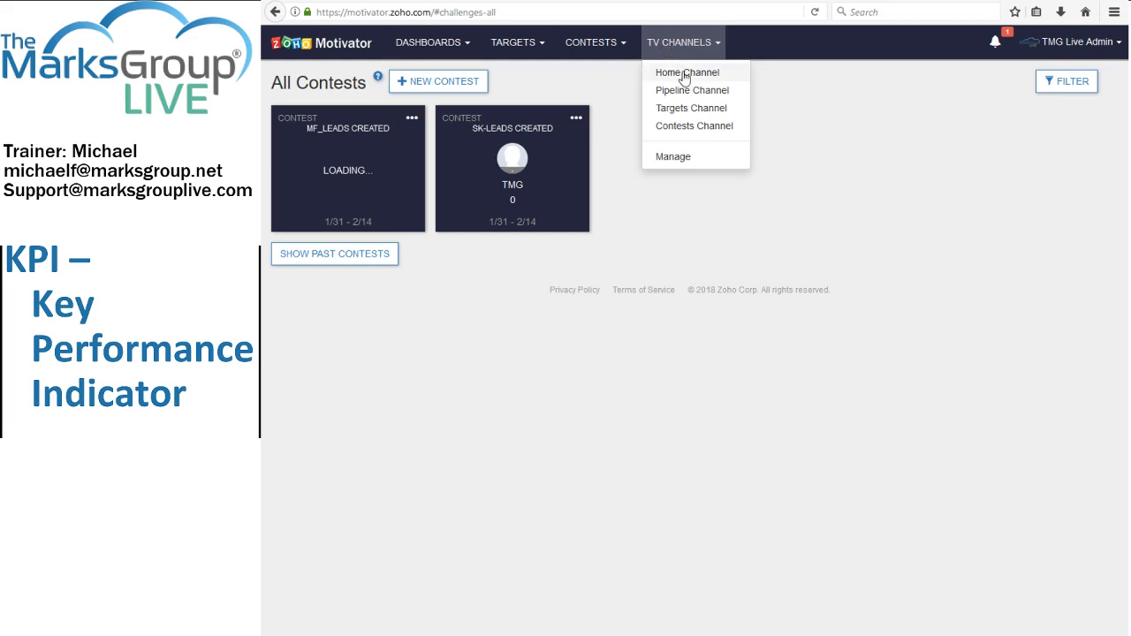
left_click(685, 78)
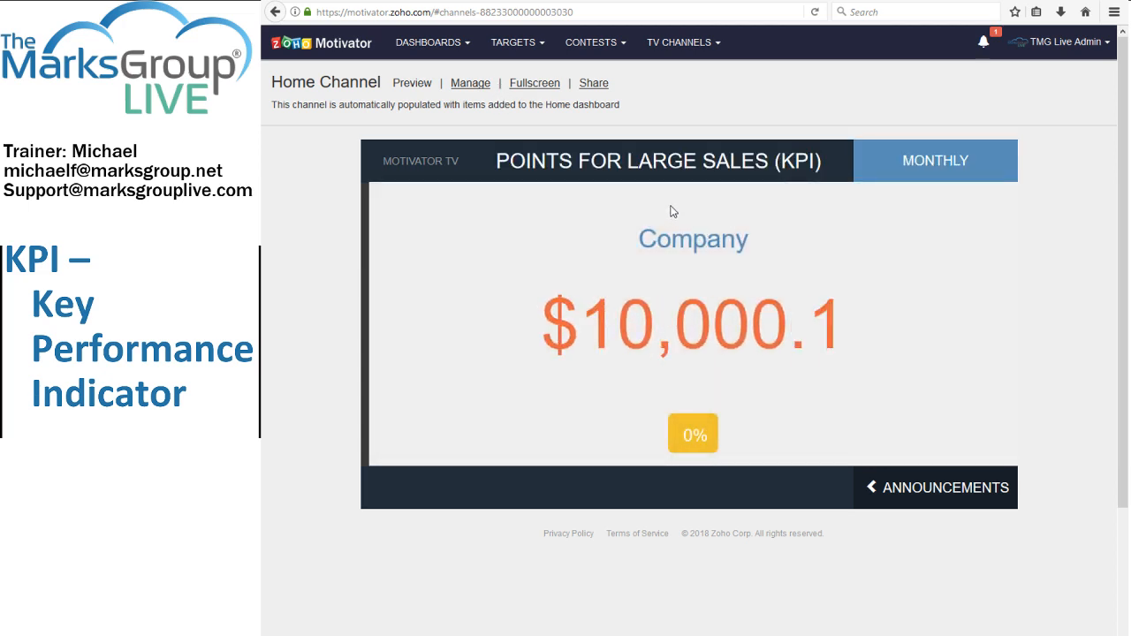
left_click(470, 85)
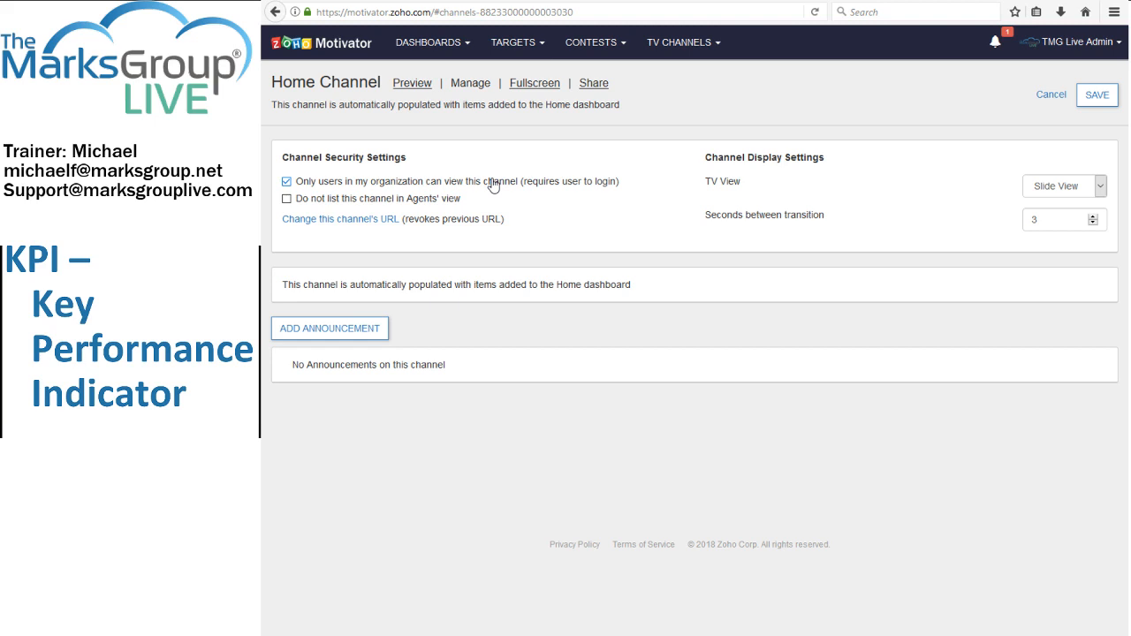
Add and save the announcement "Don't forget to log all your activity in Zoho to be eligible for this month's "most leads found" award!".
left_click(372, 329)
left_click(369, 376)
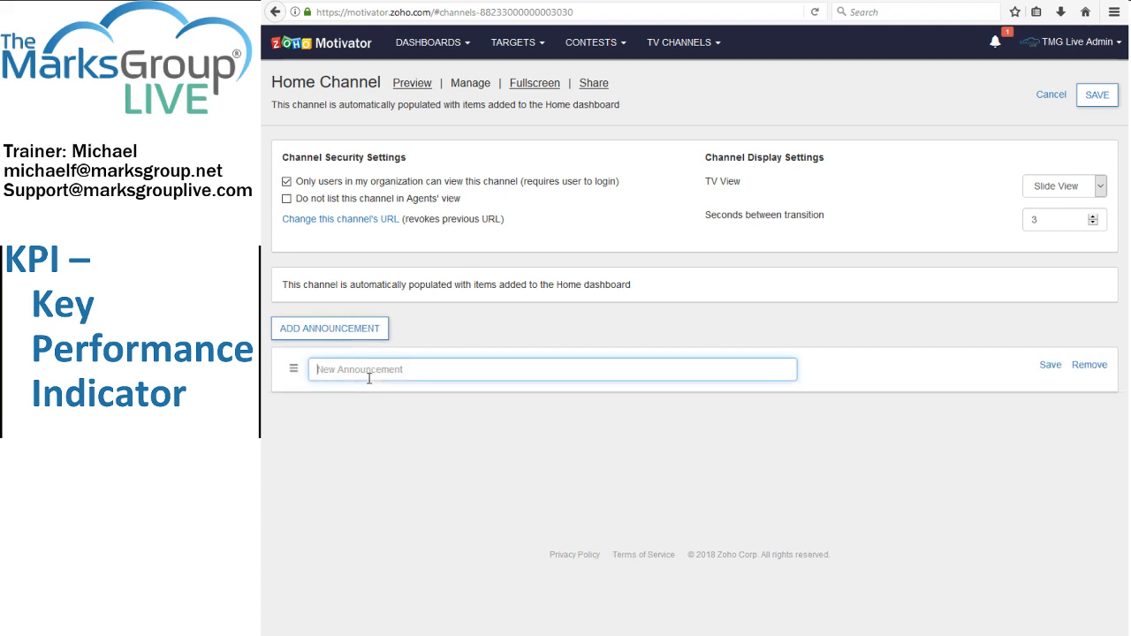
type("Don't forget to")
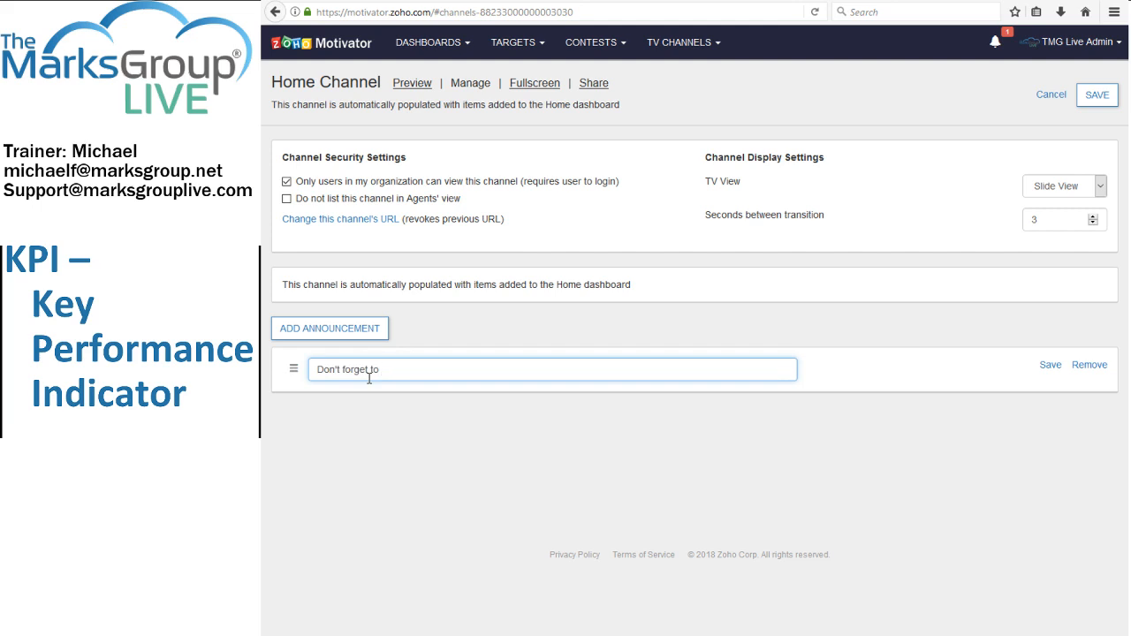
type(" log all your activity in Zoho to be elig")
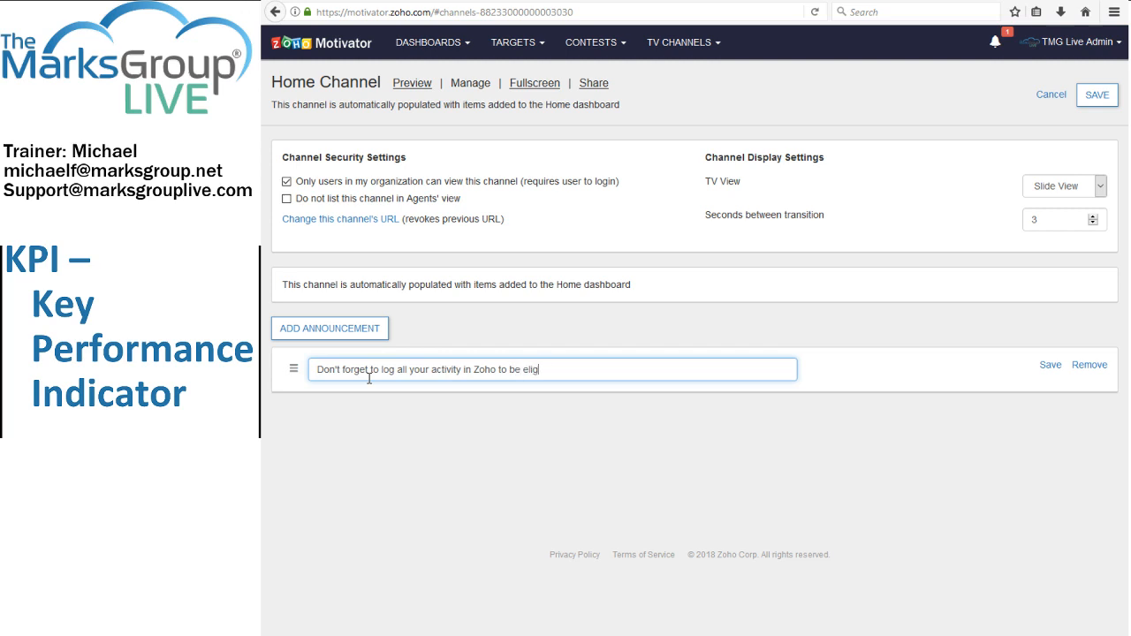
type("ible to")
key("BackSpace")
key("BackSpace")
key("BackSpace")
type("for this month's \"most Le")
key("BackSpace")
key("BackSpace")
type("leads")
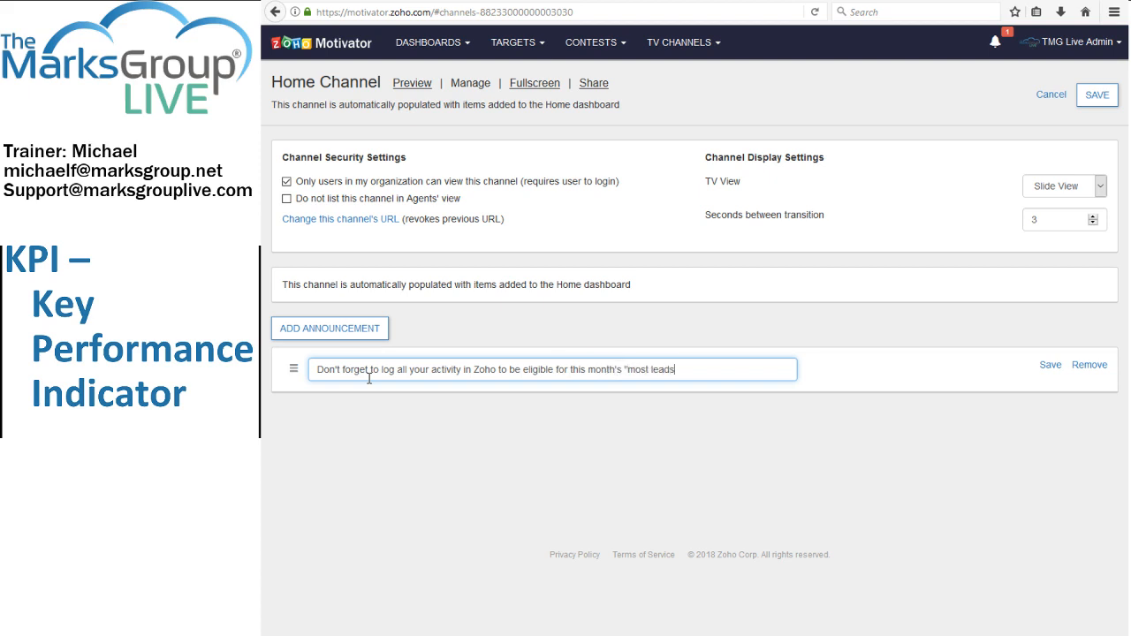
type(" found\" award!")
left_click(1050, 368)
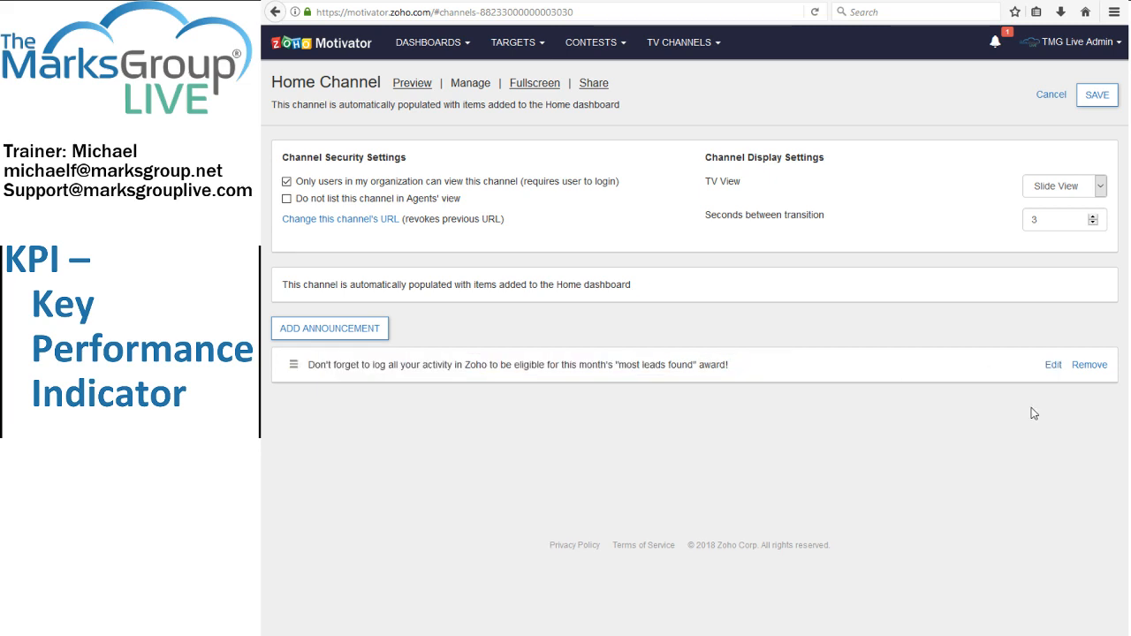
Add and save an announcement starting with the employee's first name, followed by "you've parked in the boss' spot again today. Might want to move that.".
left_click(325, 334)
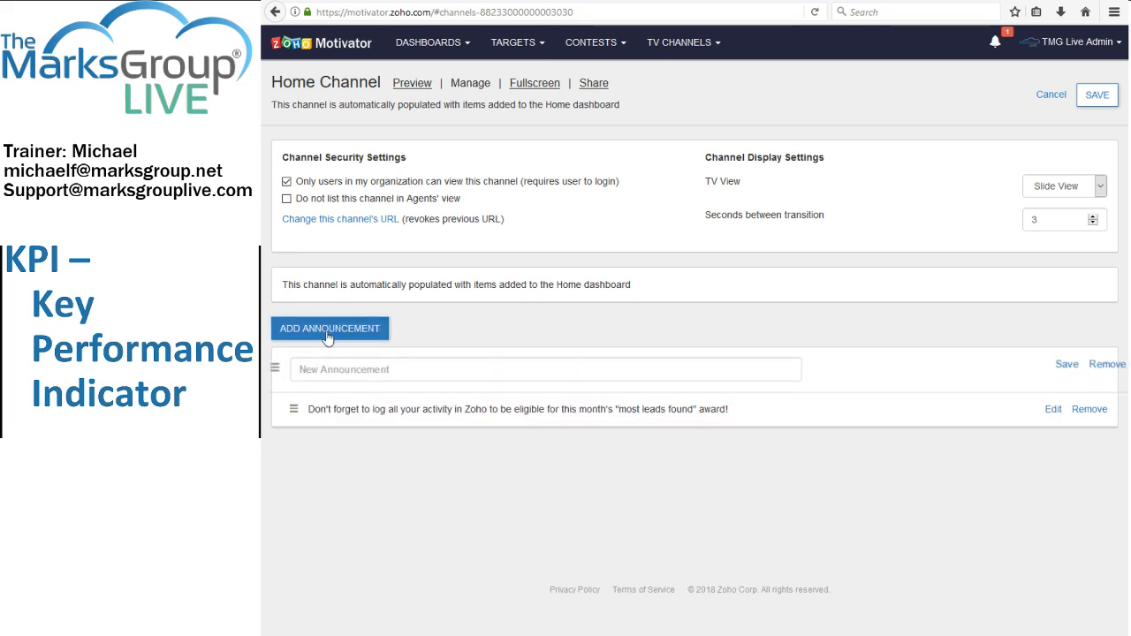
left_click(378, 369)
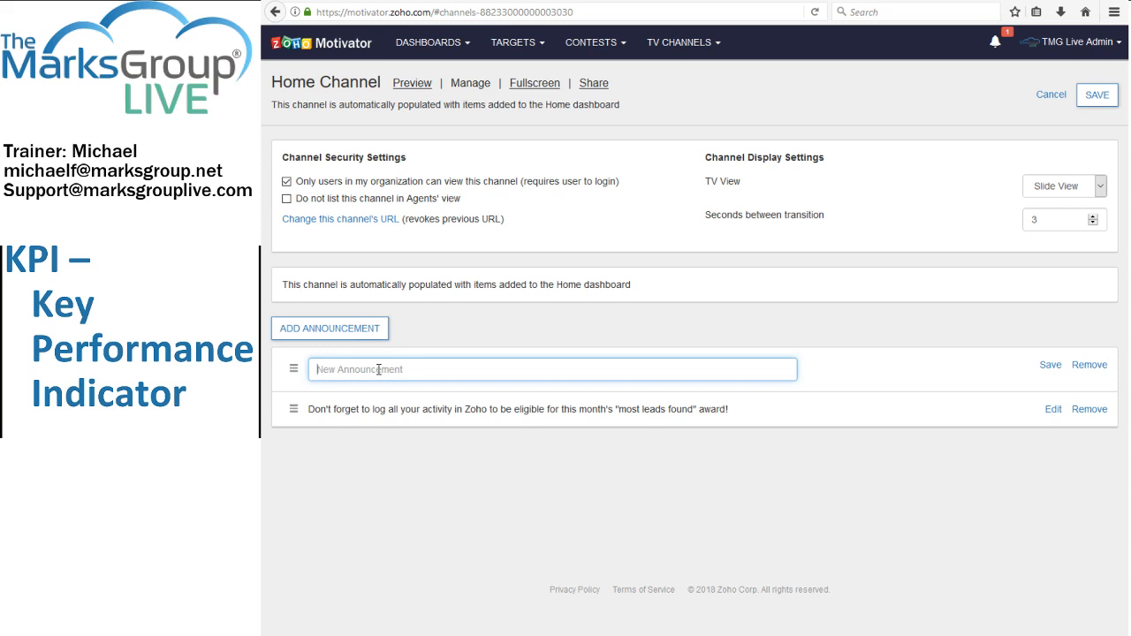
type("Jon")
type("hn - you've parked in t")
type("he boss")
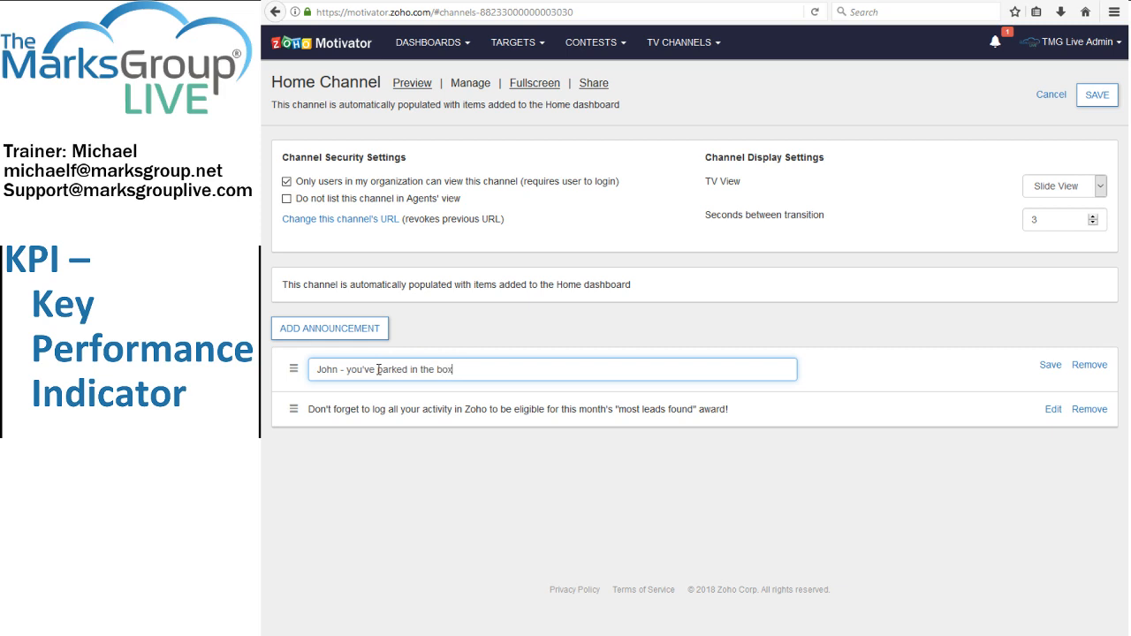
type("' spot again tody")
type("y. Might want to move that")
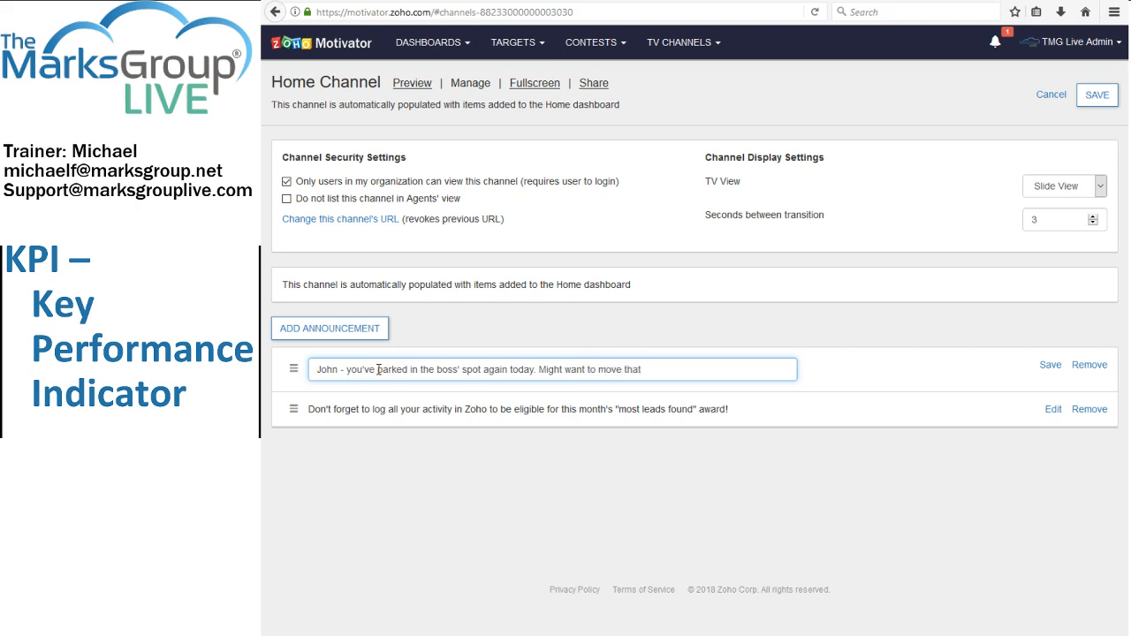
type(".")
left_click(1049, 366)
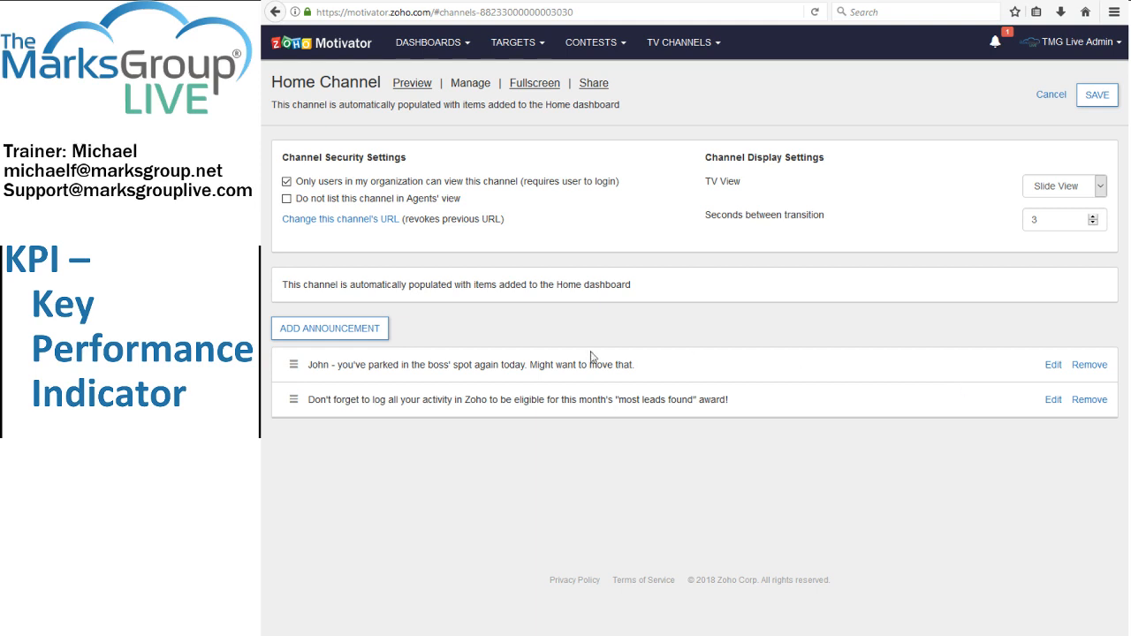
Add and save a third Home Channel announcement reading "Q2 Earnings coming soon!".
left_click(375, 328)
left_click(485, 368)
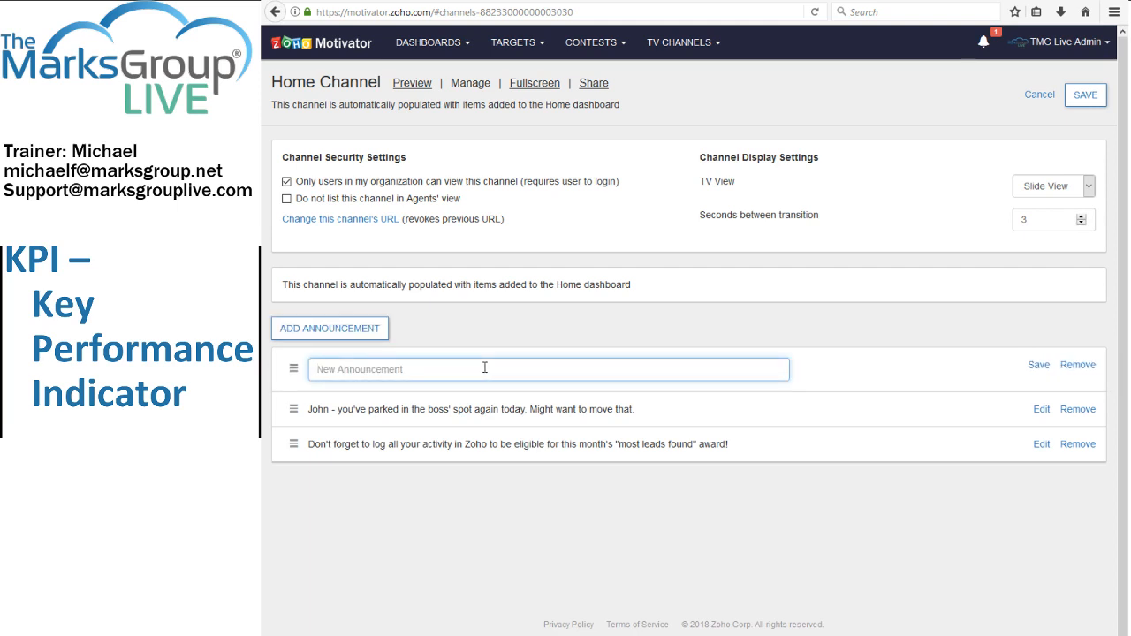
type("3")
type("2")
key("BackSpace")
key("BackSpace")
type("Q2 Earnings coming soon")
left_click(1036, 365)
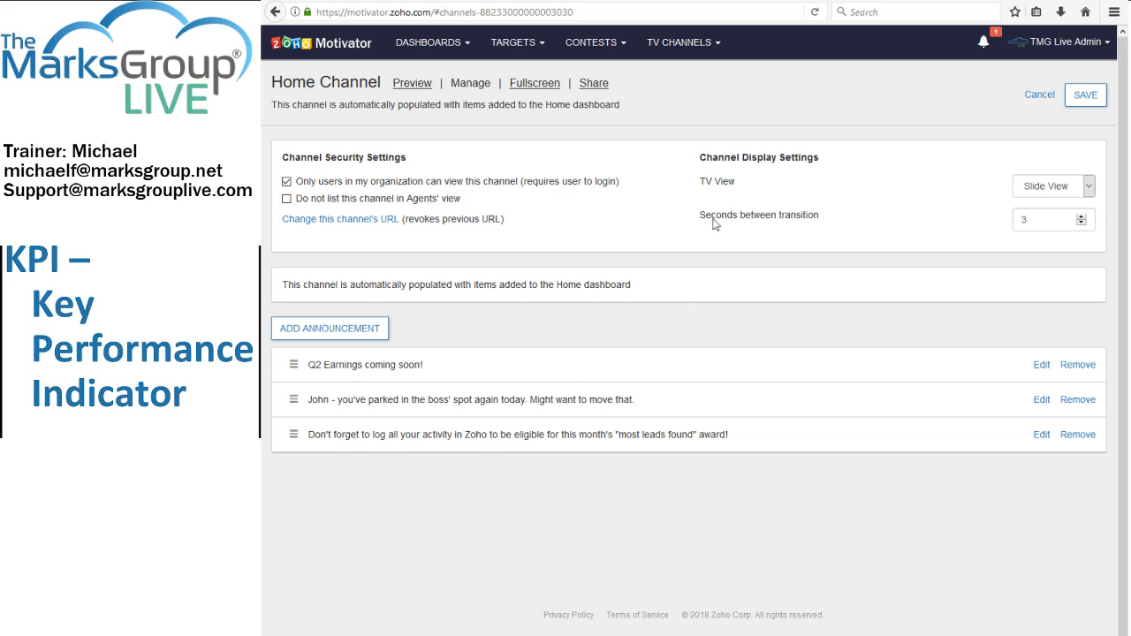
Set the Home Channel's TV view to the 4 x 4 grid view and preview the channel.
left_click(692, 50)
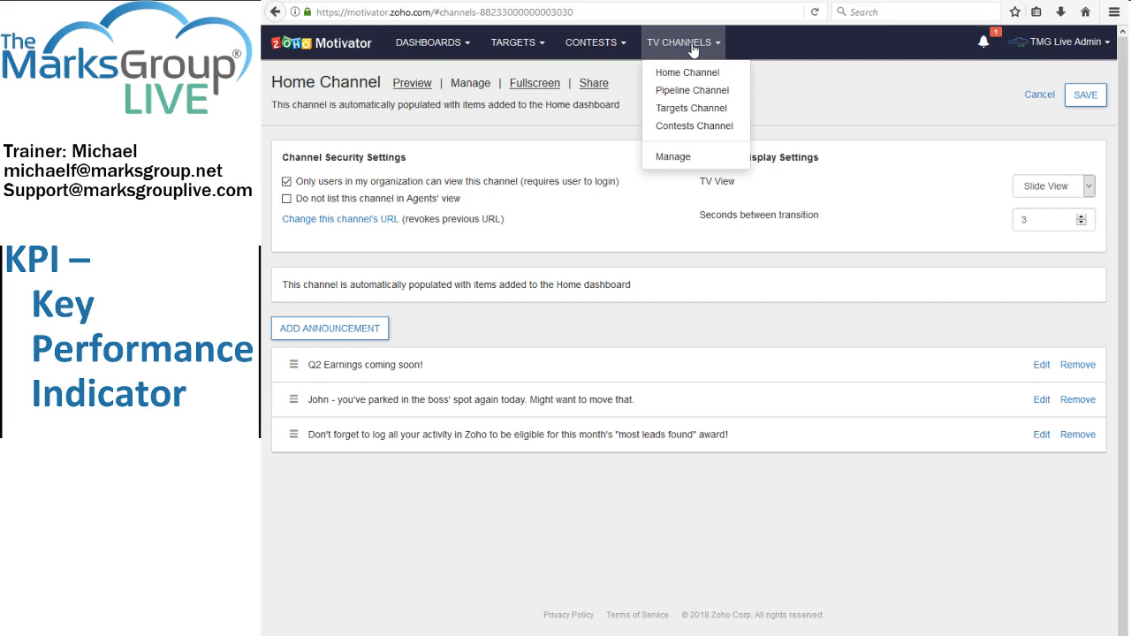
left_click(942, 115)
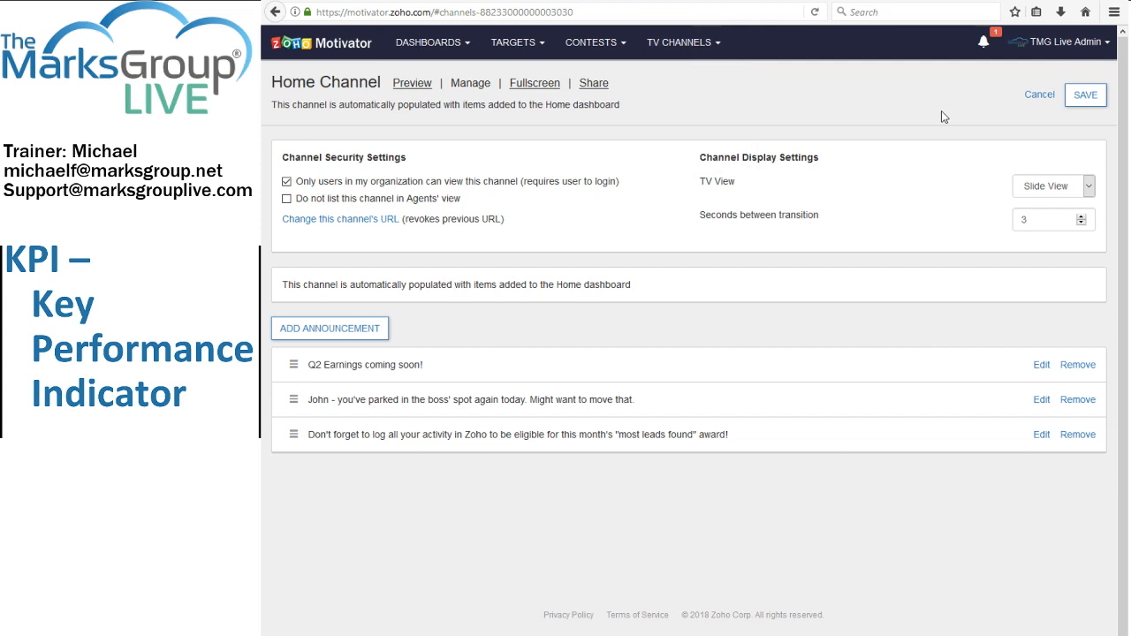
left_click(1088, 186)
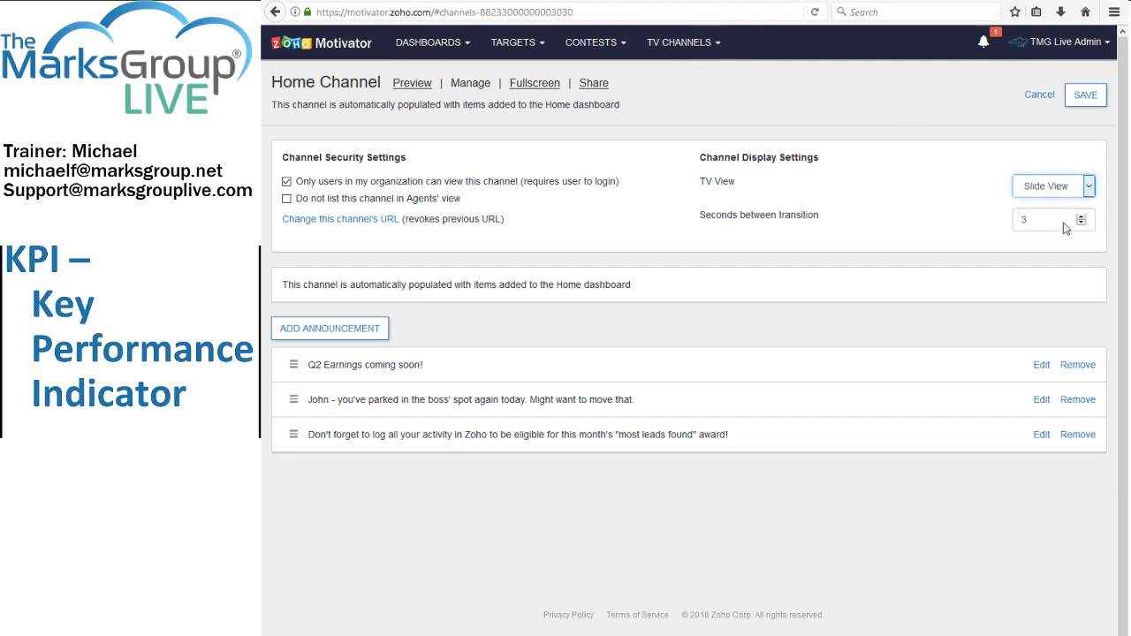
key("Down")
left_click(404, 86)
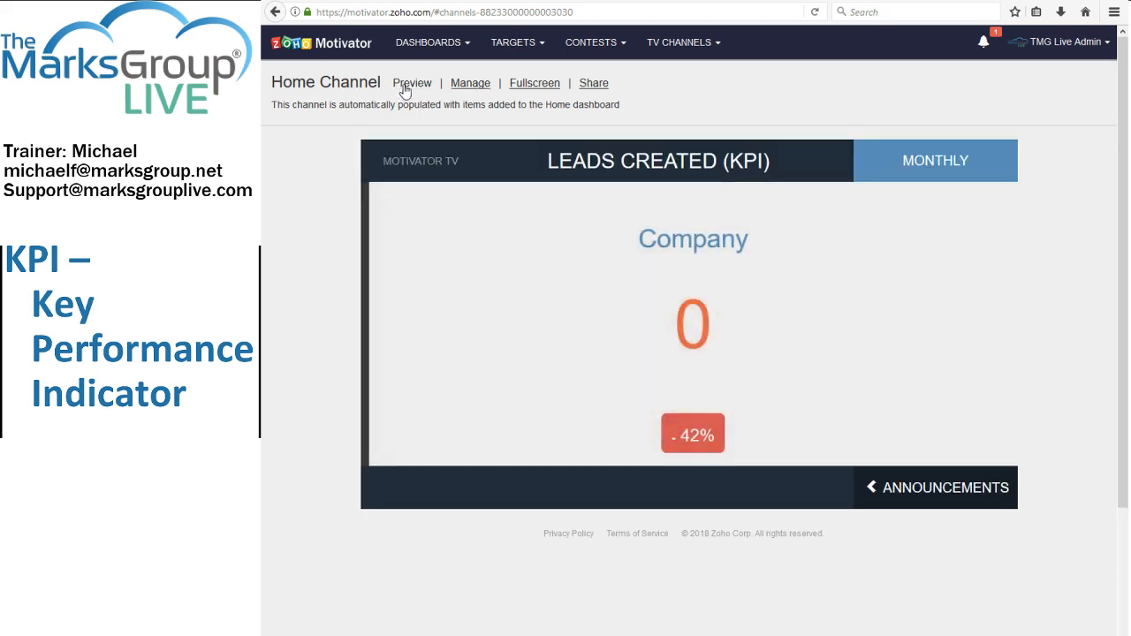
Check the Home Channel's share URL from its management settings and save the channel changes.
left_click(465, 91)
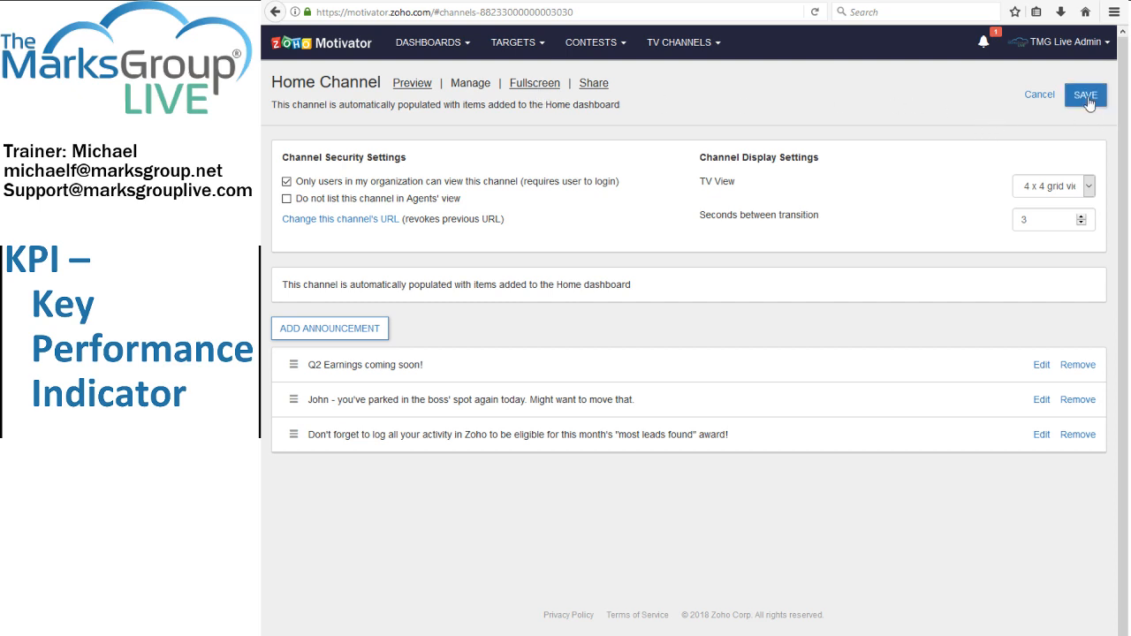
left_click(598, 85)
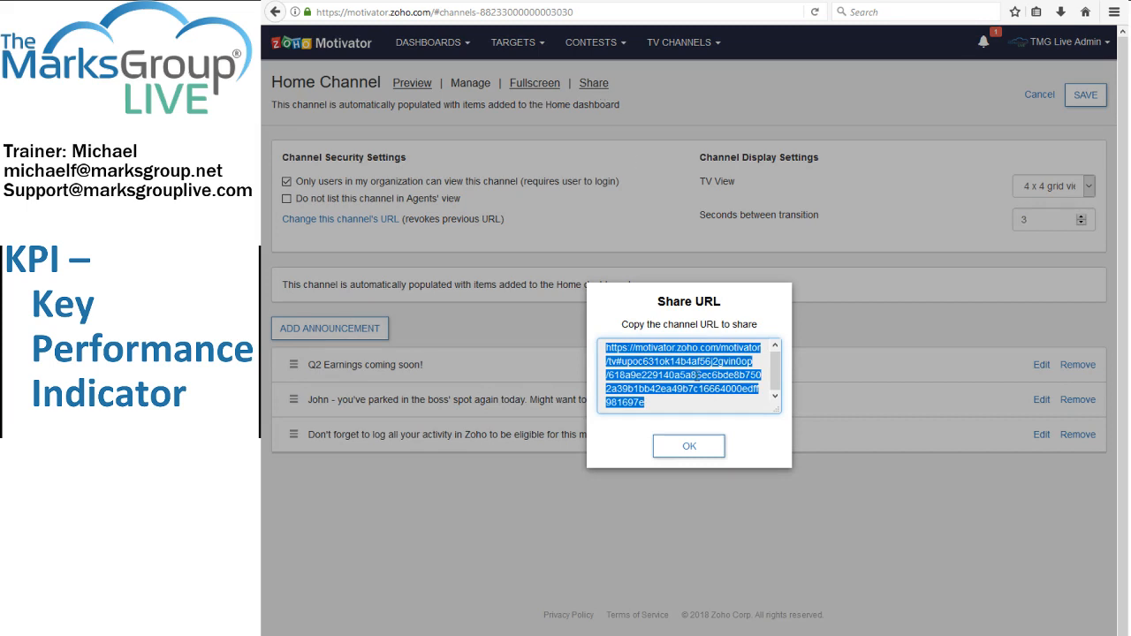
left_click(701, 449)
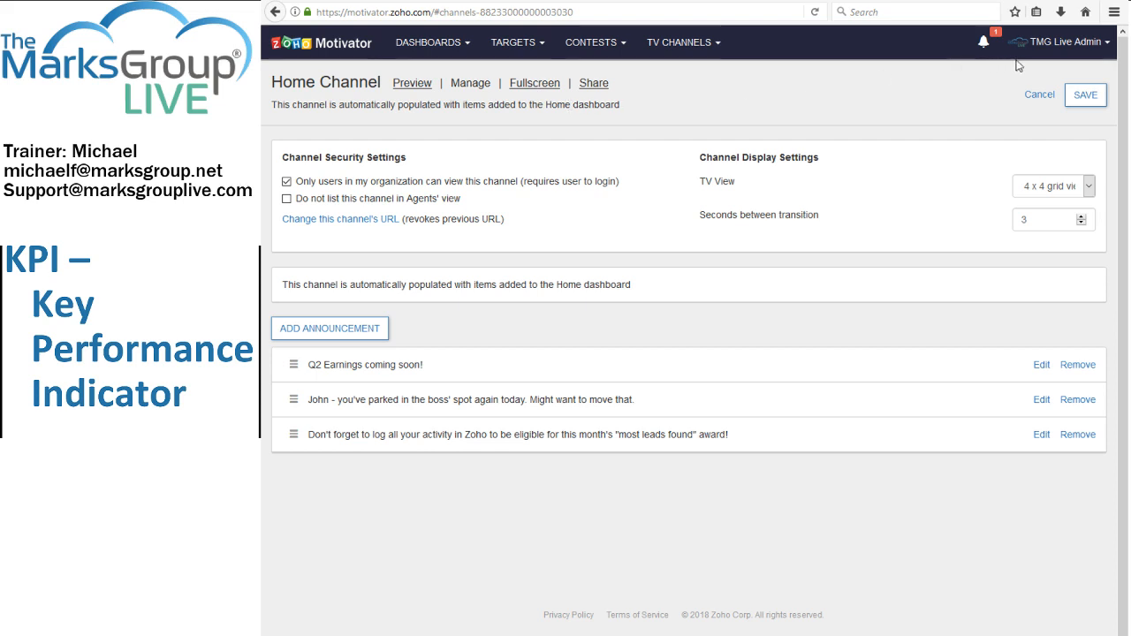
left_click(1085, 97)
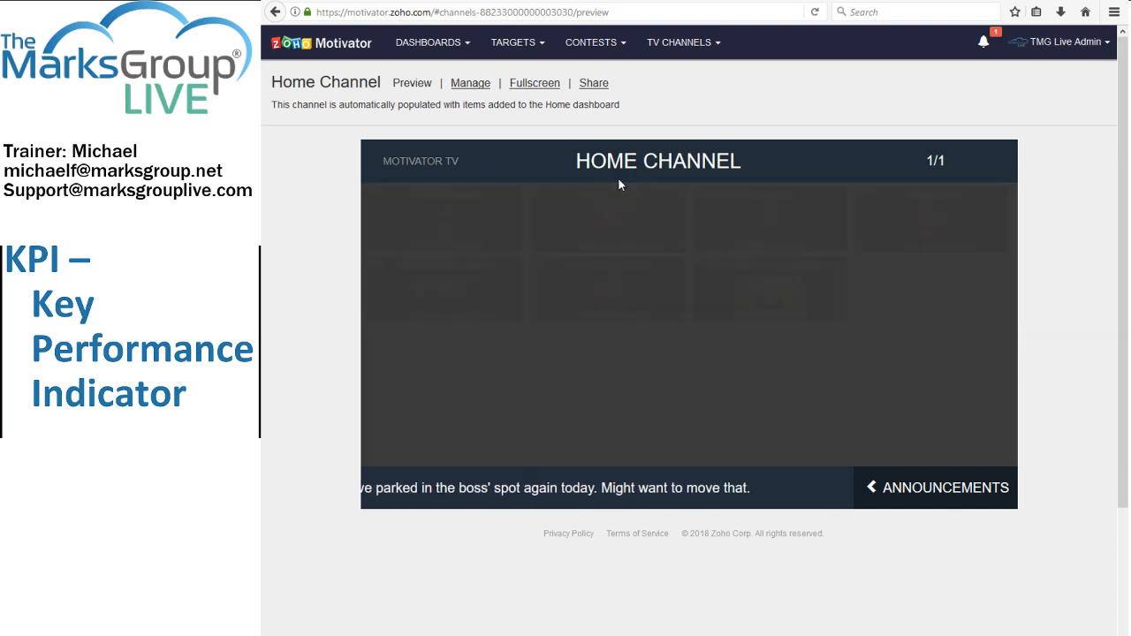
Set the Home Channel's seconds between transition to 6, save the changes, and preview the channel again.
left_click(471, 86)
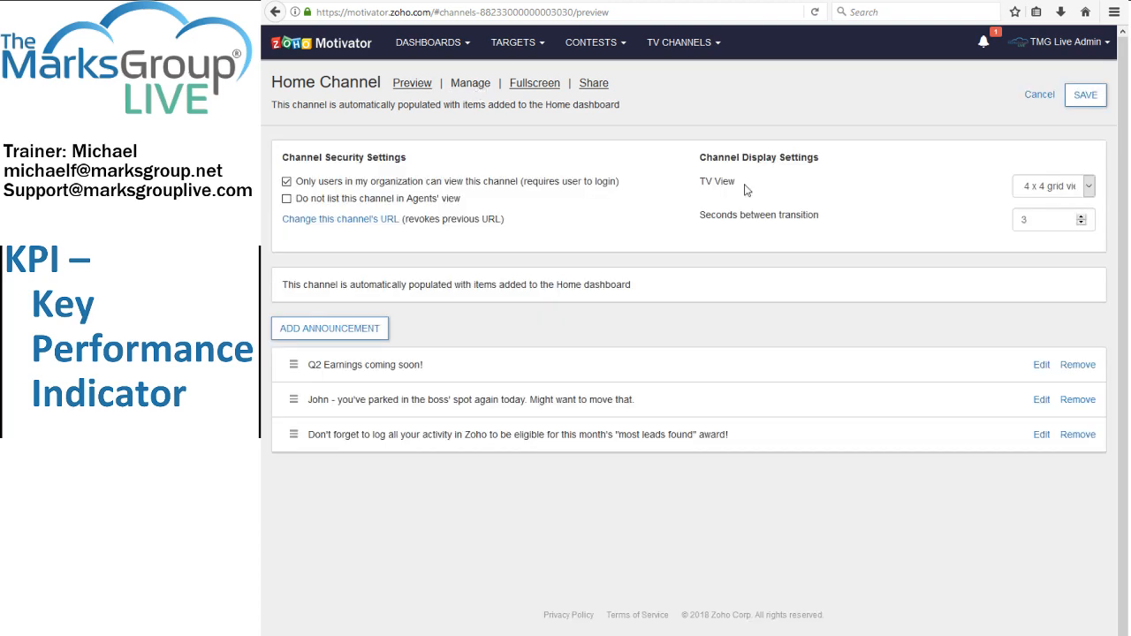
left_click(1090, 189)
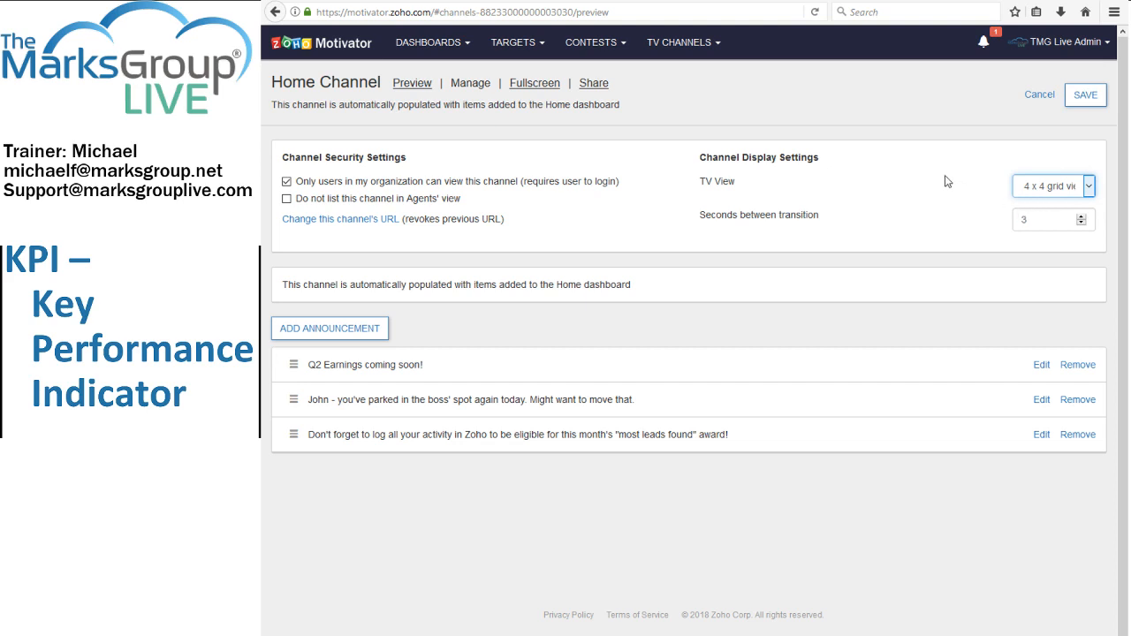
left_click(916, 194)
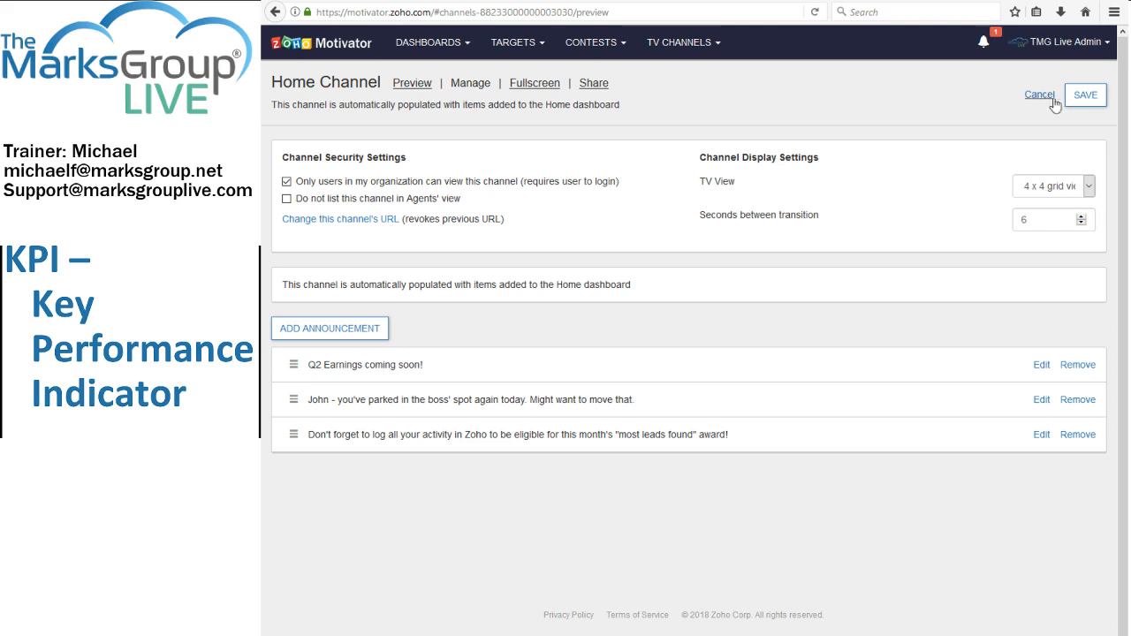
left_click(1085, 95)
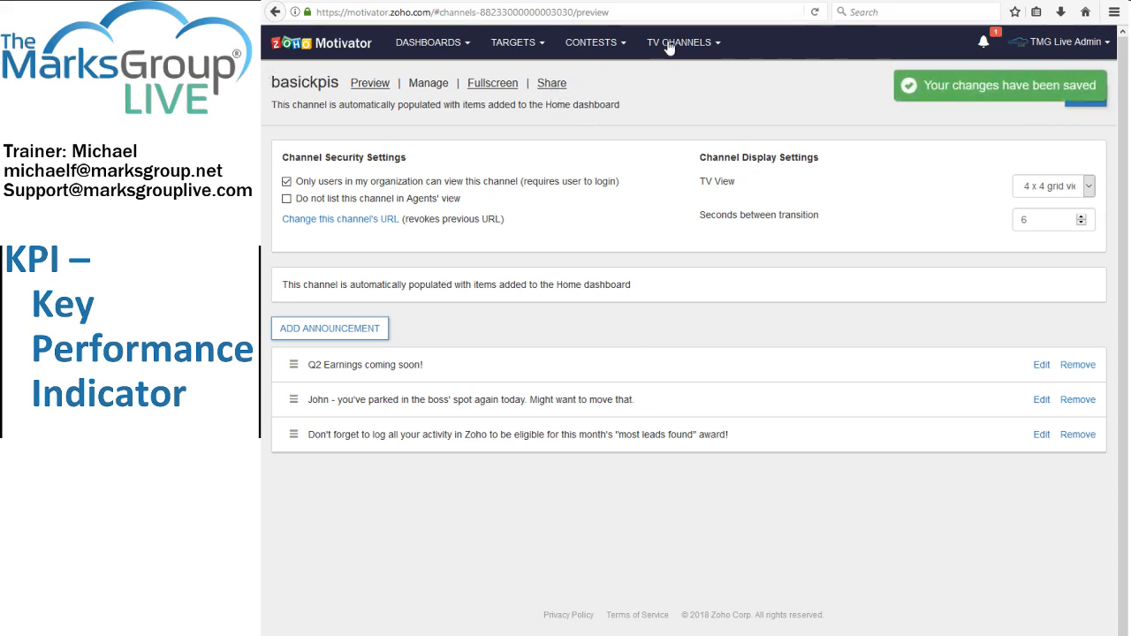
left_click(1081, 96)
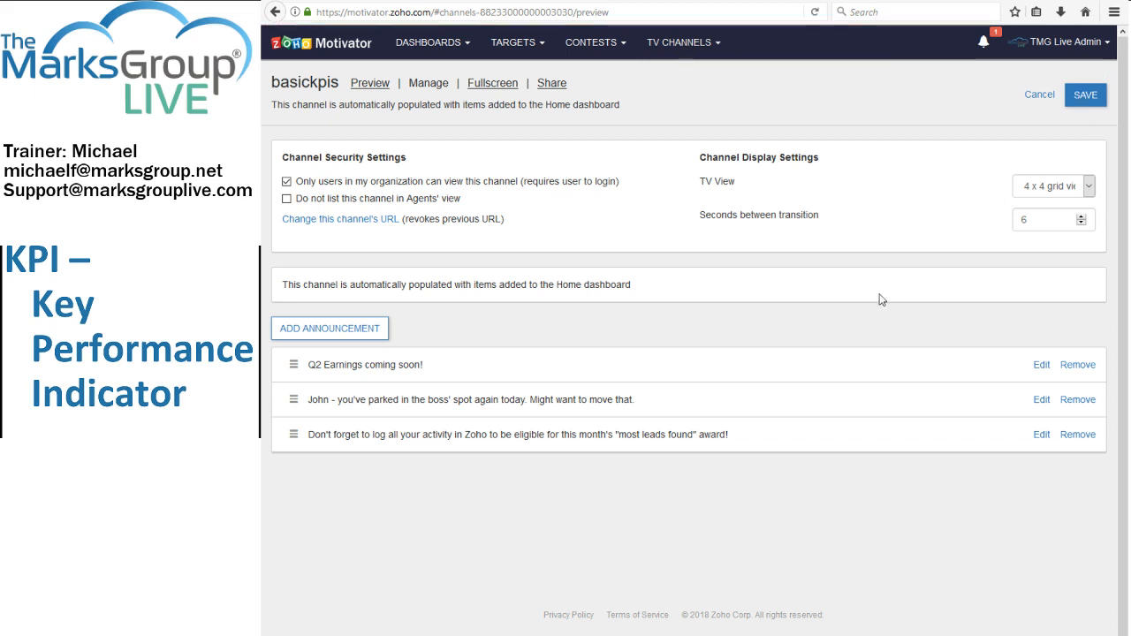
left_click(689, 42)
left_click(685, 73)
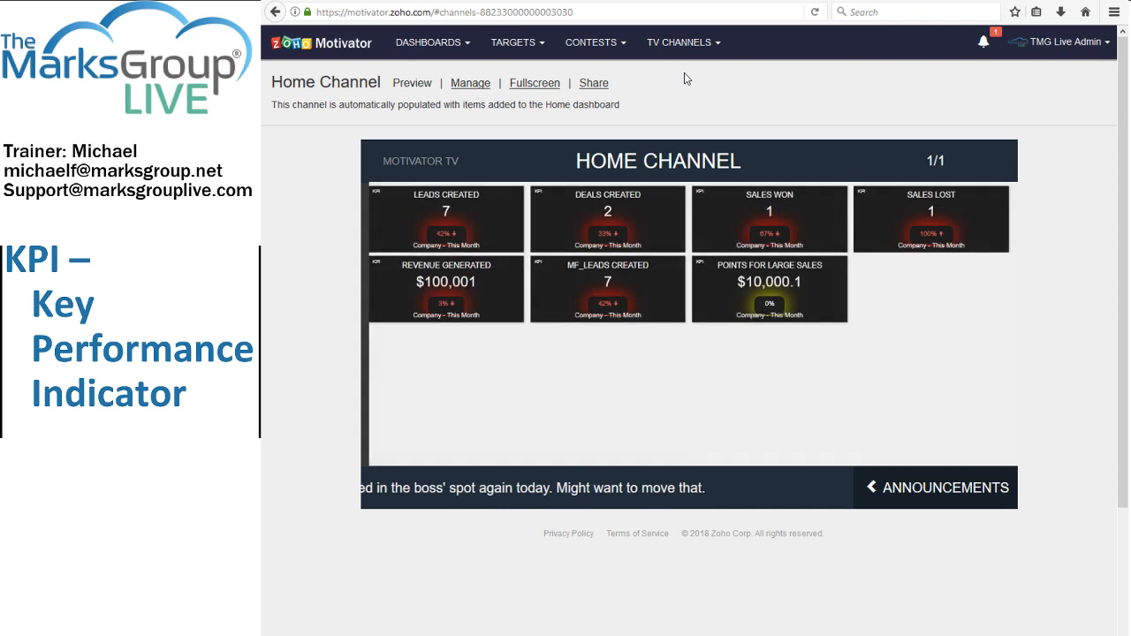
Open the mf_Leads Created KPI from the Home dashboard for editing and examine the rules of its Leads behavior.
left_click(426, 46)
left_click(415, 73)
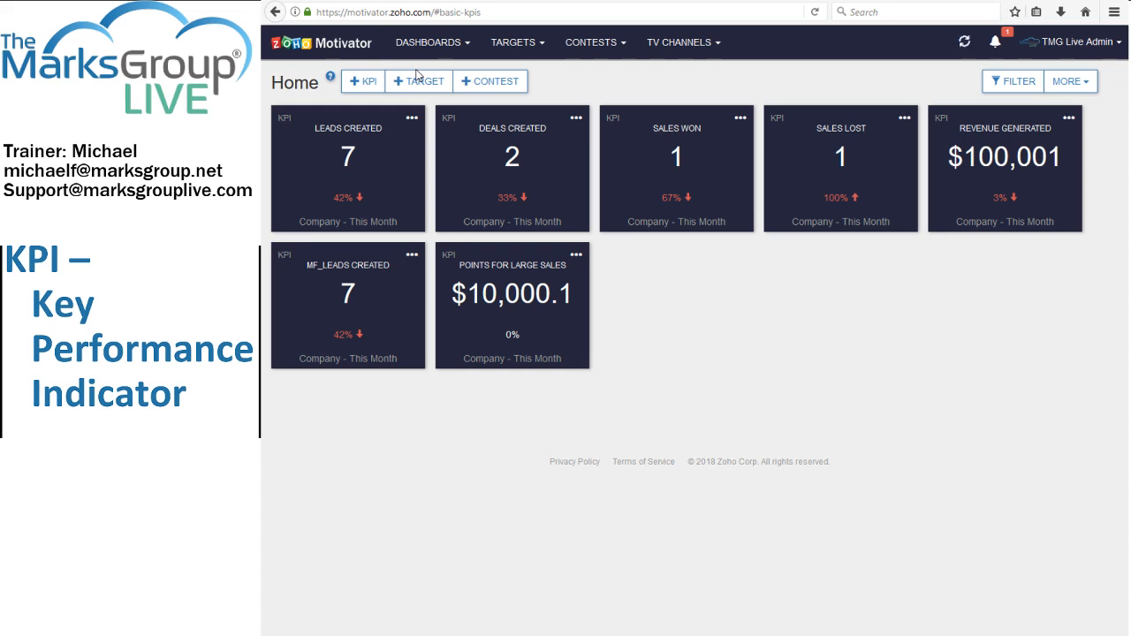
left_click(413, 258)
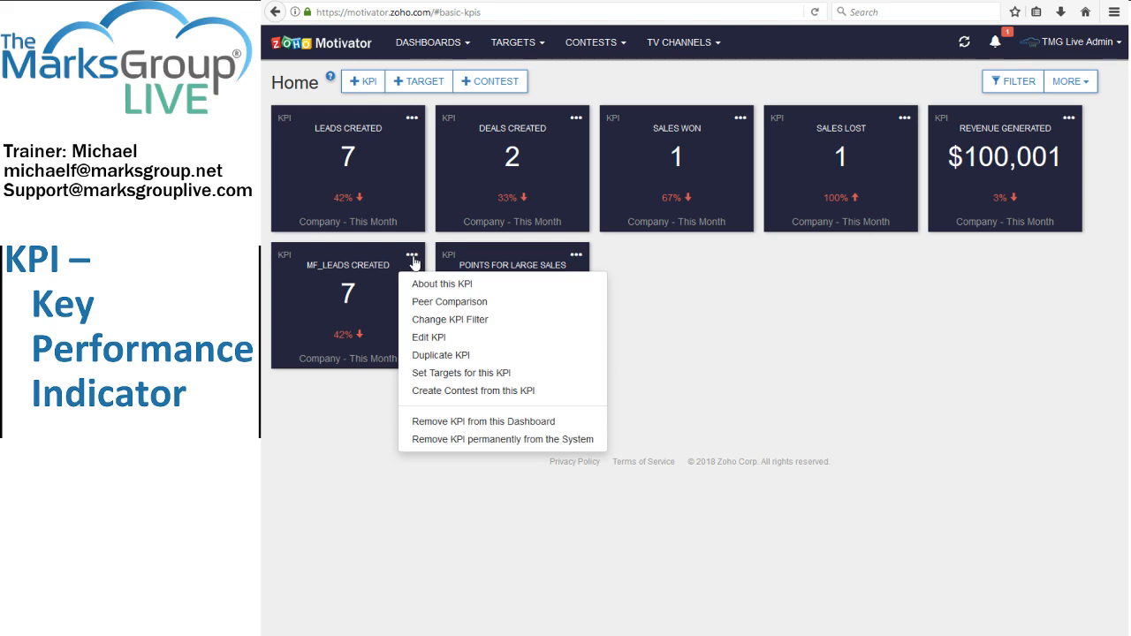
left_click(429, 336)
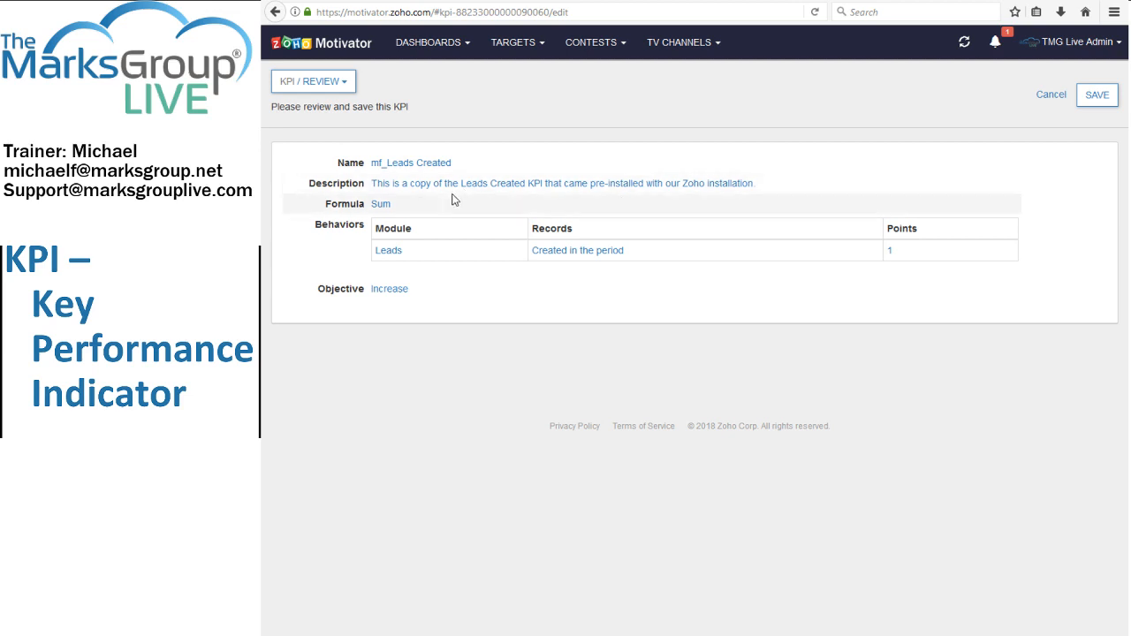
left_click(341, 85)
left_click(309, 106)
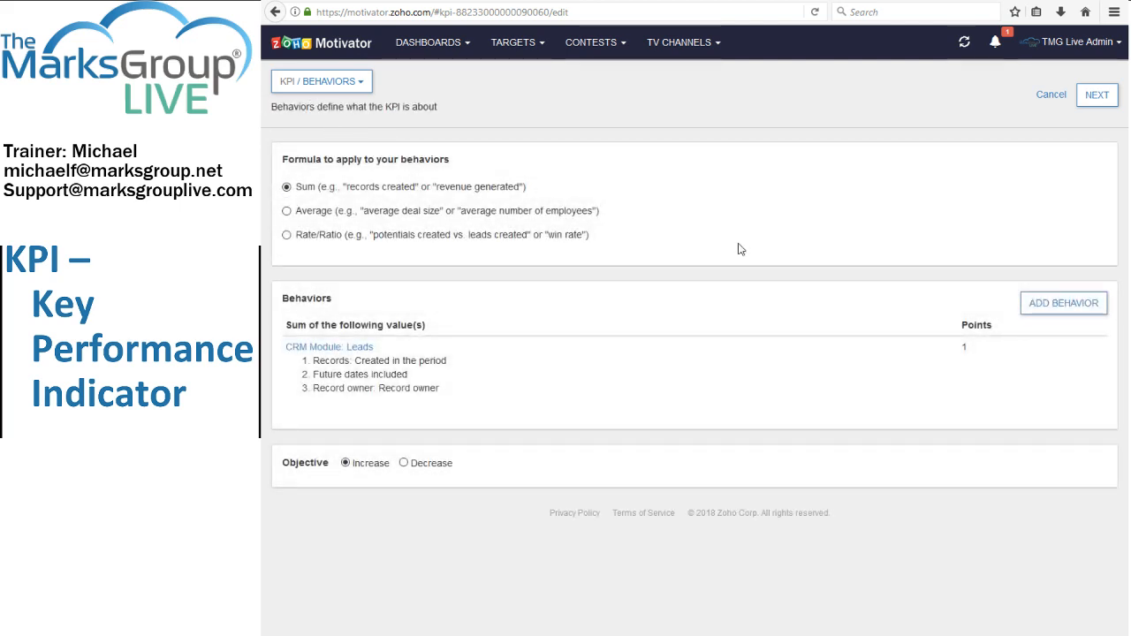
left_click(360, 347)
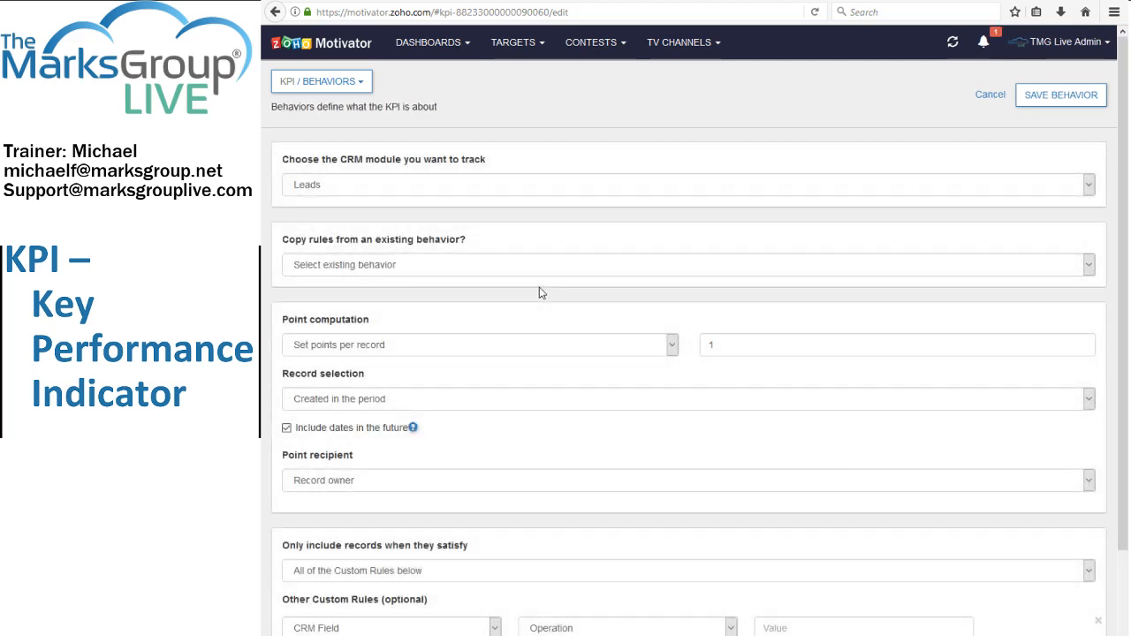
scroll(552, 220, "down", 3)
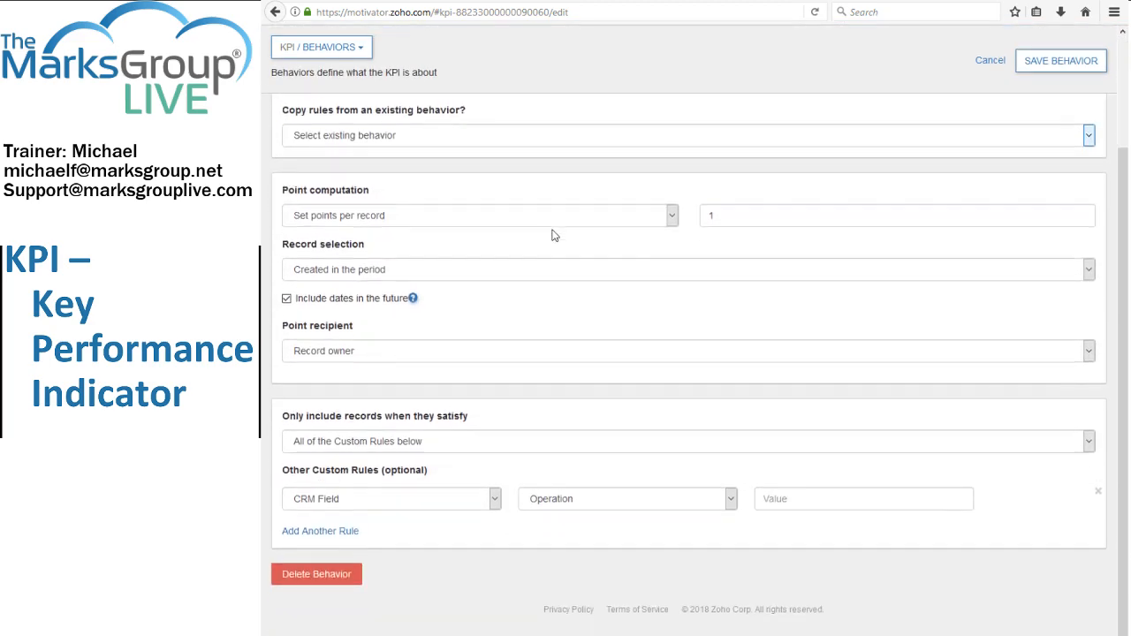
scroll(548, 243, "up", 3)
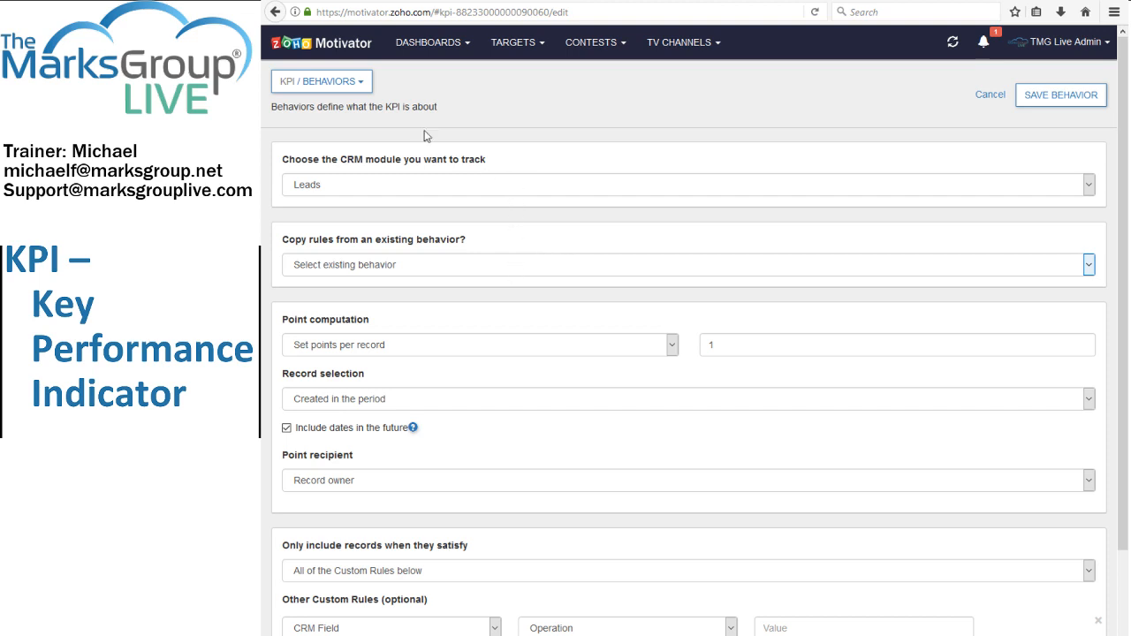
Cancel the Leads behavior edit, check the KPI's name page, and return to the Home dashboard without saving the KPI.
left_click(993, 96)
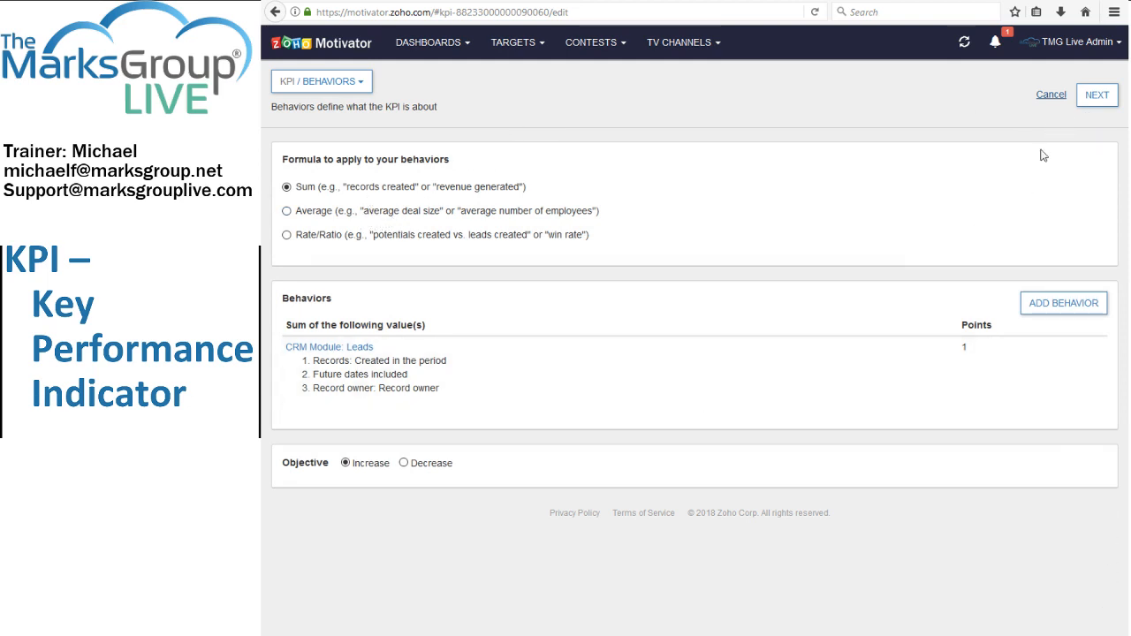
left_click(1096, 95)
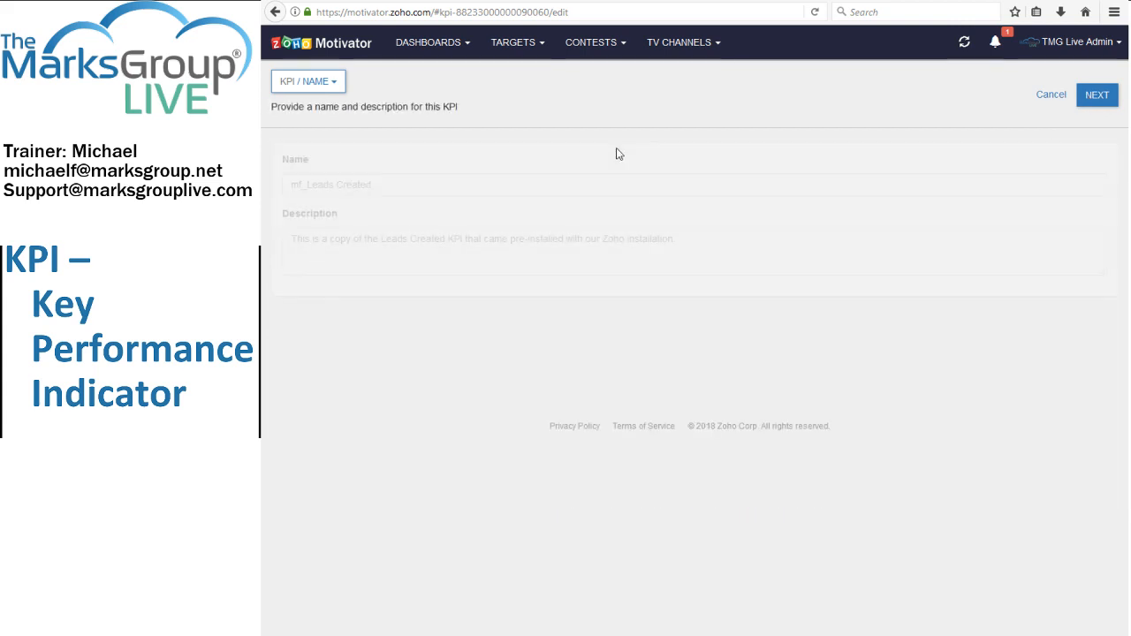
left_click(446, 46)
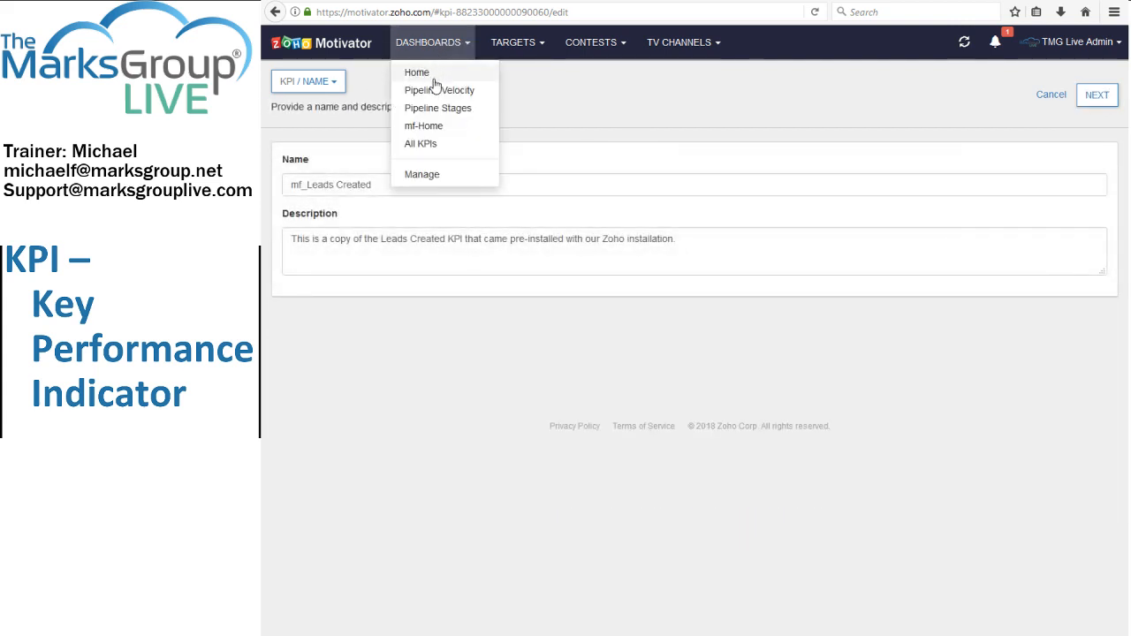
left_click(434, 78)
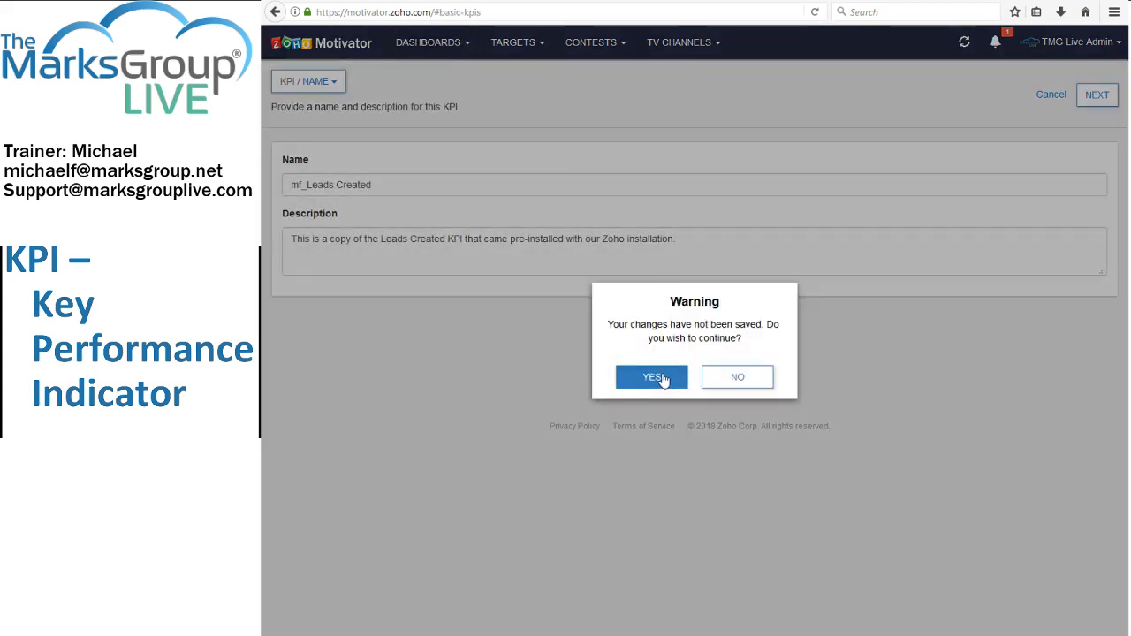
left_click(662, 379)
Open the Pipeline Velocity dashboard and compare its chart with the Open Potentials, Win Rate and Deal Size components in turn.
left_click(417, 42)
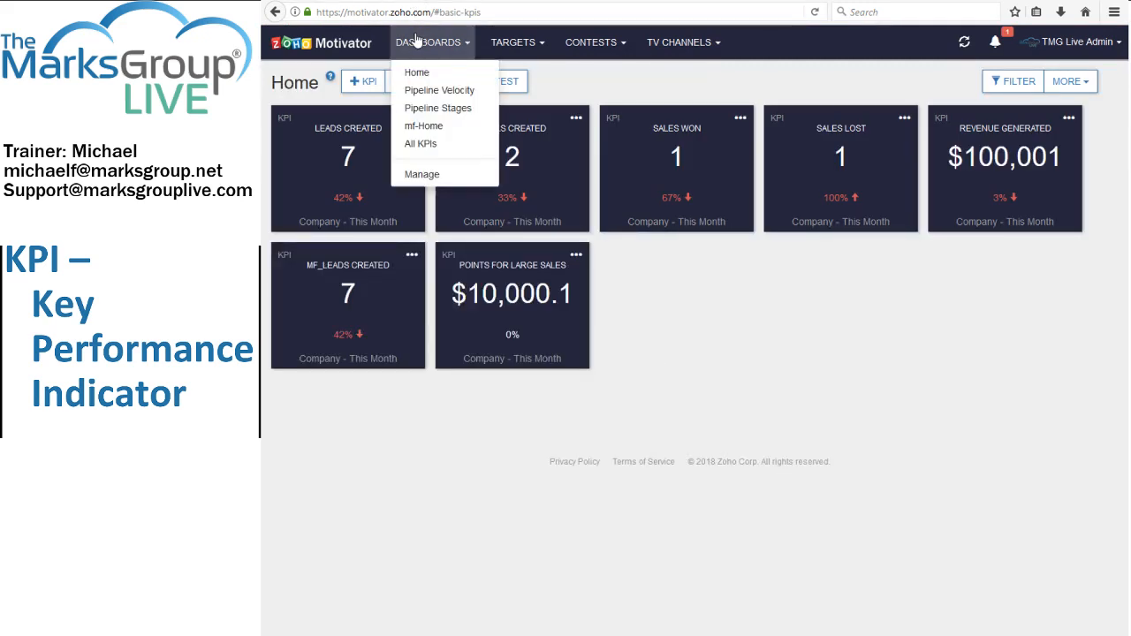
left_click(424, 90)
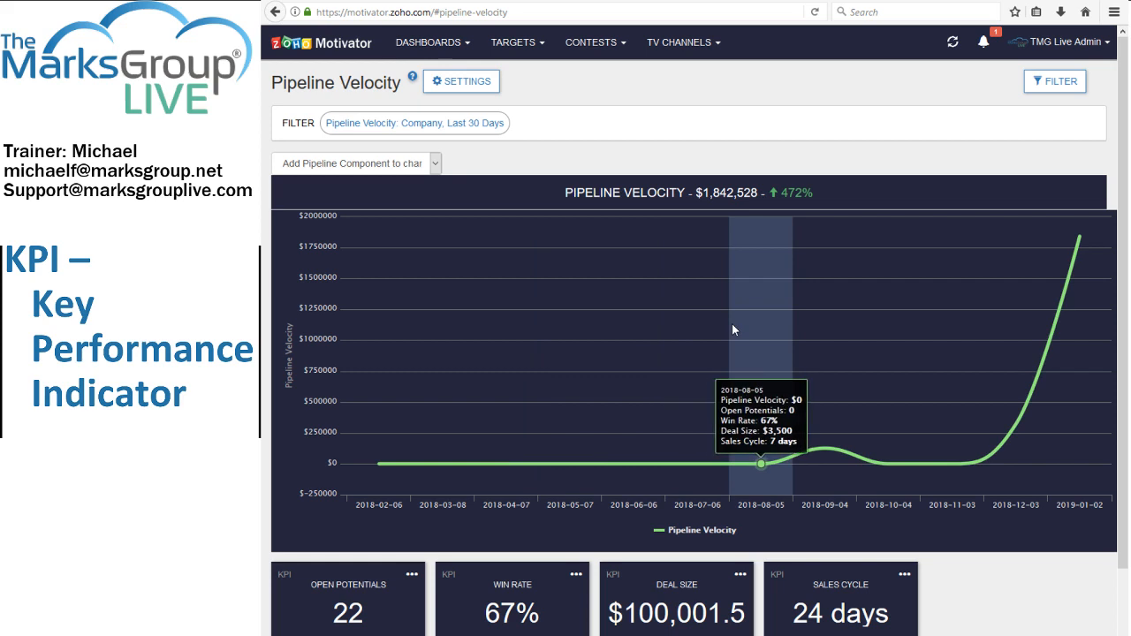
left_click(338, 609)
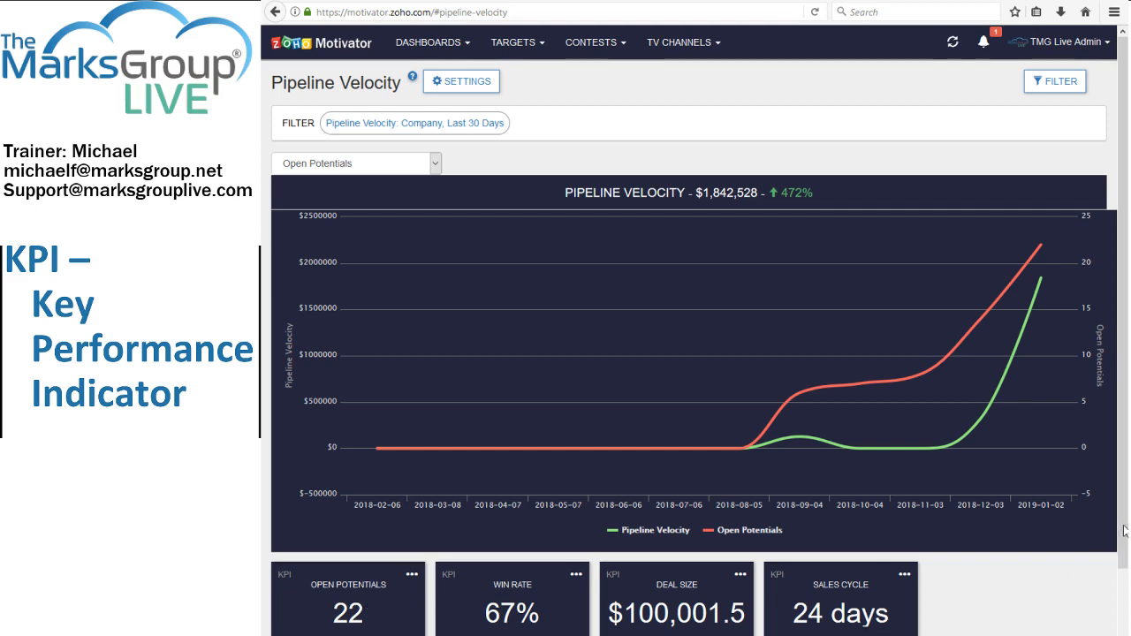
scroll(1124, 530, "down", 1)
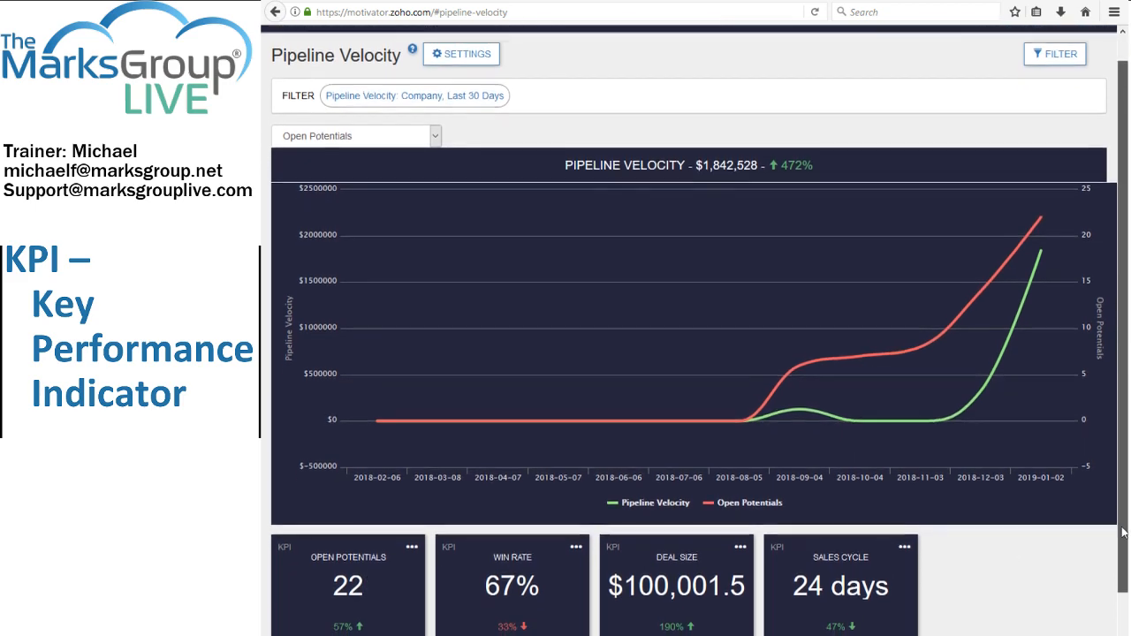
scroll(1125, 530, "down", 1)
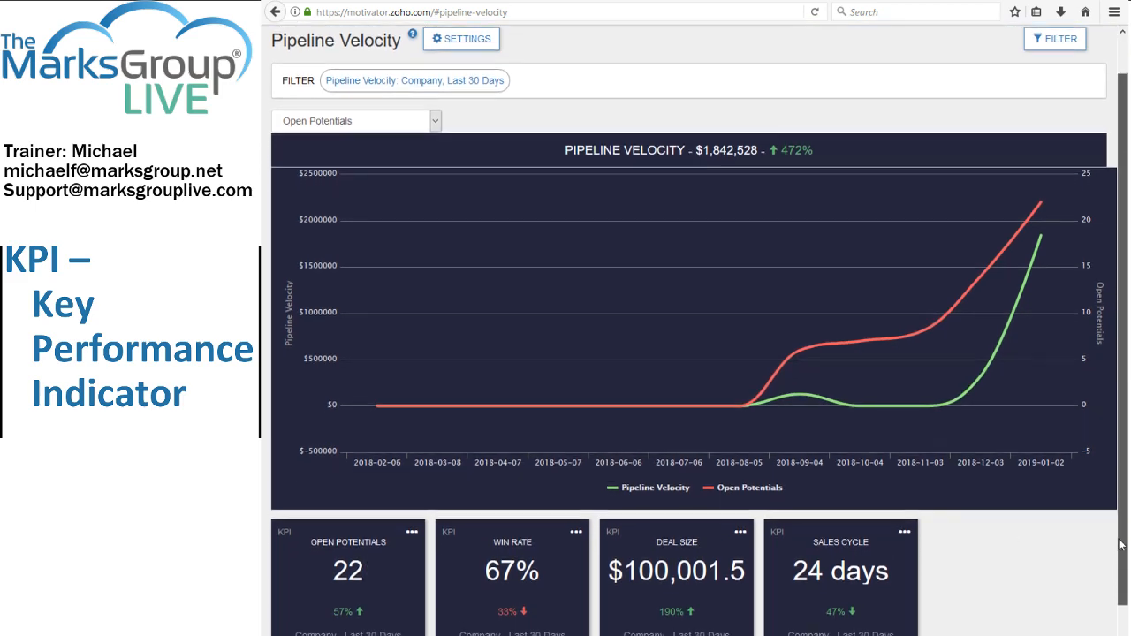
left_click(528, 575)
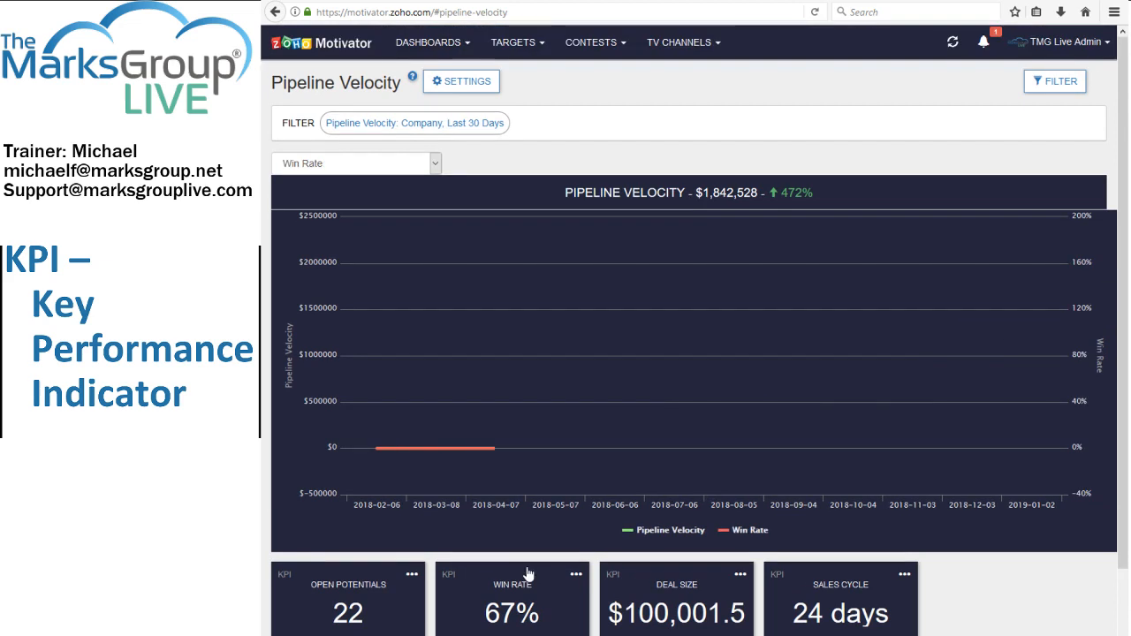
left_click(692, 613)
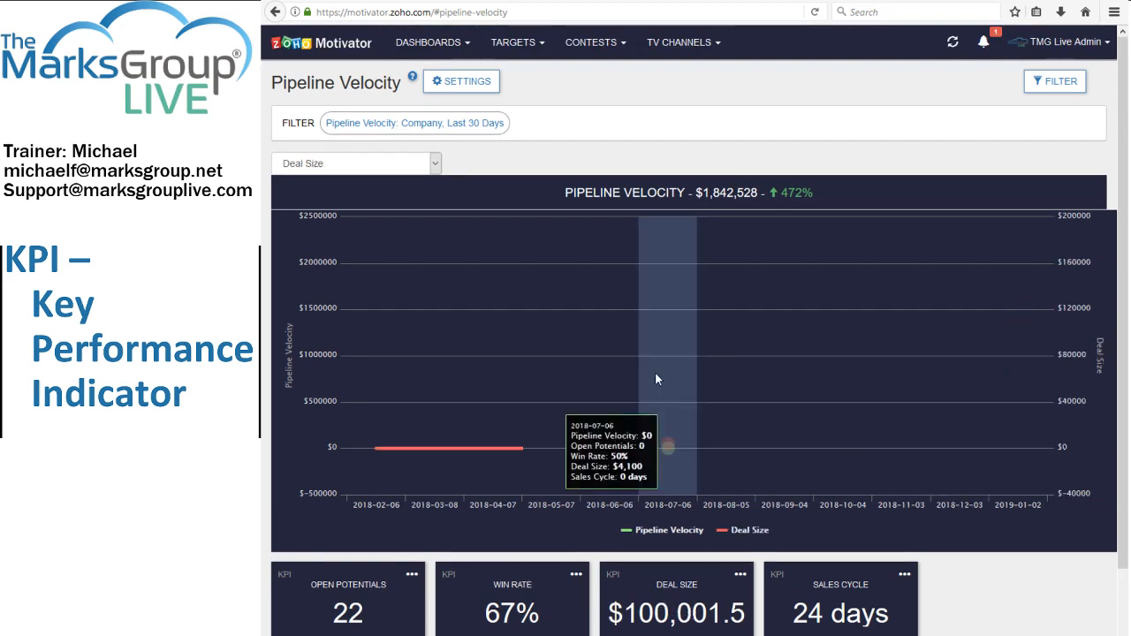
Open the Leads Created KPI from the Home dashboard and view its breakdown by employee and by the Rating field.
left_click(446, 44)
left_click(444, 77)
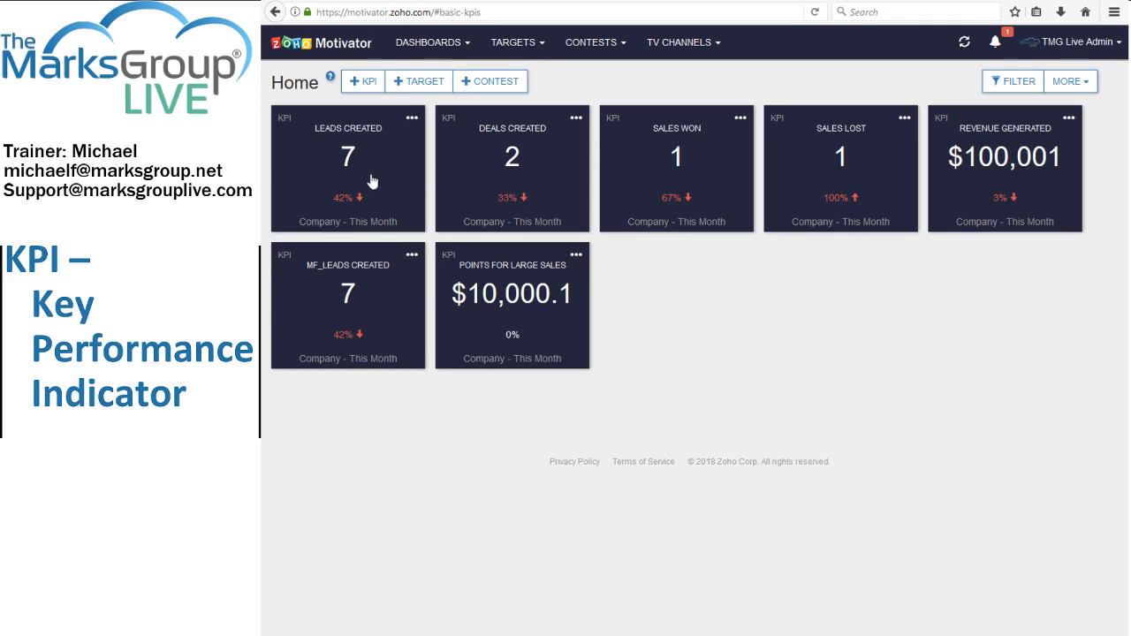
left_click(349, 176)
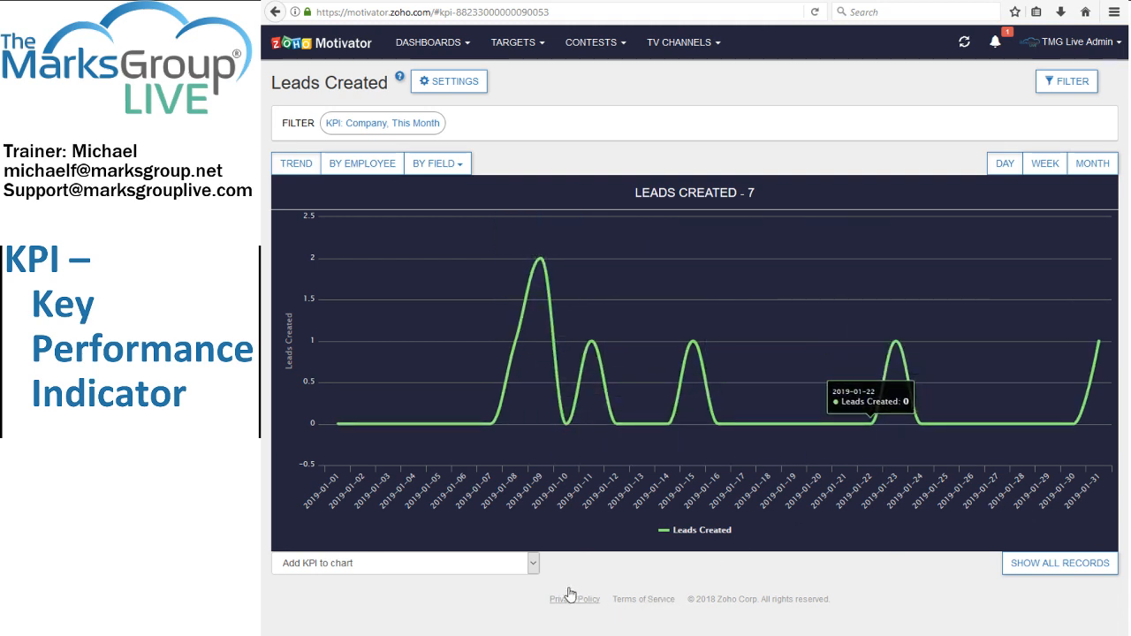
left_click(375, 170)
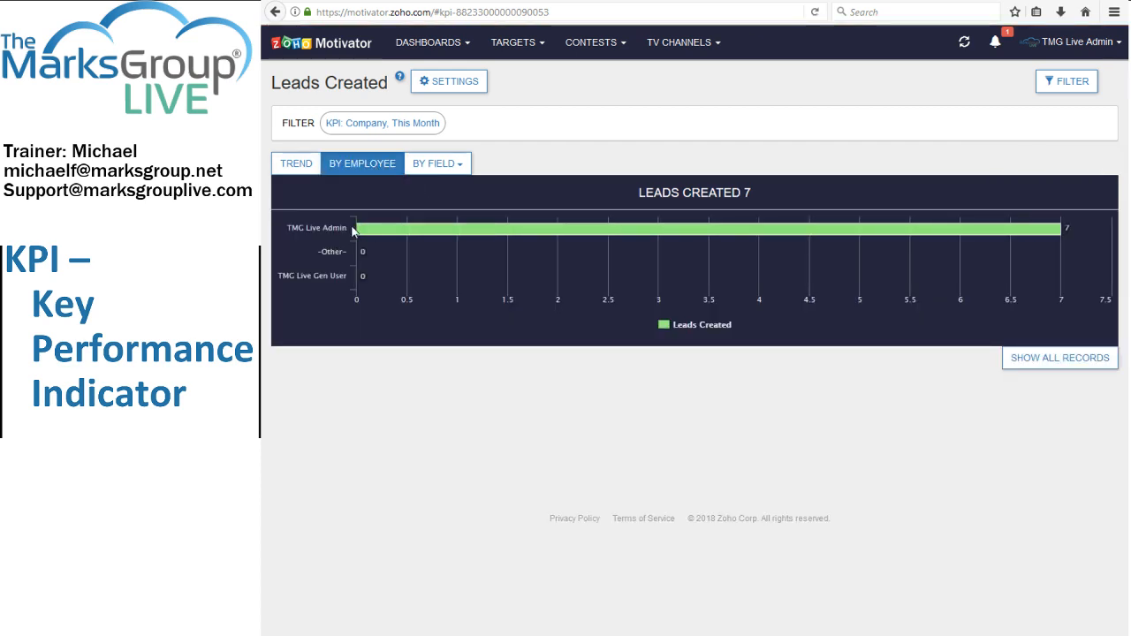
left_click(420, 168)
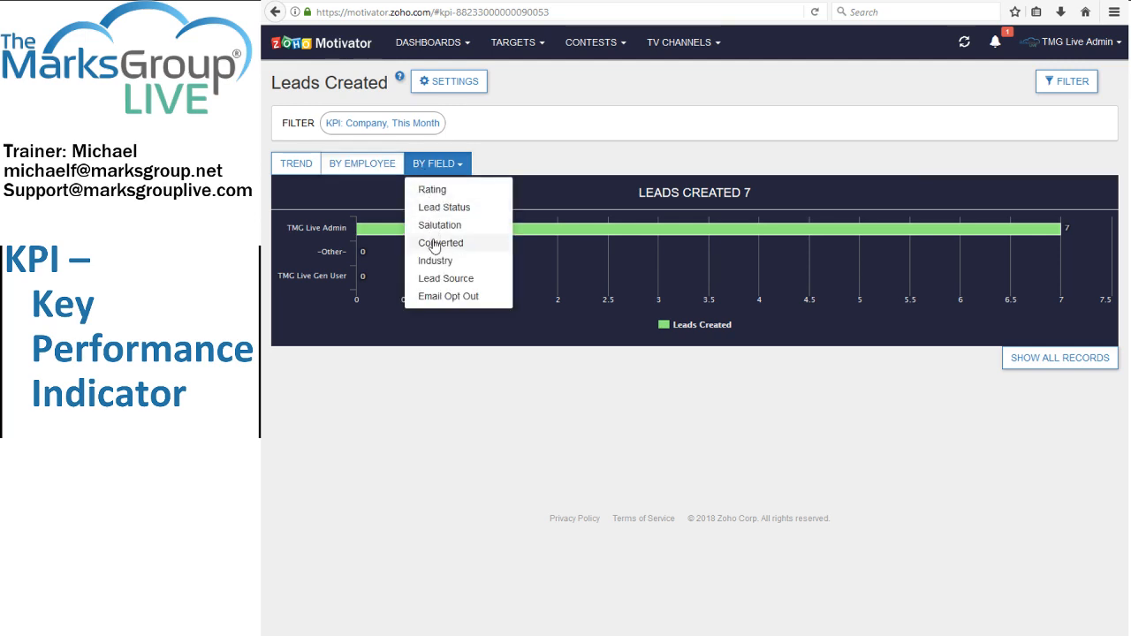
left_click(431, 191)
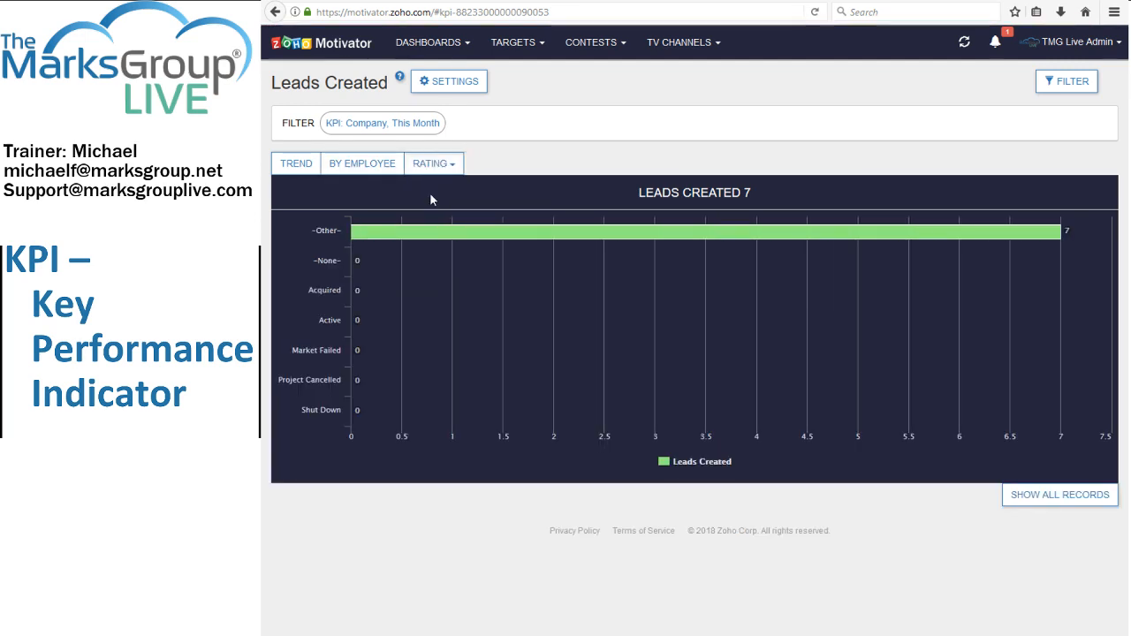
View the Leads Created trend chart by month, by week and by day.
left_click(301, 165)
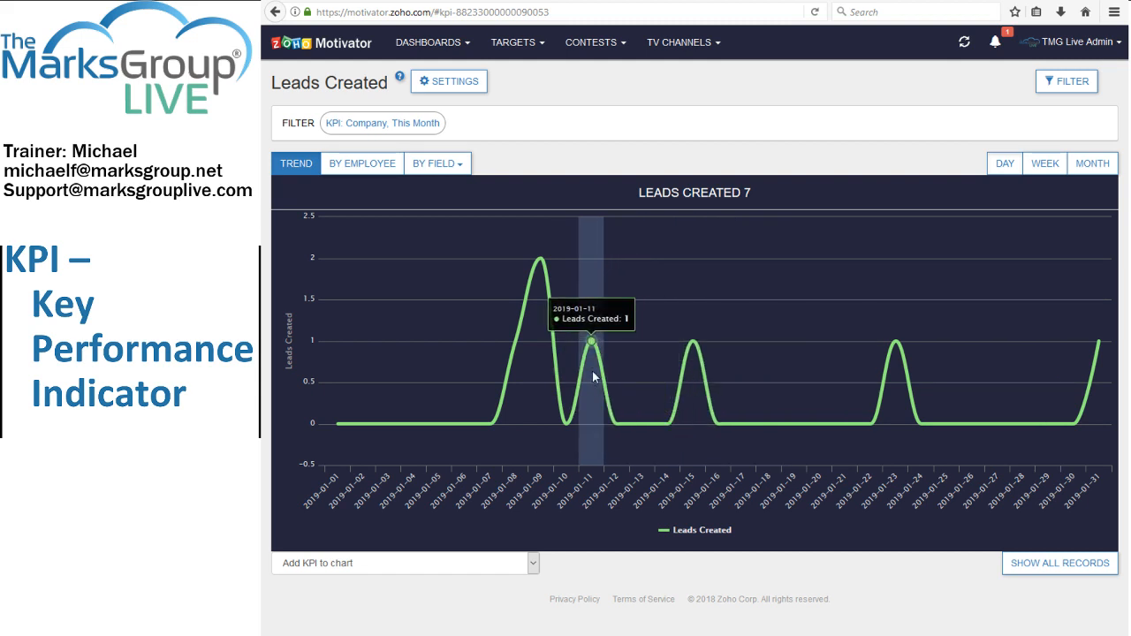
left_click(1098, 165)
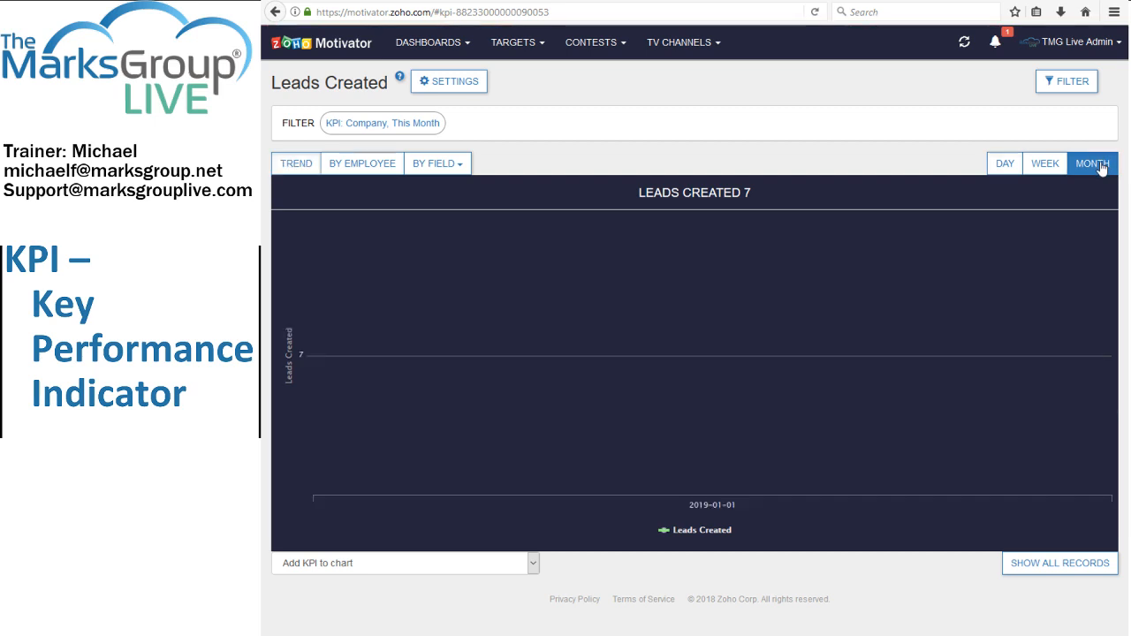
left_click(1045, 167)
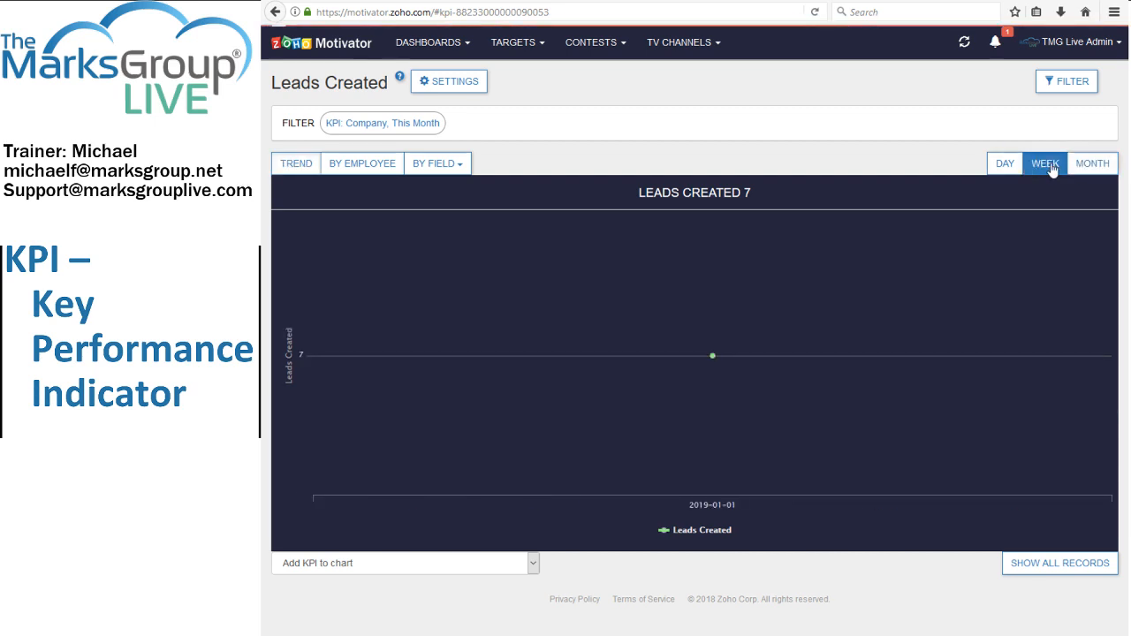
left_click(988, 168)
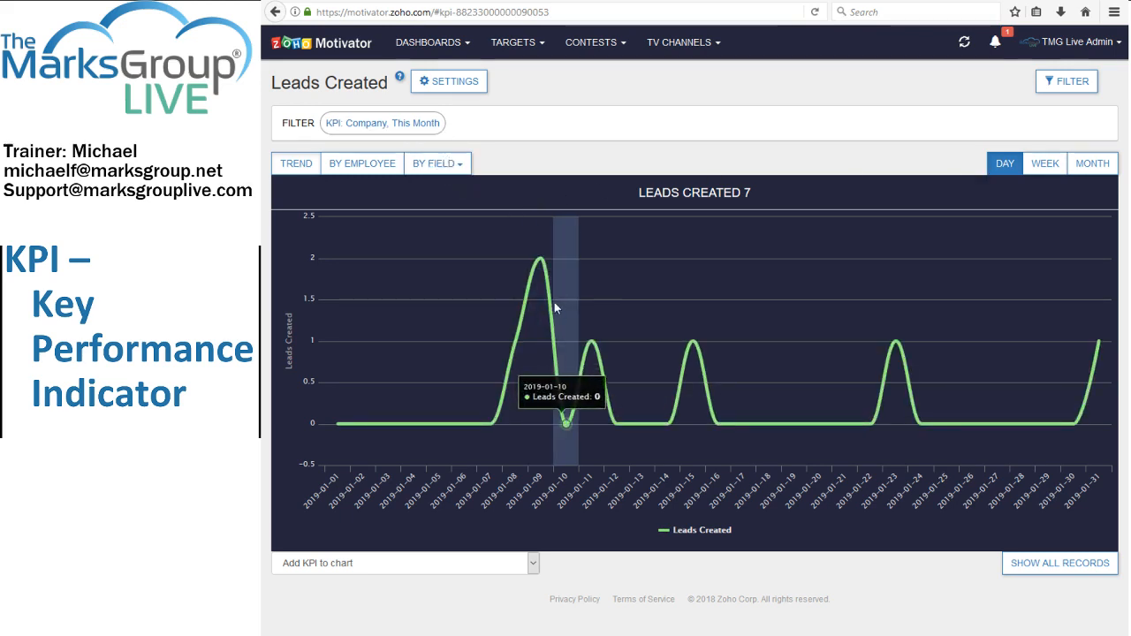
Open the Pipeline Stages dashboard and review the potentials count for each stage.
left_click(426, 49)
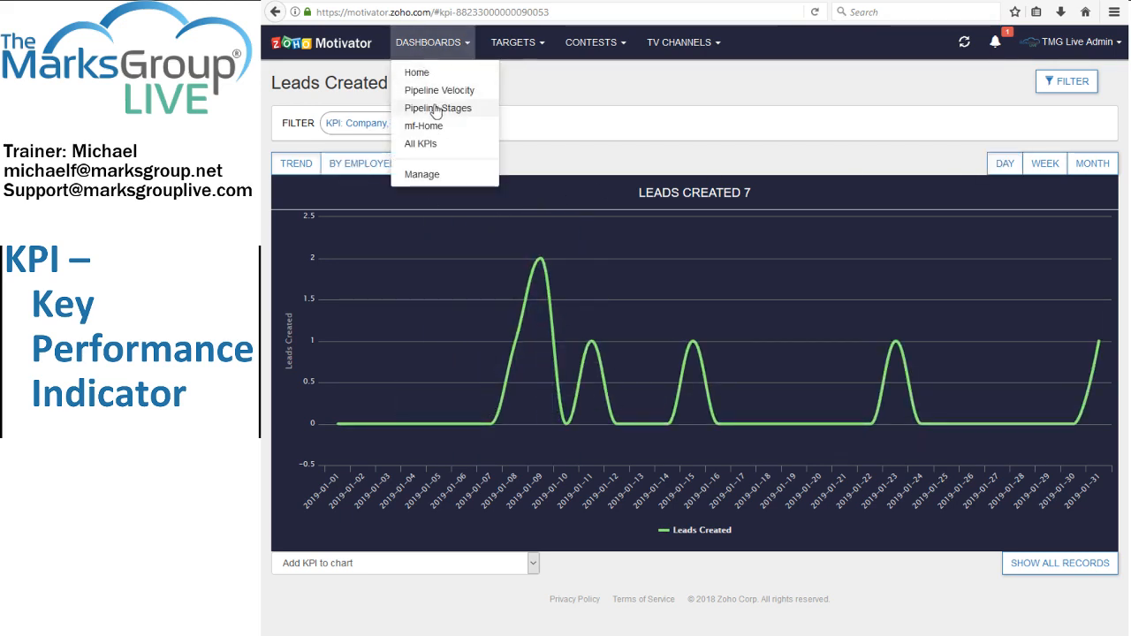
left_click(434, 108)
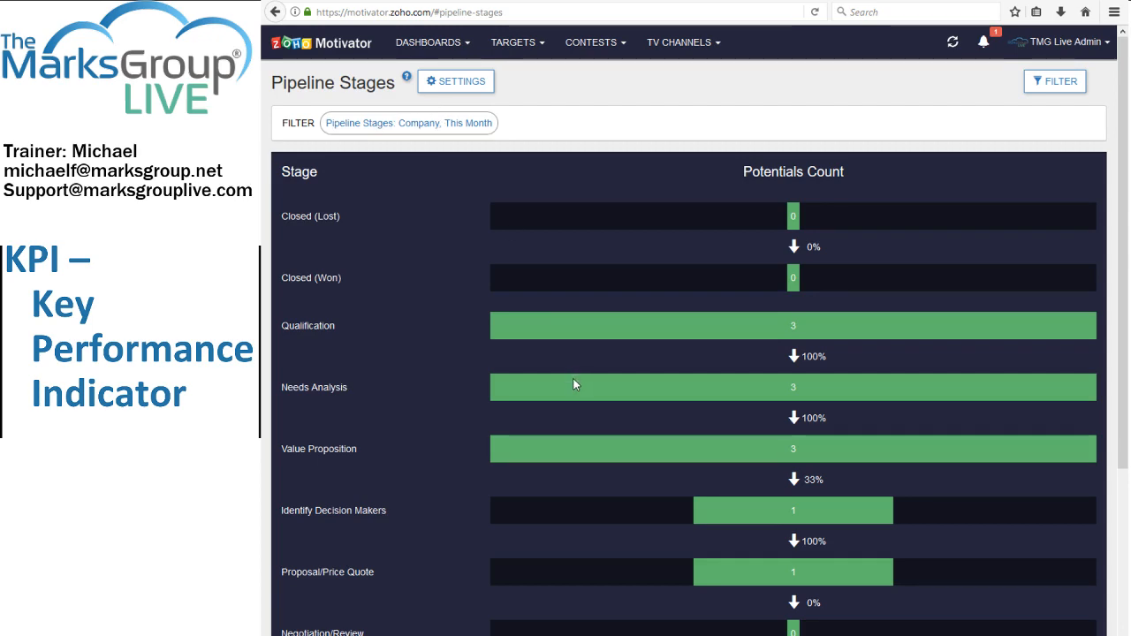
scroll(572, 384, "down", 5)
scroll(573, 384, "up", 4)
scroll(572, 384, "down", 1)
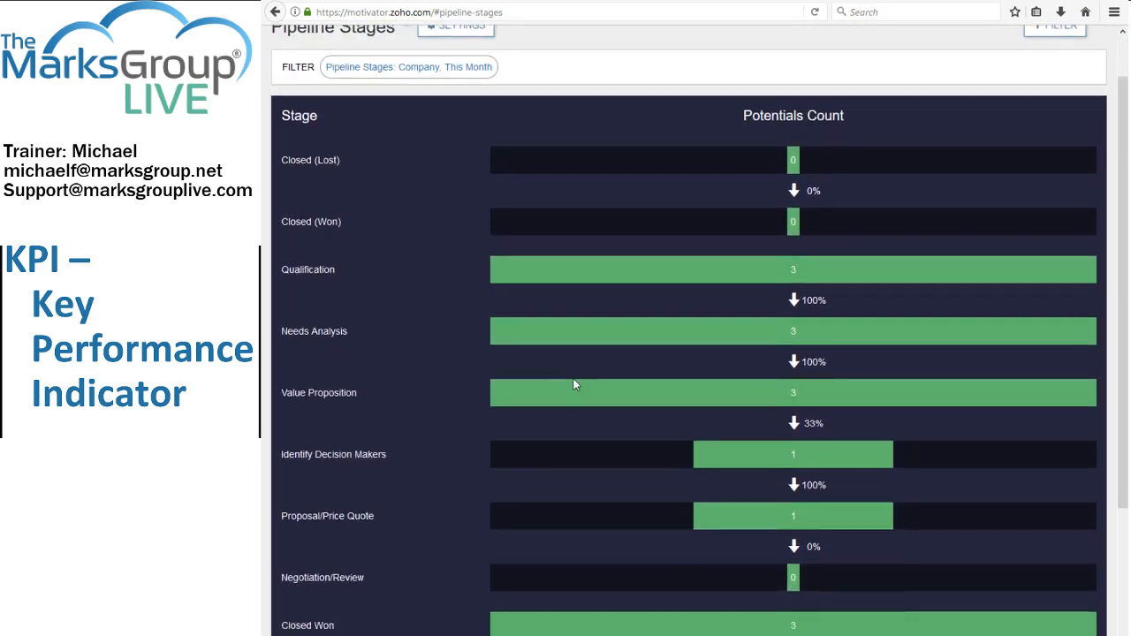
scroll(573, 384, "down", 1)
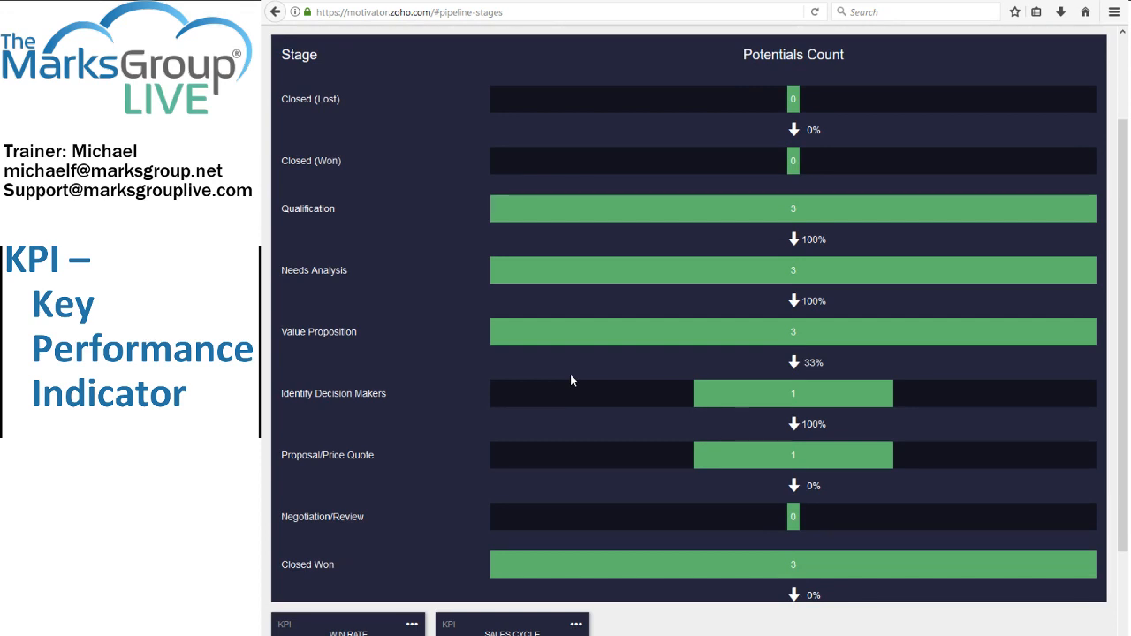
scroll(634, 468, "up", 3)
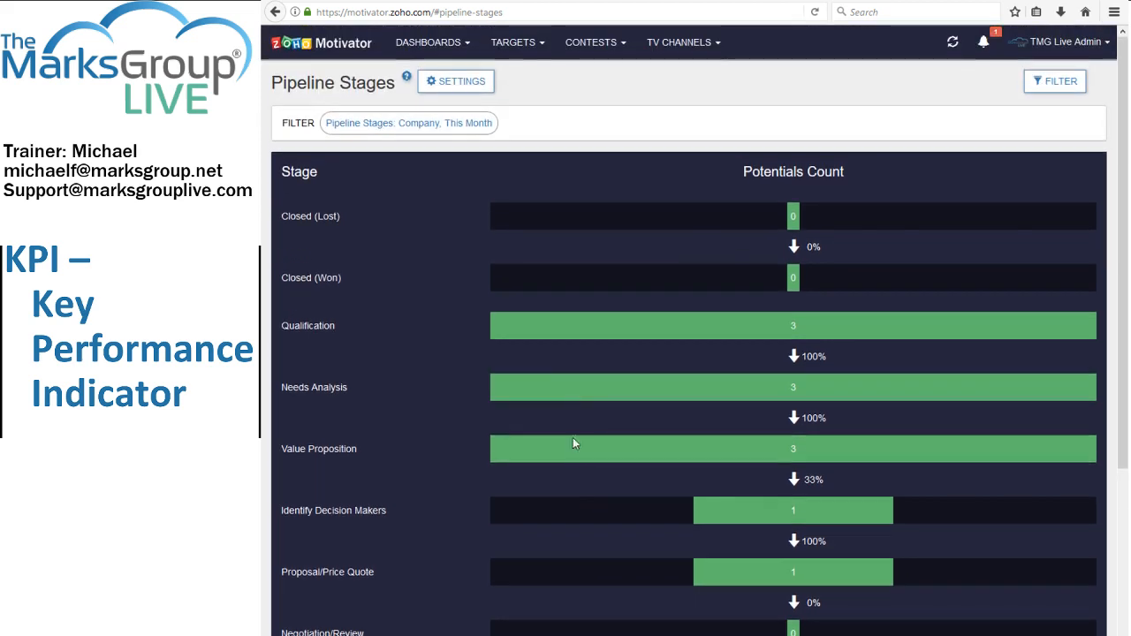
Rearrange the mf-Home dashboard tiles so Revenue Generated follows Deals Created, with Sales Won and the two Sales Lost tiles behind it.
left_click(436, 45)
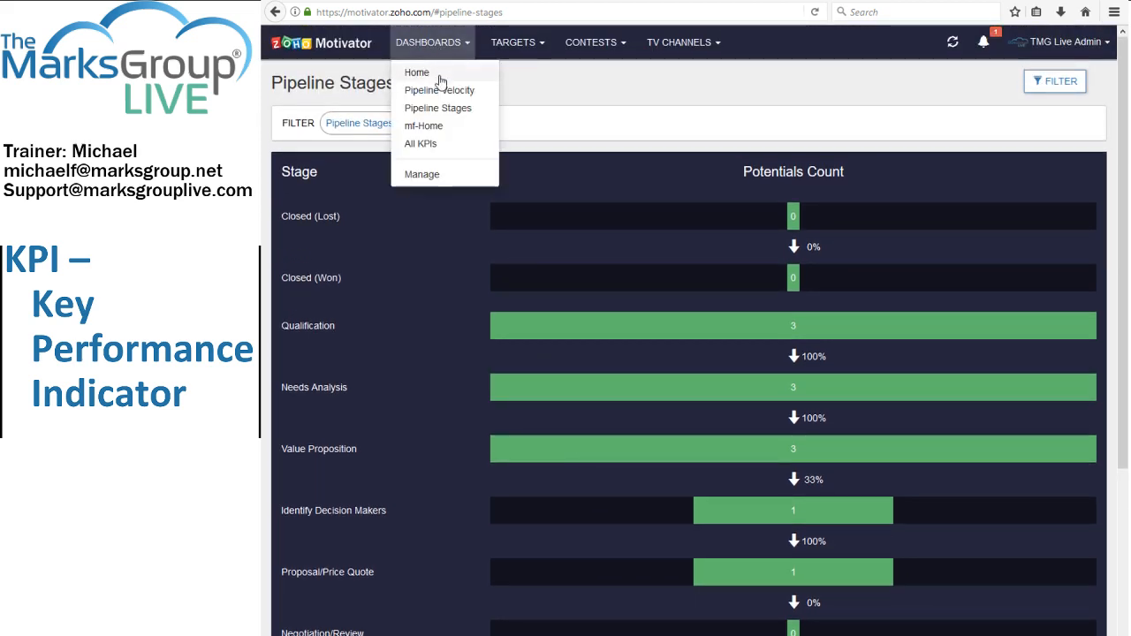
left_click(432, 126)
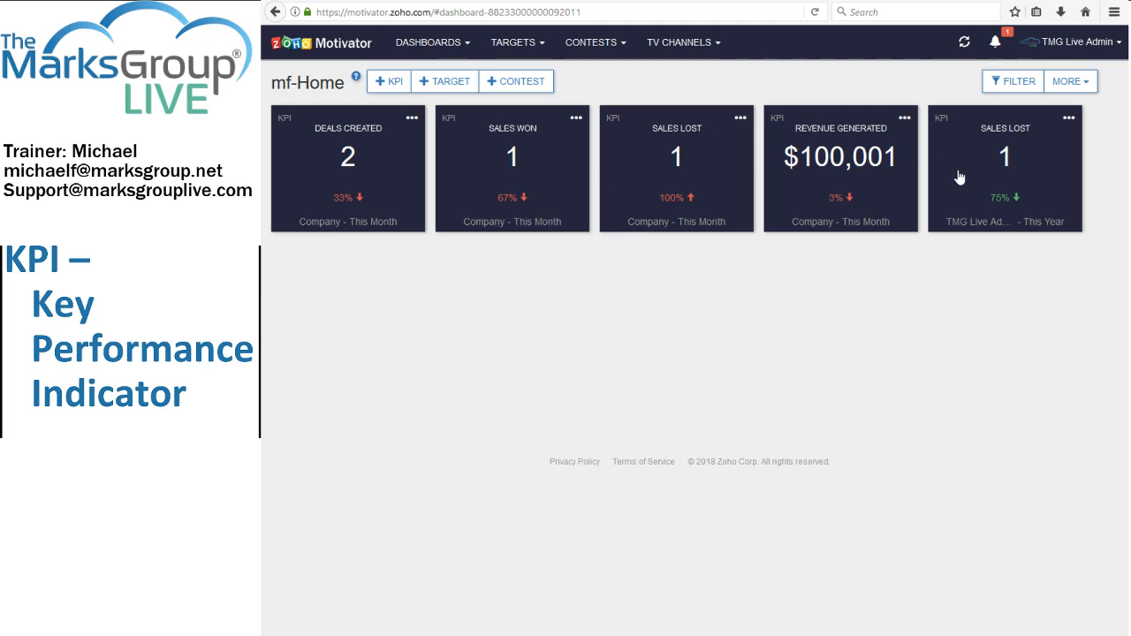
left_click_drag(971, 179, 807, 176)
left_click_drag(961, 191, 677, 212)
left_click_drag(528, 195, 677, 194)
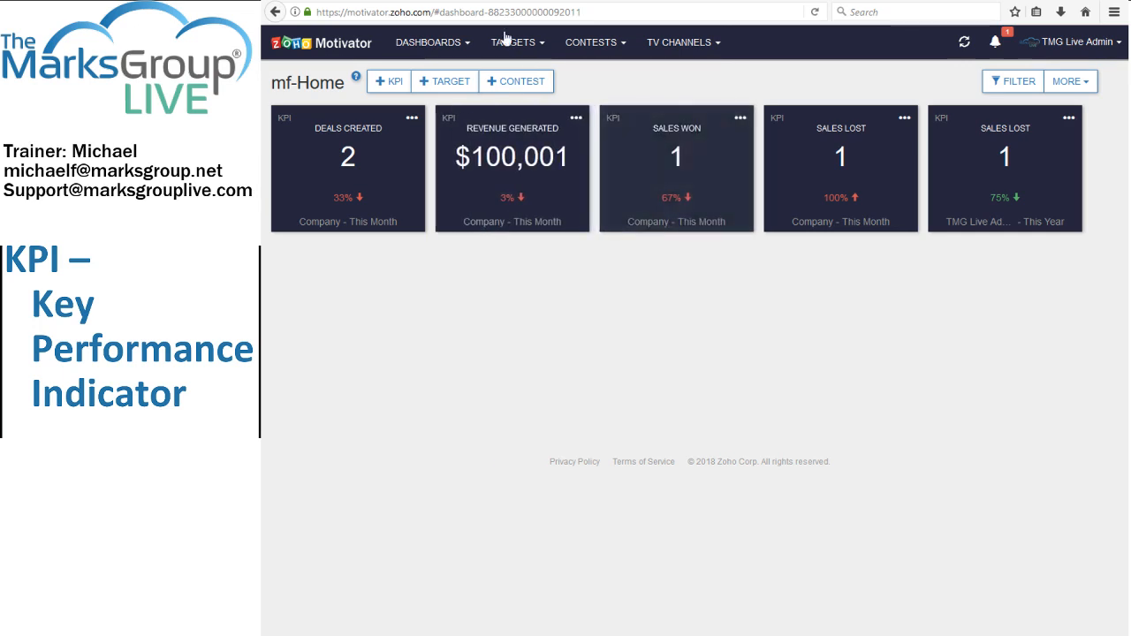
Rearrange the Home dashboard tiles: Revenue Generated, Sales Won, Sales Lost, mf_Leads Created, Points for Large Sales, Deals Created, Leads Created.
left_click(439, 46)
left_click(439, 76)
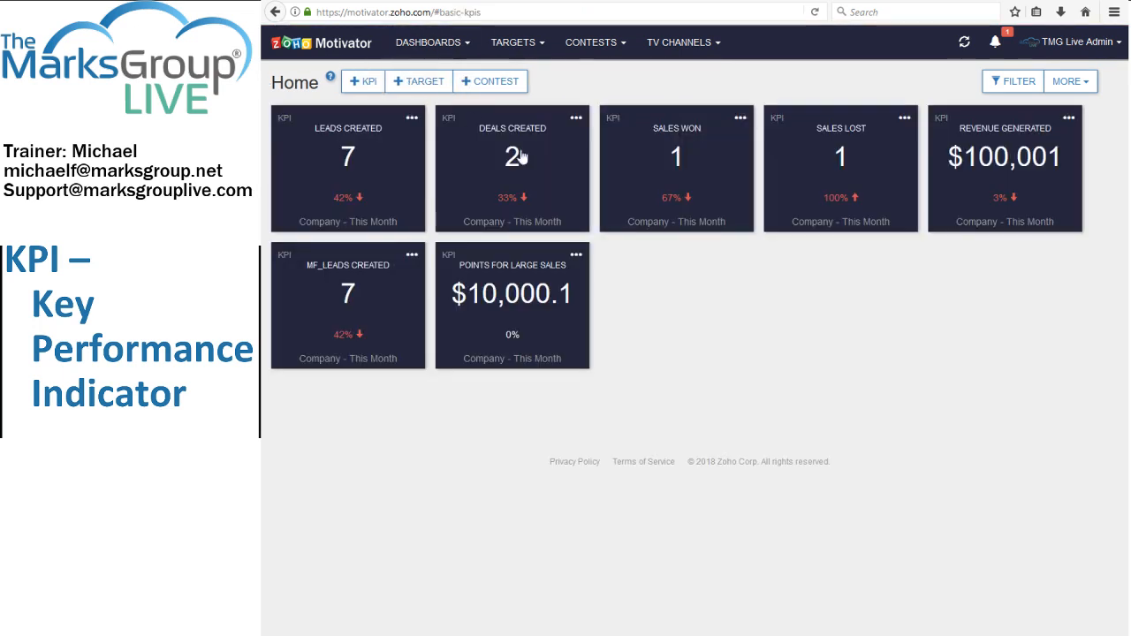
left_click_drag(505, 180, 492, 281)
left_click_drag(370, 192, 635, 315)
left_click_drag(654, 206, 742, 298)
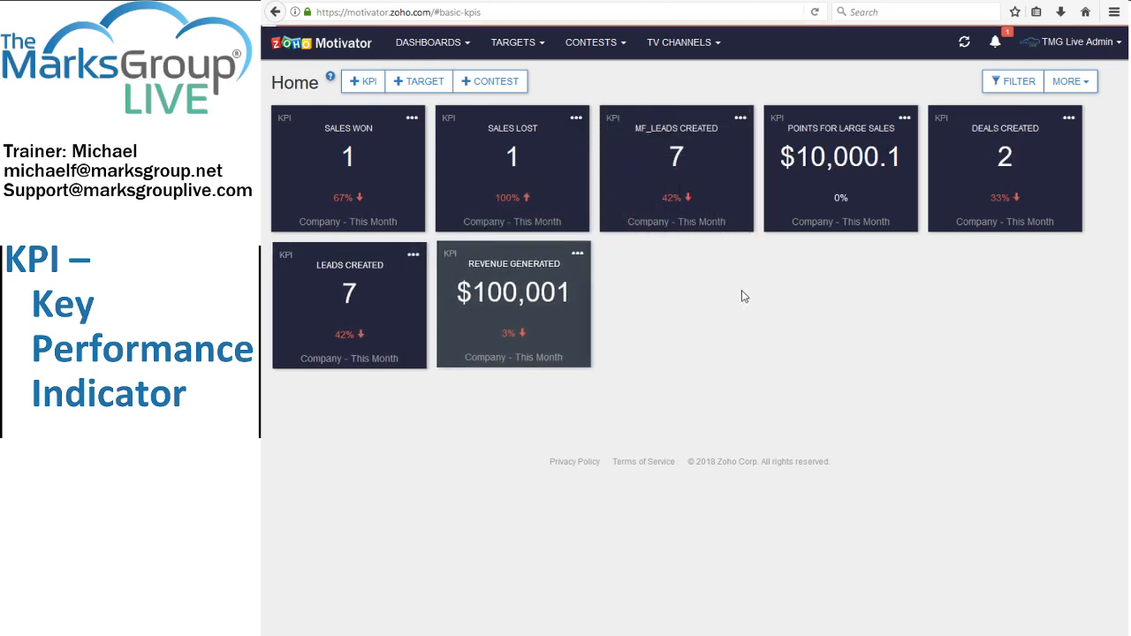
left_click_drag(542, 281, 349, 190)
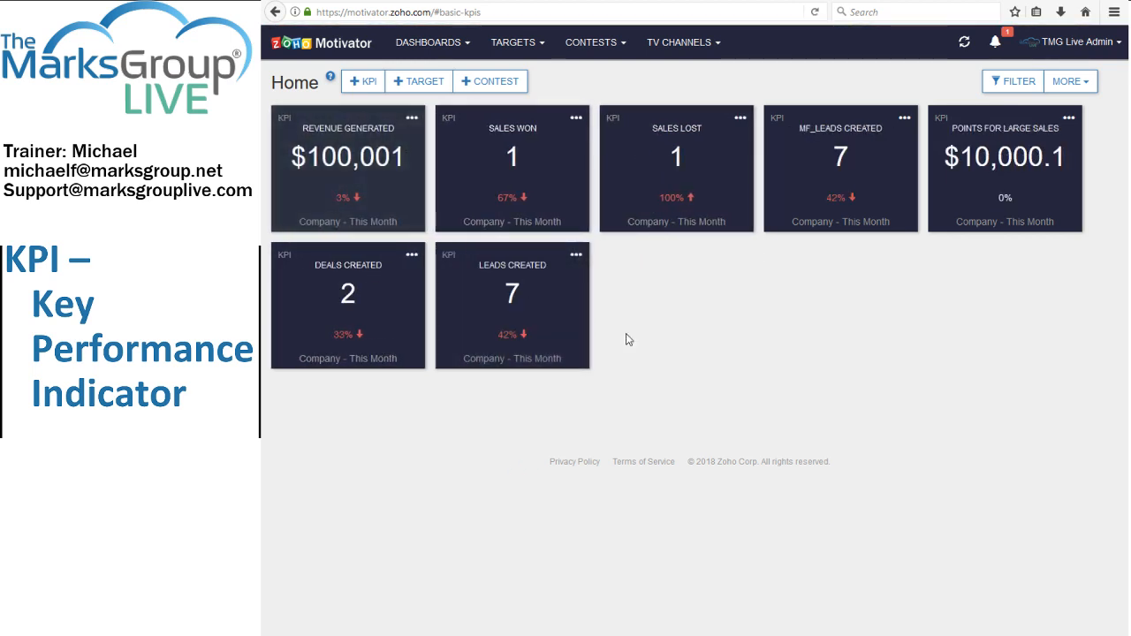